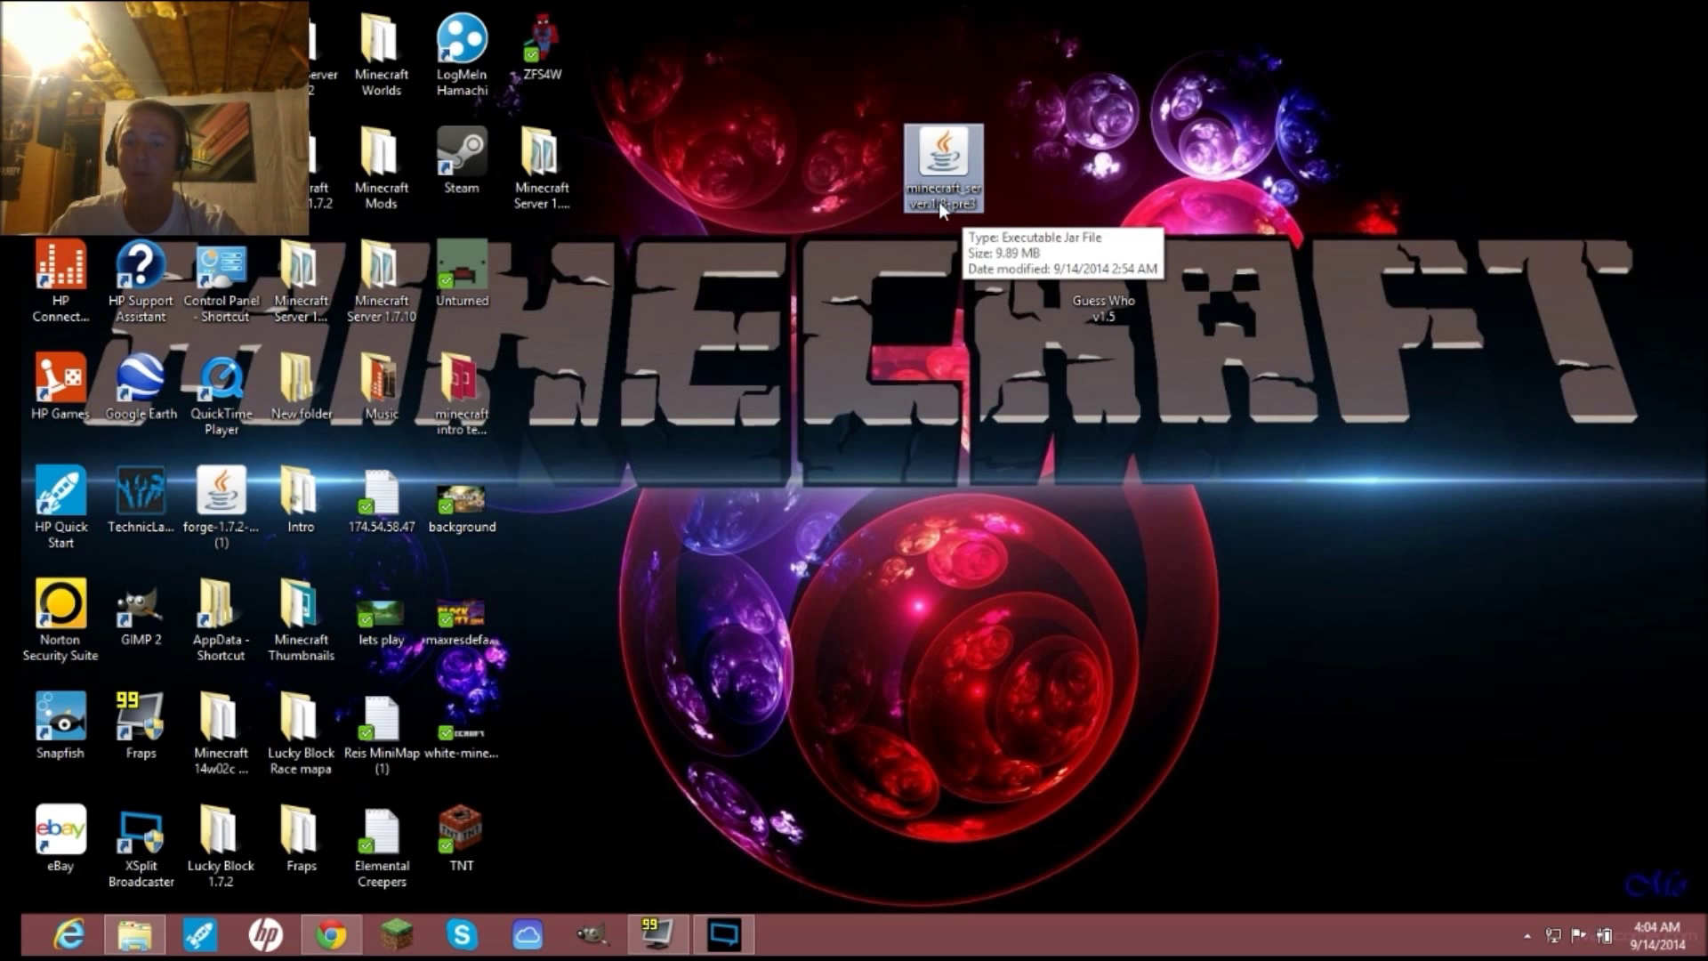
- Move the Guess Who v1.5 archive on the desktop up level with the Minecraft server jar and deselect it
{"action": "left_click_drag", "start_coordinate": [1115, 296], "coordinate": [1110, 182]}
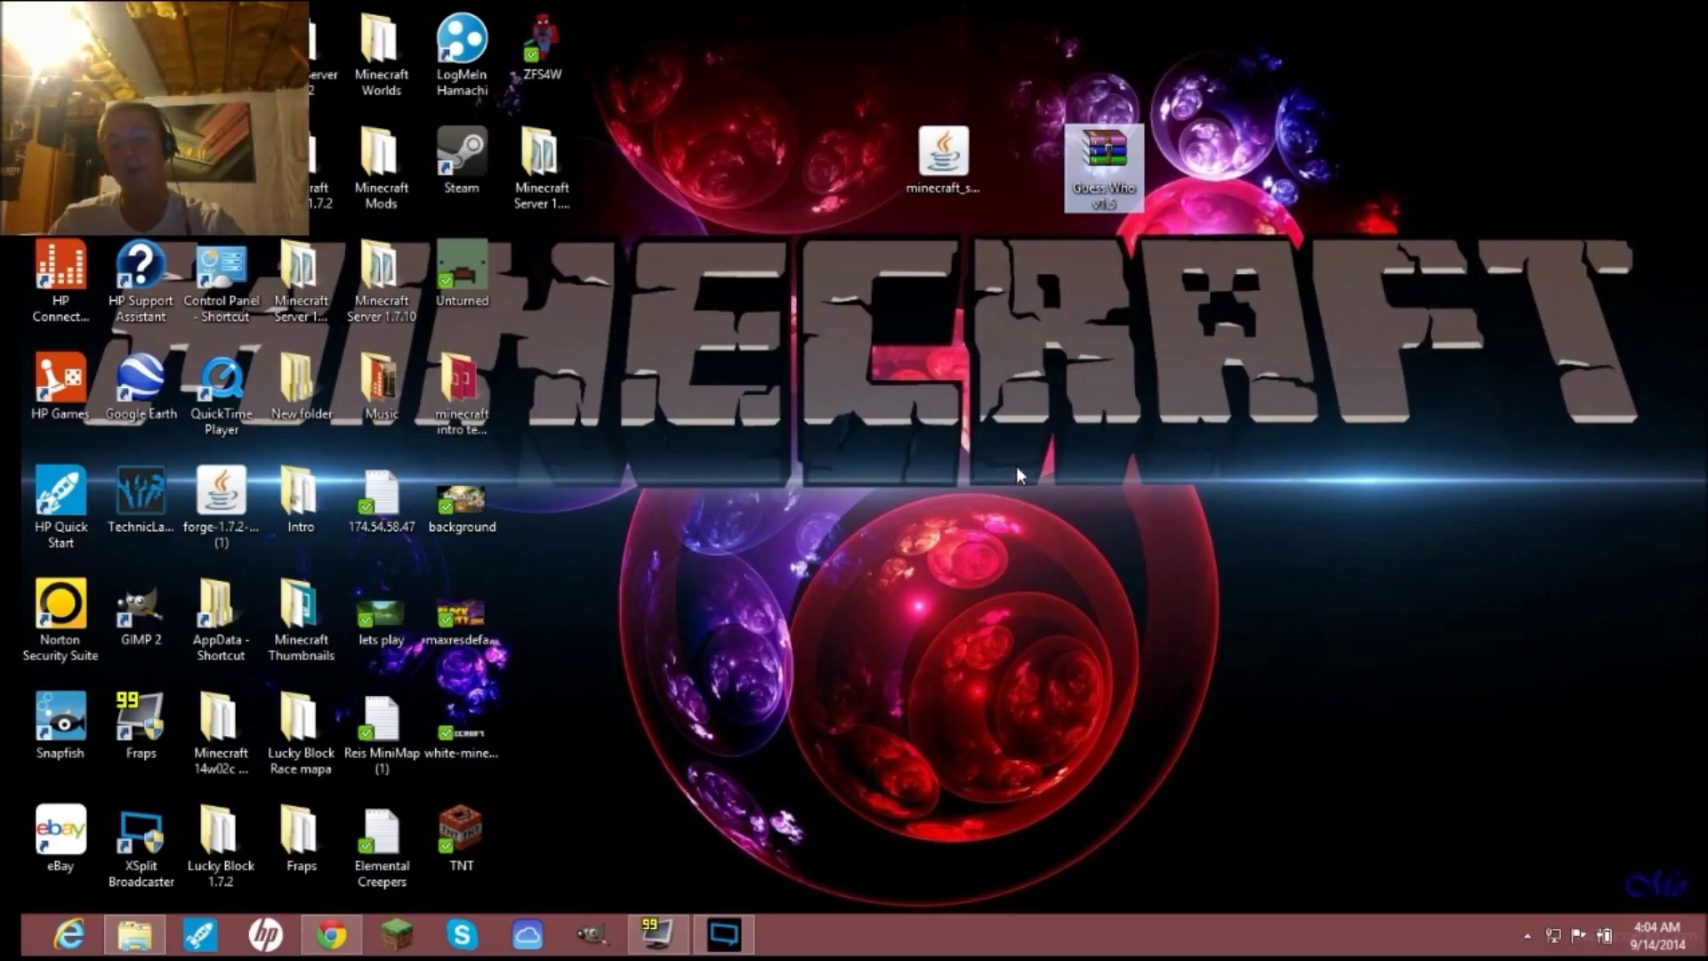
{"action": "left_click", "coordinate": [986, 435]}
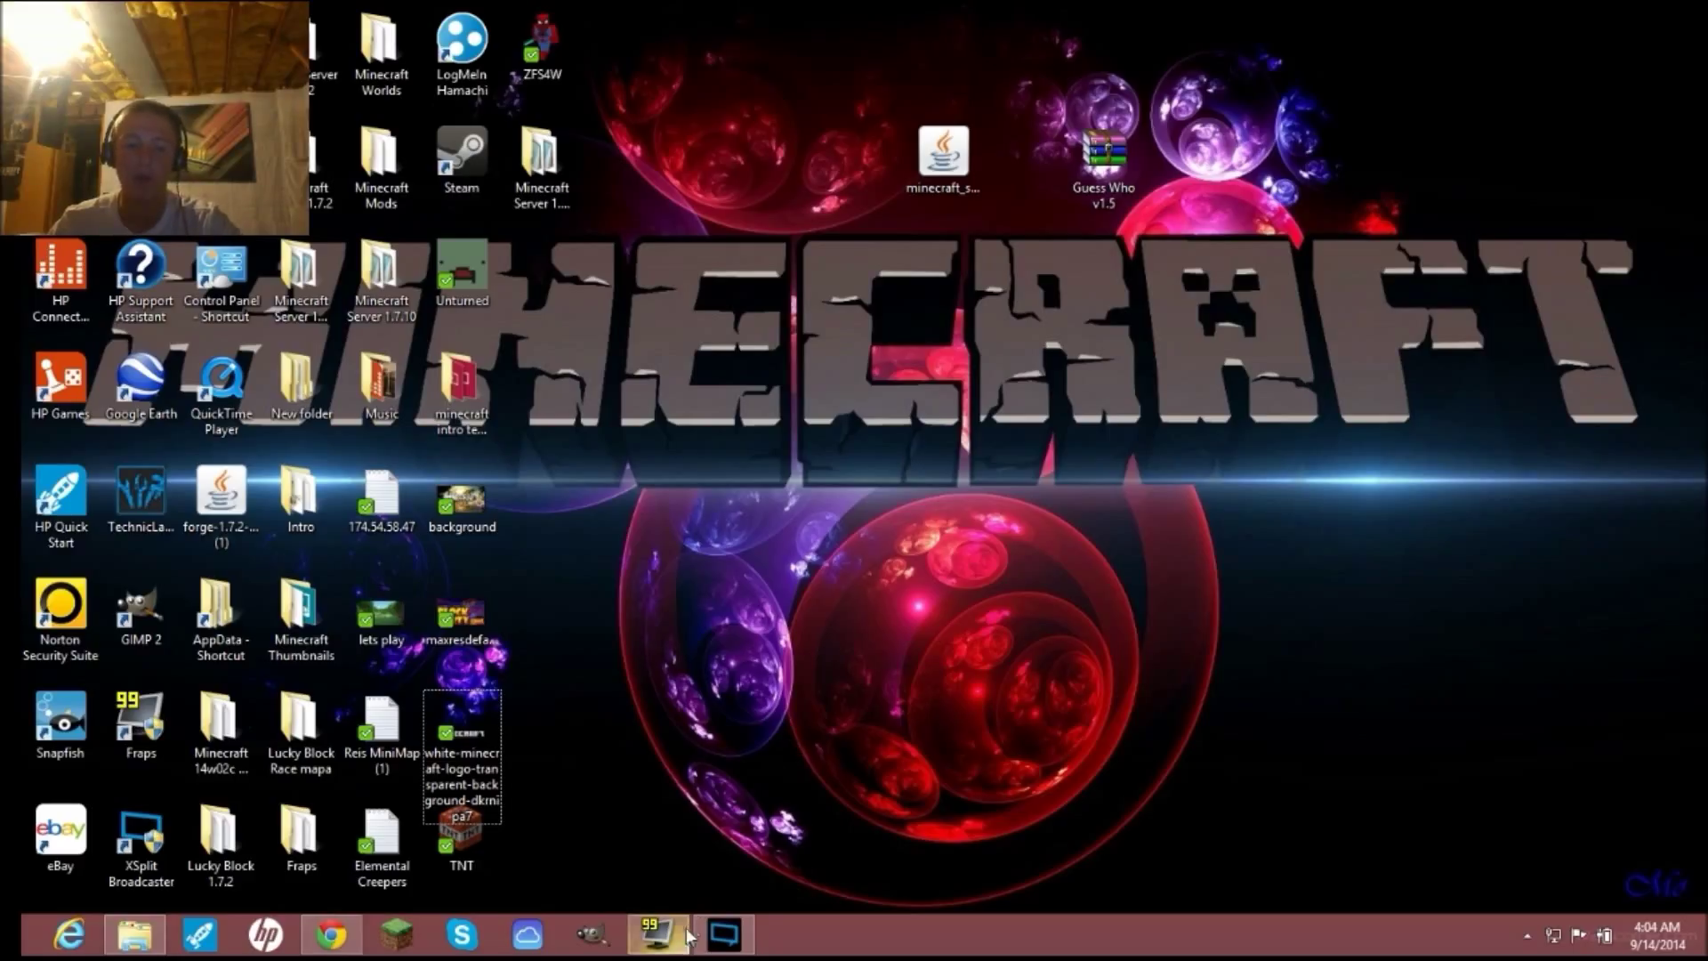
- Switch to Chrome and find the cross-platform server jar link in Mojang's Minecraft 1.8 Pre-release 3 article
{"action": "mouse_move", "coordinate": [701, 928]}
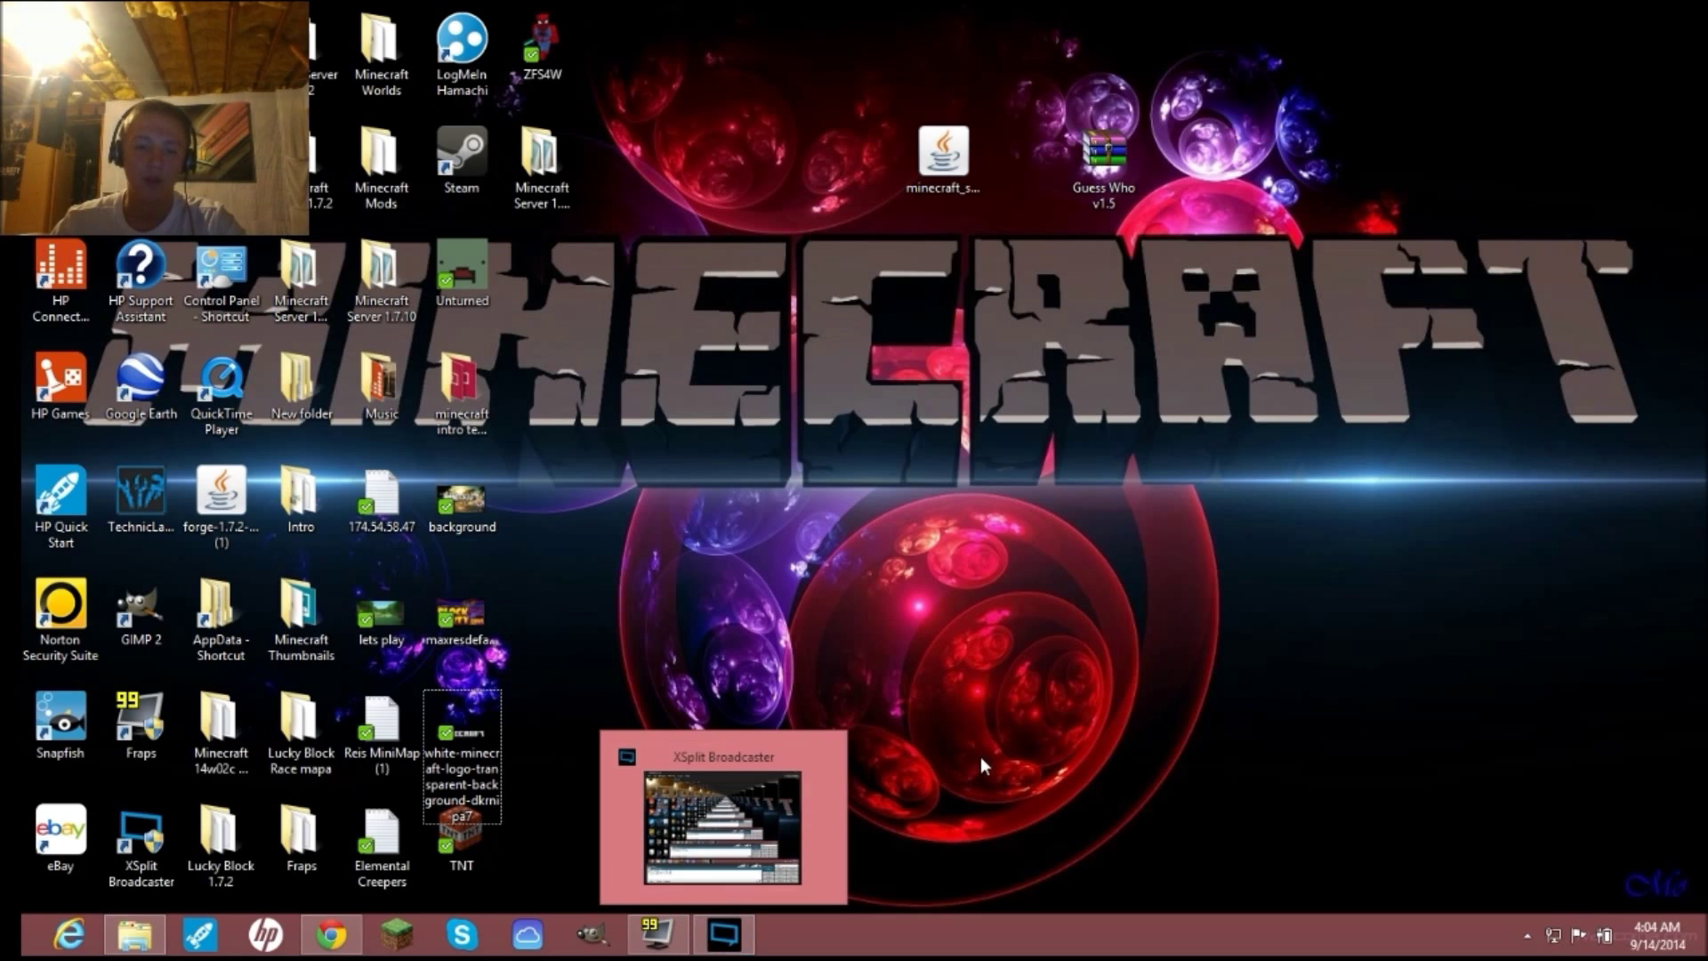
{"action": "left_click", "coordinate": [347, 931]}
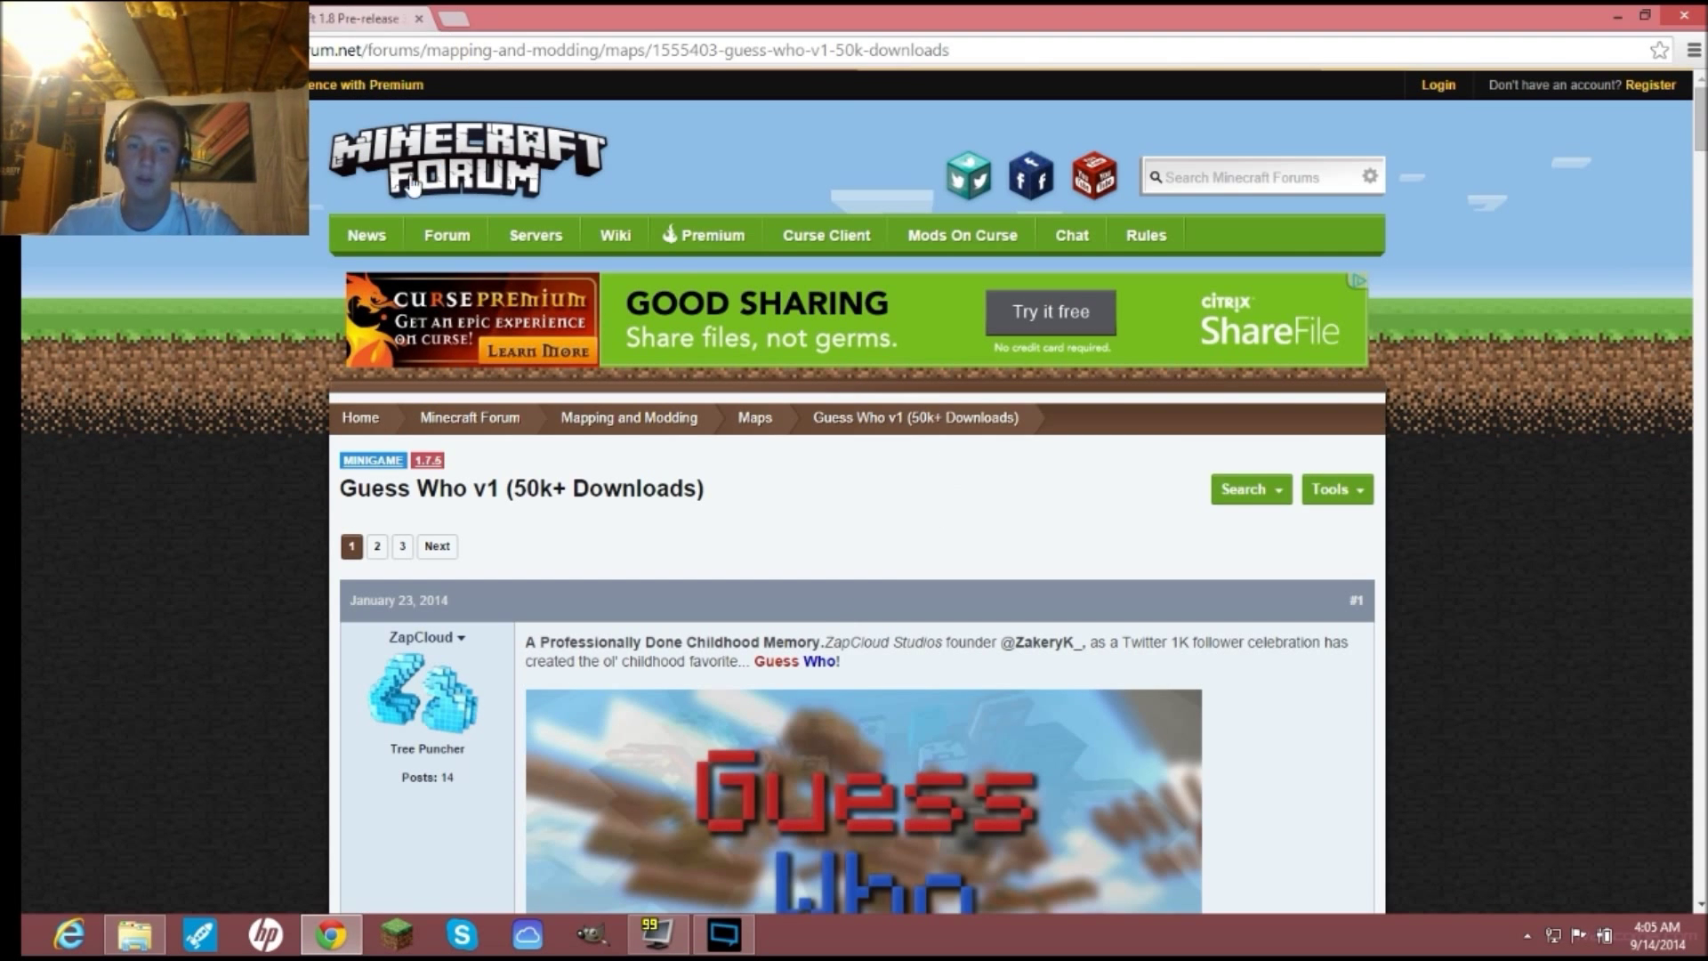
{"action": "left_click", "coordinate": [342, 18]}
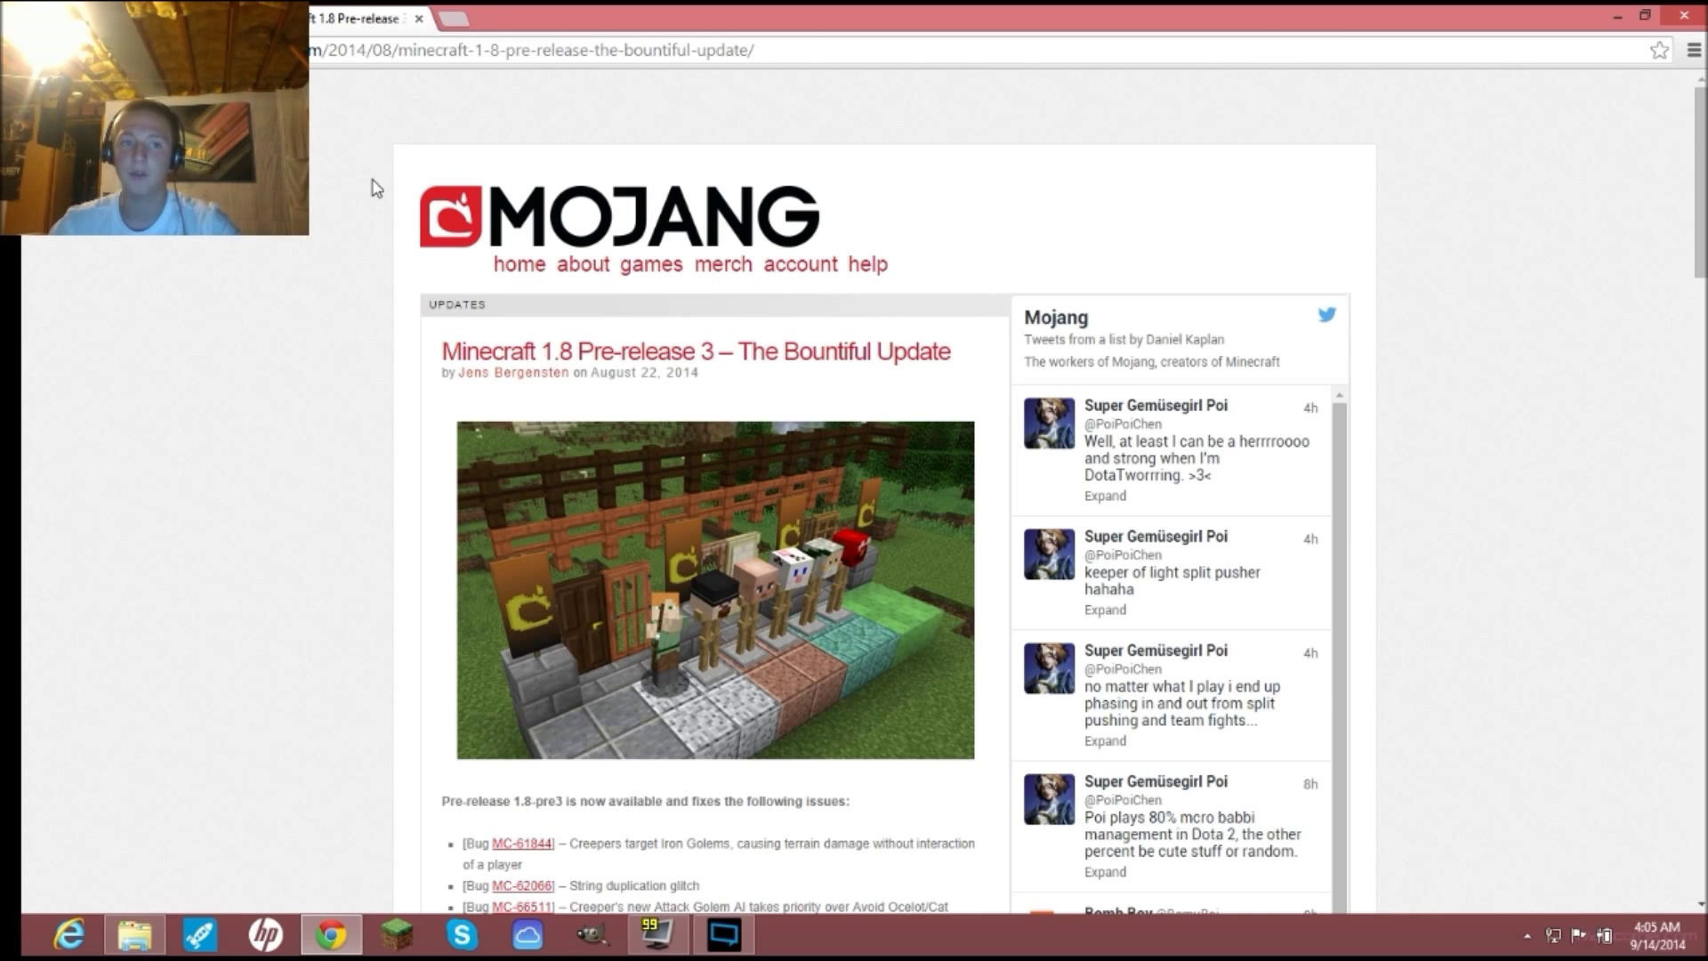
{"action": "scroll", "coordinate": [881, 267], "scroll_direction": "down", "scroll_amount": 12}
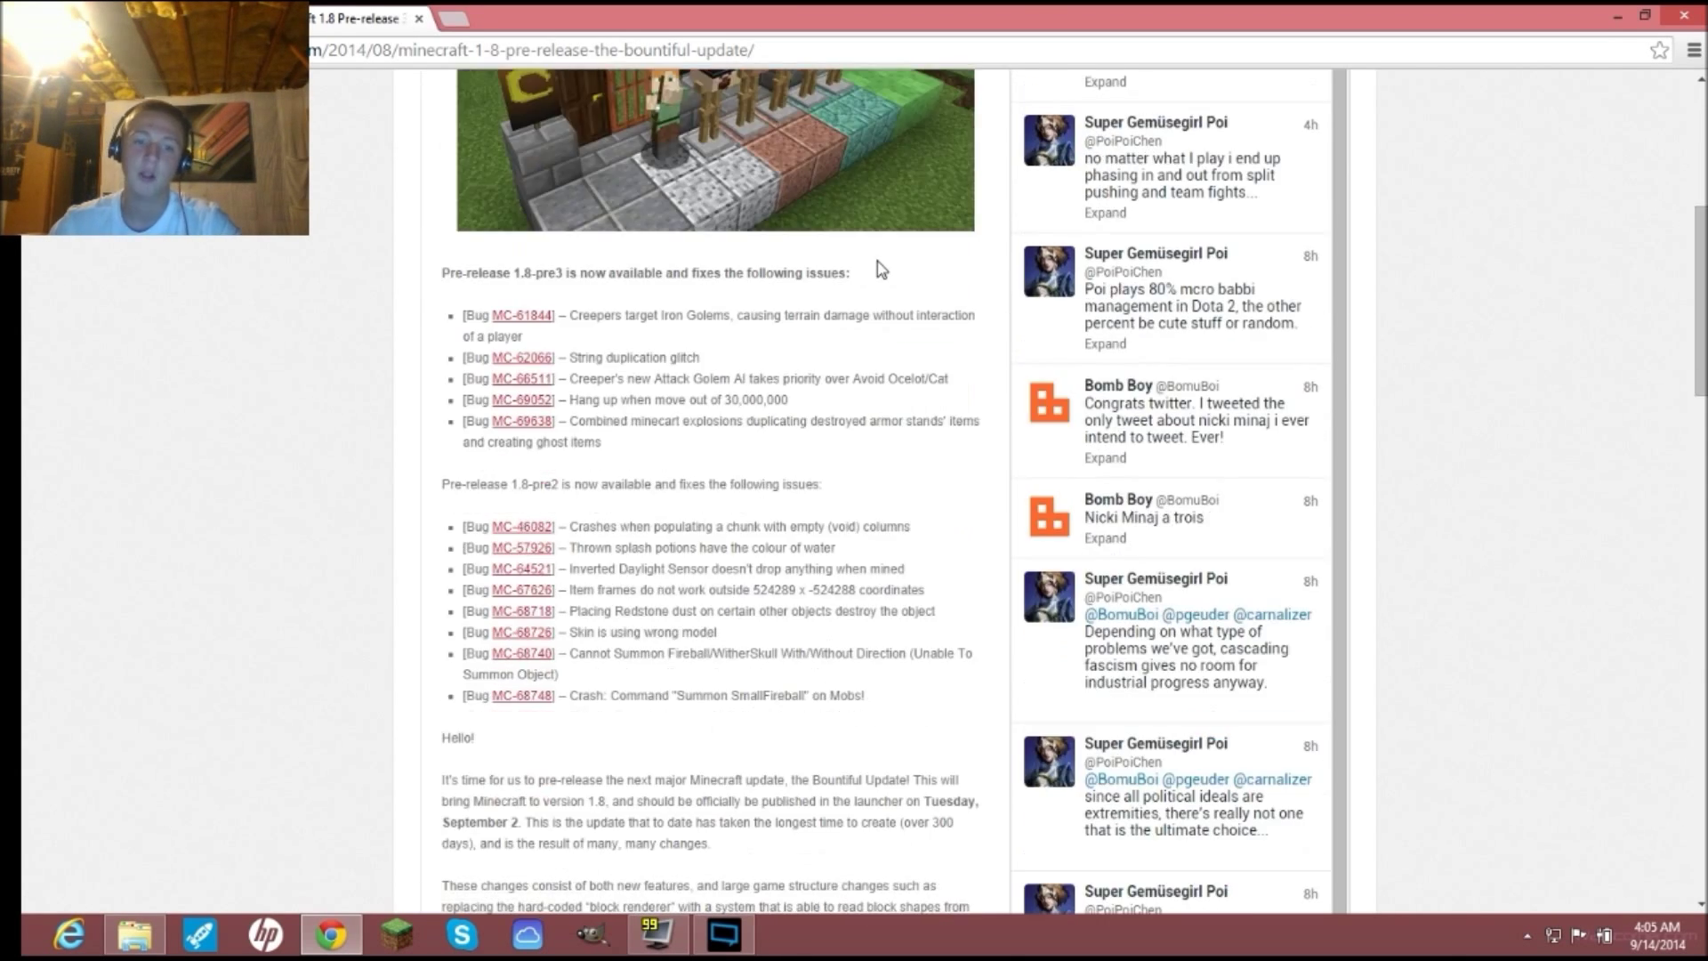
{"action": "scroll", "coordinate": [928, 289], "scroll_direction": "down", "scroll_amount": 8}
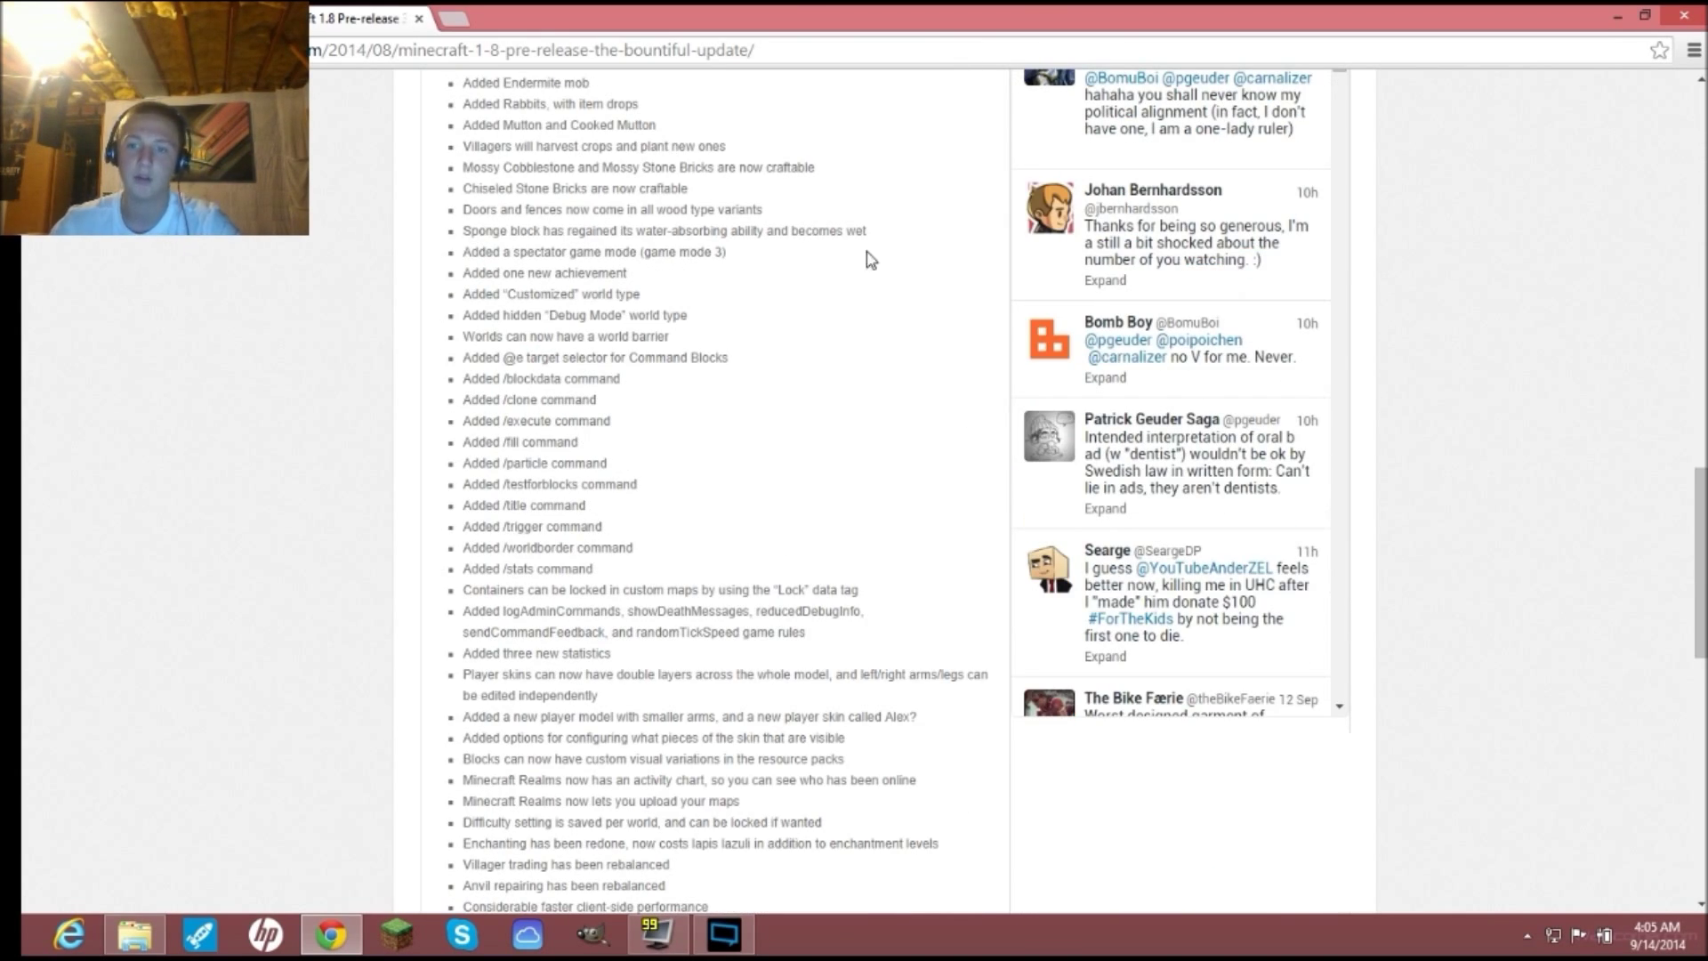
{"action": "scroll", "coordinate": [735, 431], "scroll_direction": "down", "scroll_amount": 5}
{"action": "scroll", "coordinate": [748, 433], "scroll_direction": "down", "scroll_amount": 5}
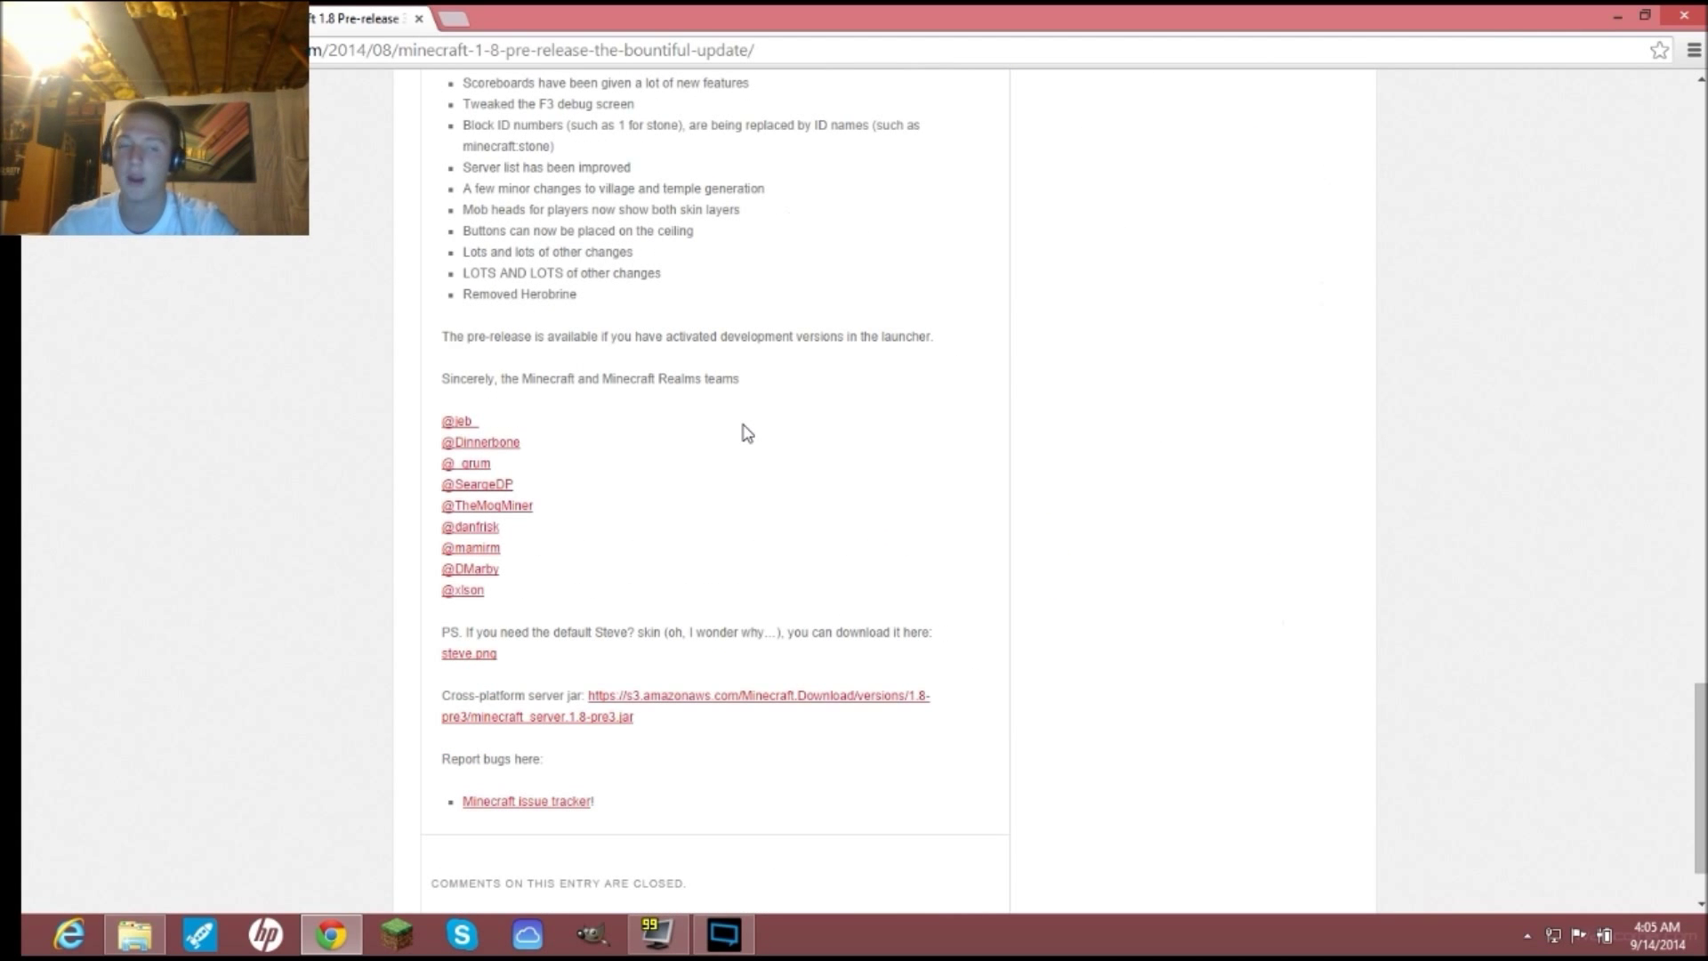
{"action": "scroll", "coordinate": [748, 436], "scroll_direction": "down", "scroll_amount": 1}
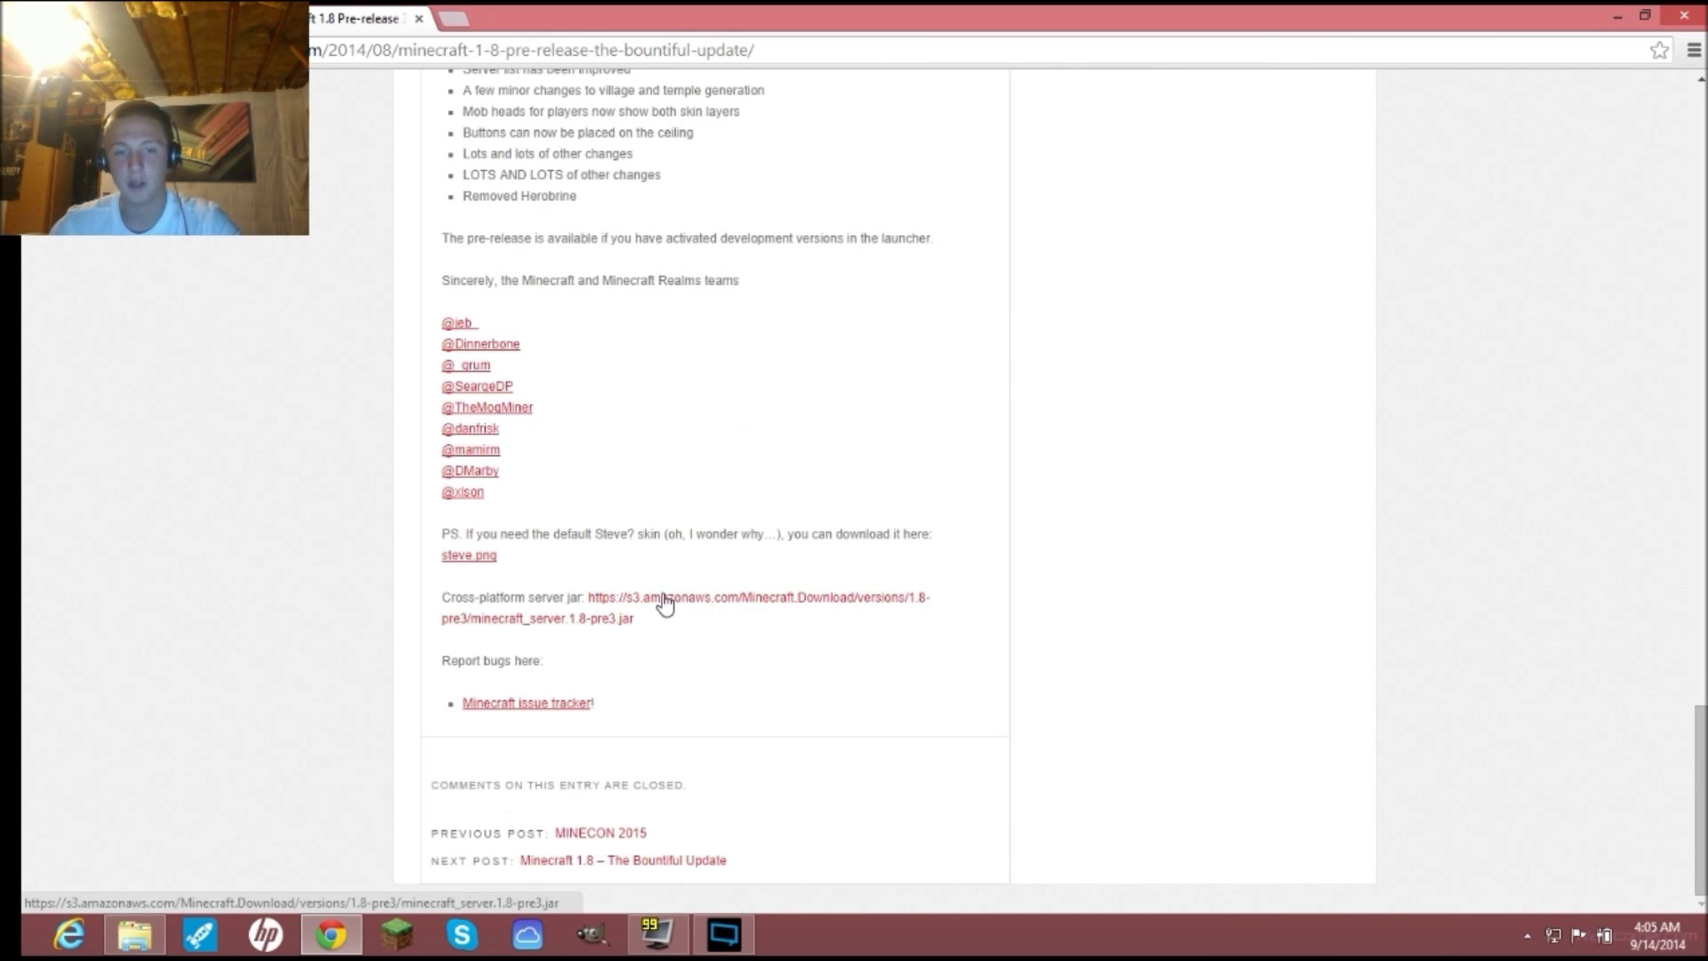
- Review the pre-release article again from its heading and highlight the "Cross-platform server jar" label, clearing the highlight at the end
{"action": "scroll", "coordinate": [615, 627], "scroll_direction": "up", "scroll_amount": 4}
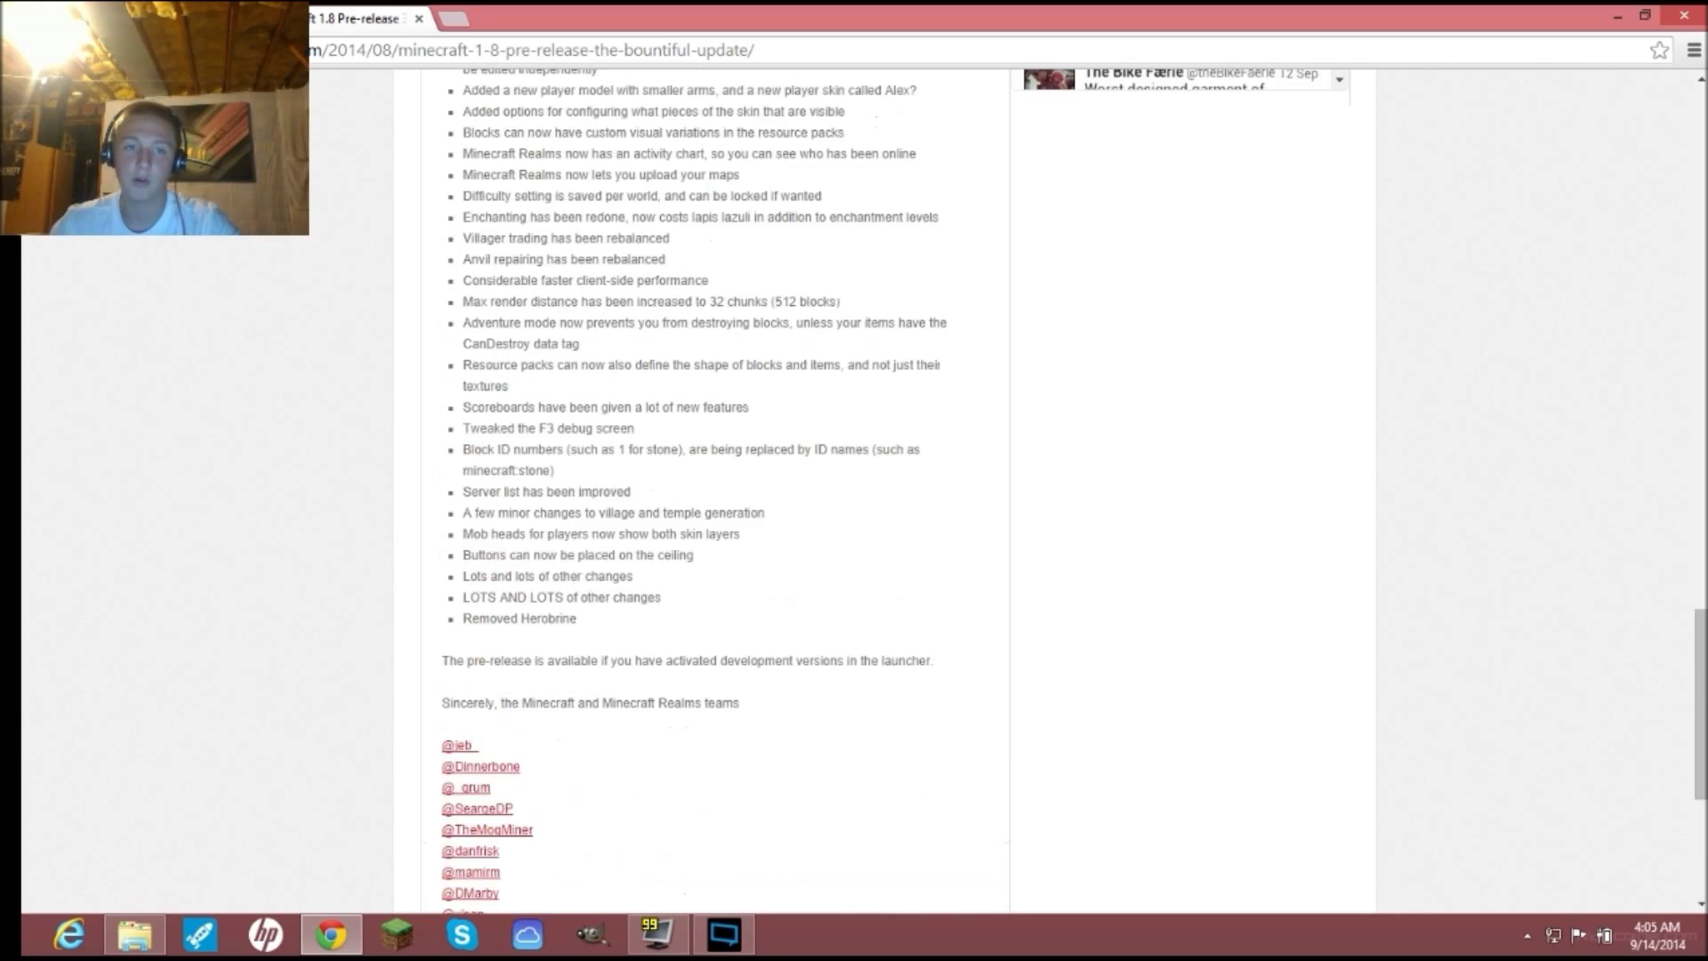
{"action": "scroll", "coordinate": [584, 592], "scroll_direction": "up", "scroll_amount": 15}
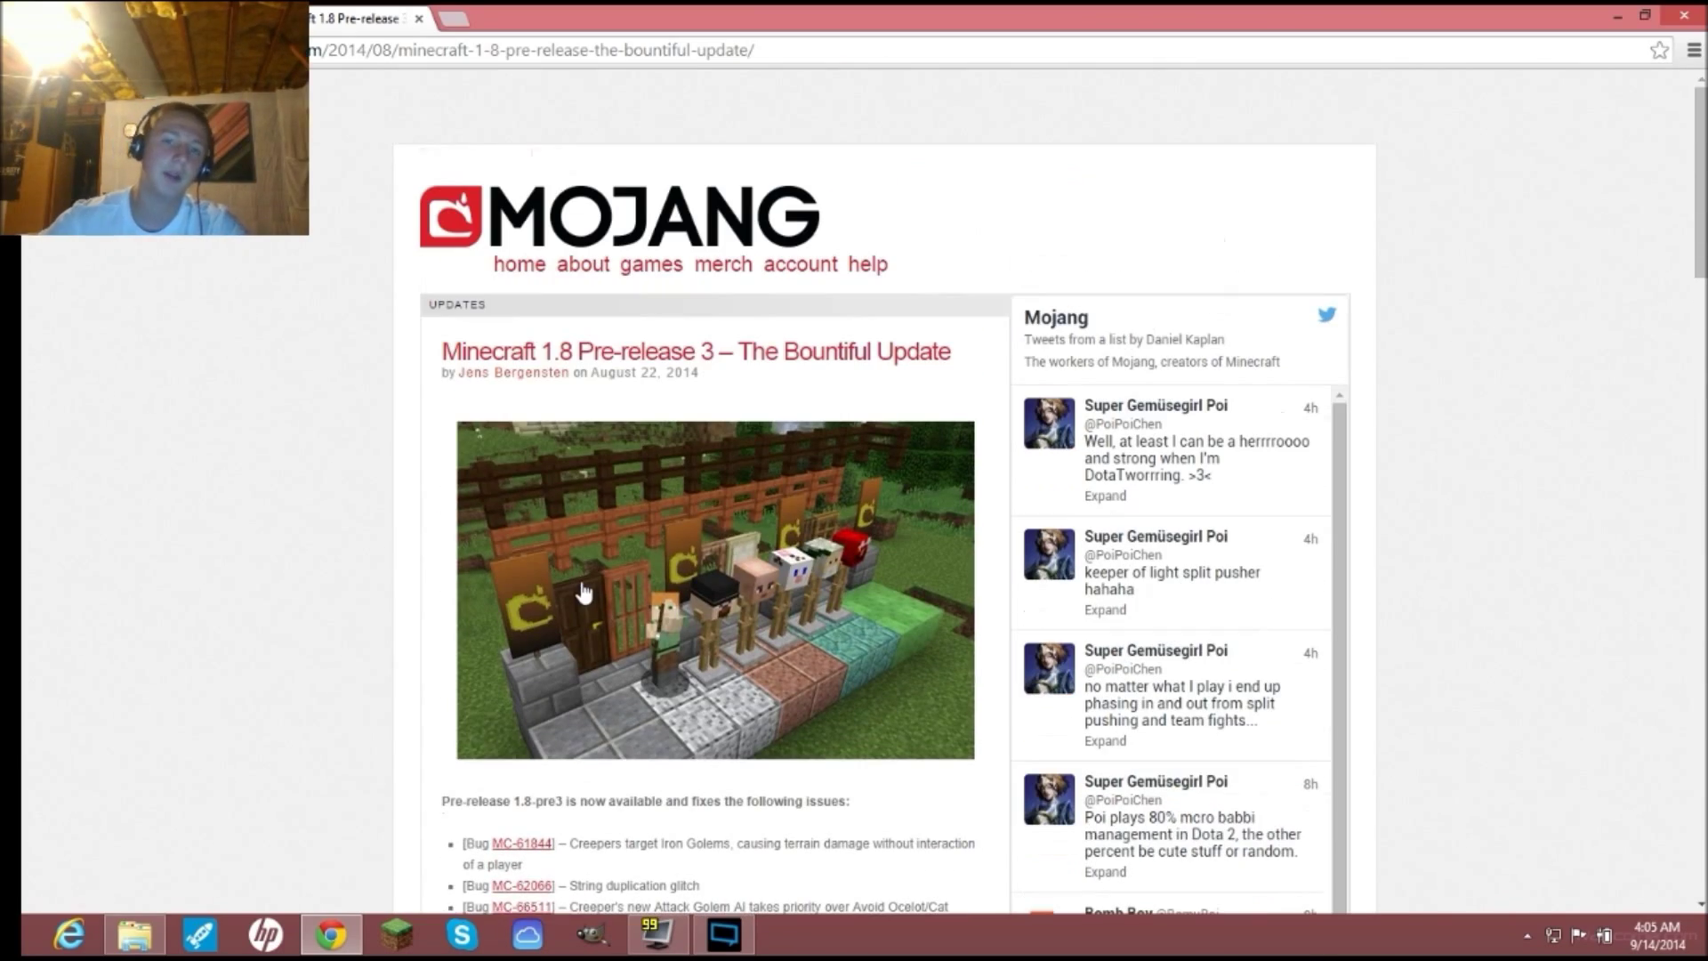
{"action": "scroll", "coordinate": [582, 592], "scroll_direction": "down", "scroll_amount": 15}
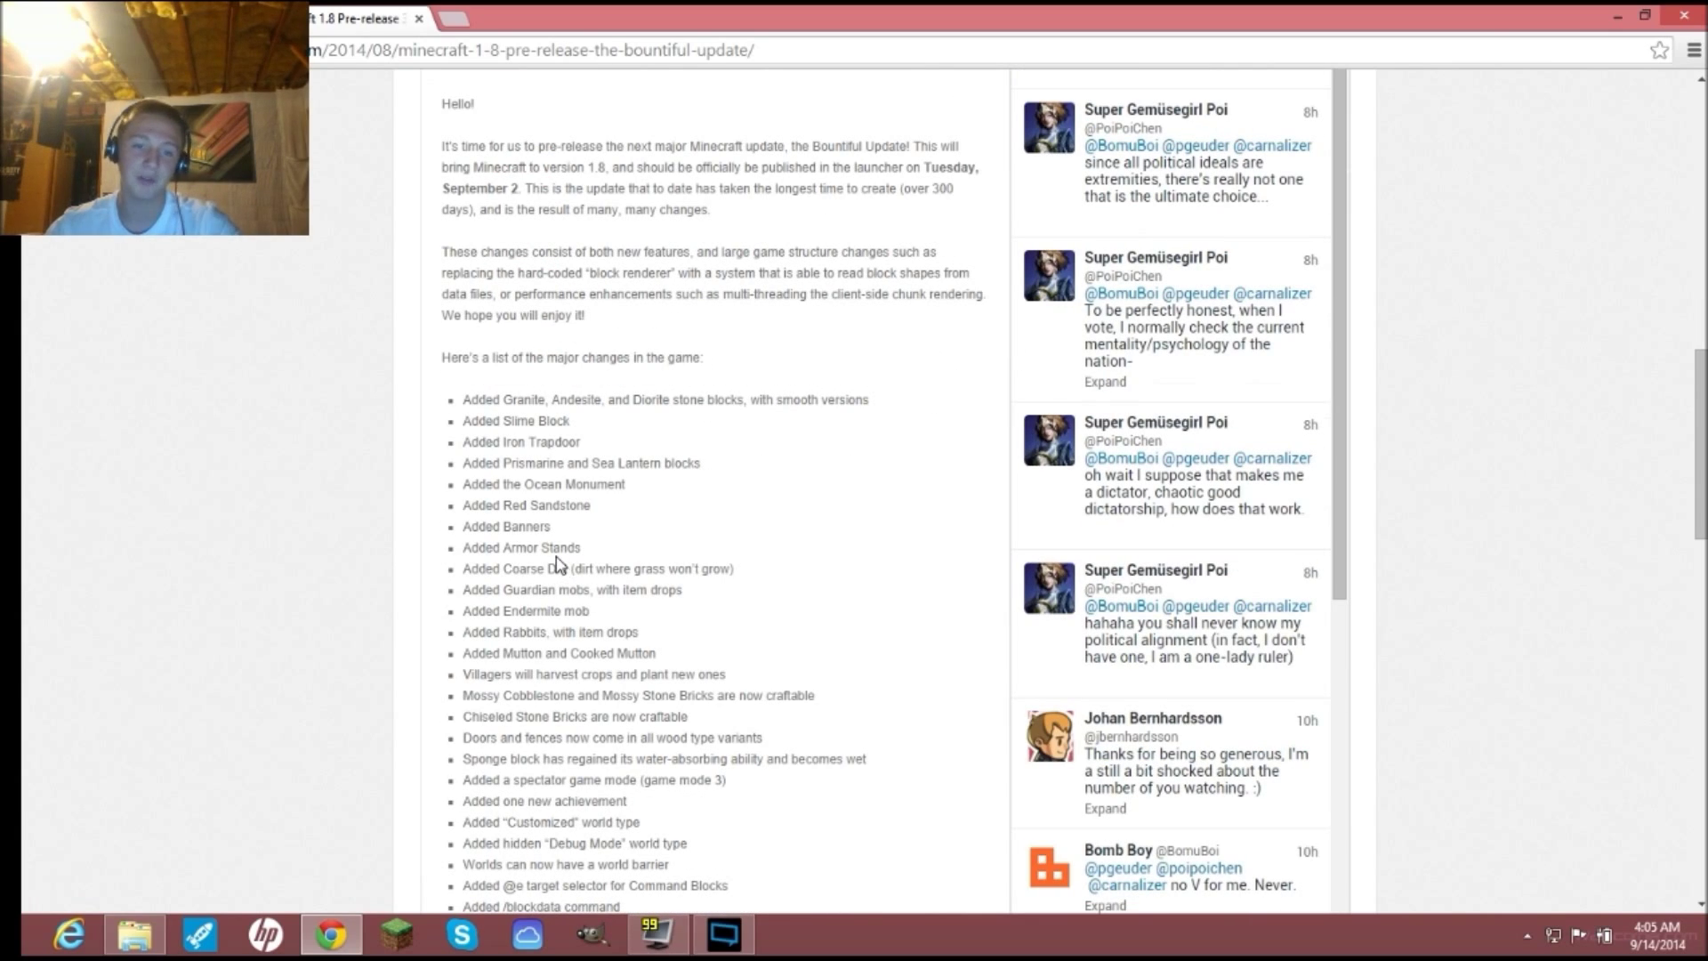
{"action": "scroll", "coordinate": [537, 529], "scroll_direction": "down", "scroll_amount": 10}
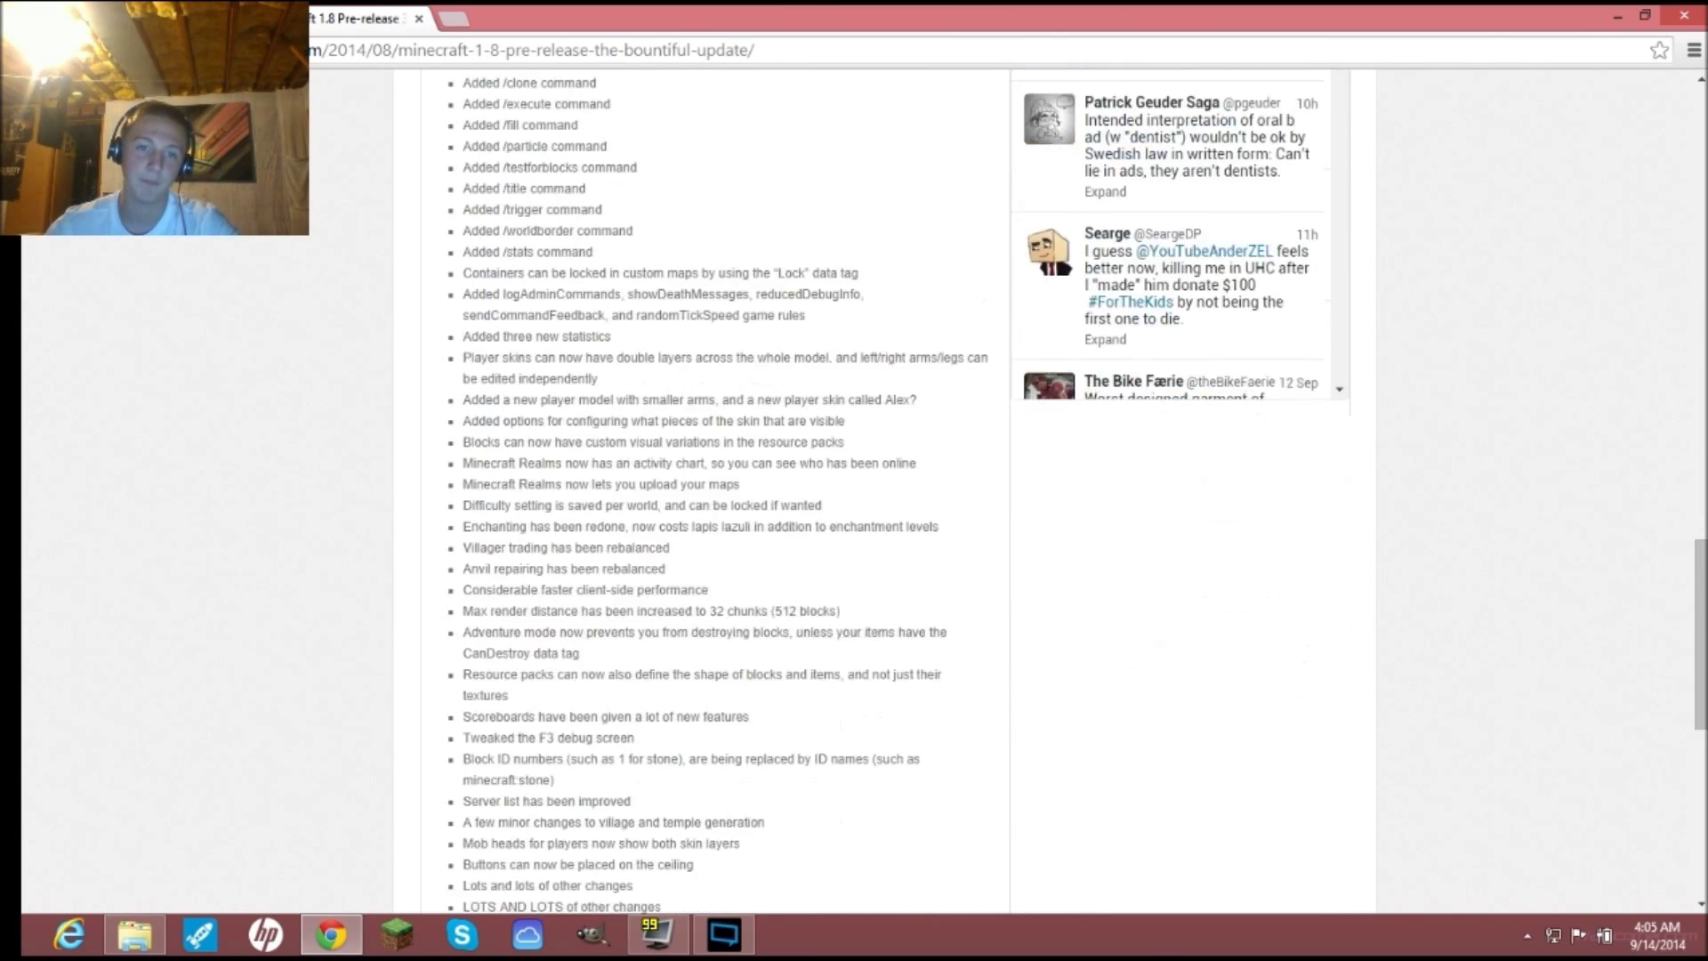
{"action": "scroll", "coordinate": [537, 529], "scroll_direction": "down", "scroll_amount": 3}
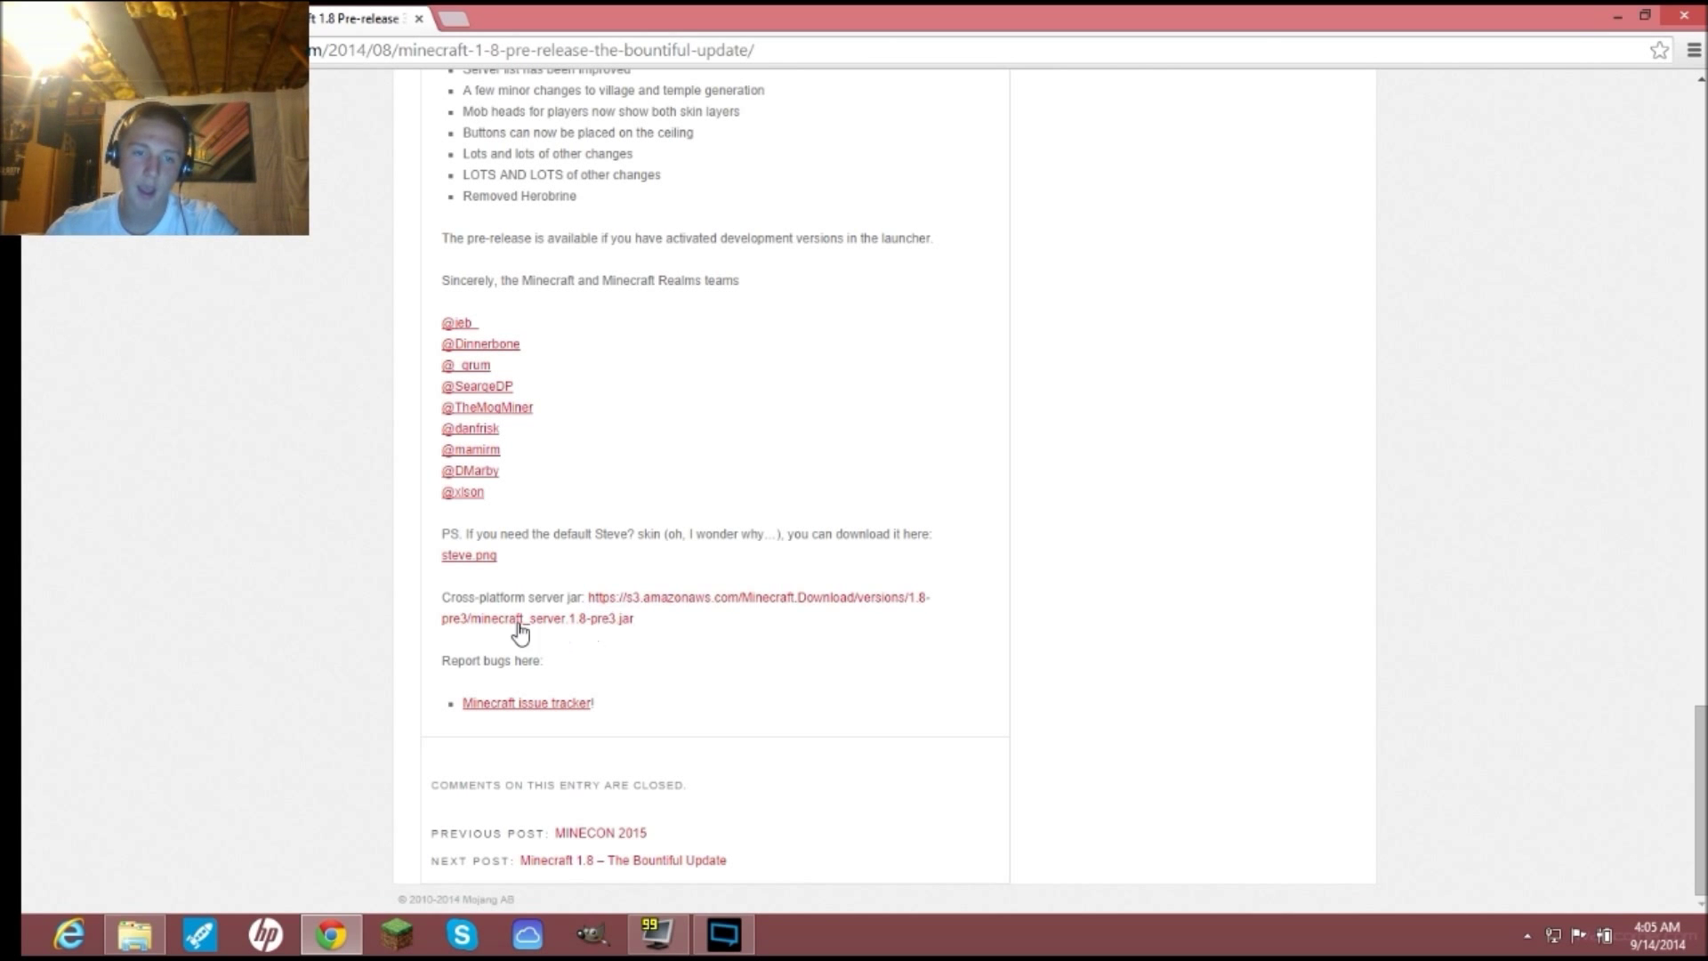
{"action": "left_click_drag", "start_coordinate": [462, 597], "coordinate": [579, 597]}
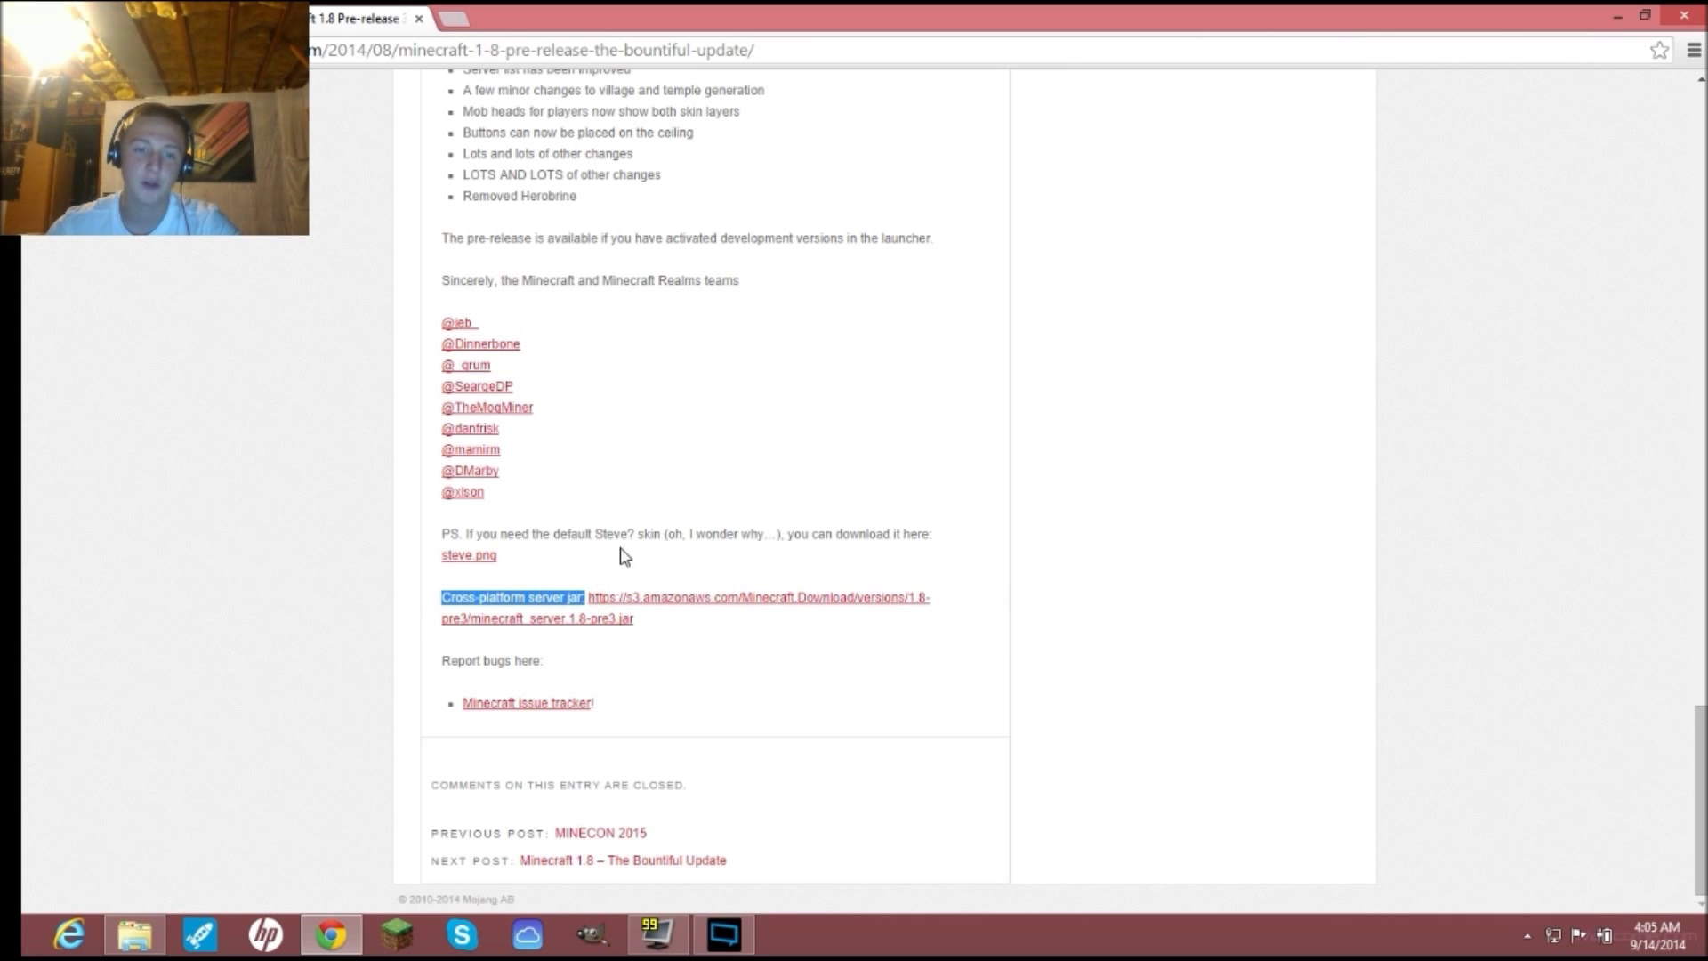
{"action": "left_click", "coordinate": [622, 552]}
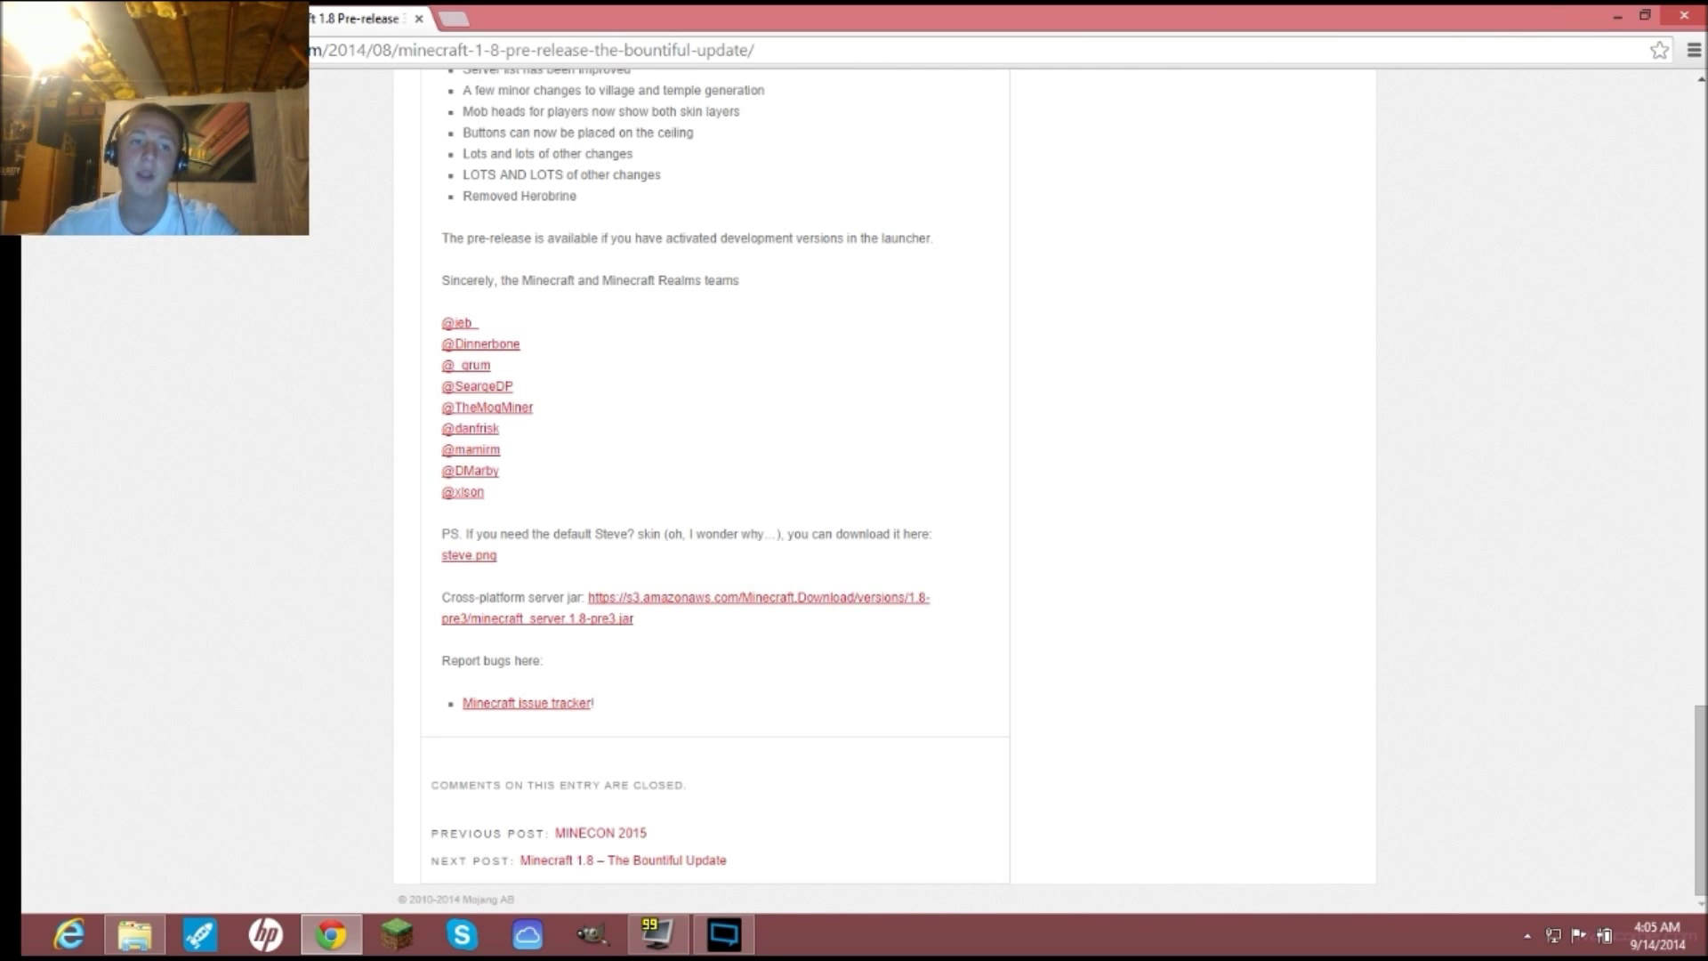
- Minimize the browser and point out the downloaded Minecraft server jar on the desktop
{"action": "left_click", "coordinate": [1617, 15]}
{"action": "left_click", "coordinate": [945, 165]}
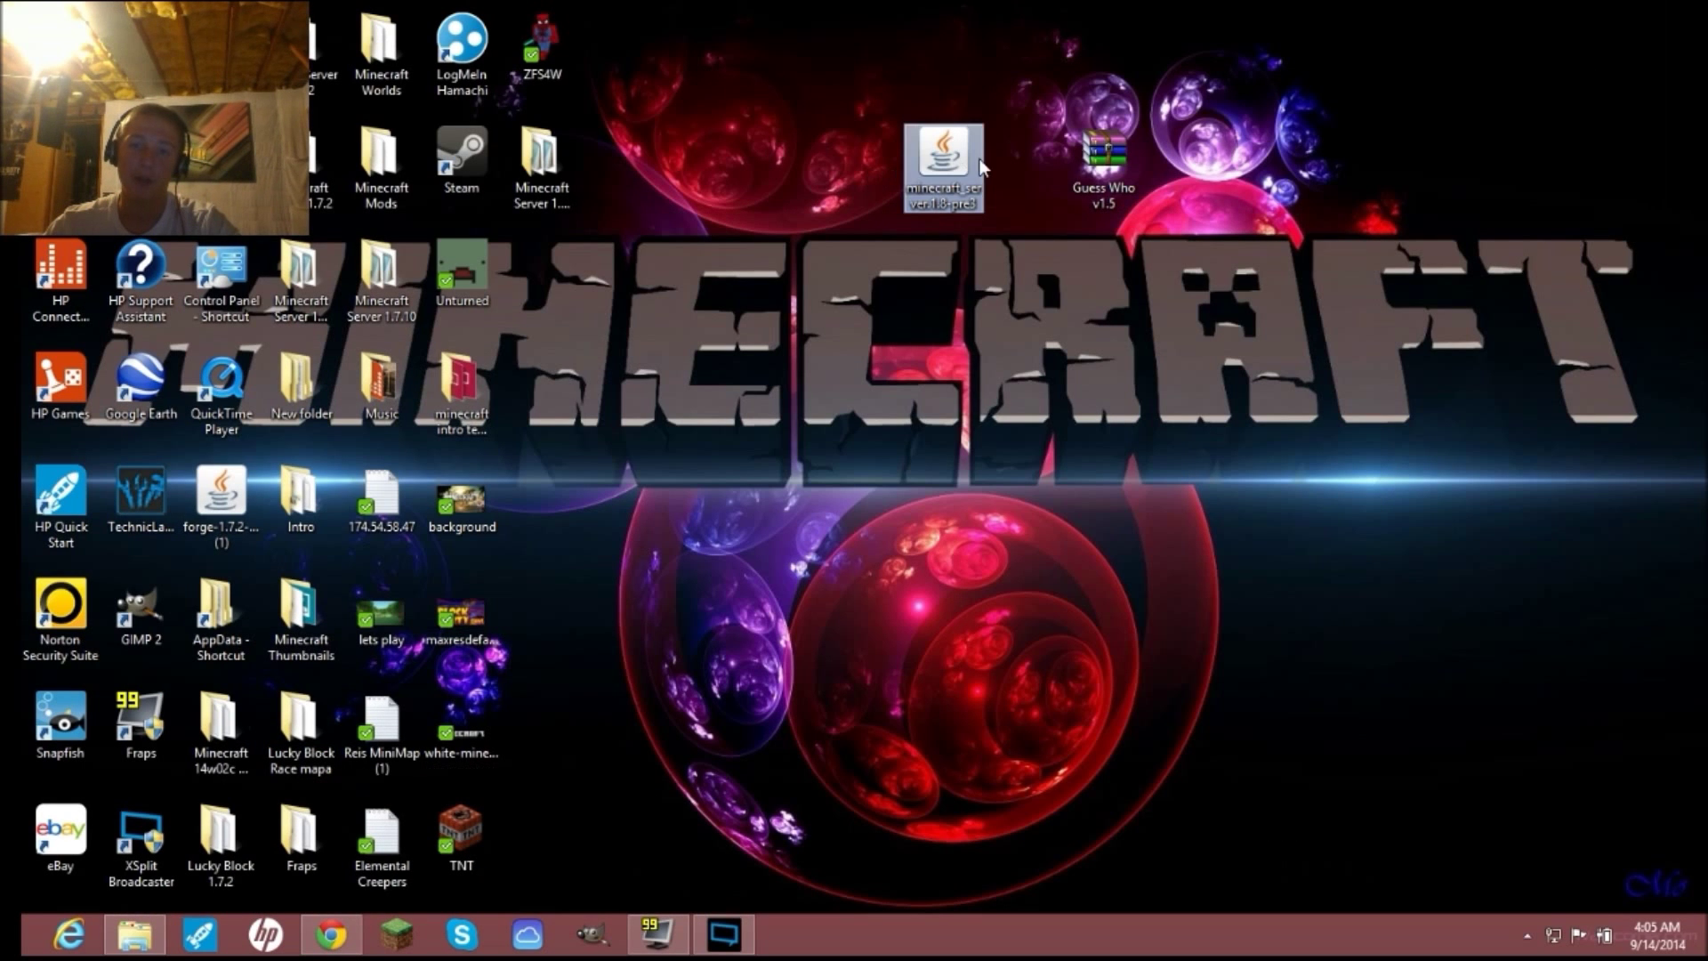
{"action": "left_click", "coordinate": [1039, 386]}
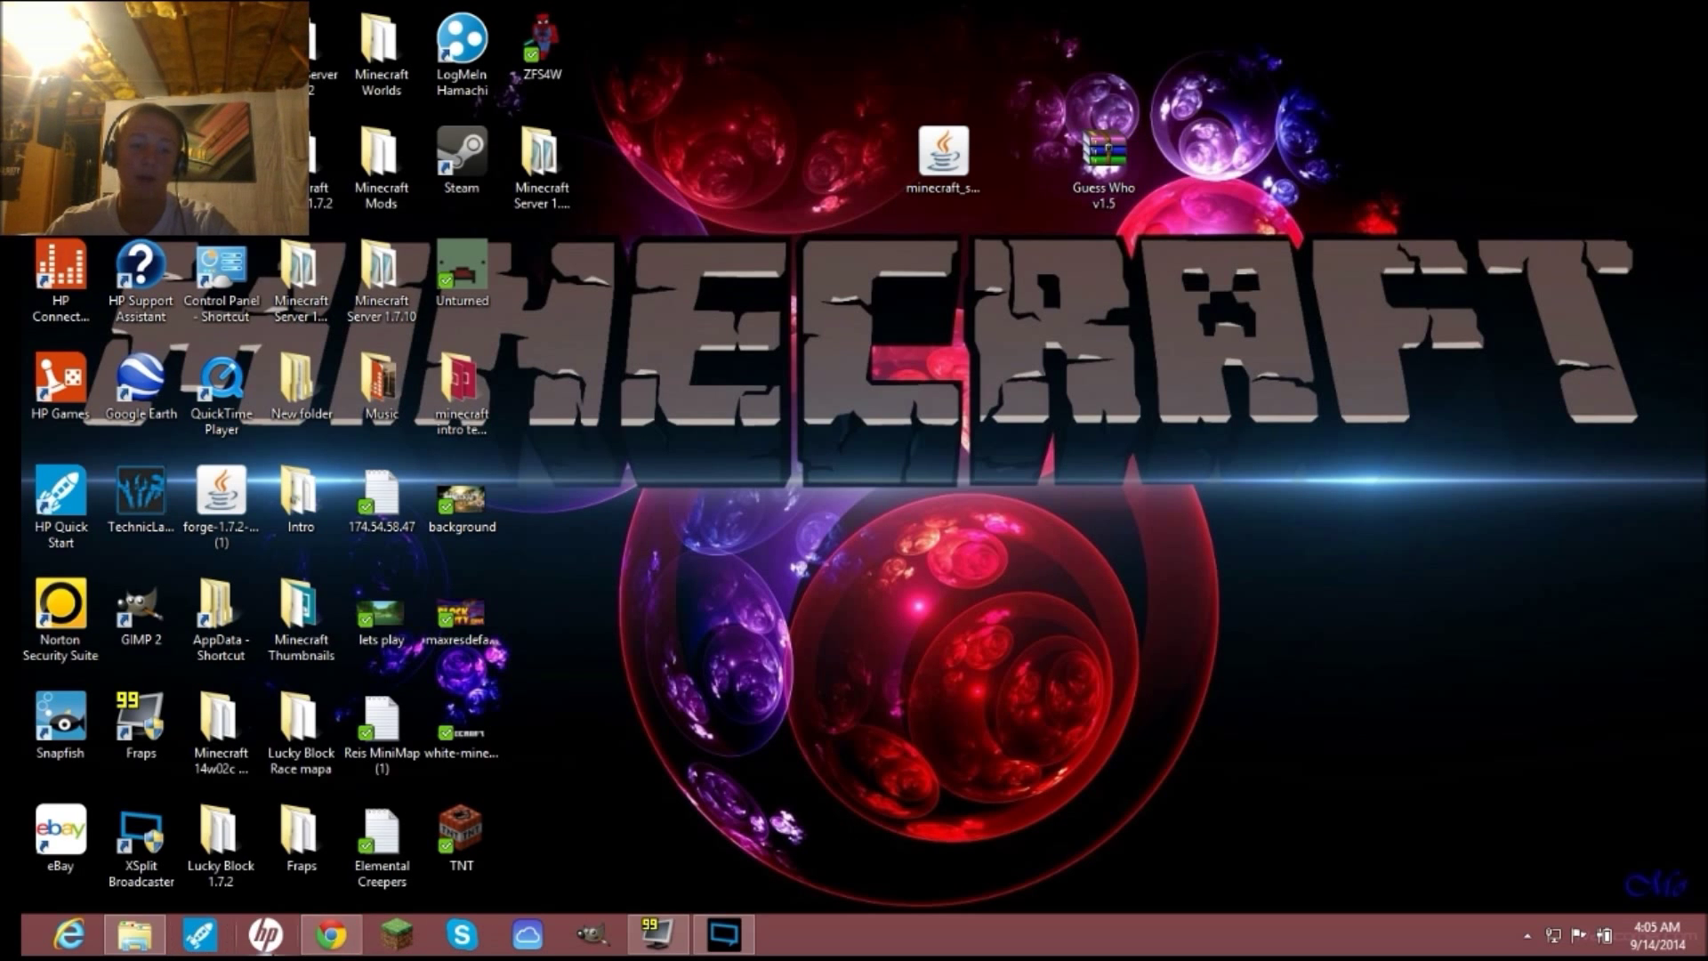
- Show the Guess Who v1 thread on Minecraft Forum and look through the map's Screenshots spoiler, collapsing it when finished
{"action": "left_click", "coordinate": [331, 934]}
{"action": "left_click", "coordinate": [134, 18]}
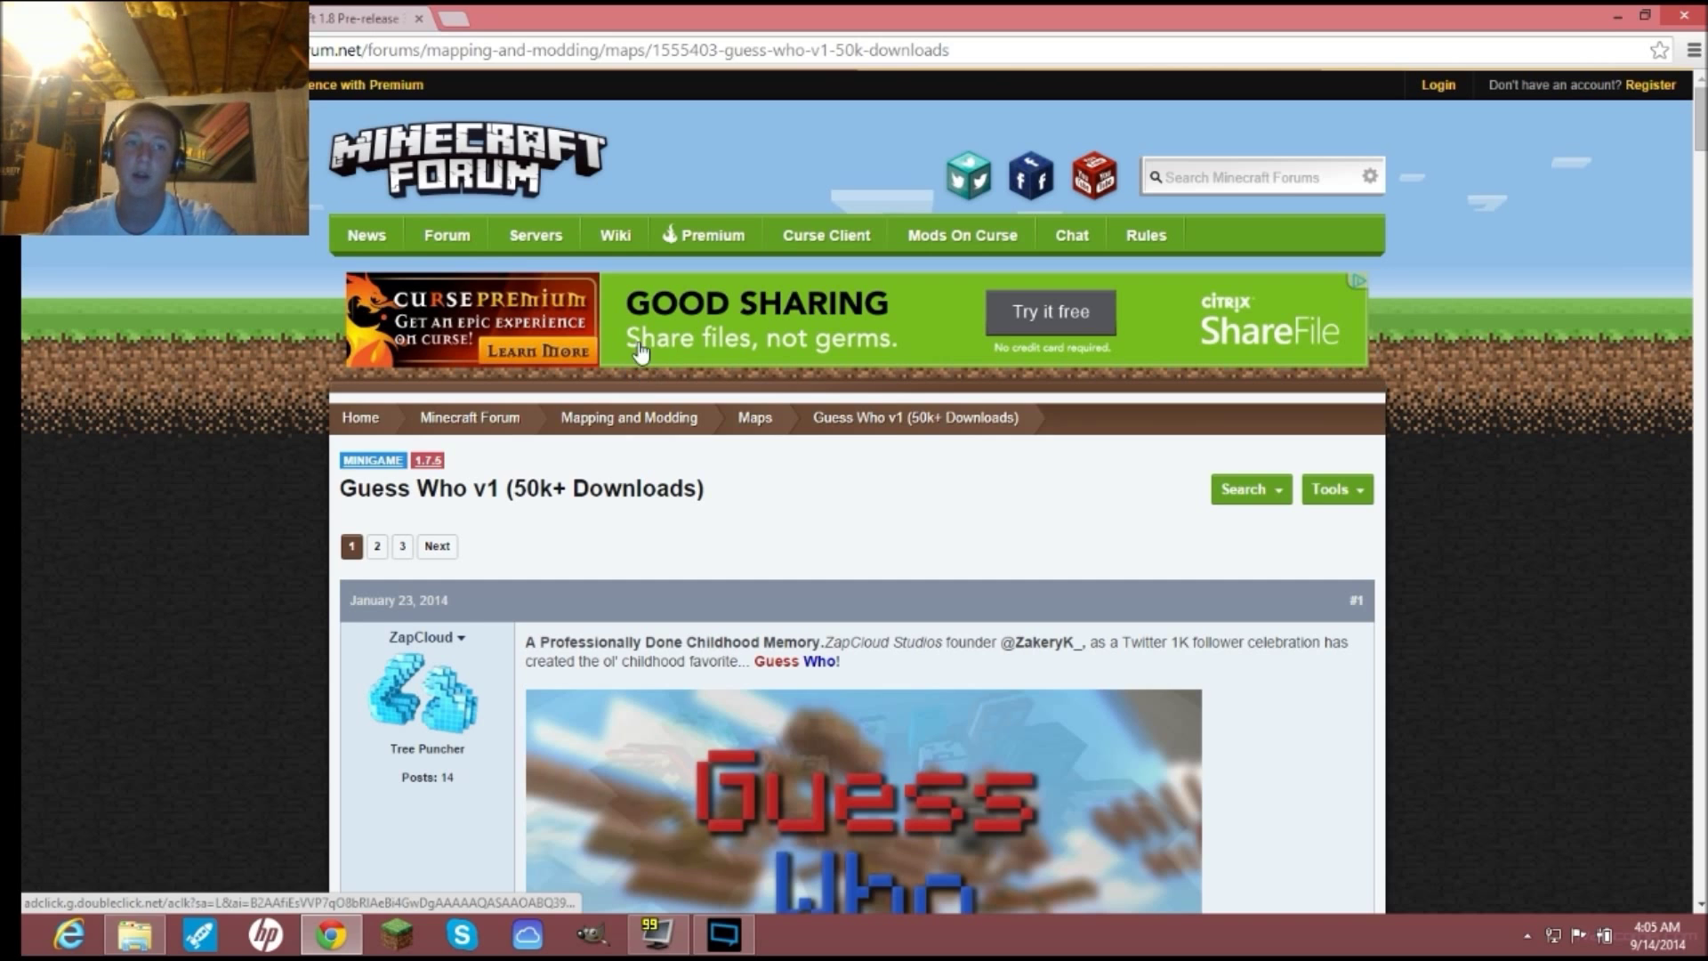
{"action": "scroll", "coordinate": [525, 269], "scroll_direction": "down", "scroll_amount": 9}
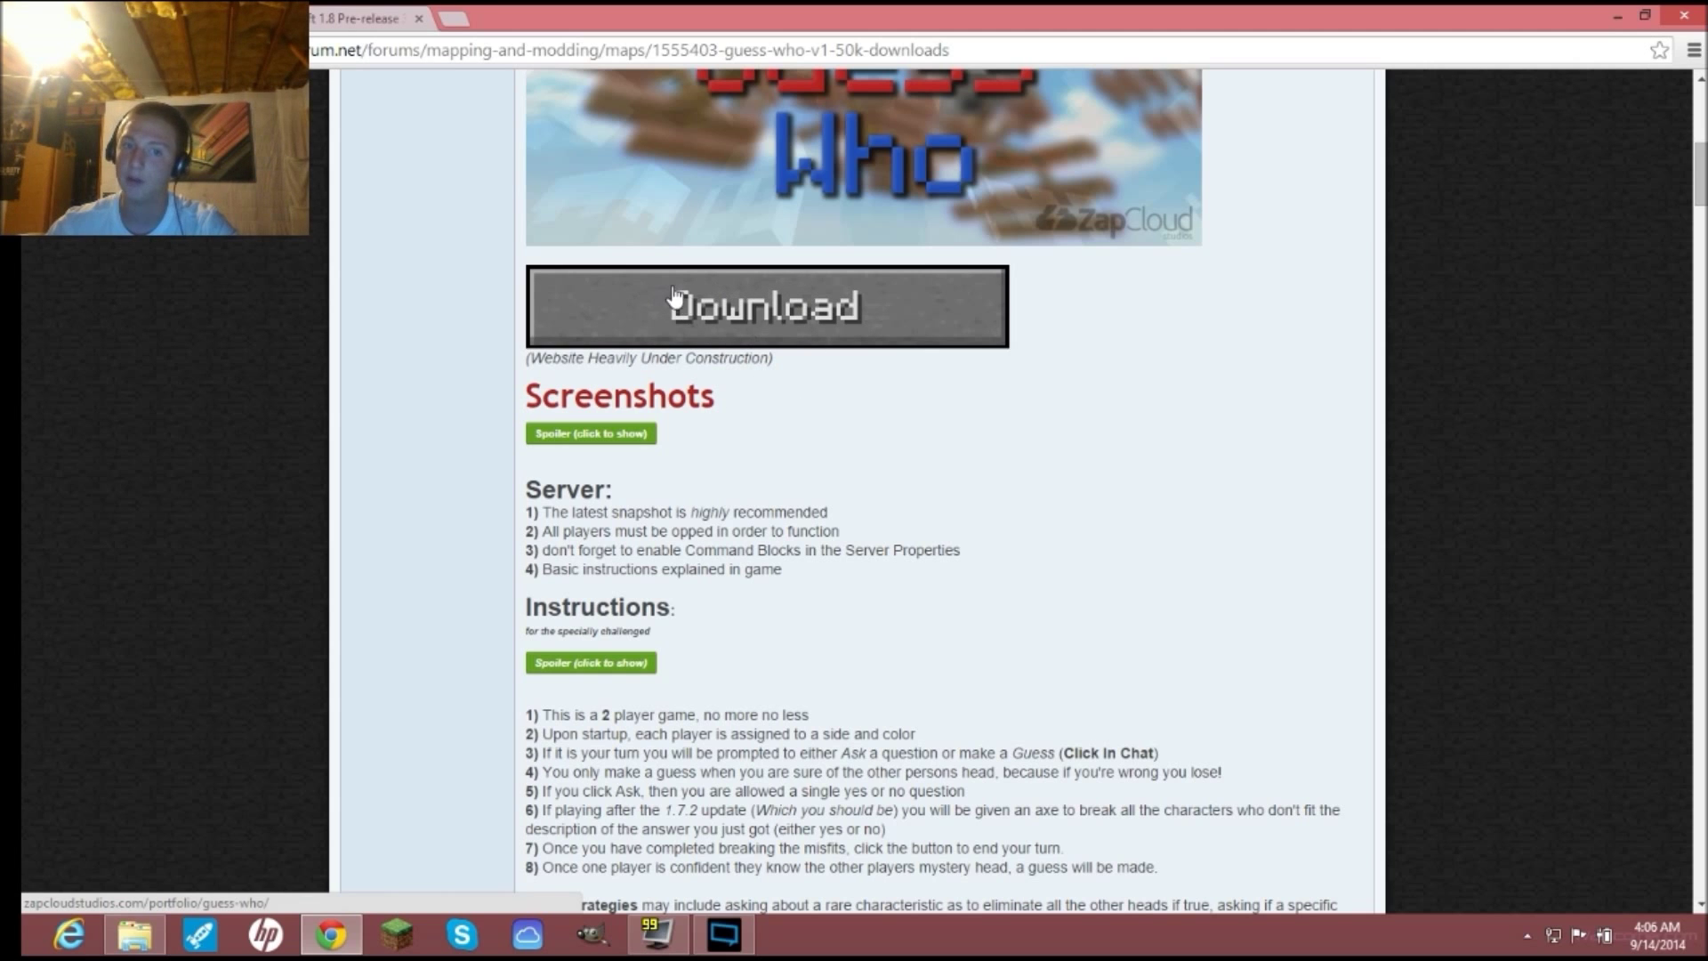
{"action": "scroll", "coordinate": [697, 501], "scroll_direction": "down", "scroll_amount": 3}
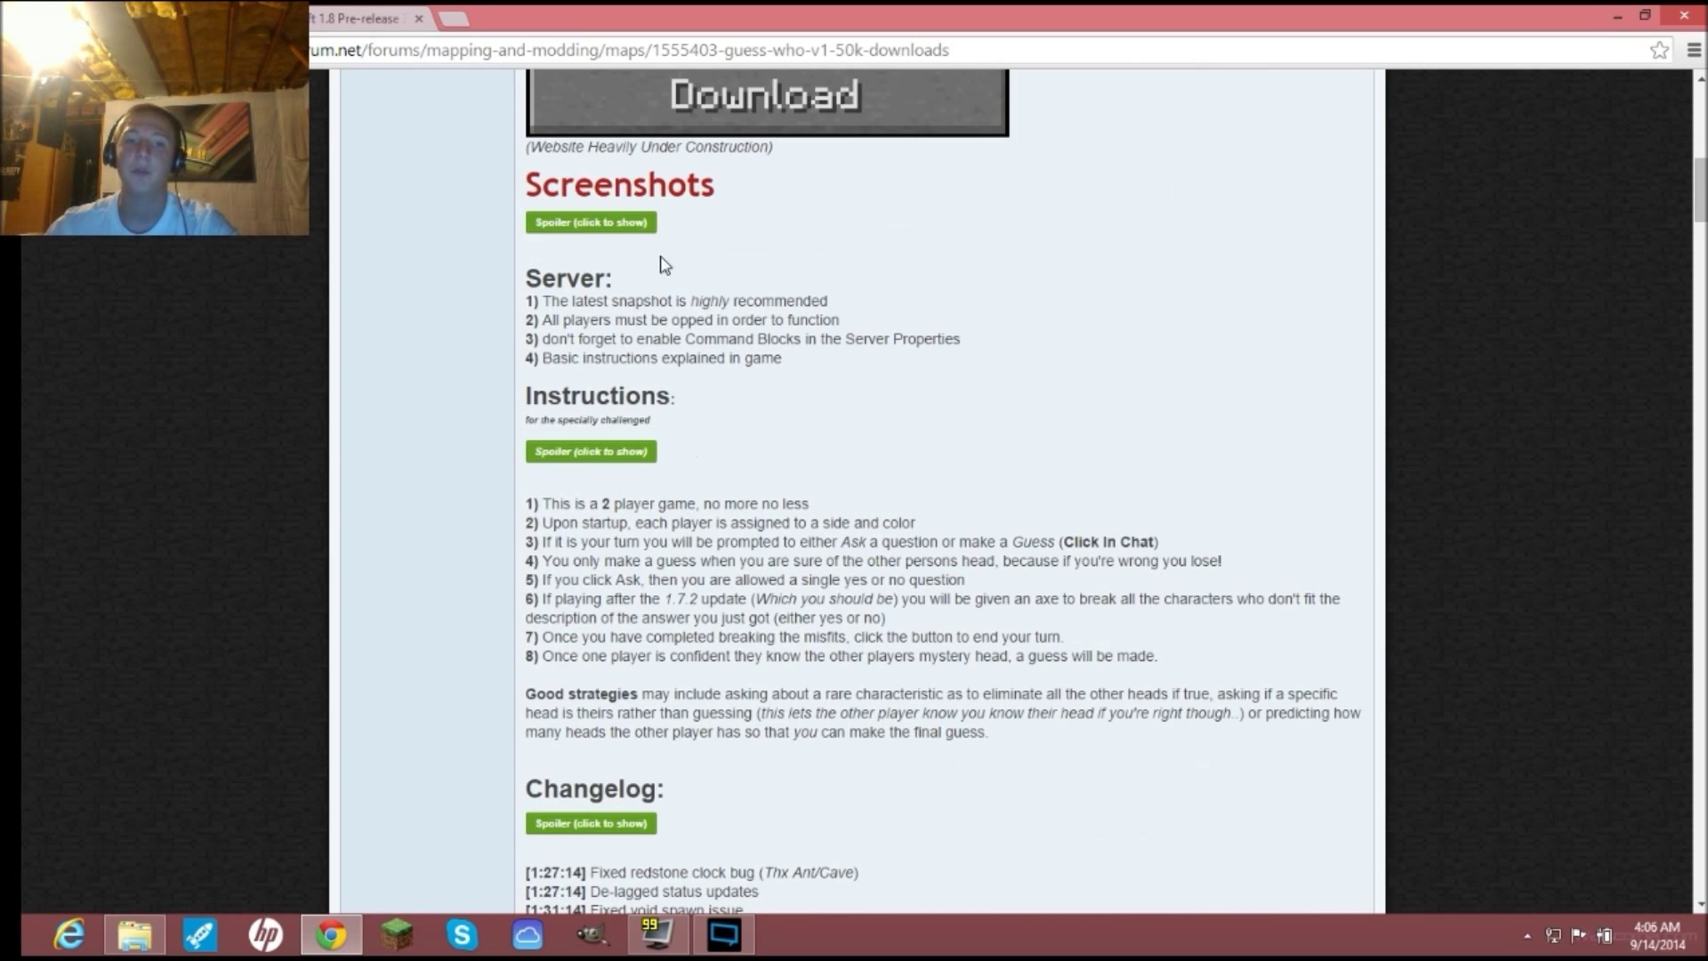
{"action": "left_click", "coordinate": [580, 222]}
{"action": "scroll", "coordinate": [788, 429], "scroll_direction": "down", "scroll_amount": 6}
{"action": "scroll", "coordinate": [788, 429], "scroll_direction": "down", "scroll_amount": 14}
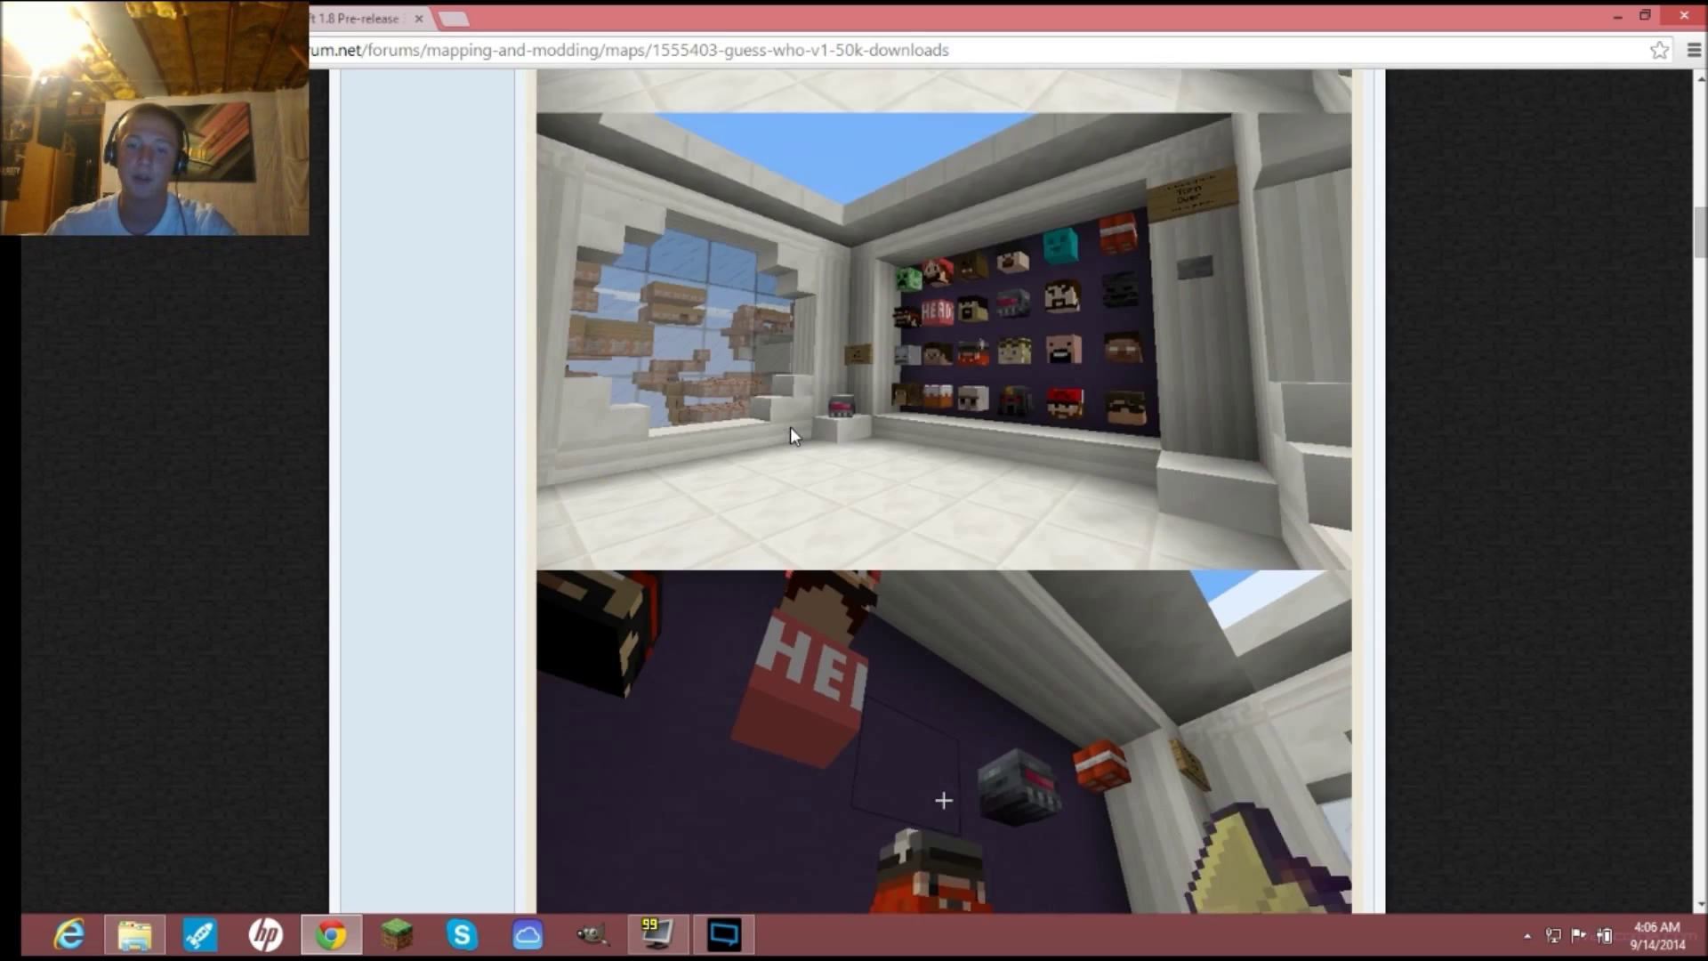
{"action": "scroll", "coordinate": [795, 367], "scroll_direction": "up", "scroll_amount": 15}
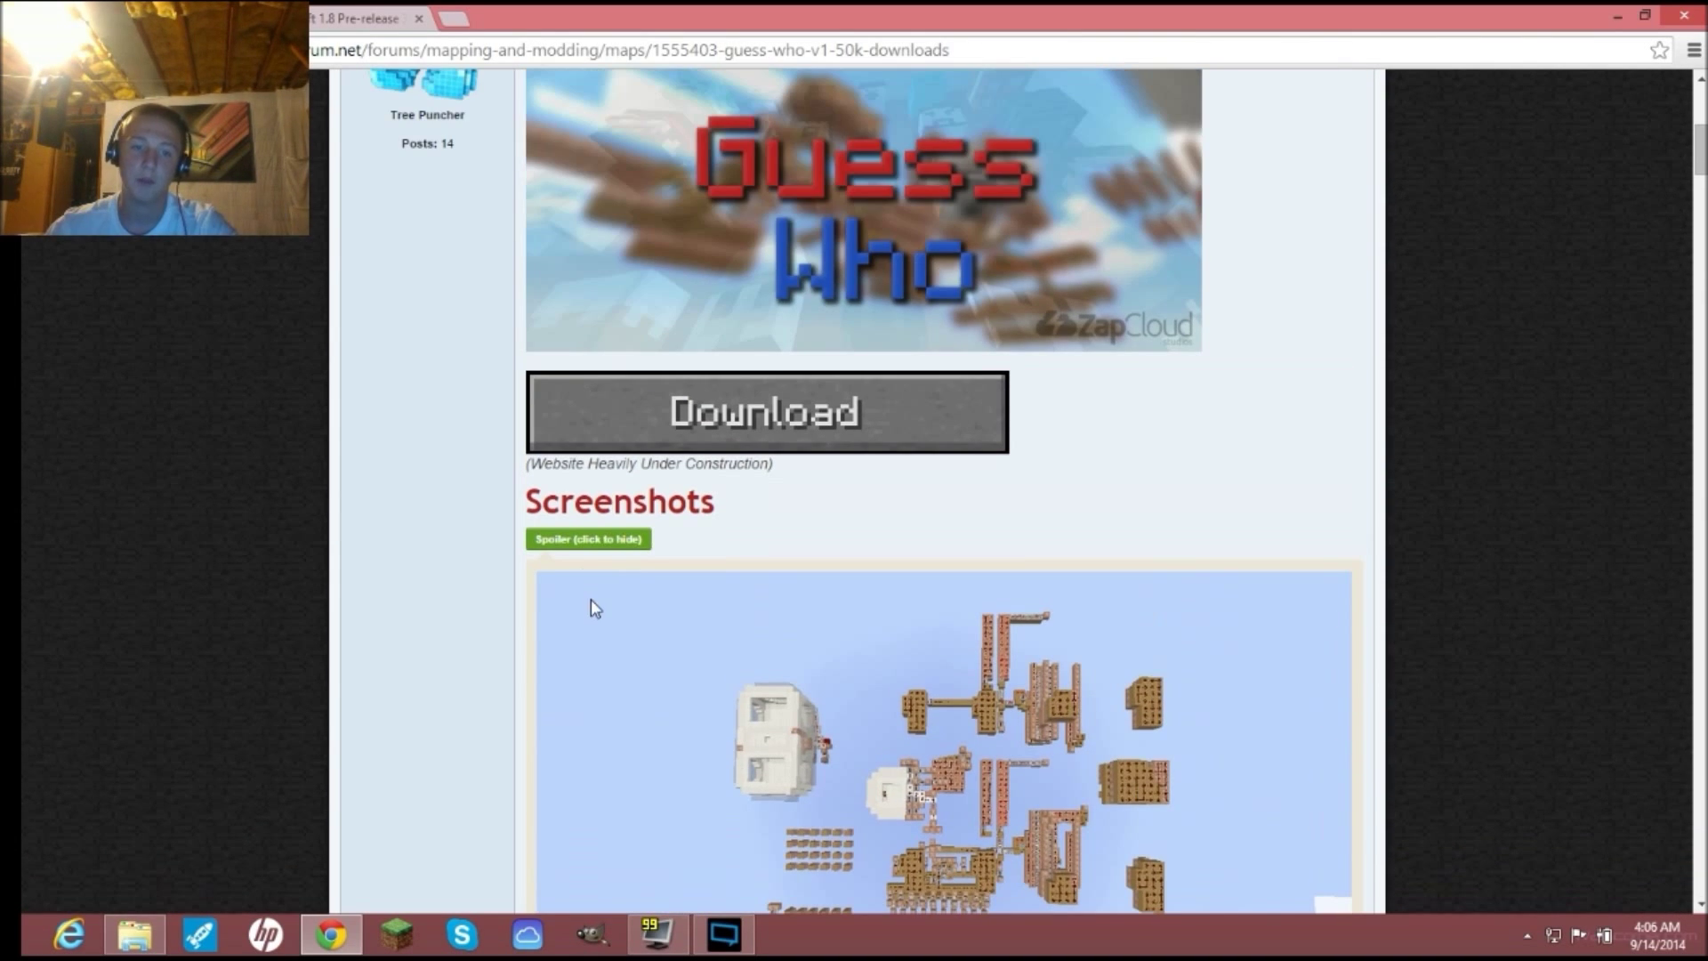
{"action": "left_click", "coordinate": [607, 539]}
- Read the Guess Who thread's server requirements, instructions and changelog, and return to the Download banner
{"action": "scroll", "coordinate": [608, 539], "scroll_direction": "down", "scroll_amount": 2}
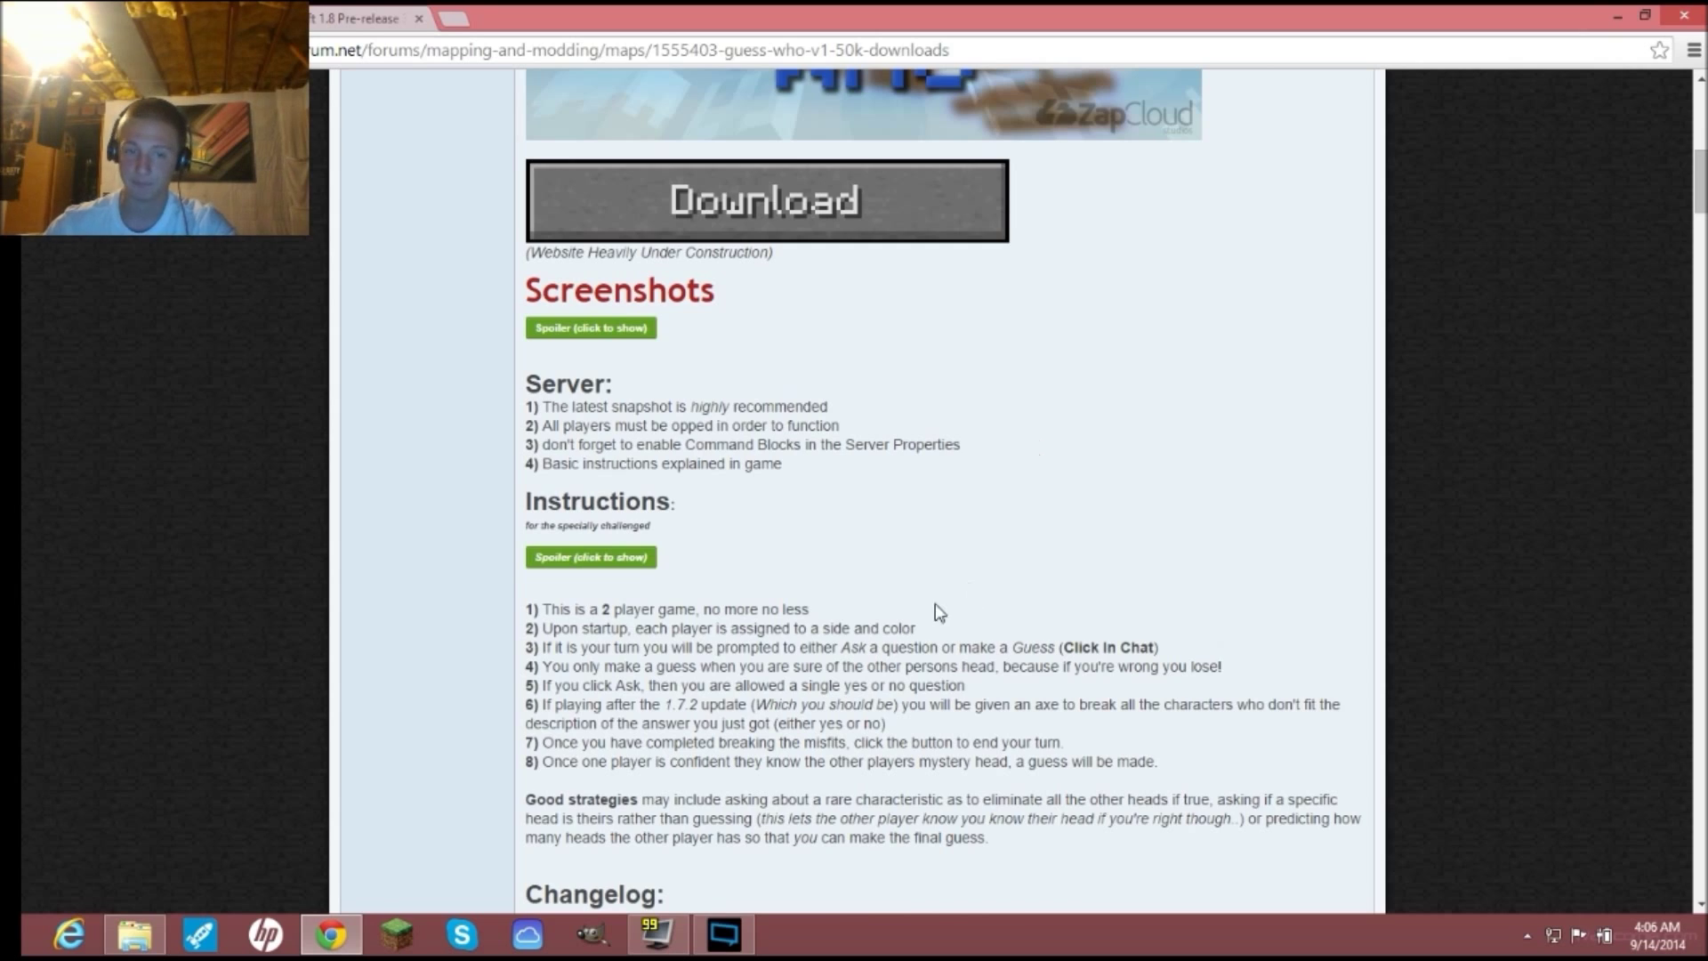
{"action": "scroll", "coordinate": [952, 612], "scroll_direction": "down", "scroll_amount": 4}
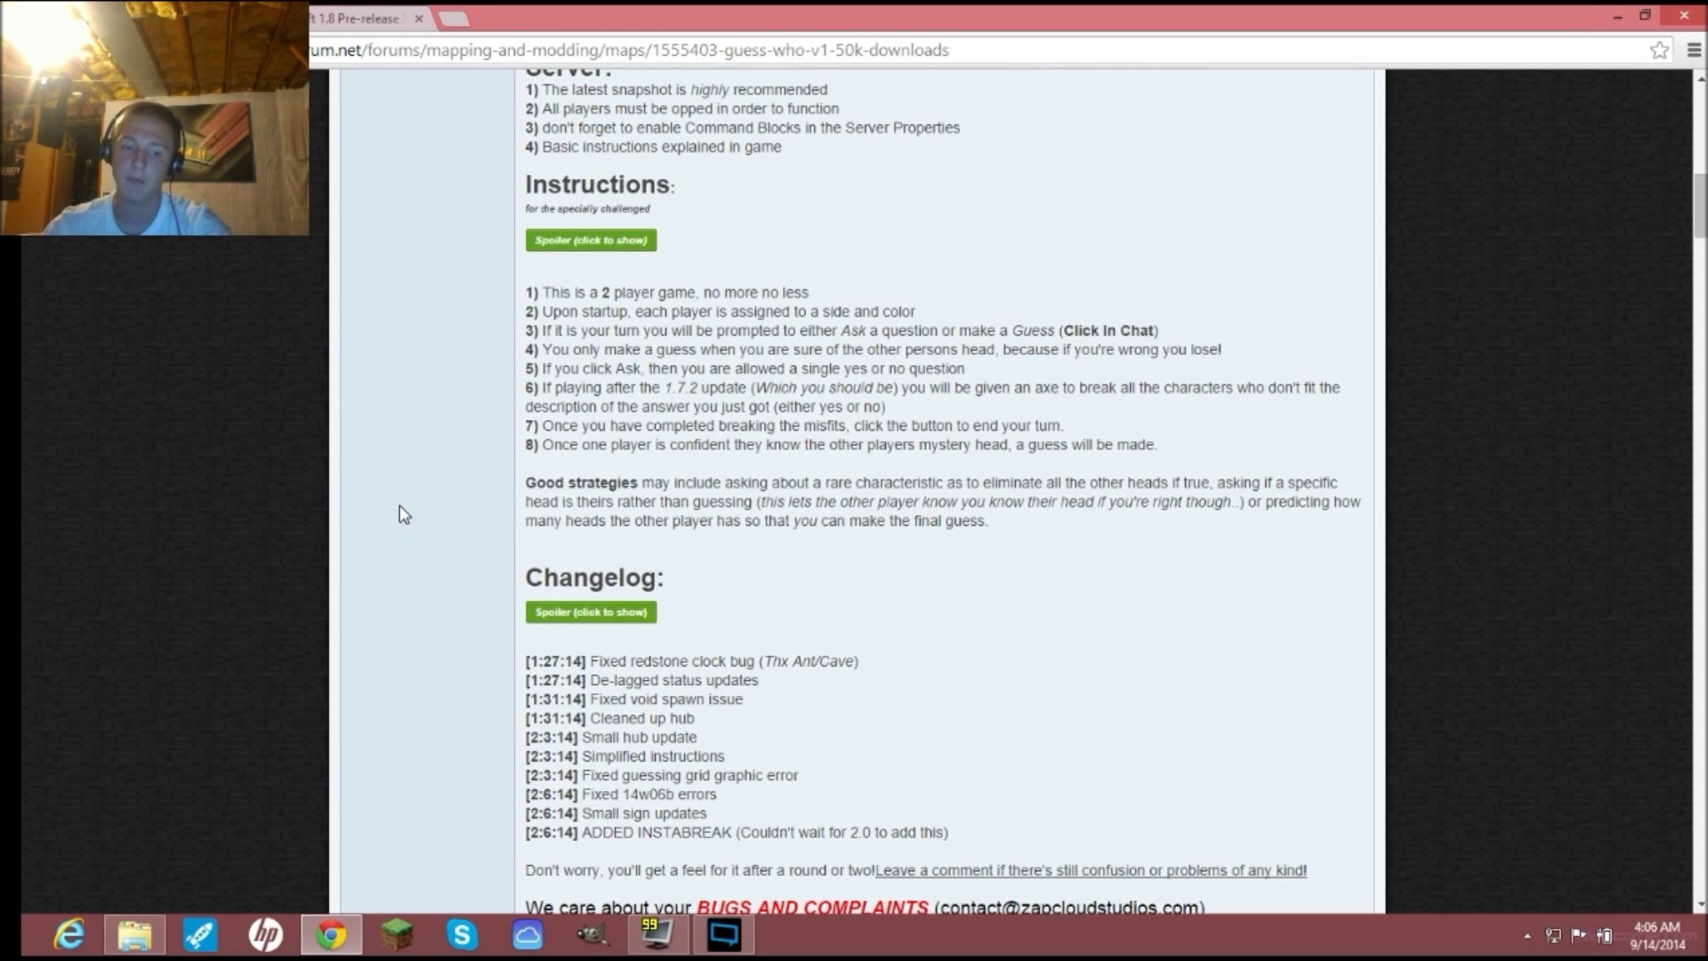
{"action": "scroll", "coordinate": [411, 523], "scroll_direction": "down", "scroll_amount": 5}
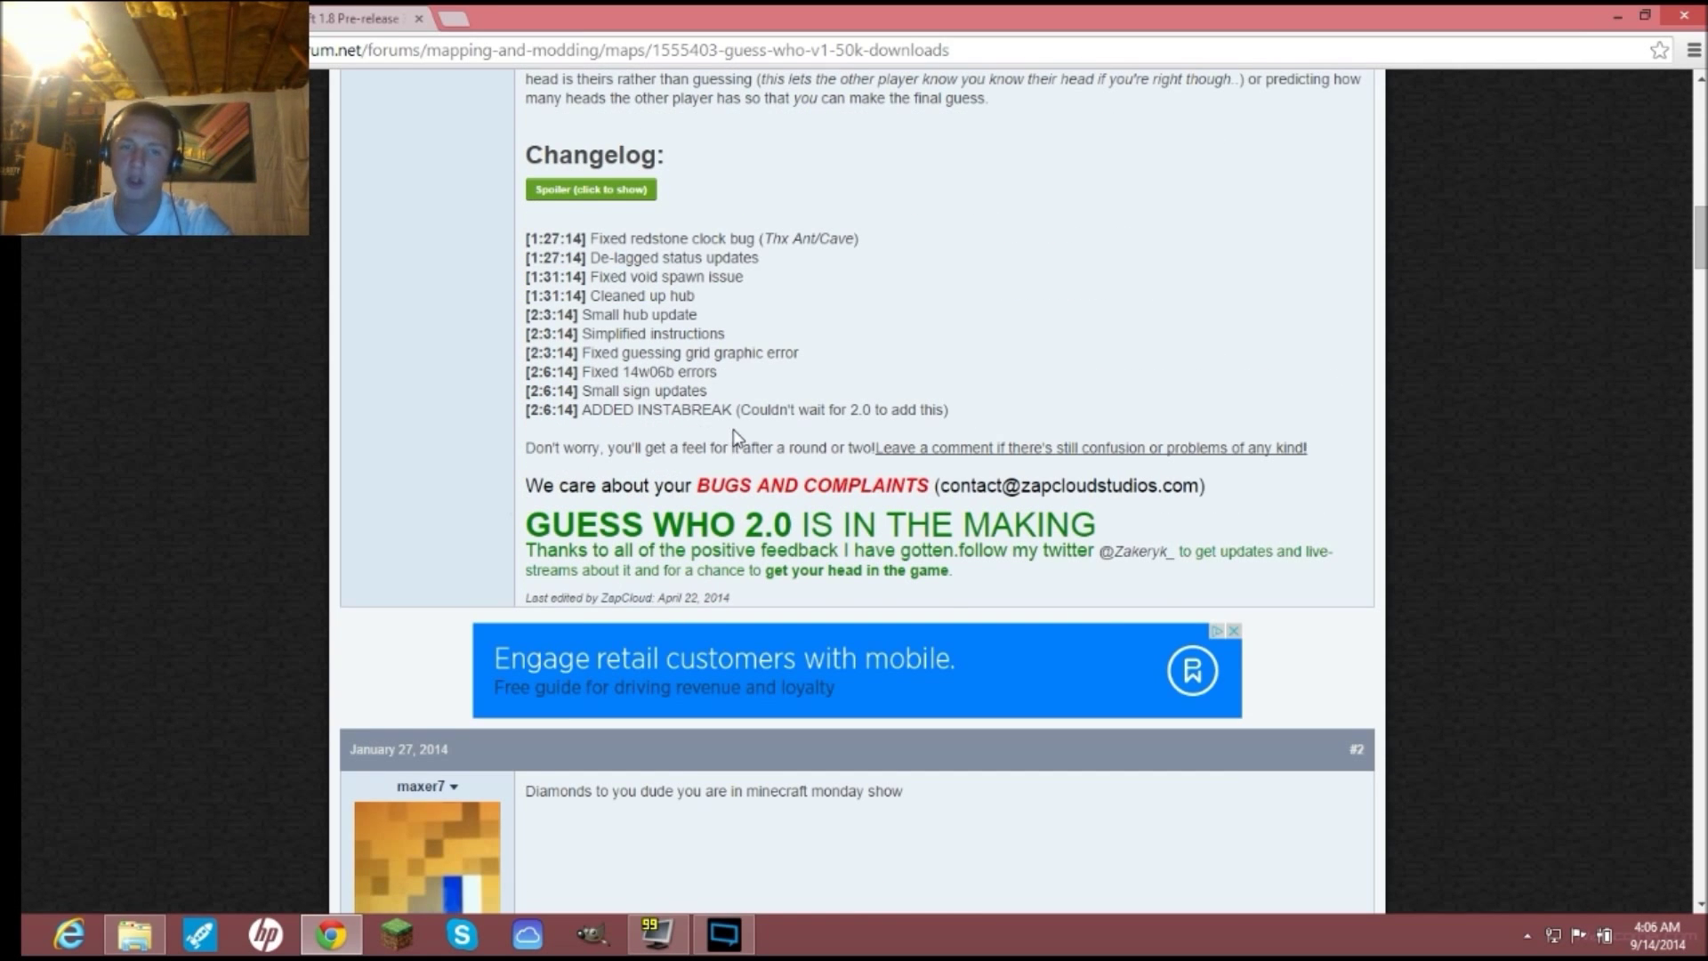
{"action": "scroll", "coordinate": [786, 433], "scroll_direction": "up", "scroll_amount": 14}
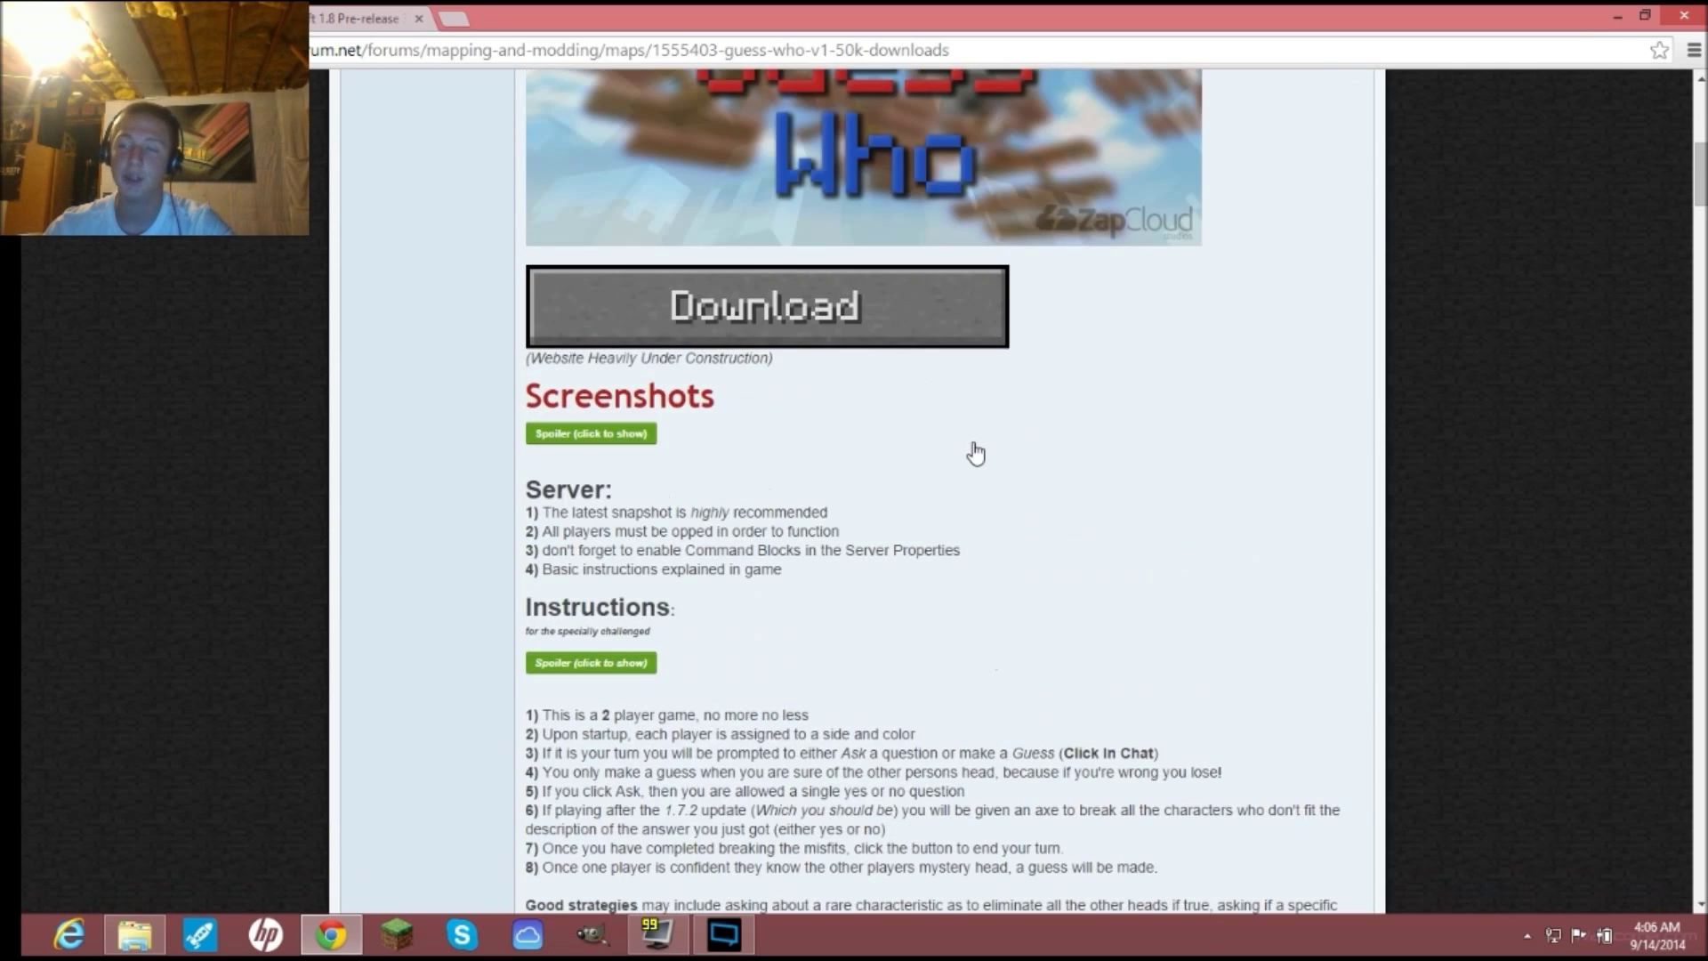
{"action": "scroll", "coordinate": [973, 442], "scroll_direction": "up", "scroll_amount": 5}
{"action": "scroll", "coordinate": [977, 446], "scroll_direction": "down", "scroll_amount": 6}
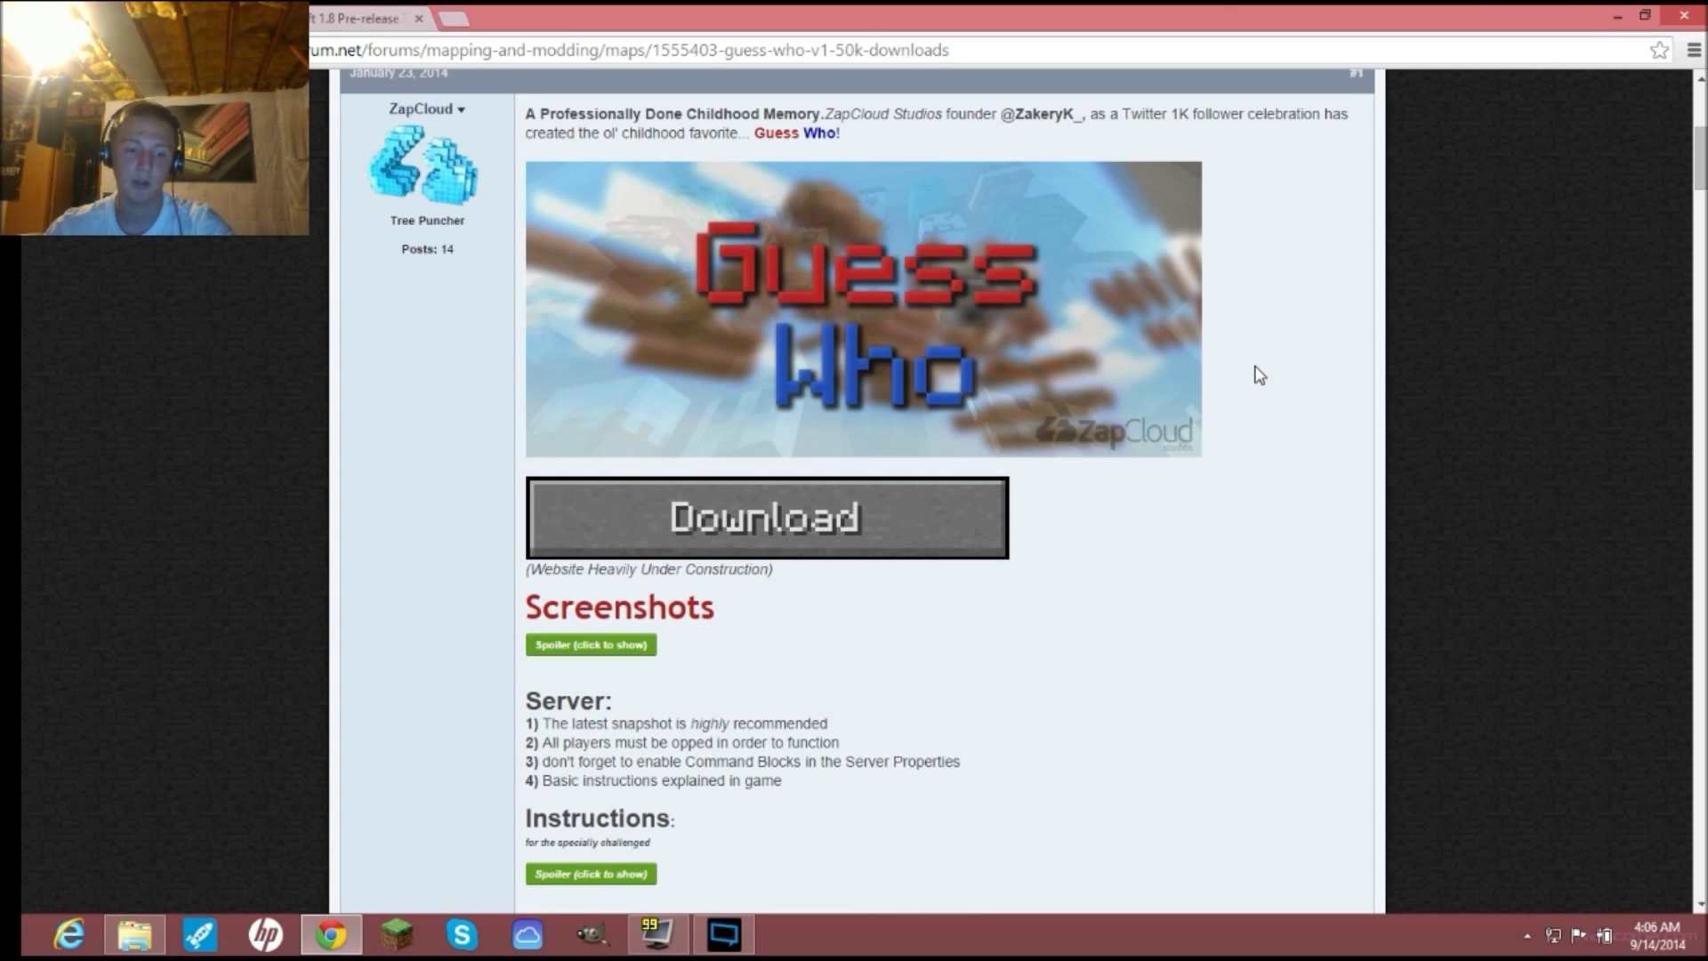
- Open the ZapCloud Studios download page for Guess Who, look at its download option, and go back to the forum thread
{"action": "left_click", "coordinate": [738, 549]}
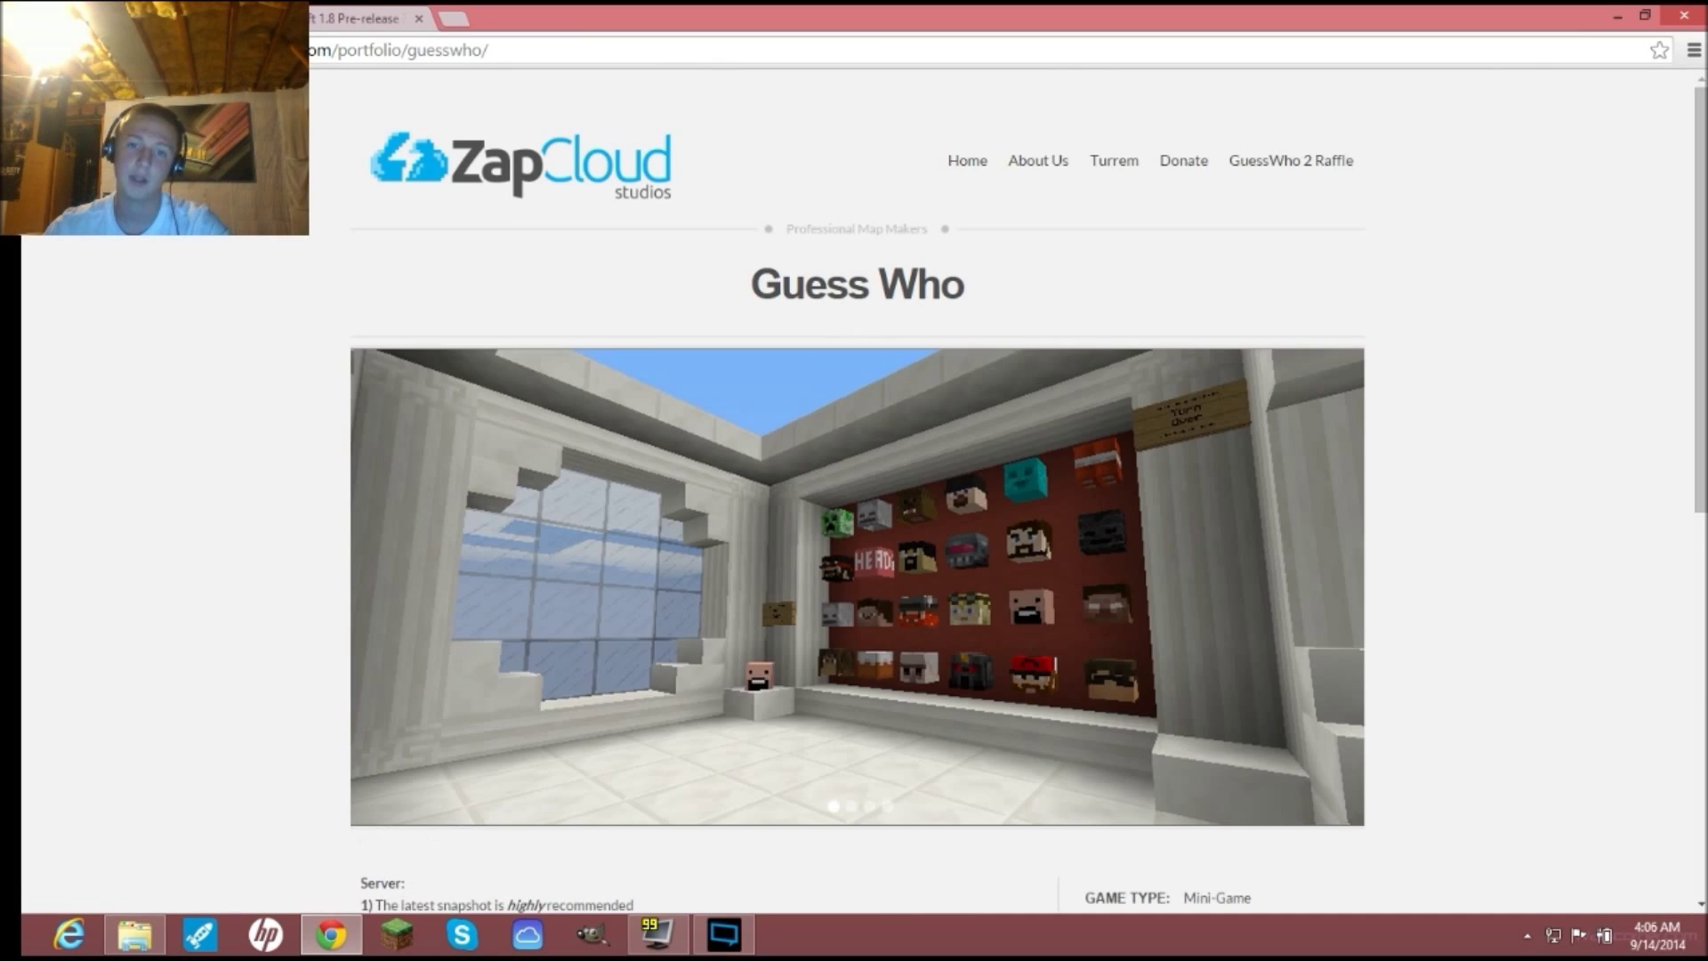
{"action": "scroll", "coordinate": [1224, 524], "scroll_direction": "down", "scroll_amount": 5}
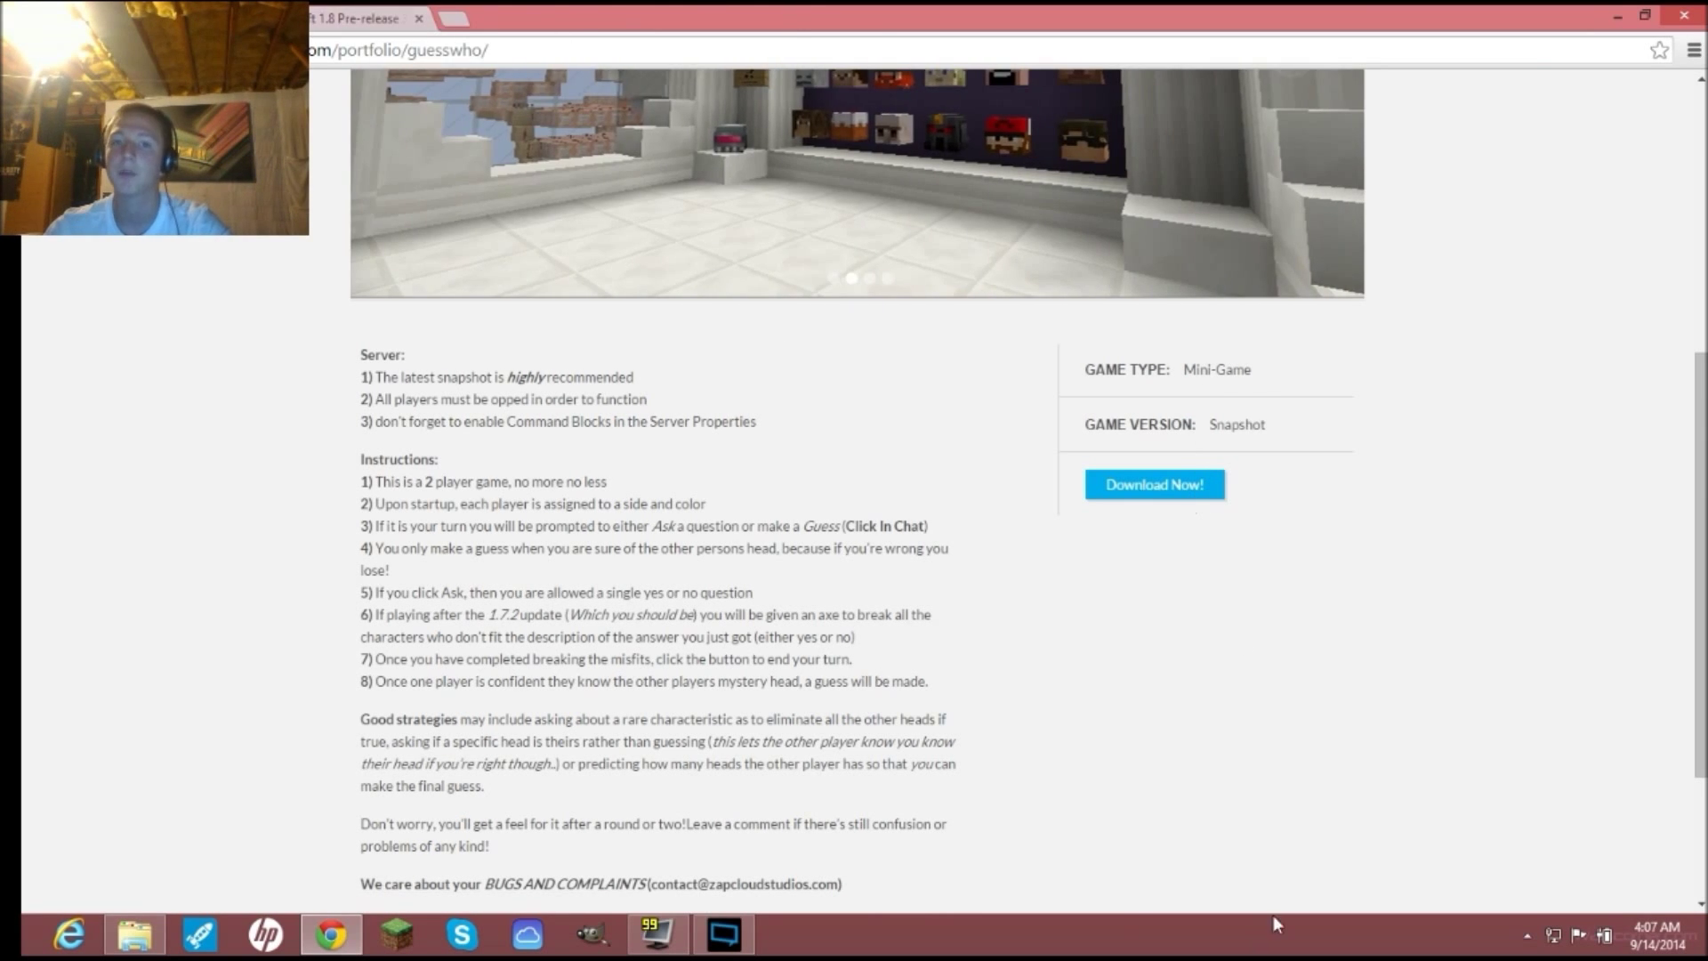
{"action": "scroll", "coordinate": [1173, 796], "scroll_direction": "up", "scroll_amount": 5}
{"action": "left_click", "coordinate": [18, 50]}
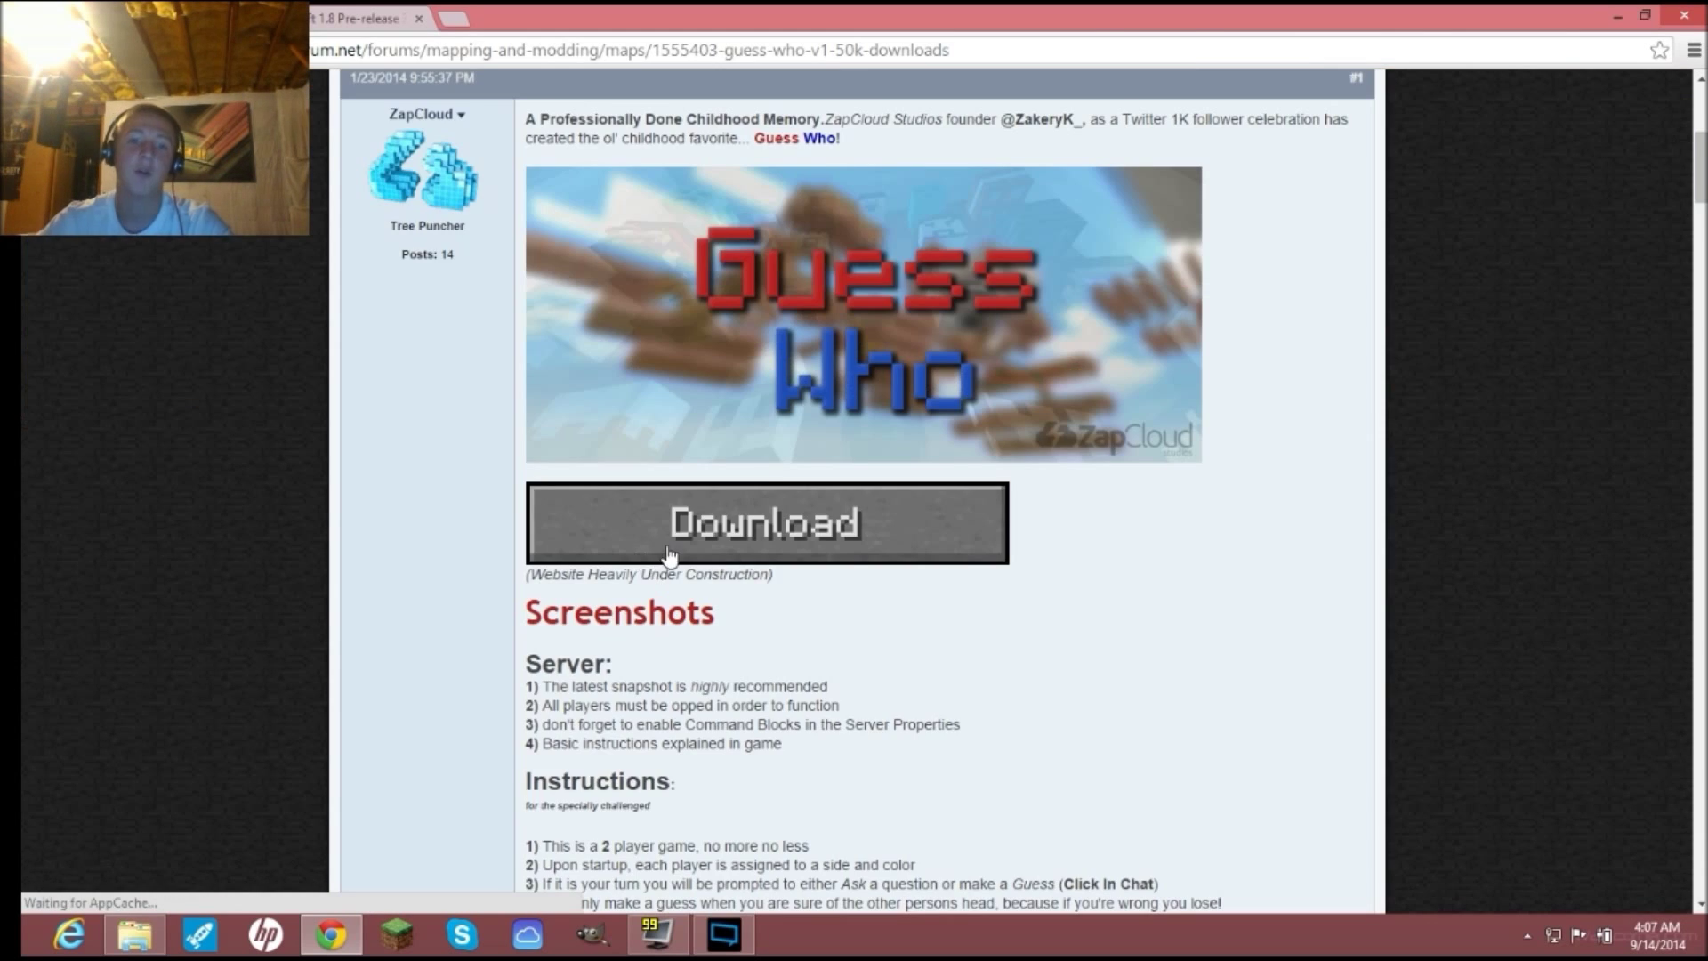
{"action": "scroll", "coordinate": [703, 472], "scroll_direction": "up", "scroll_amount": 5}
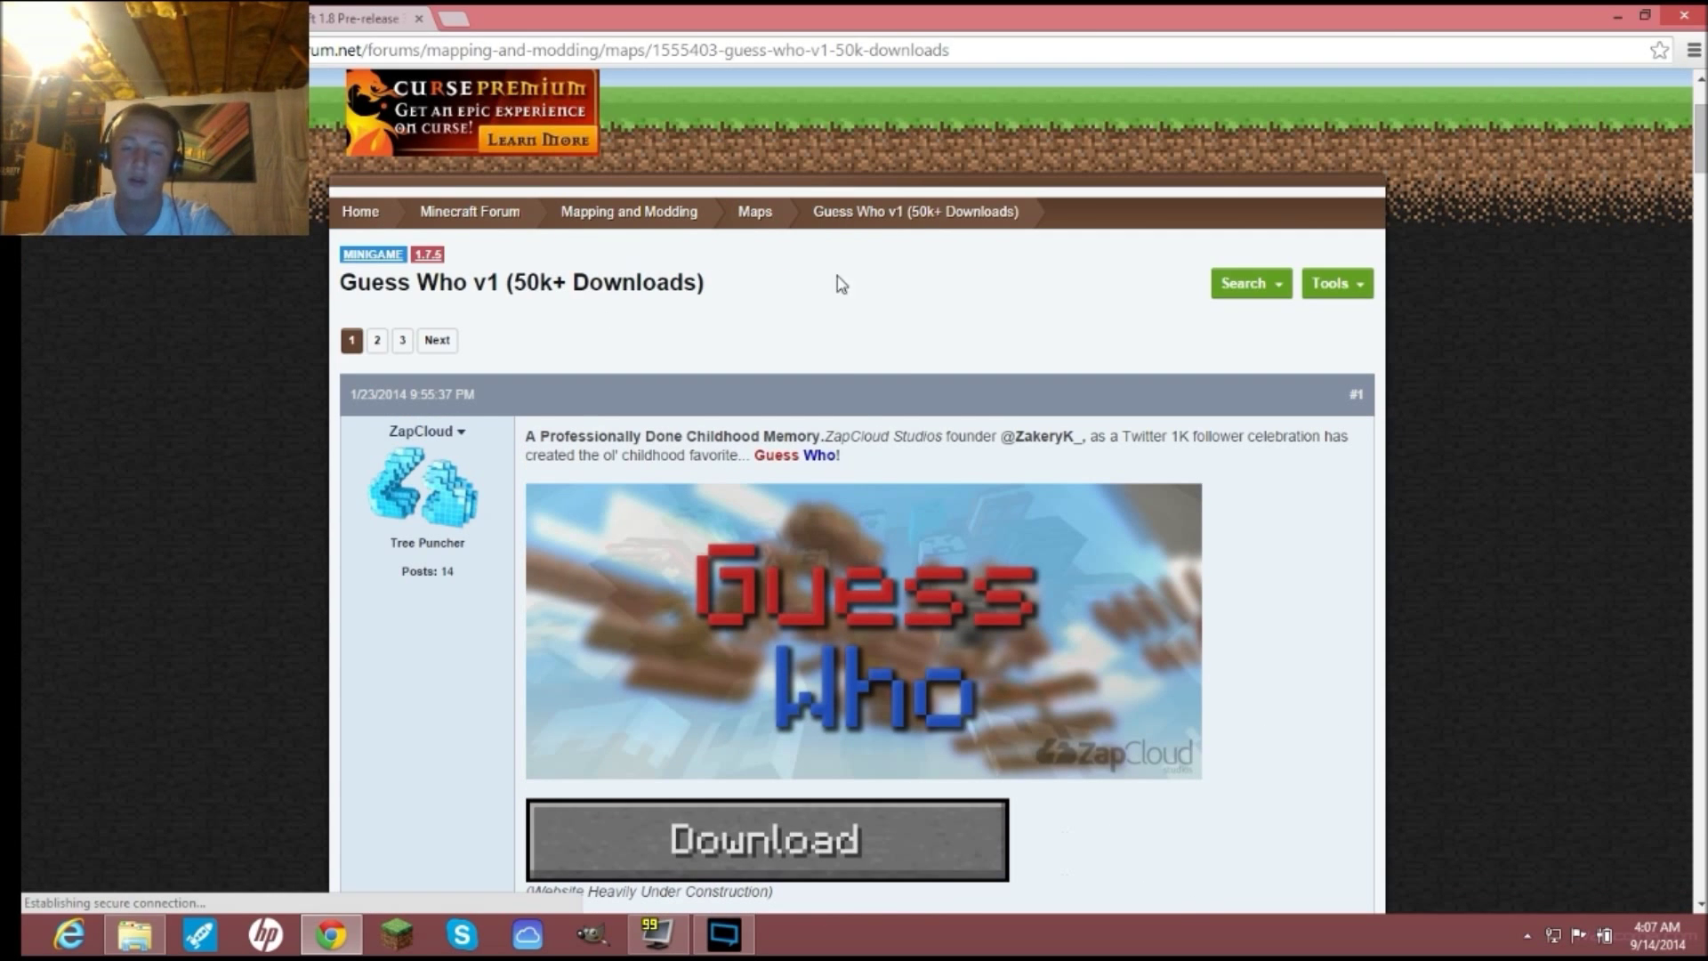
- Minimize the browser and create a new desktop folder named Server Tut
{"action": "left_click", "coordinate": [1618, 16]}
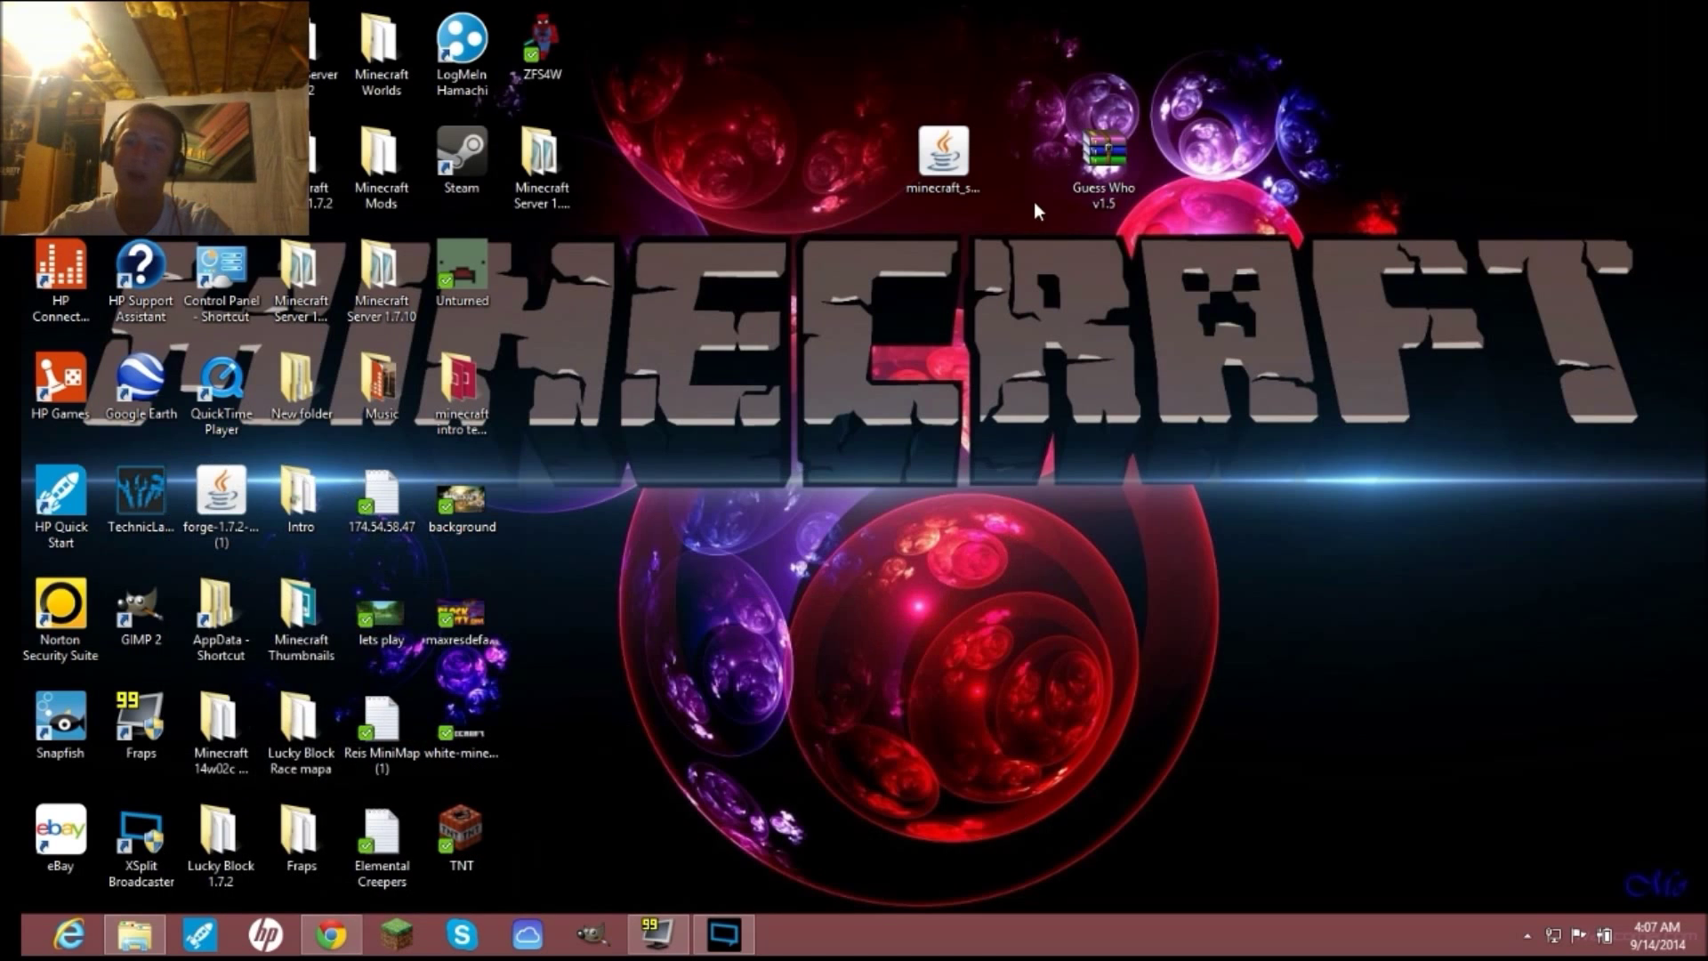
{"action": "right_click", "coordinate": [994, 305]}
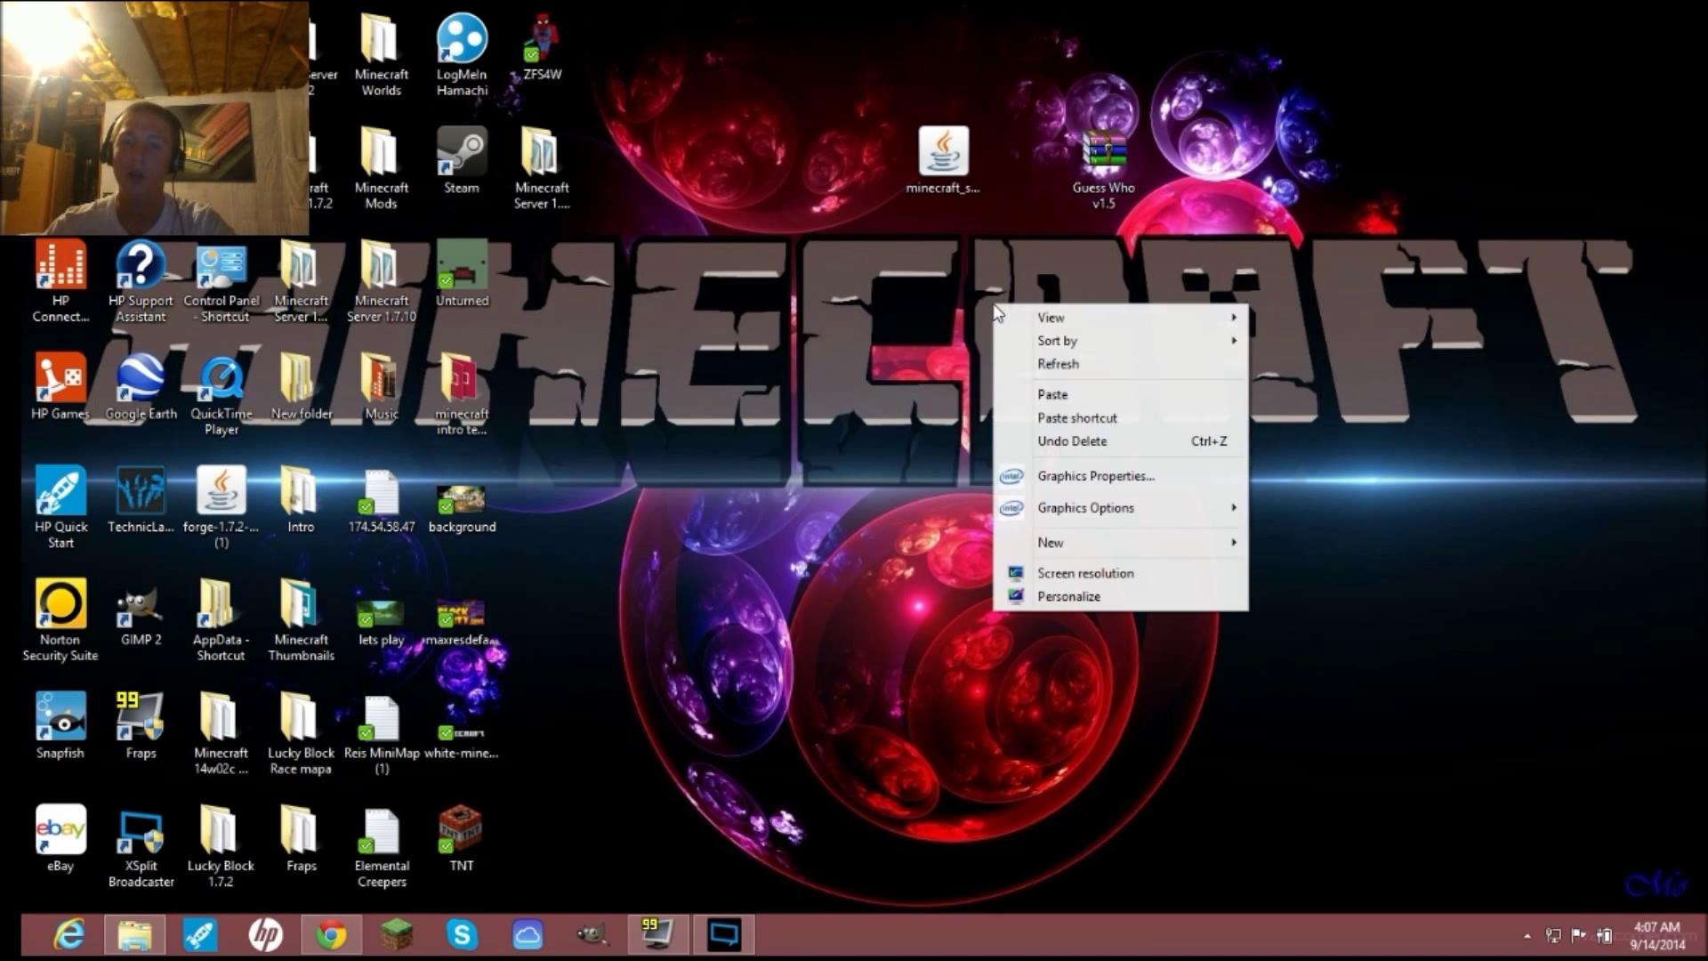
{"action": "mouse_move", "coordinate": [1125, 545]}
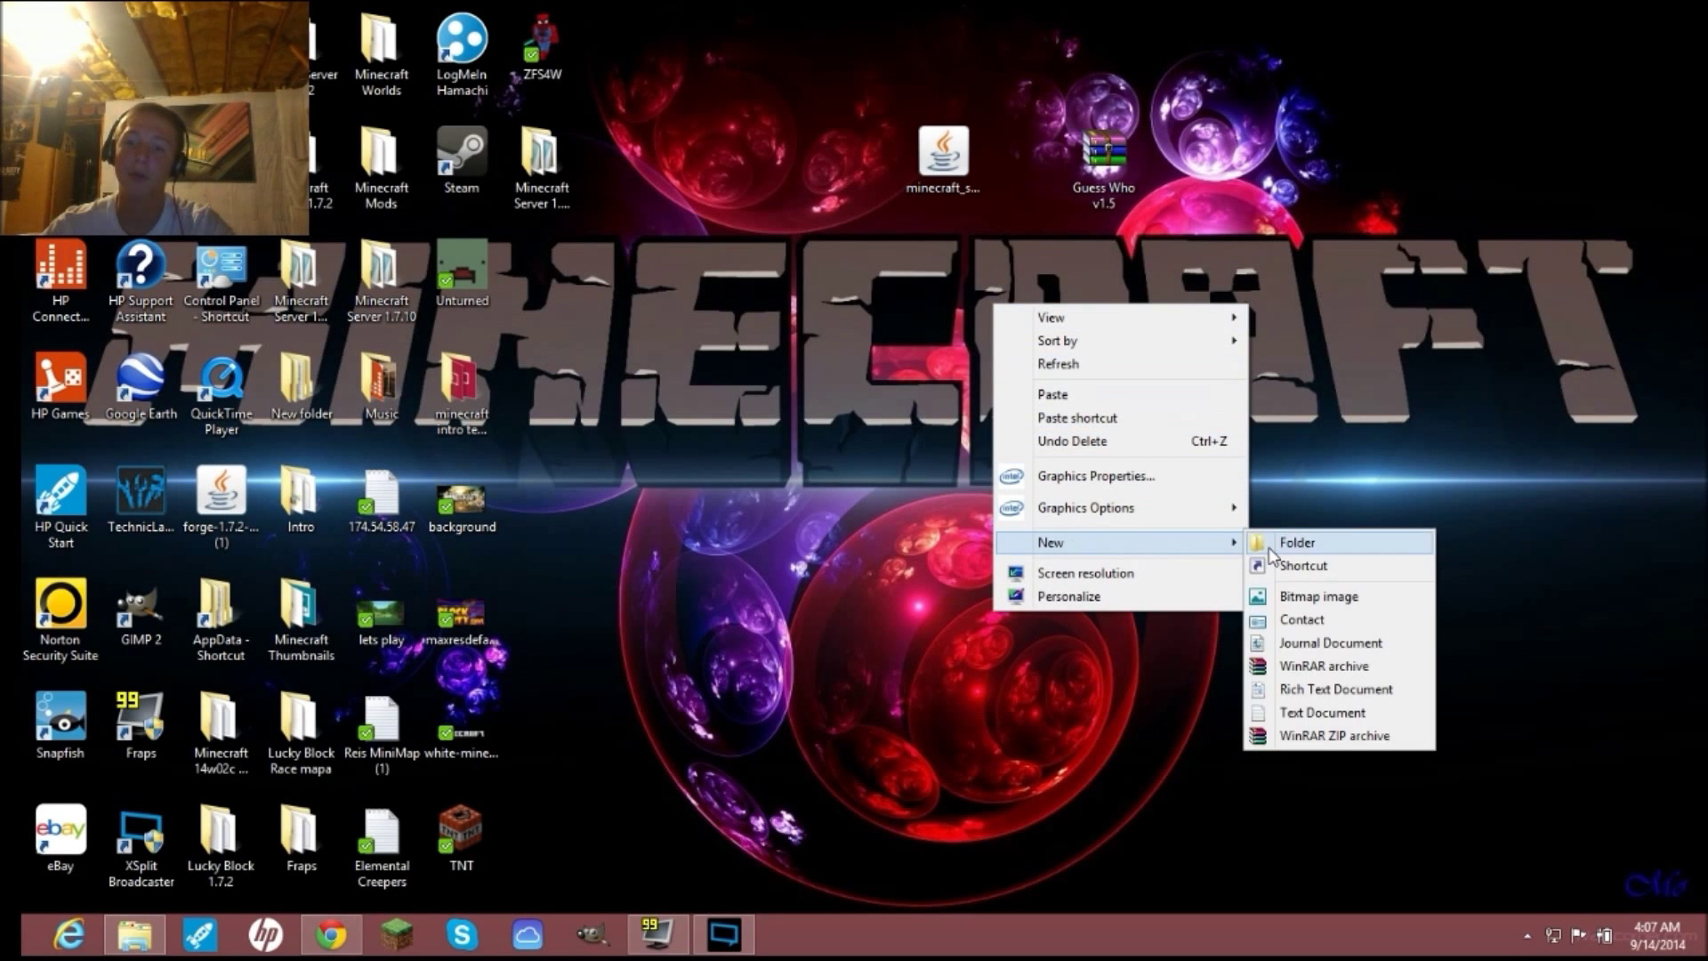
{"action": "left_click", "coordinate": [1281, 541]}
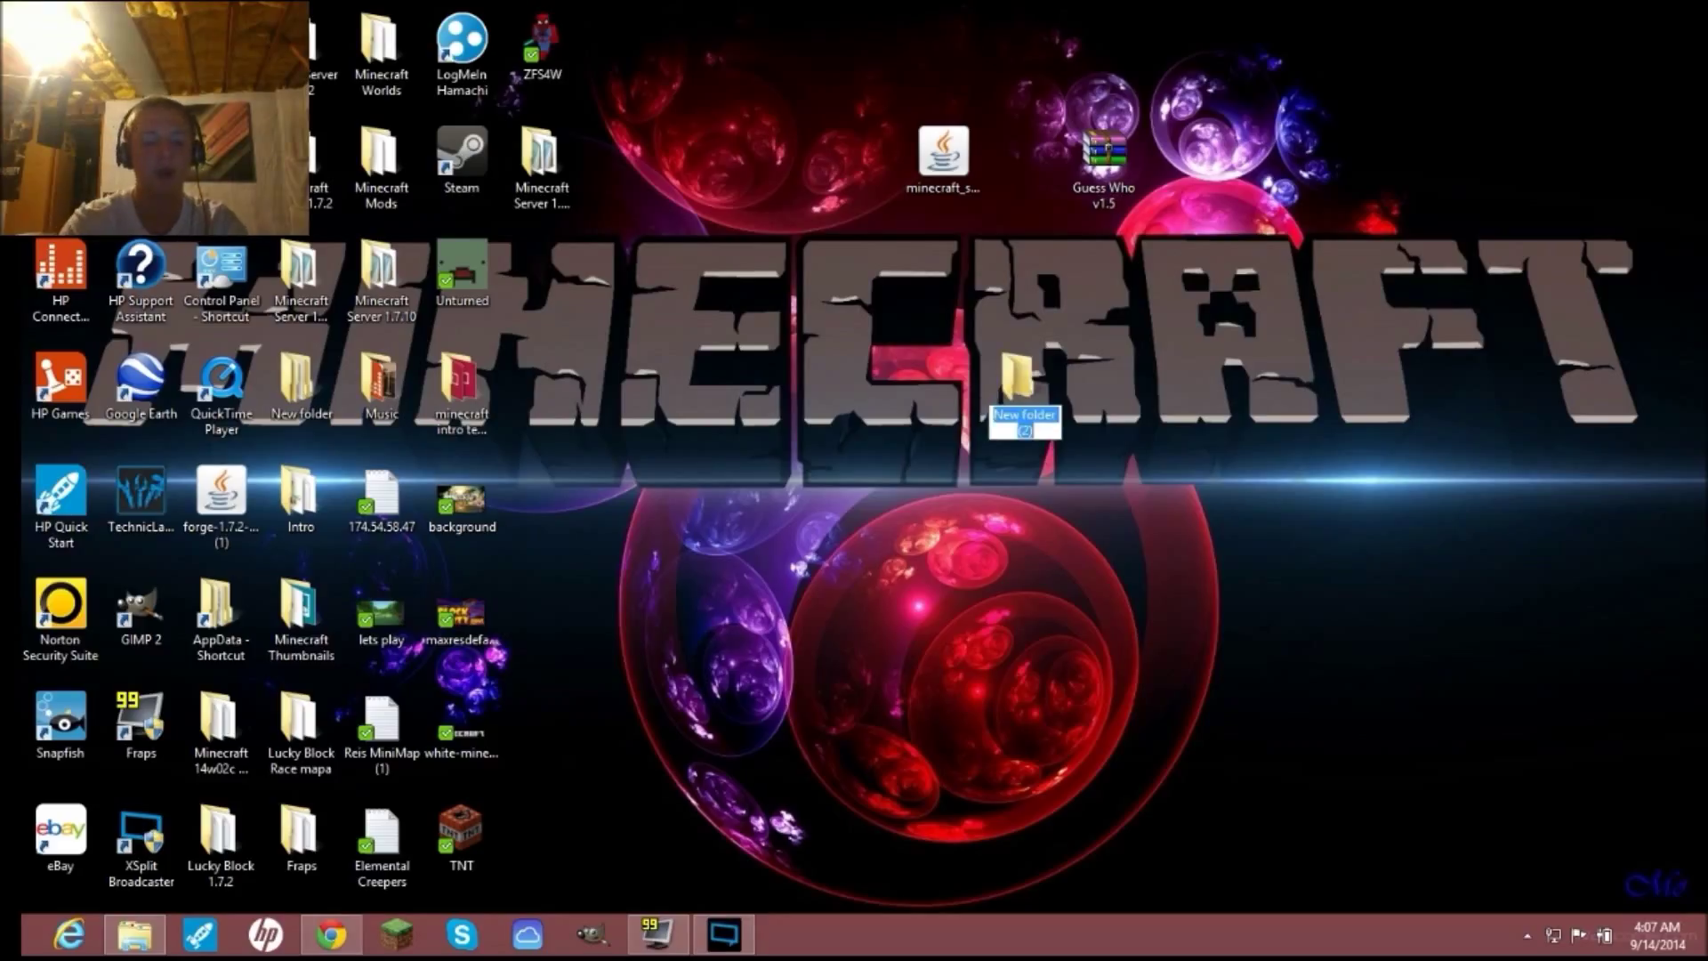
{"action": "type", "text": "Sevrer"}
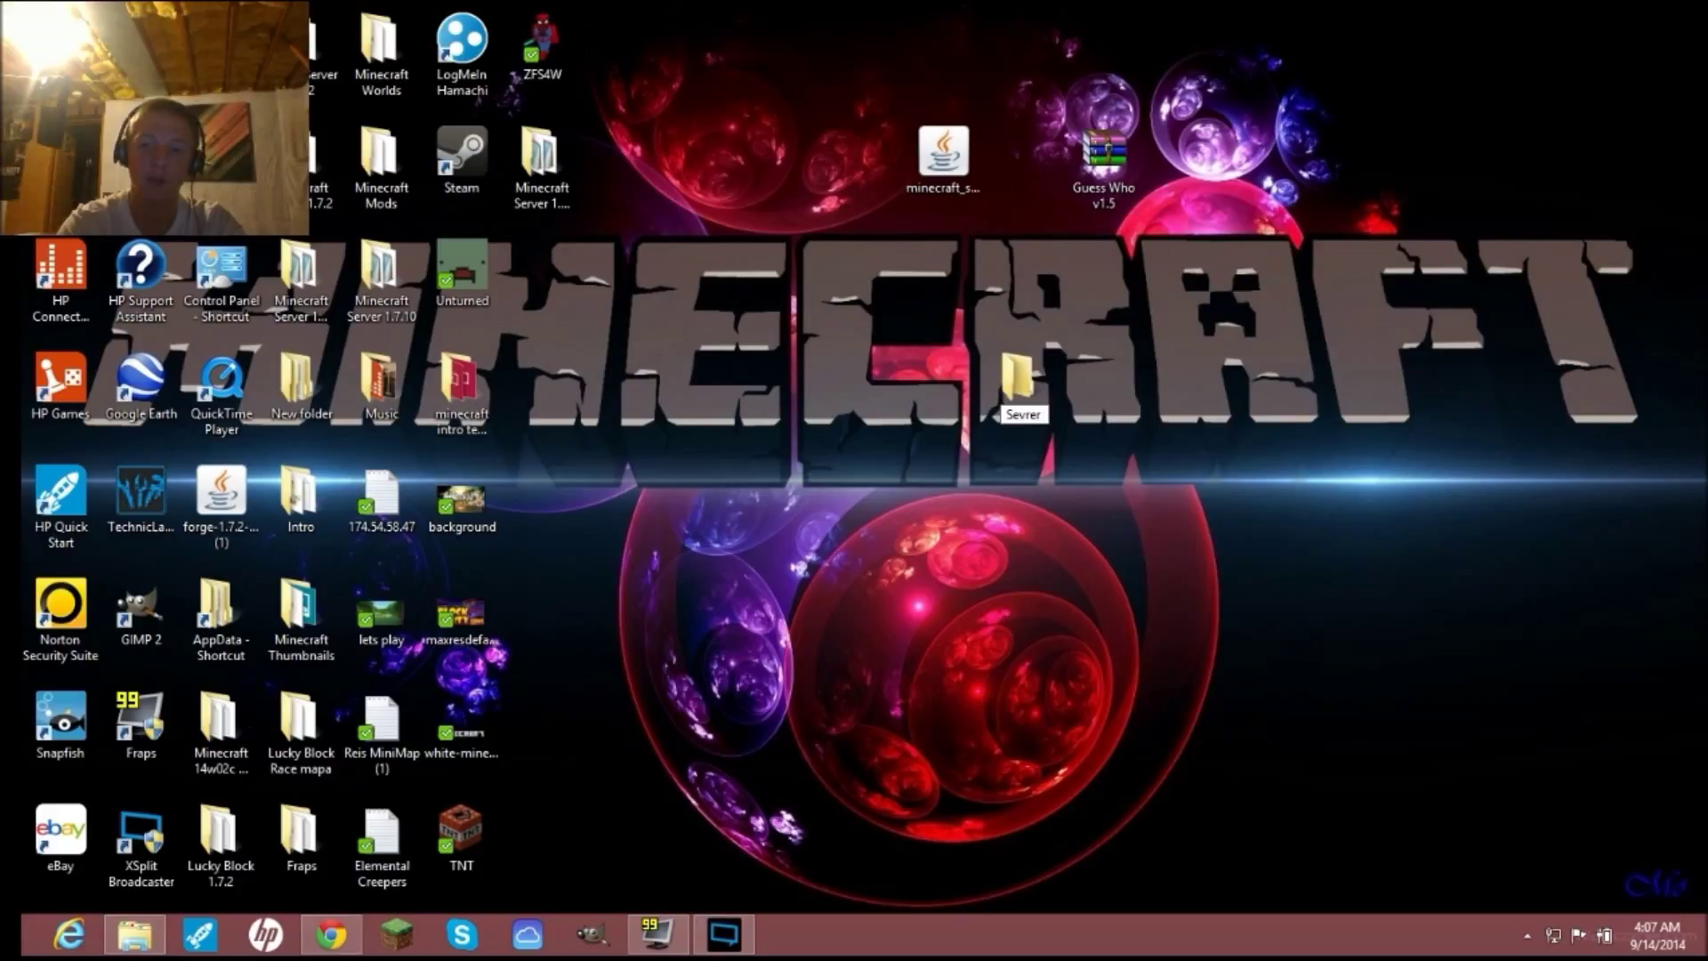
{"action": "key", "text": "BackSpace"}
{"action": "key", "text": "BackSpace"}
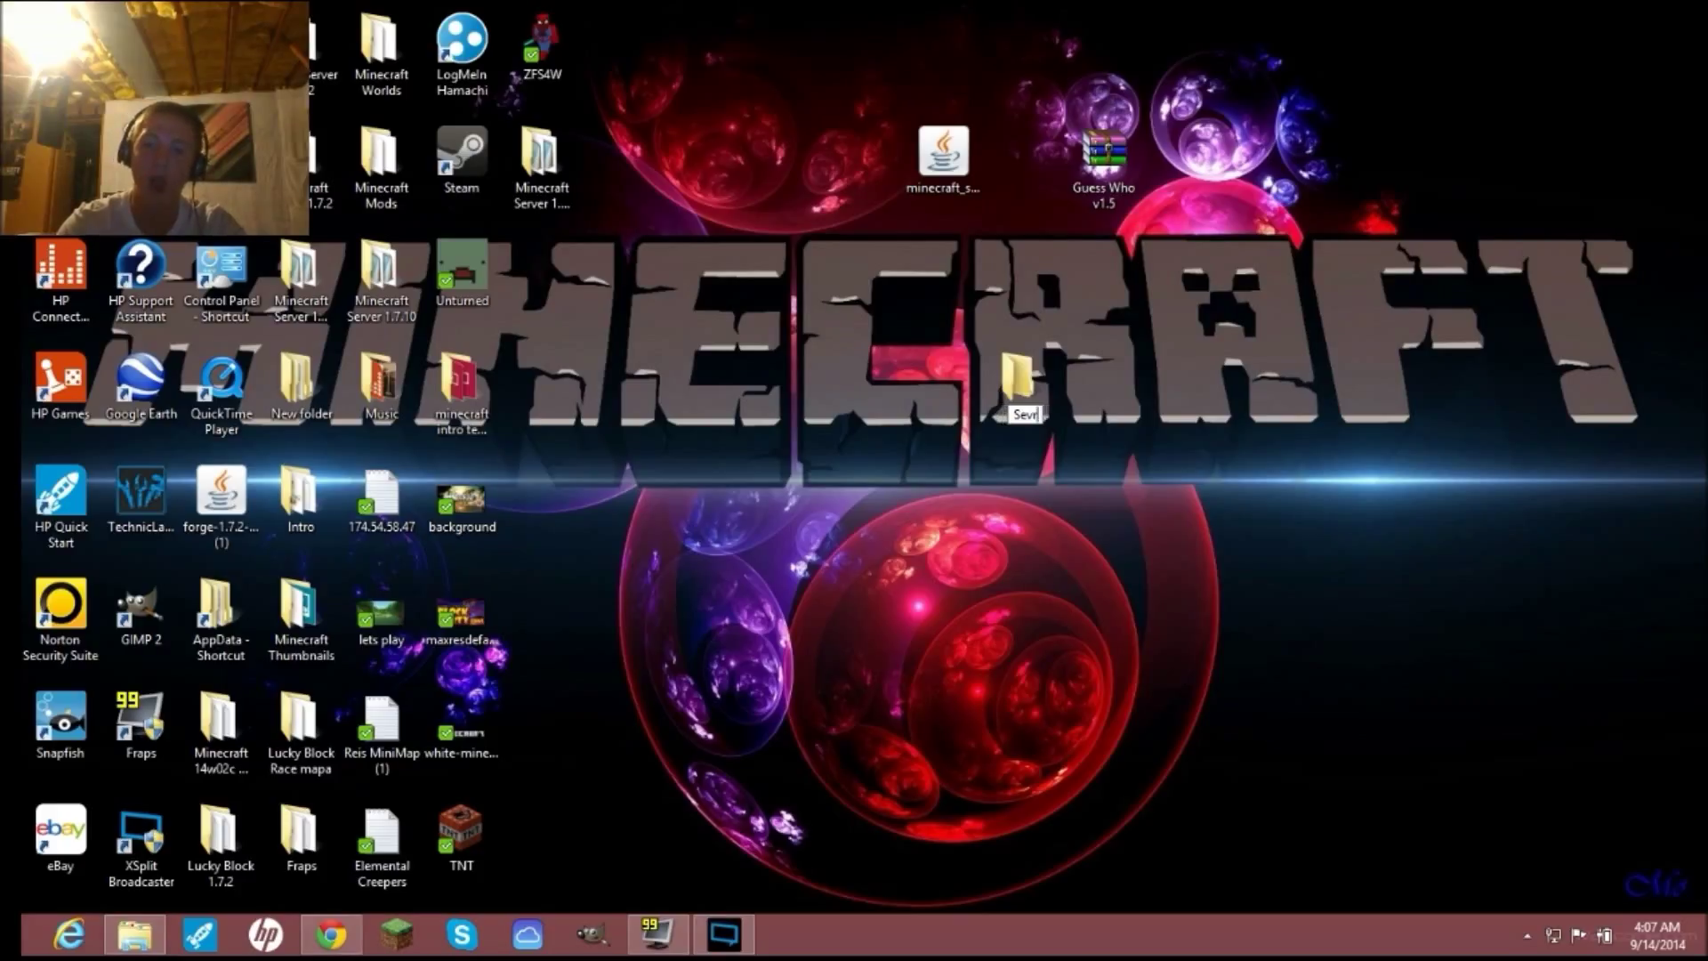
{"action": "type", "text": "rv"}
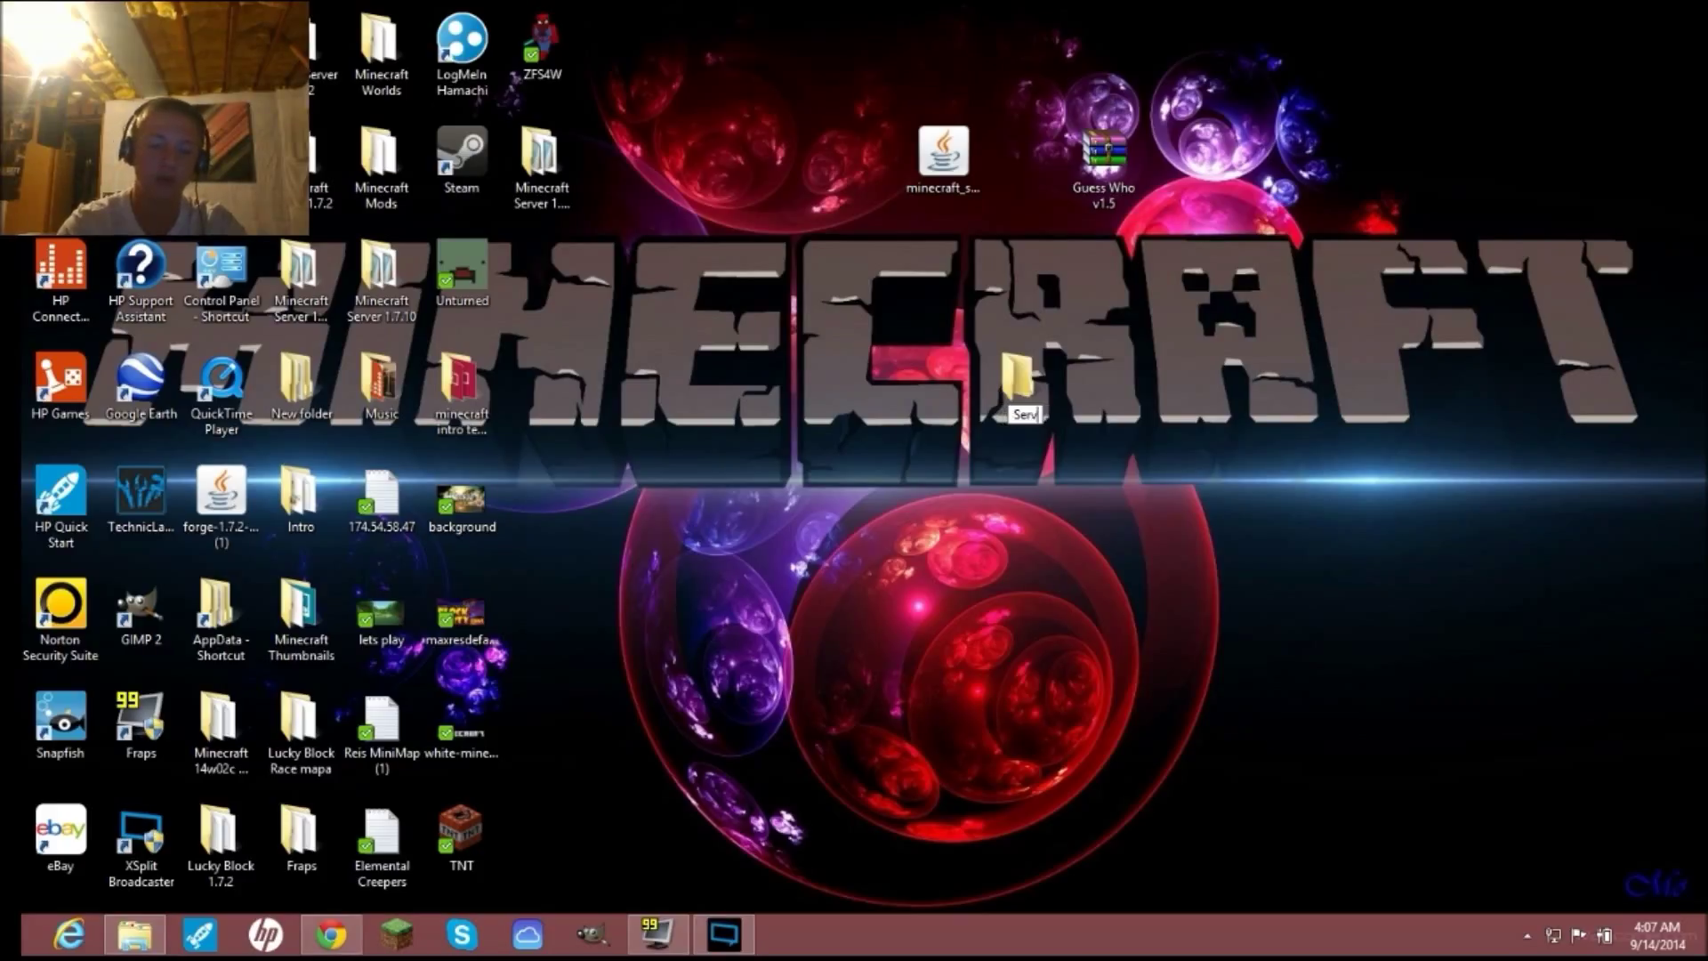
{"action": "type", "text": "er Tut"}
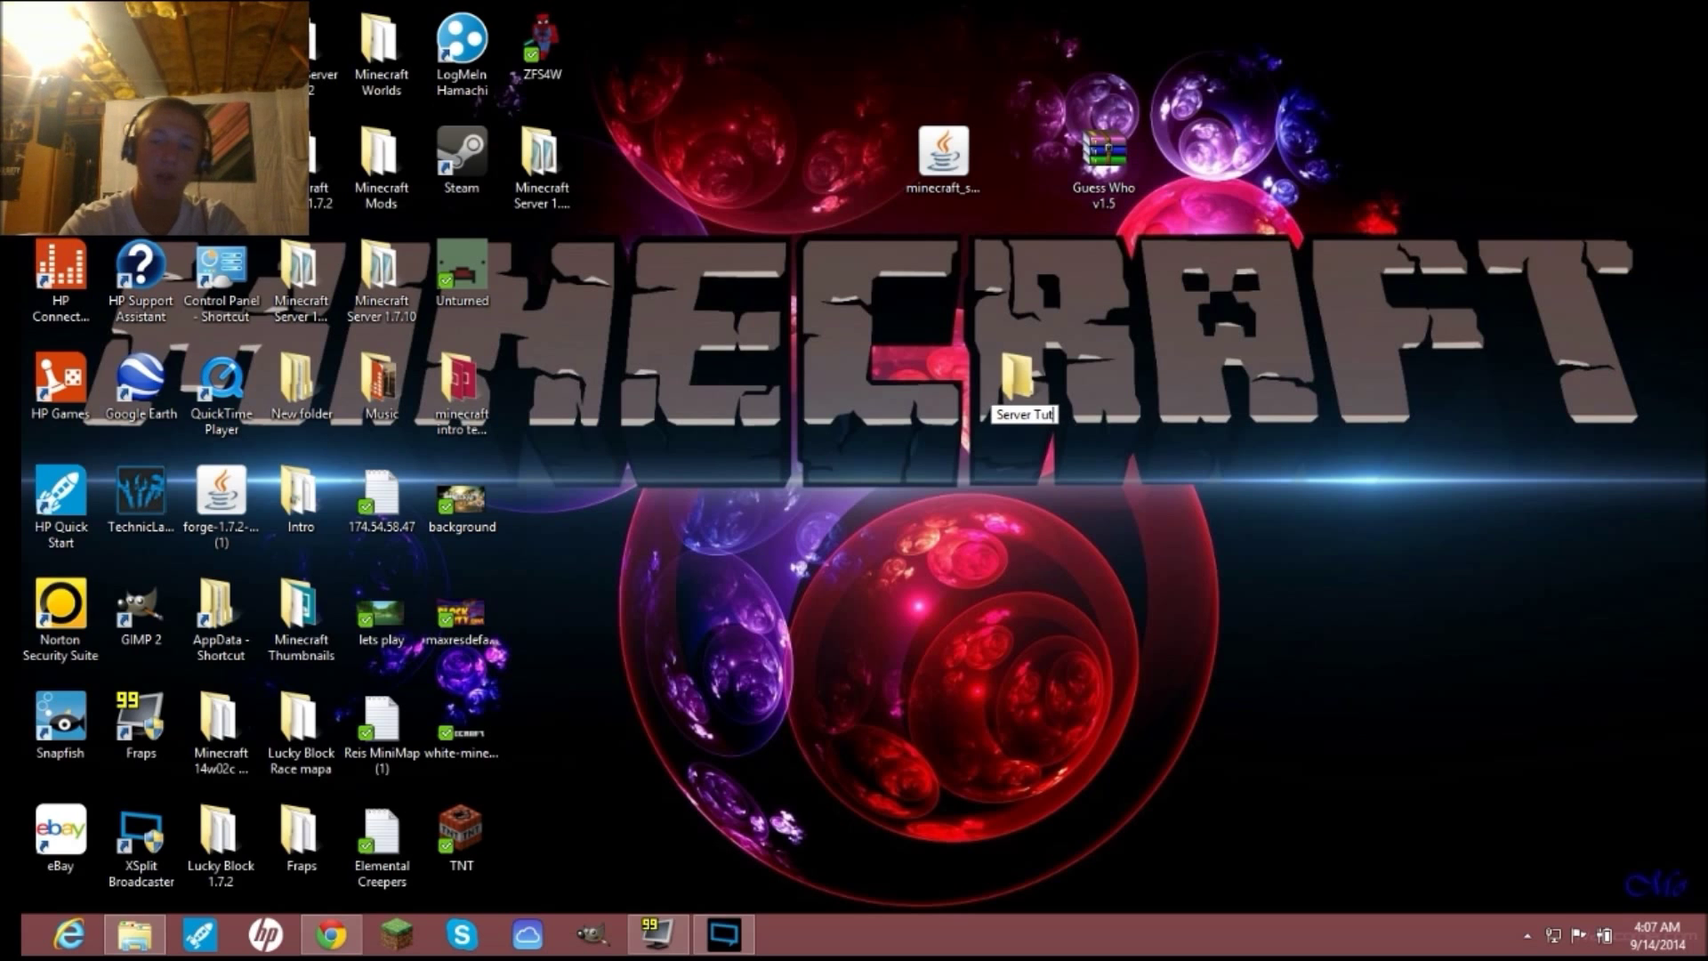
{"action": "key", "text": "Return"}
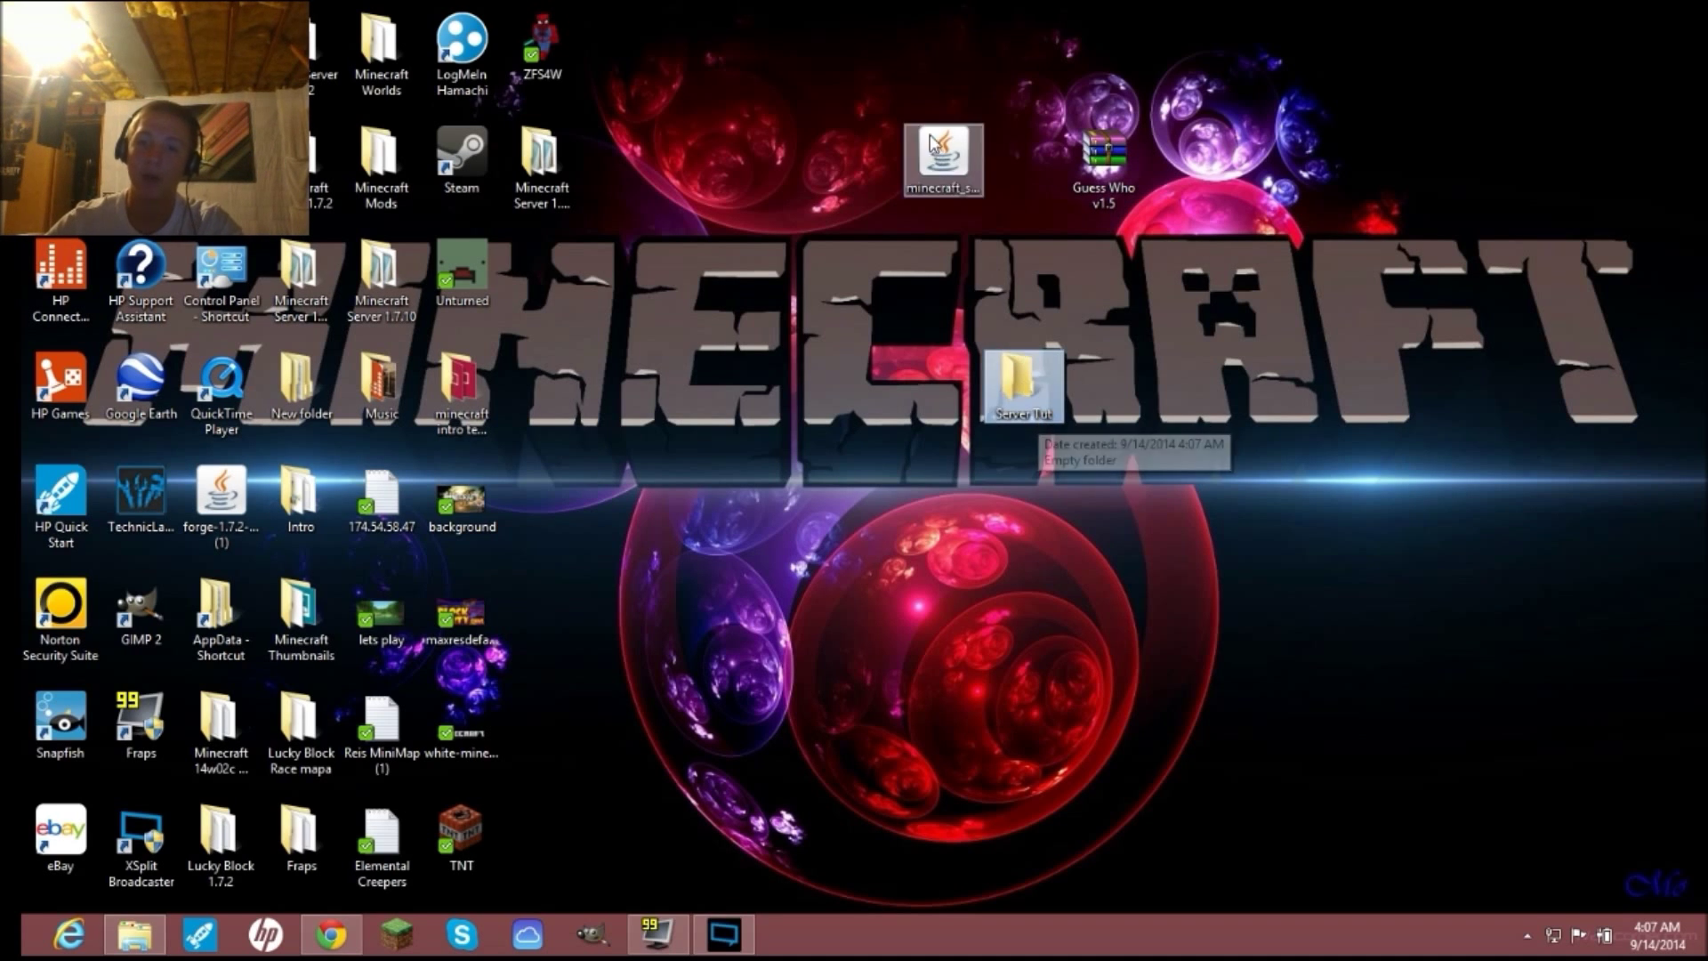
- Place the Server Tut folder just below the Minecraft server jar and move the jar into the folder
{"action": "left_click_drag", "start_coordinate": [997, 396], "coordinate": [917, 285]}
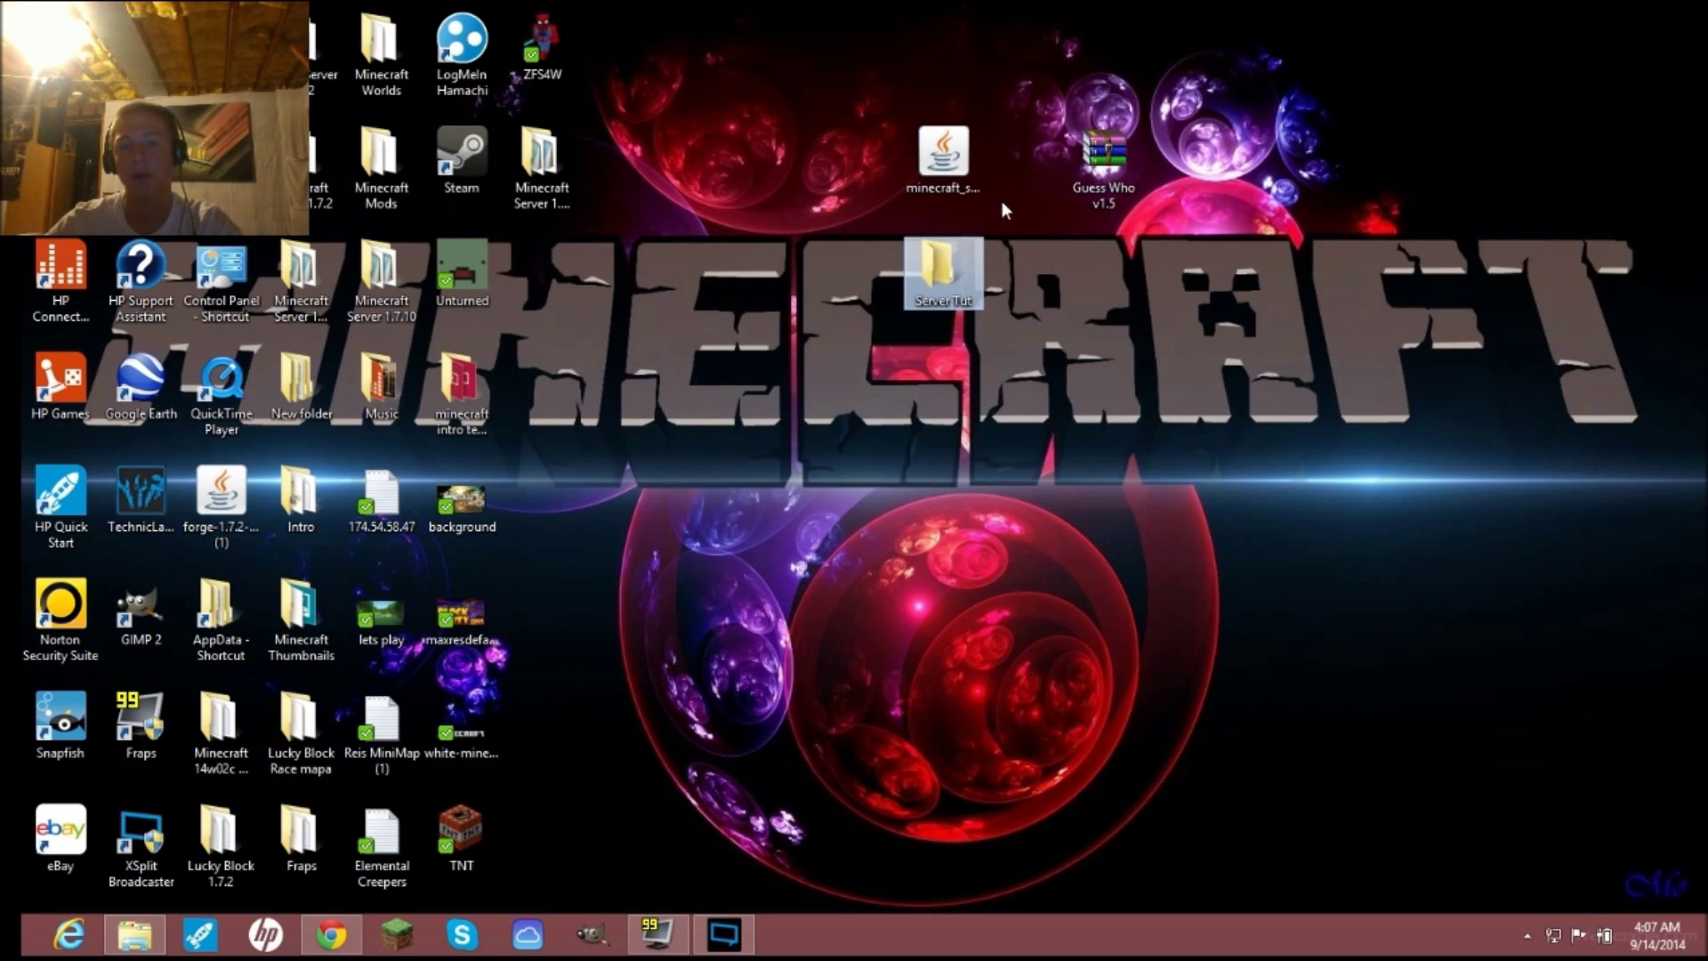
{"action": "left_click", "coordinate": [954, 167]}
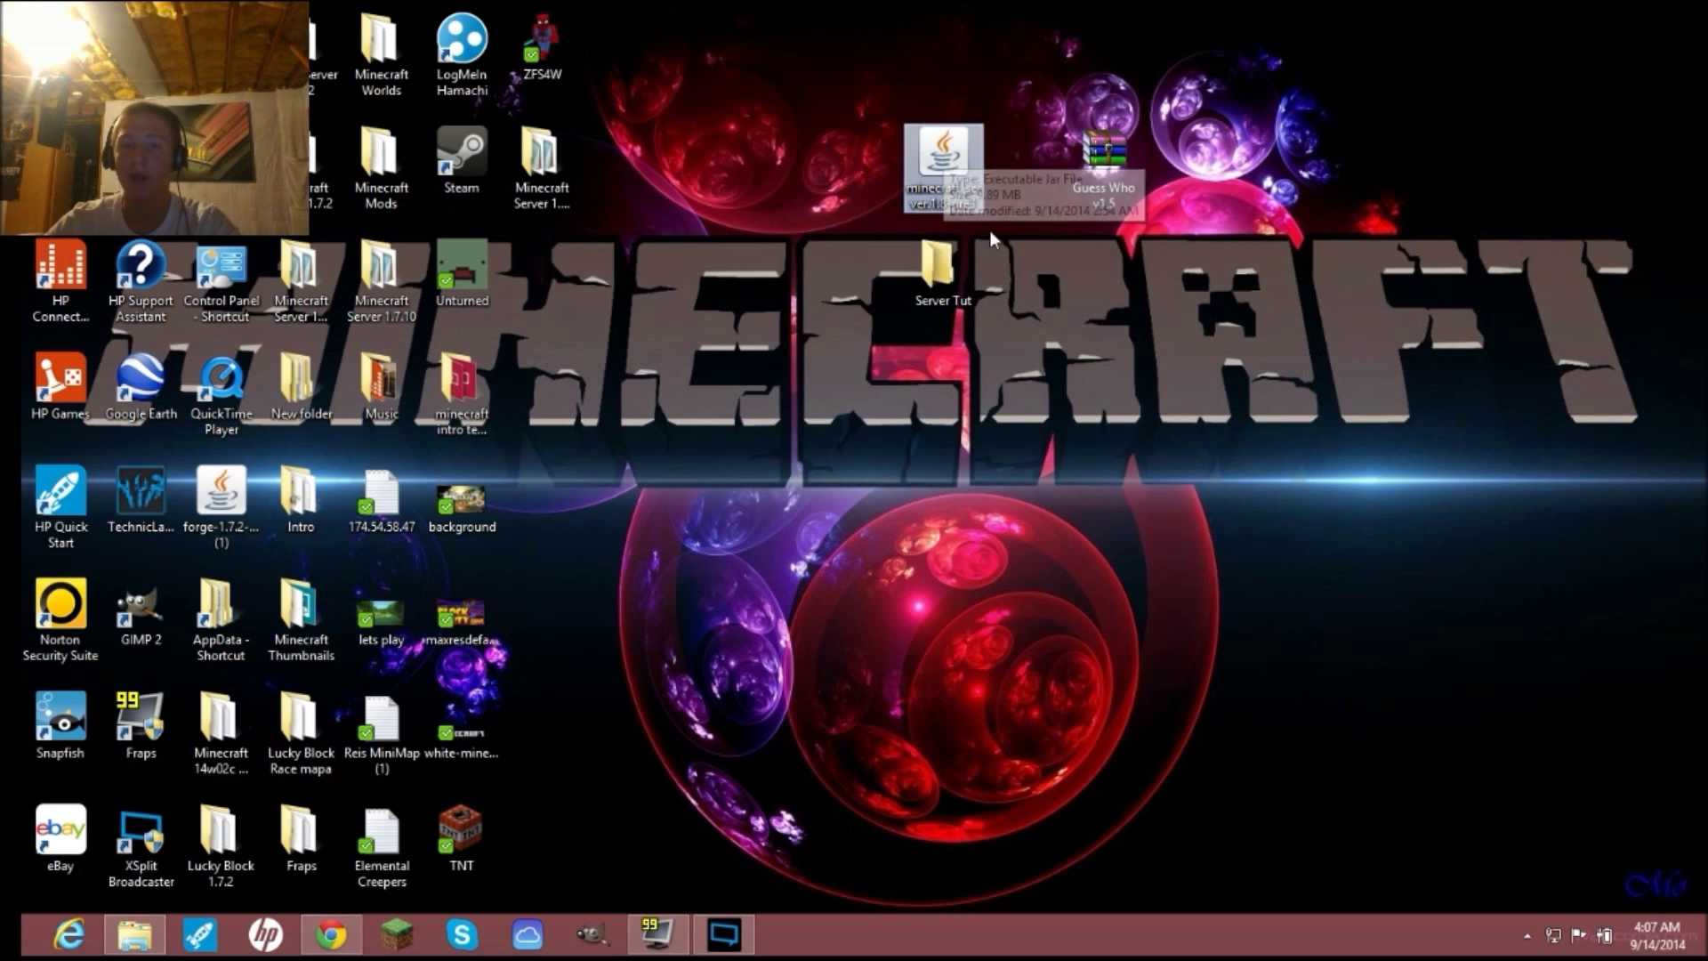
{"action": "left_click_drag", "start_coordinate": [950, 174], "coordinate": [952, 287]}
- Open the Server Tut folder, run minecraft_server.1.8-pre3 to generate its initial files, and close the server window
{"action": "double_click", "coordinate": [952, 286]}
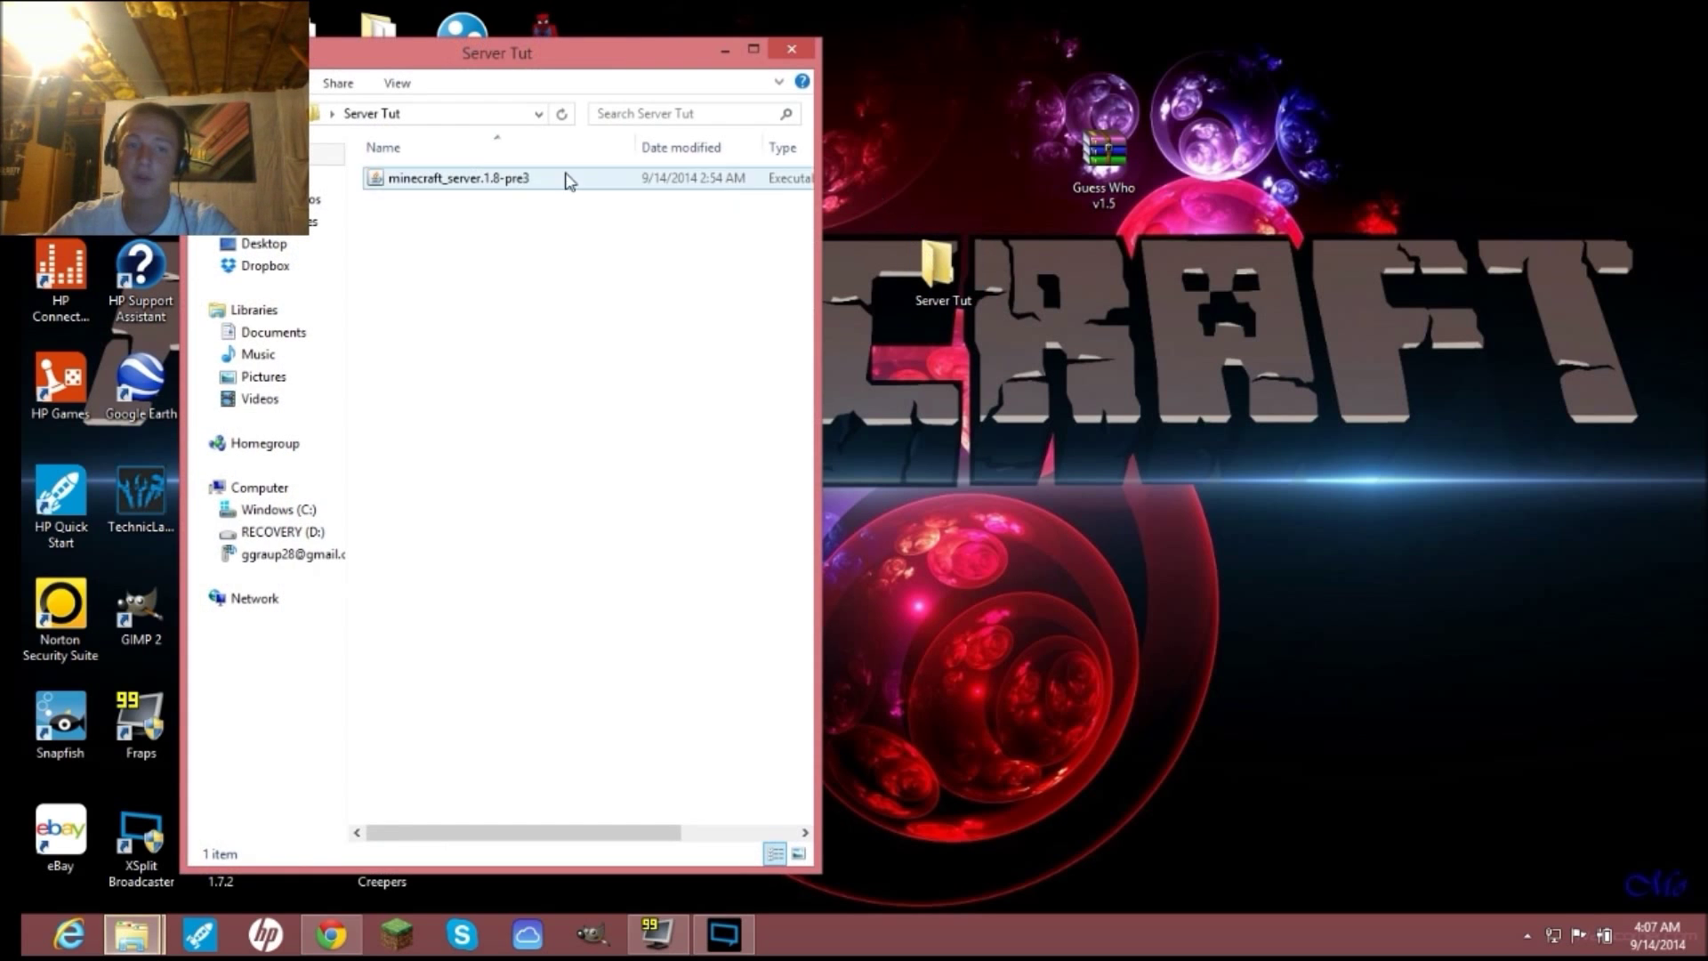
{"action": "left_click", "coordinate": [499, 178]}
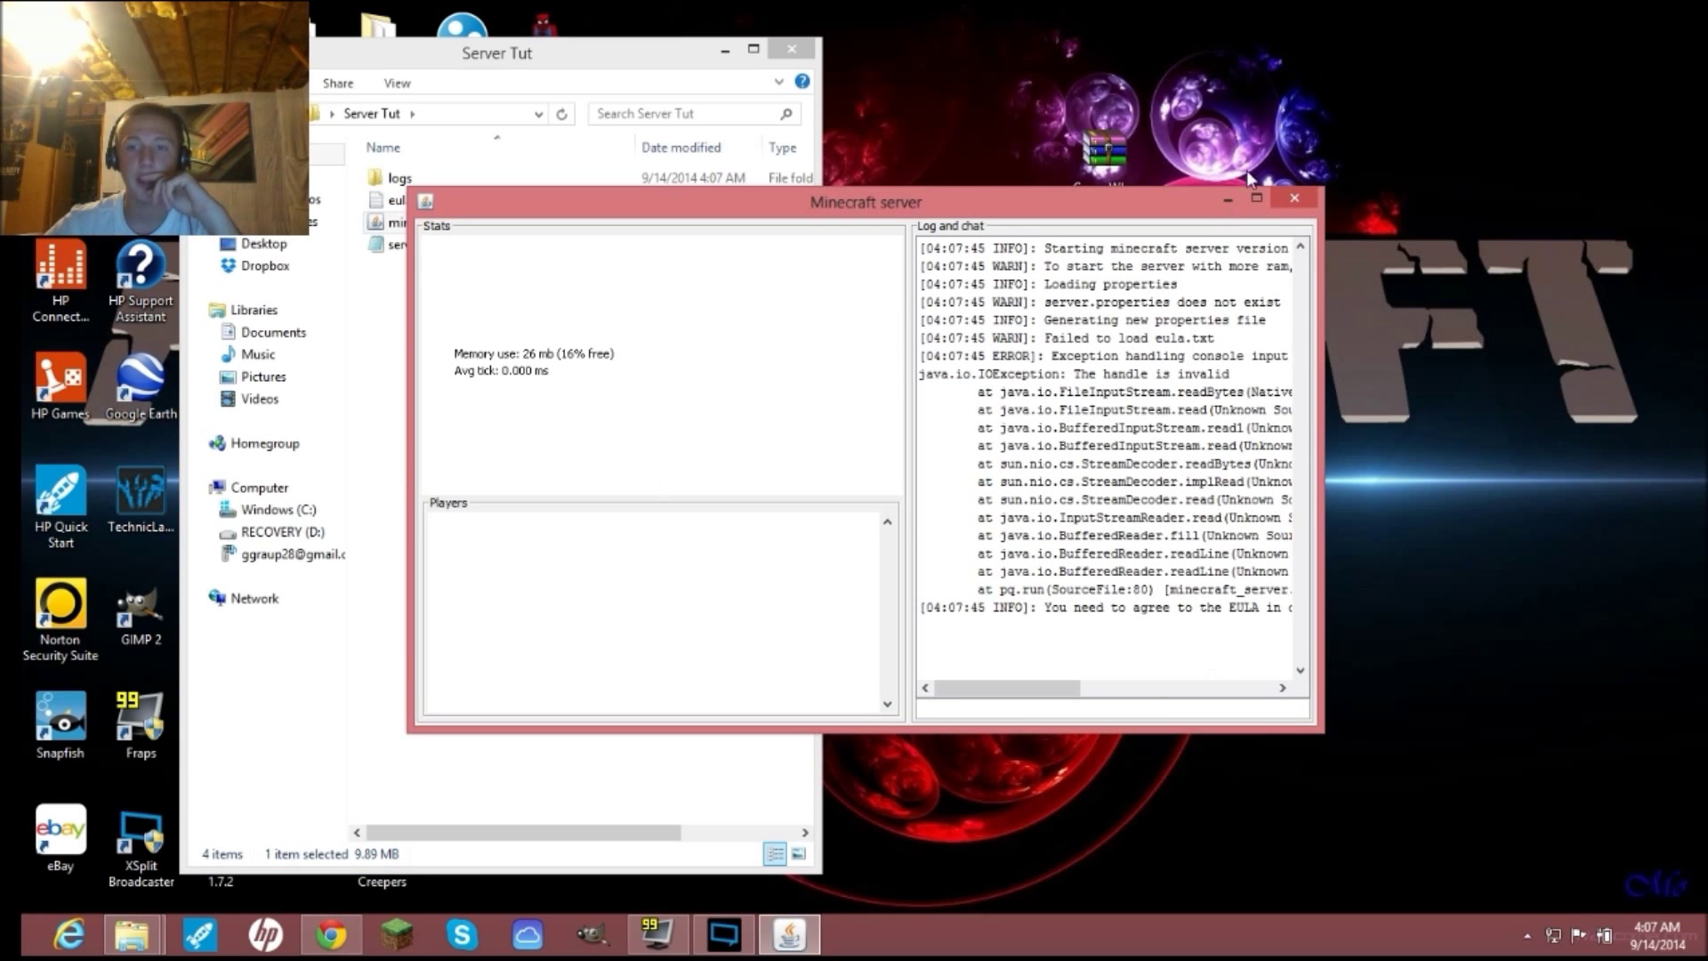
{"action": "left_click", "coordinate": [1259, 197]}
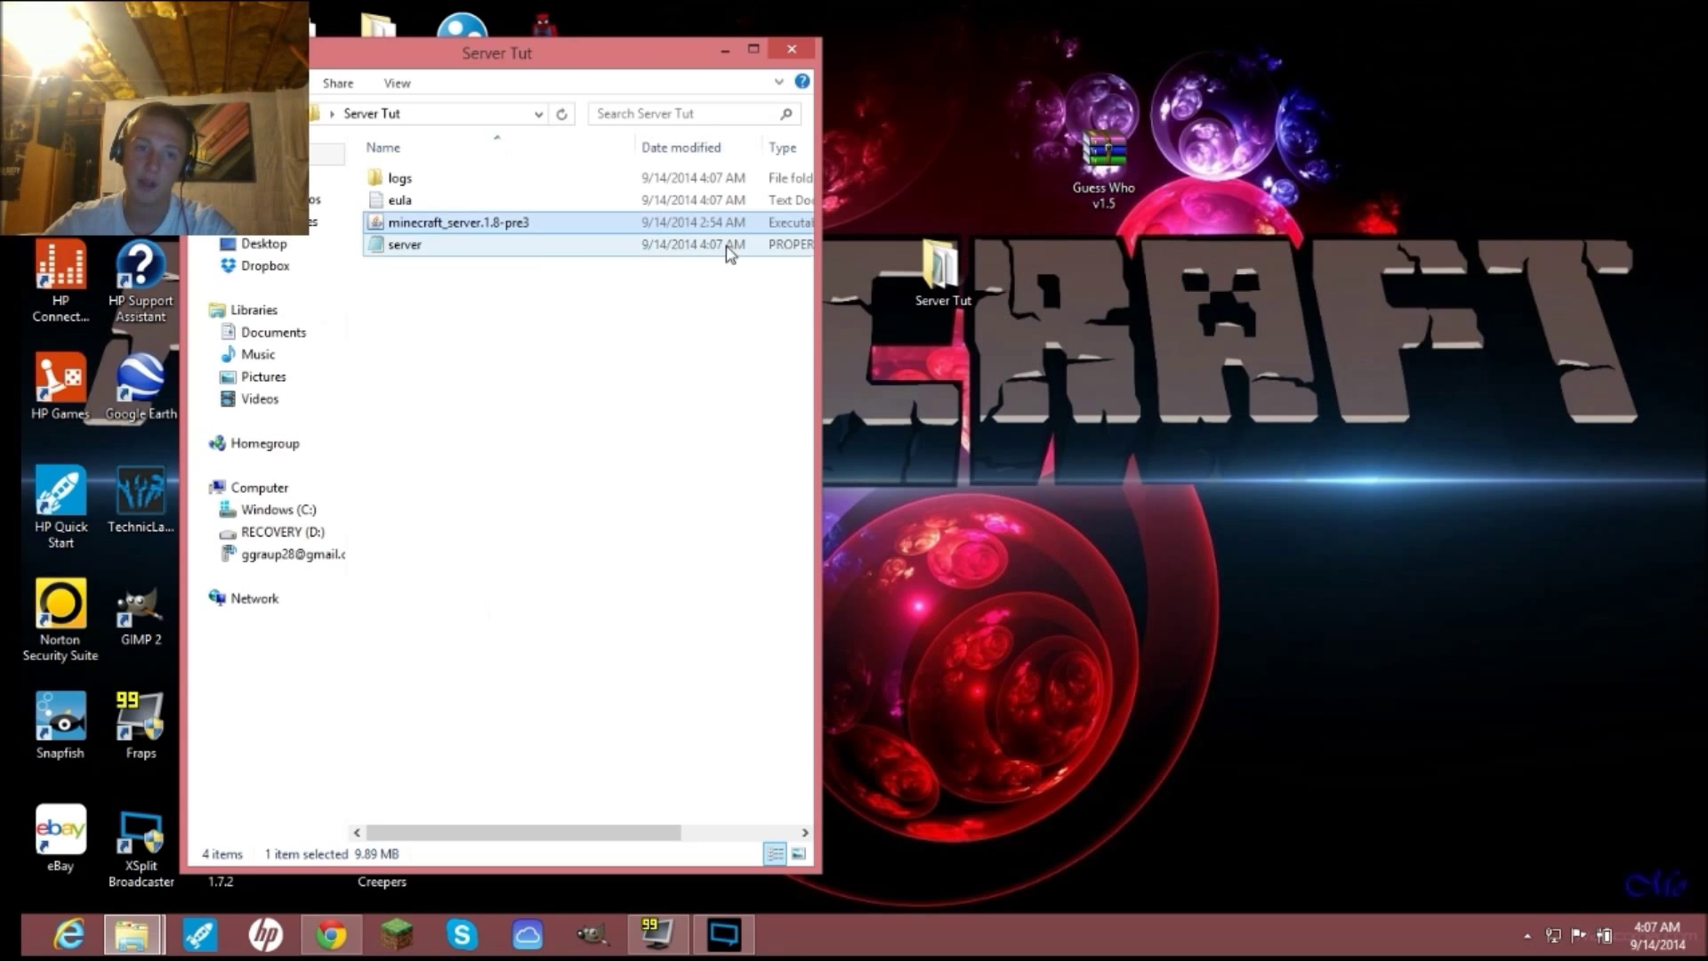
- Open the eula file in Notepad, set the EULA agreement to true, and save and close the file
{"action": "double_click", "coordinate": [449, 210]}
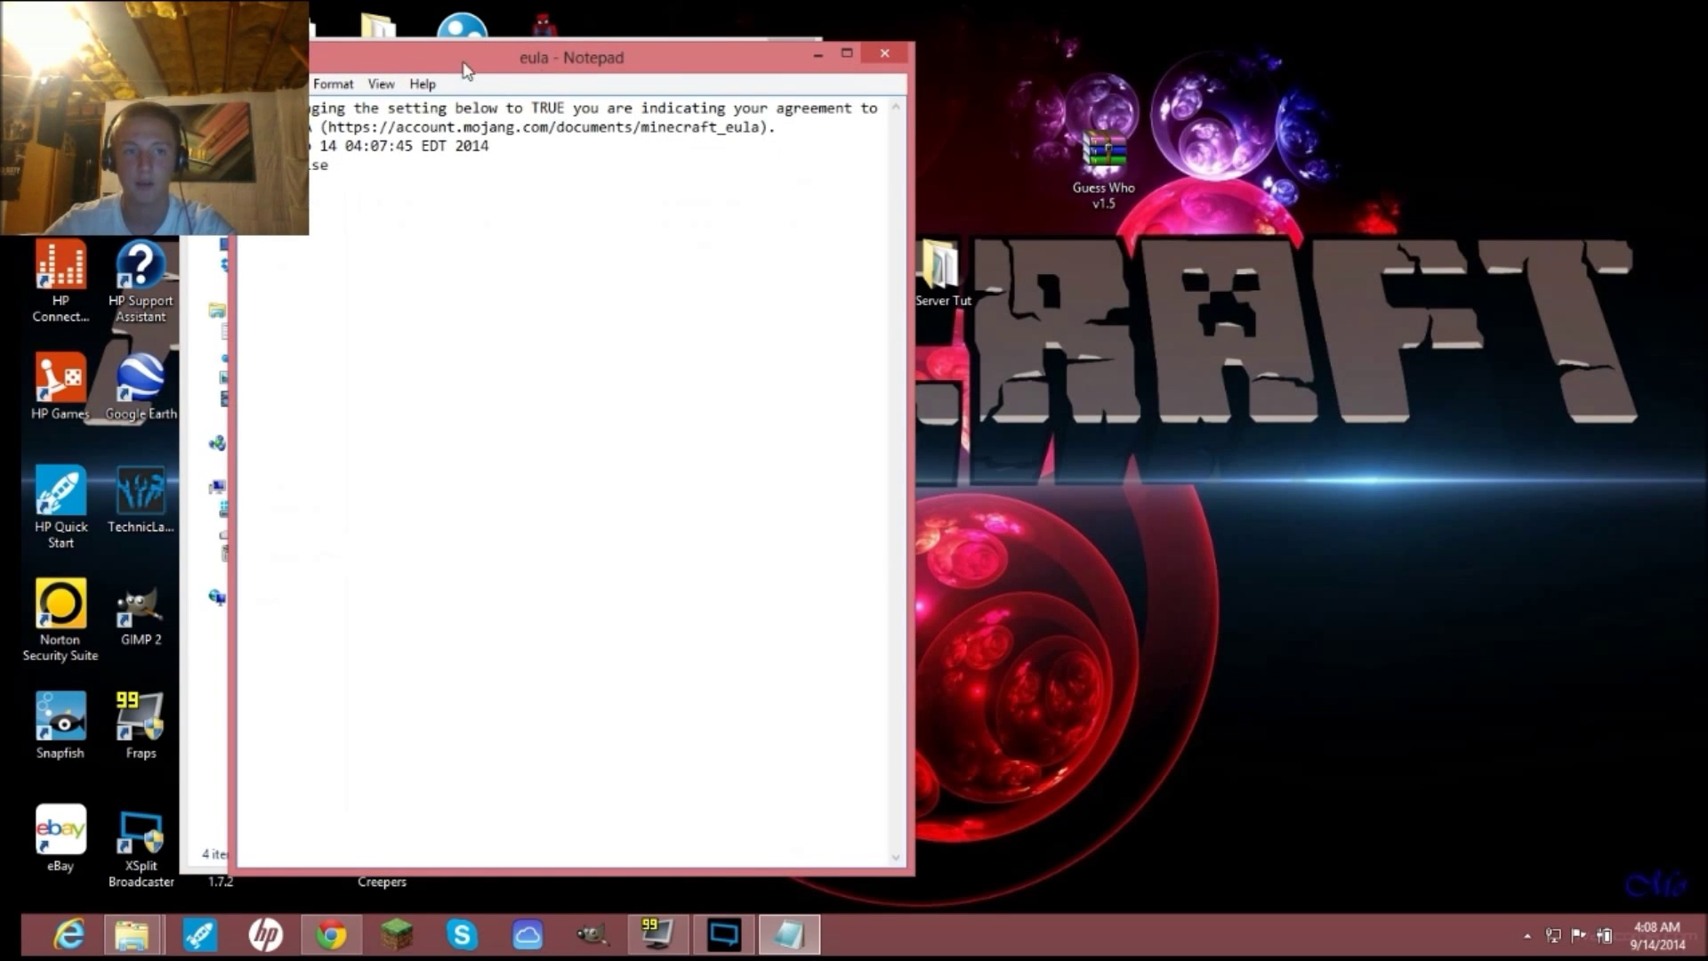
{"action": "left_click", "coordinate": [847, 54]}
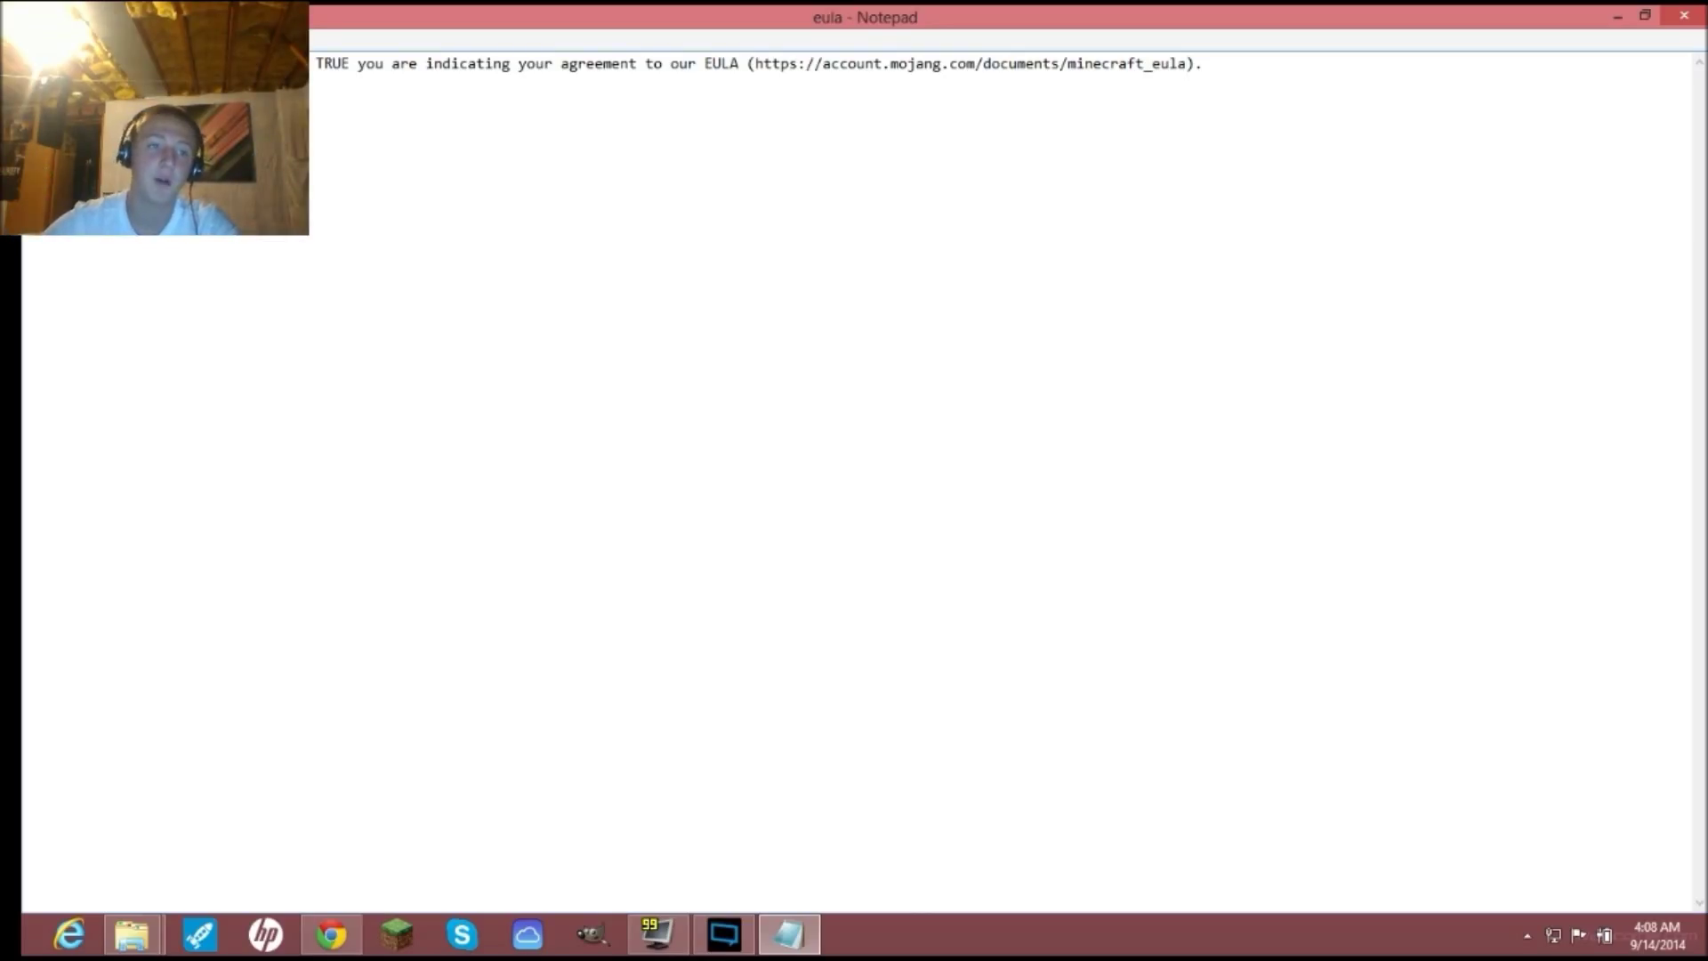
{"action": "key", "text": "alt+e"}
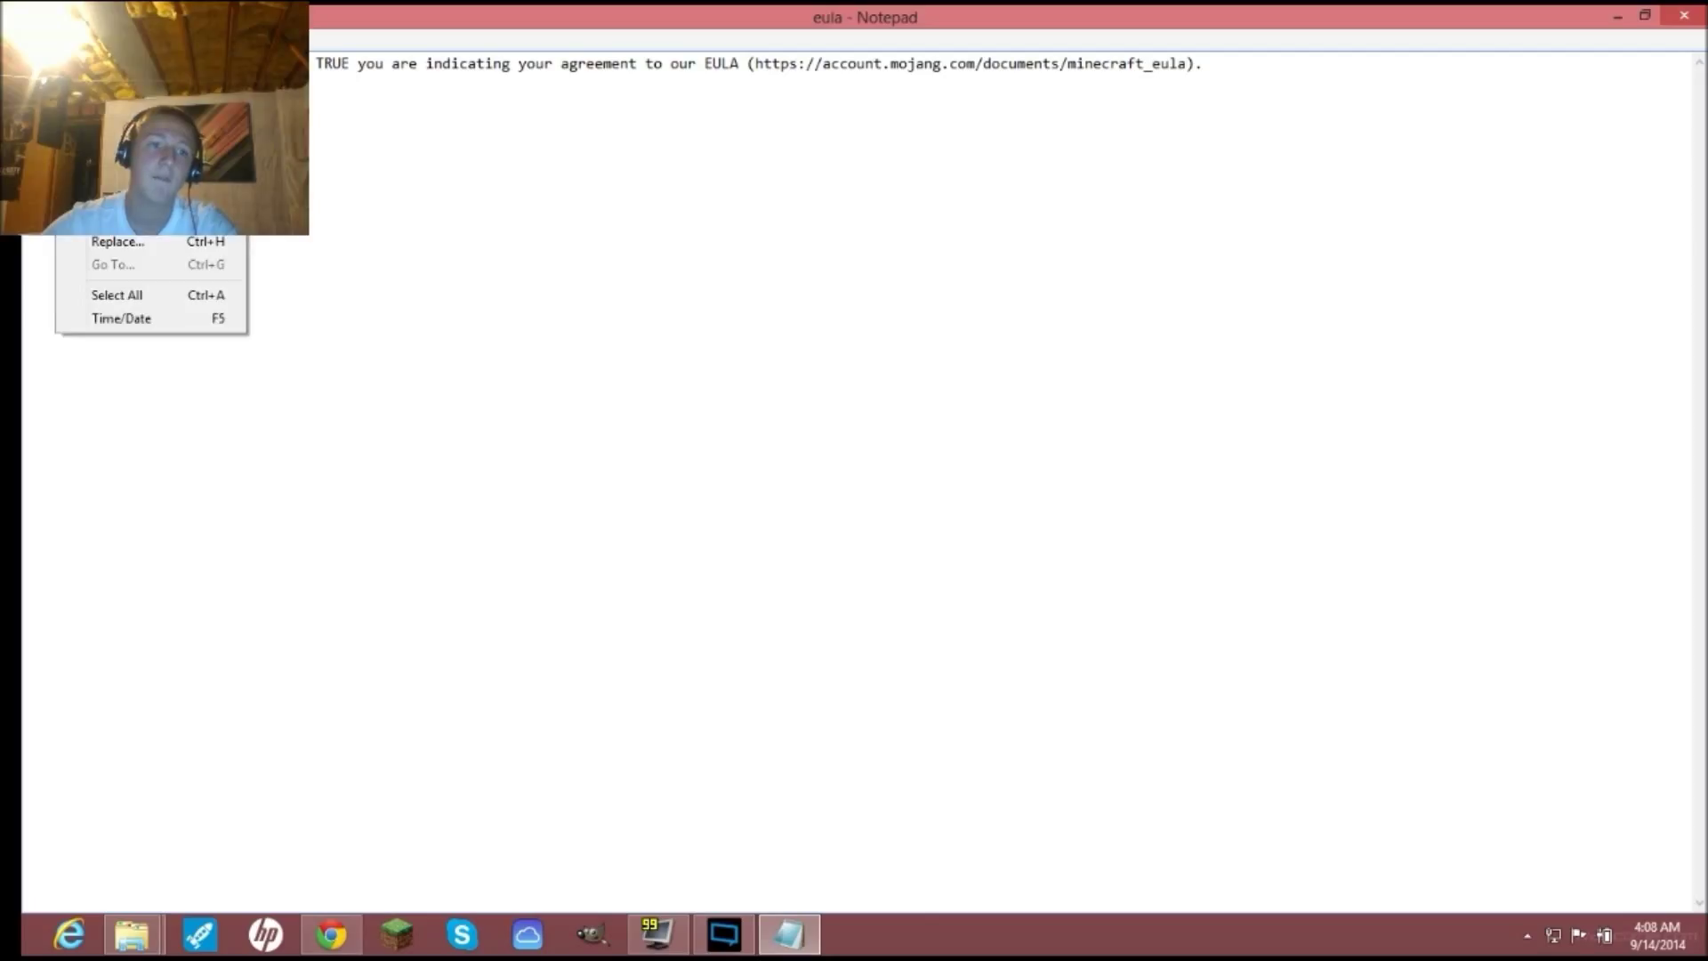
{"action": "key", "text": "Escape"}
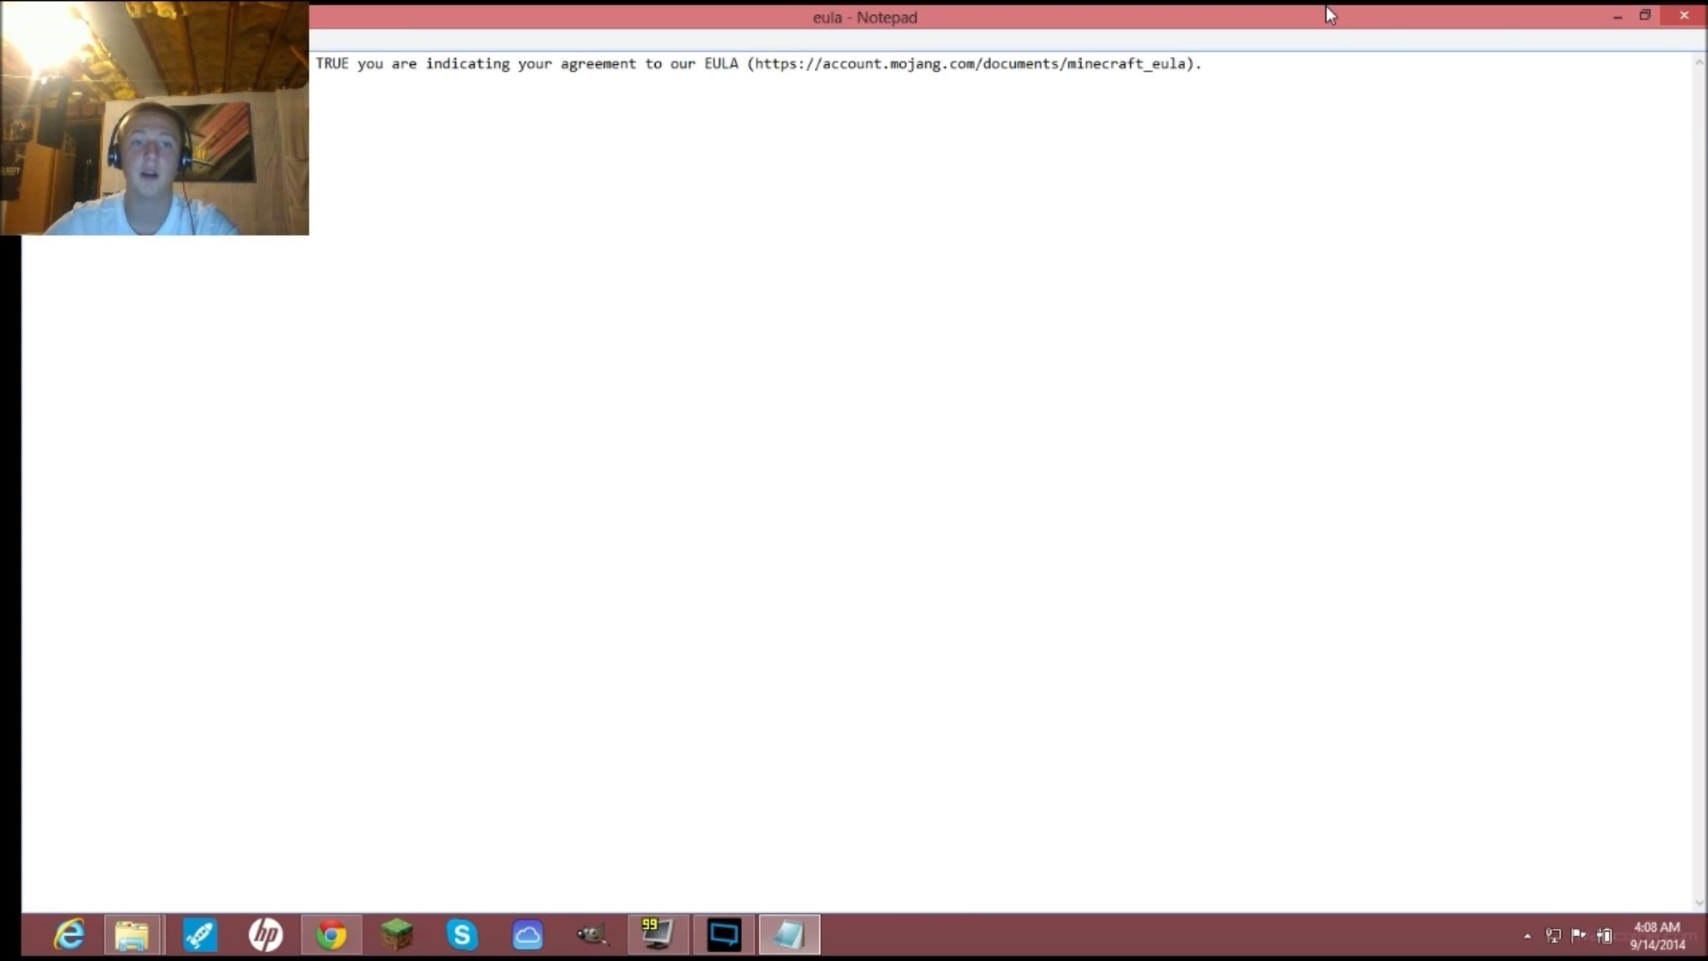
{"action": "left_click", "coordinate": [1684, 15]}
- Run minecraft_server.1.8-pre3 again, let it finish preparing the world, and shut it down with the stop command
{"action": "double_click", "coordinate": [539, 223]}
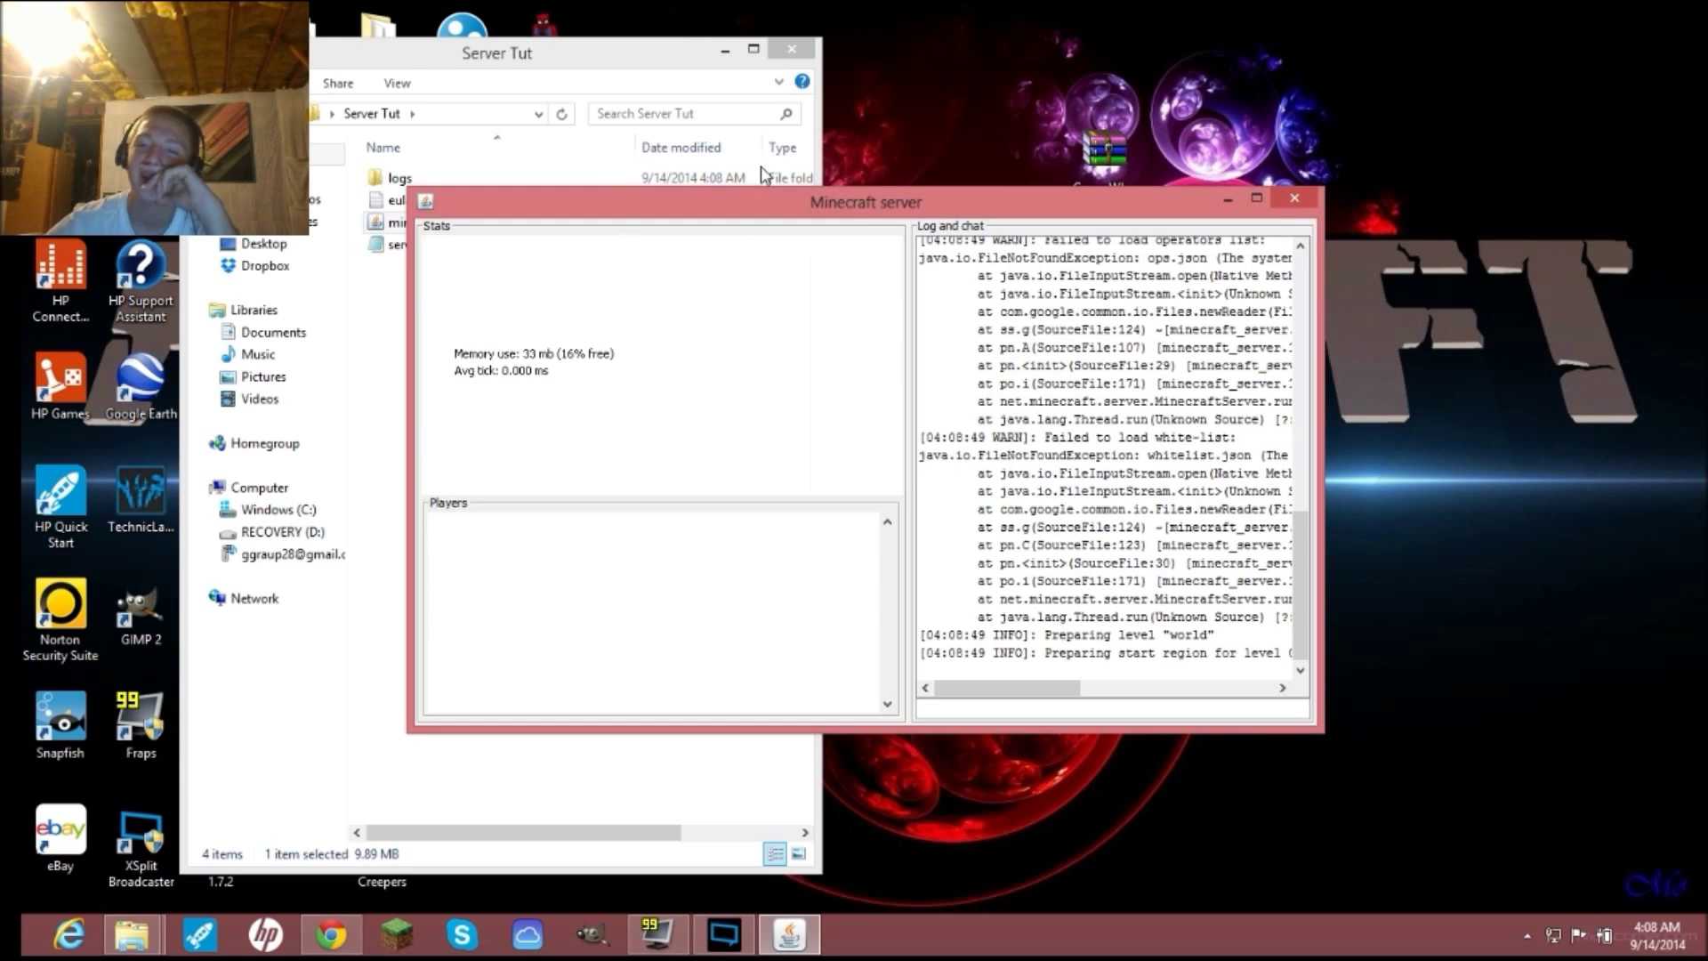
{"action": "left_click_drag", "start_coordinate": [632, 205], "coordinate": [883, 196]}
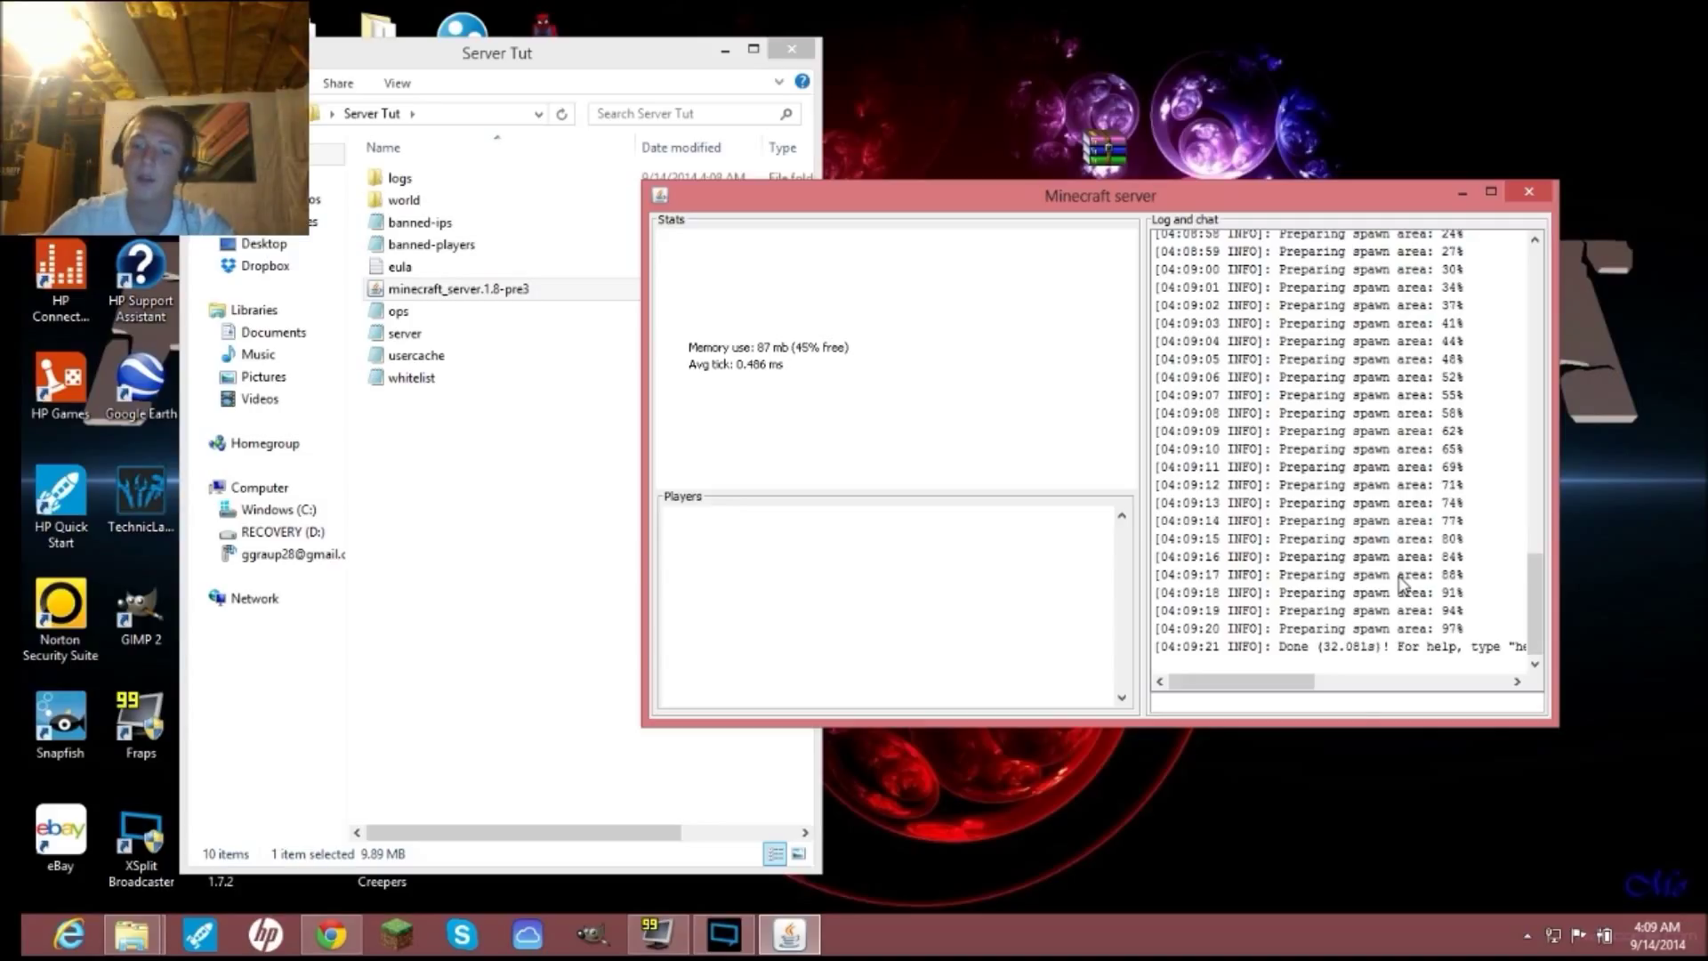
{"action": "left_click", "coordinate": [1358, 701]}
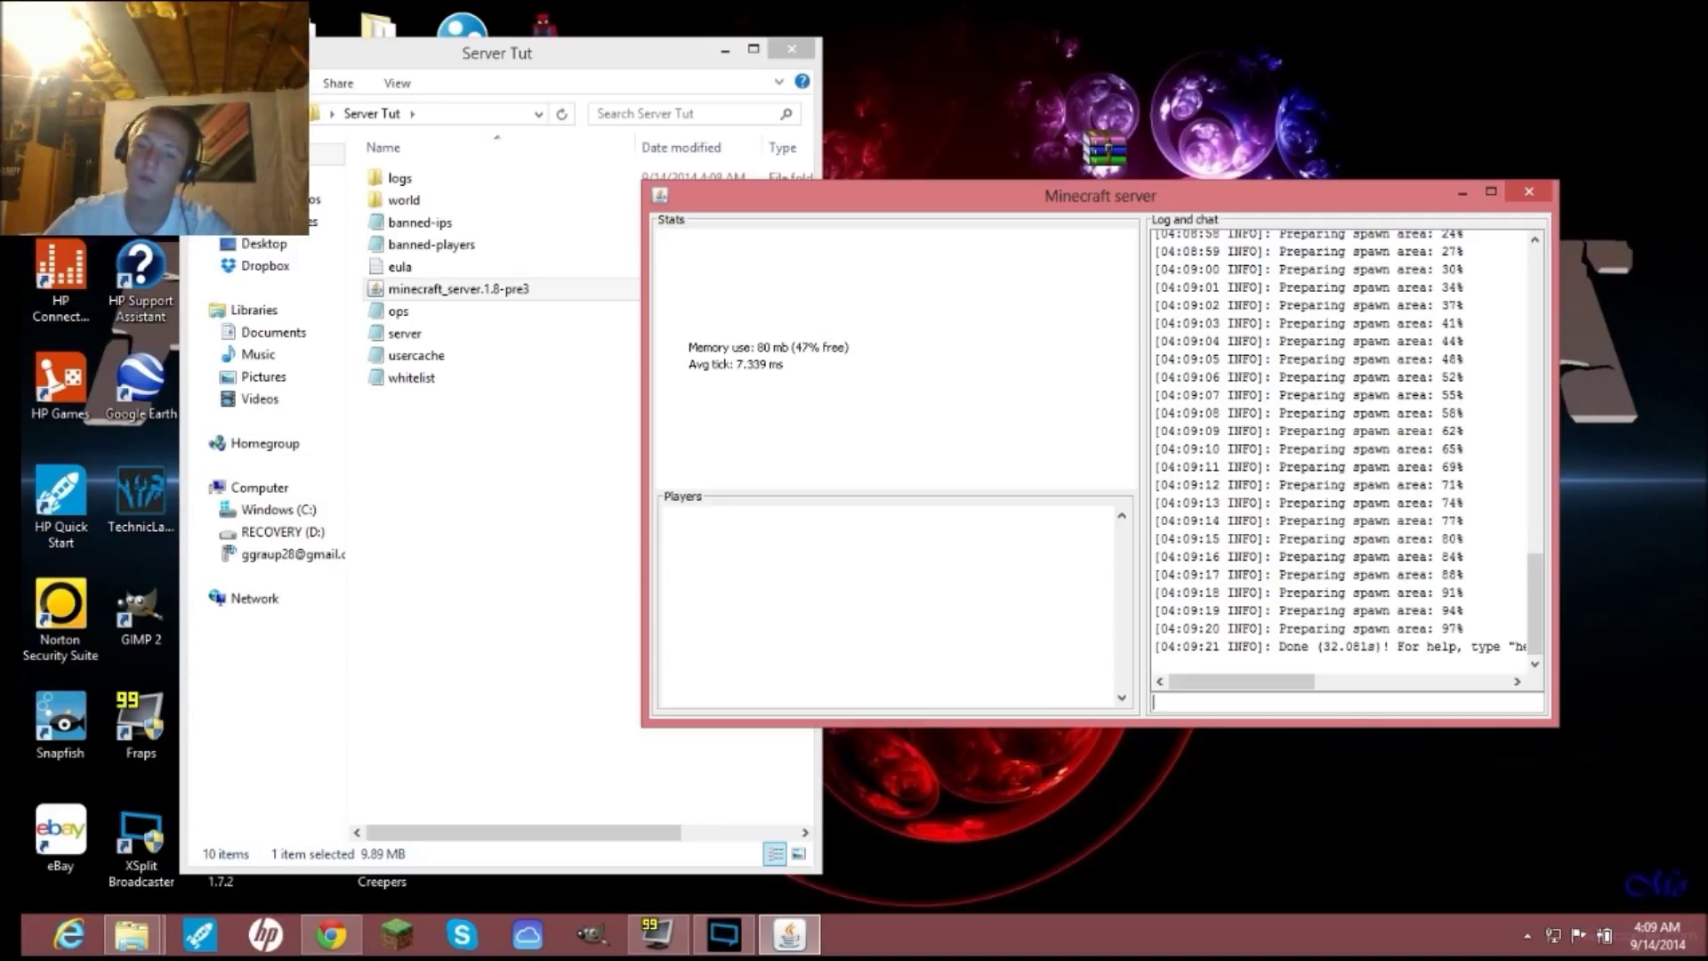
{"action": "type", "text": "stop"}
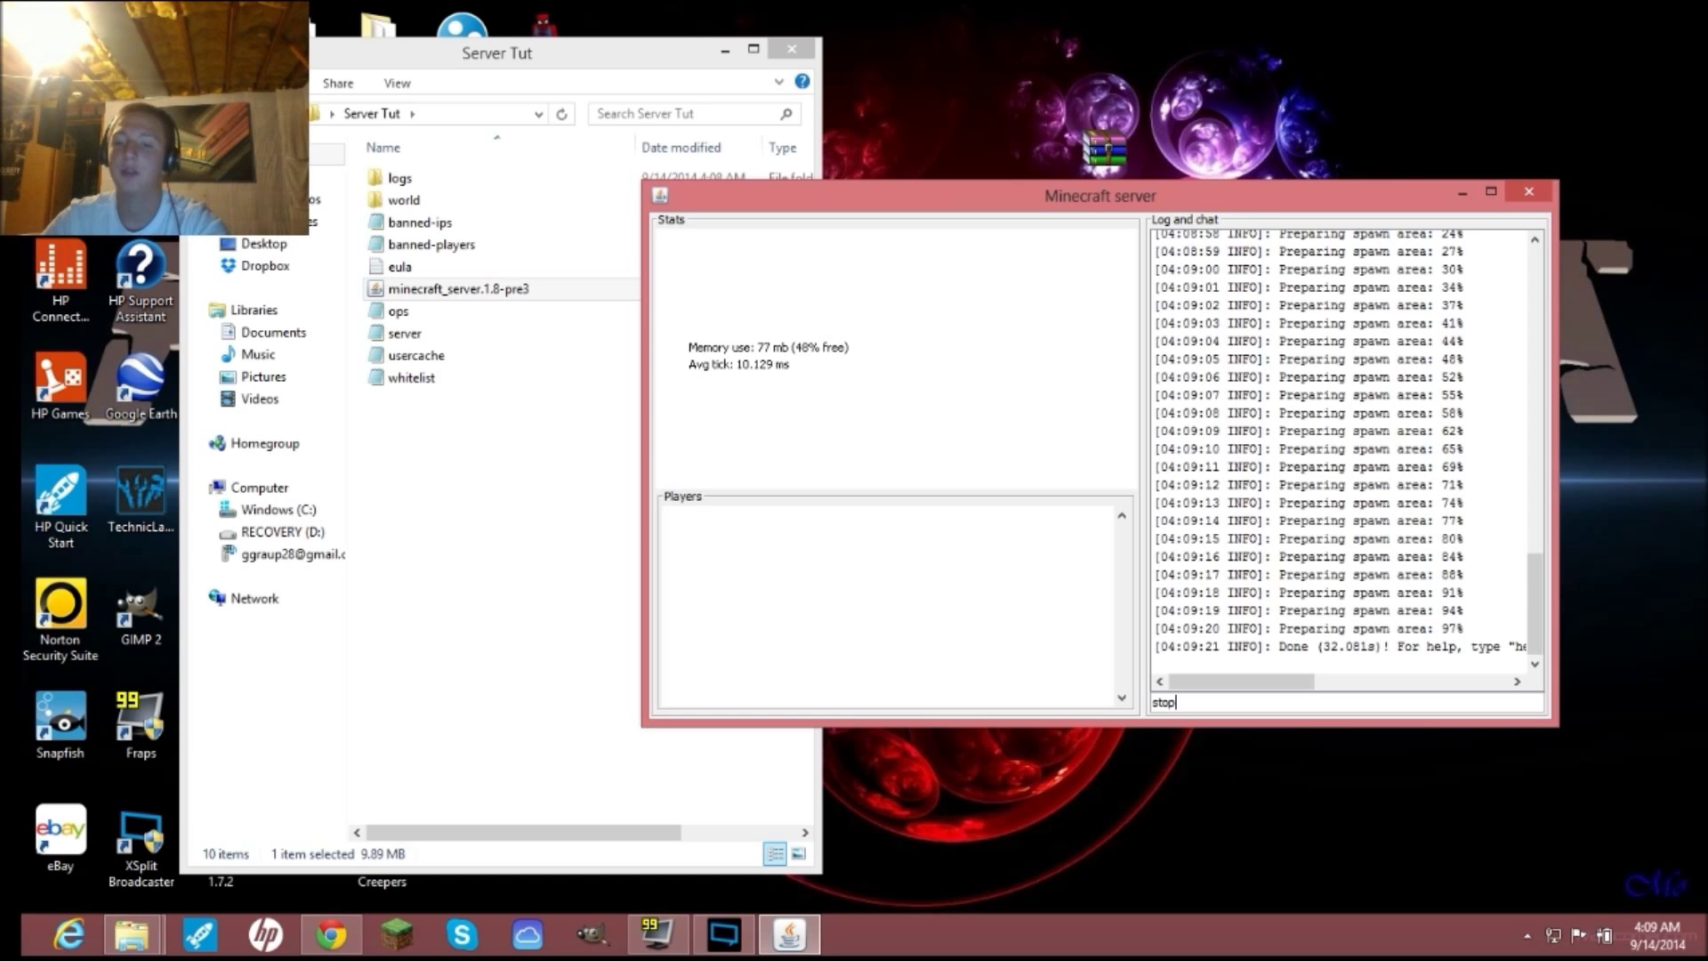
{"action": "key", "text": "Return"}
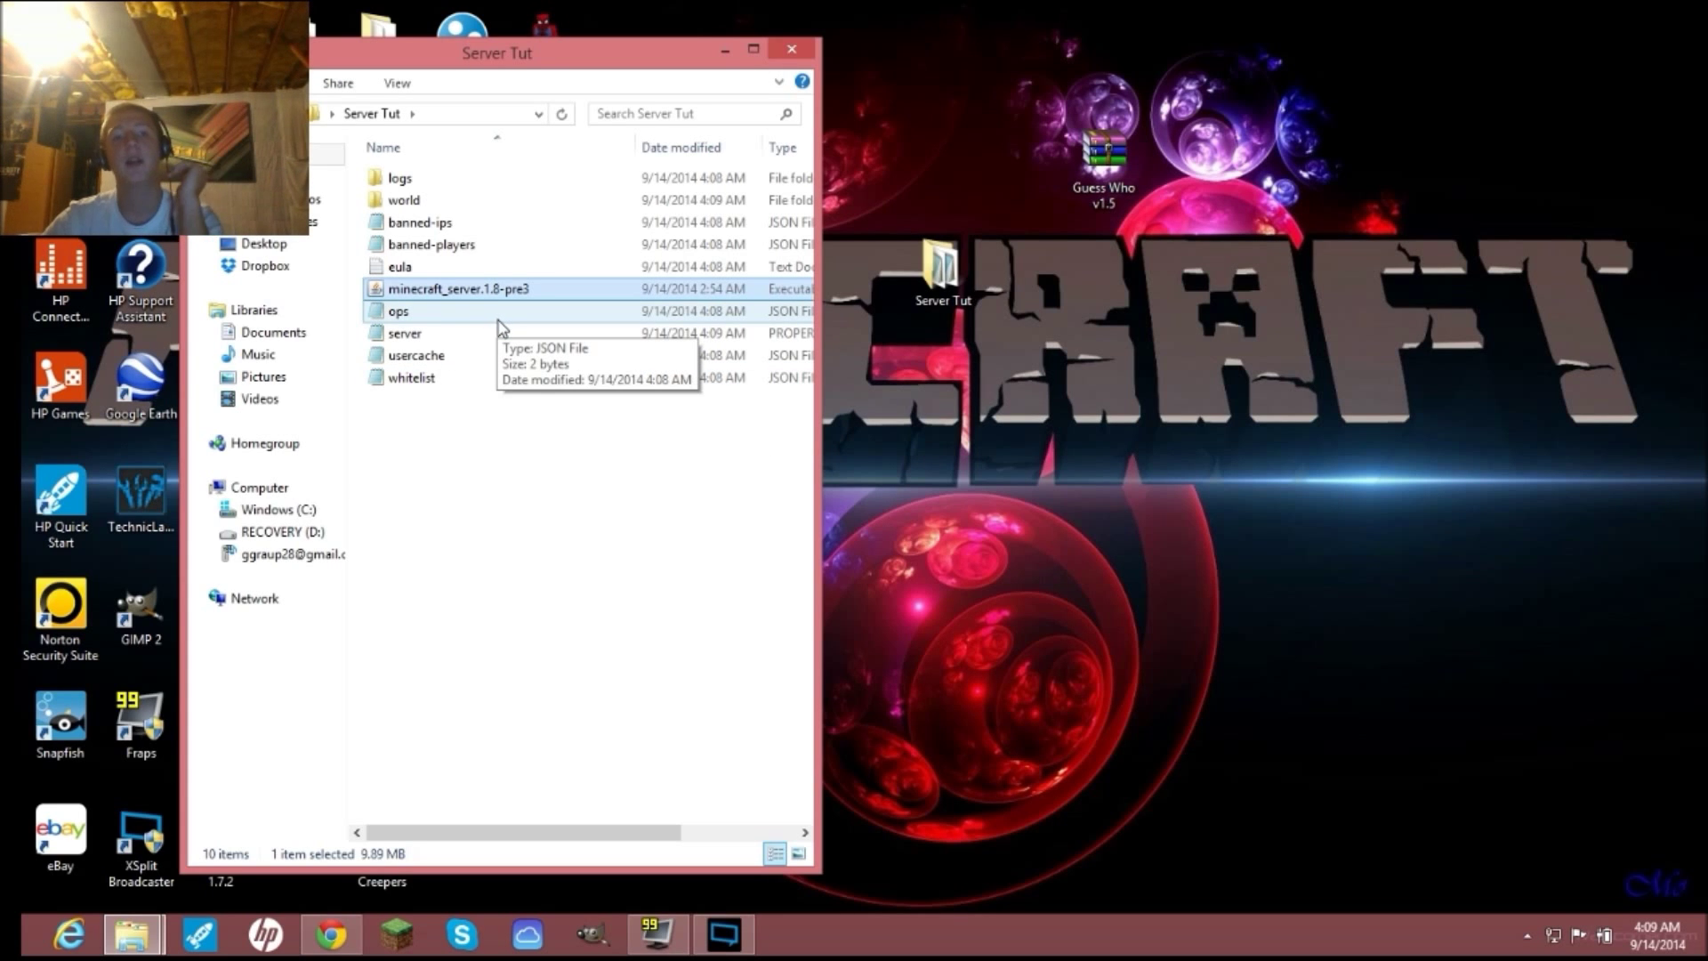
- Open the server properties file in Notepad, look over its settings beside the folder window, and close it
{"action": "left_click_drag", "start_coordinate": [463, 613], "coordinate": [456, 481]}
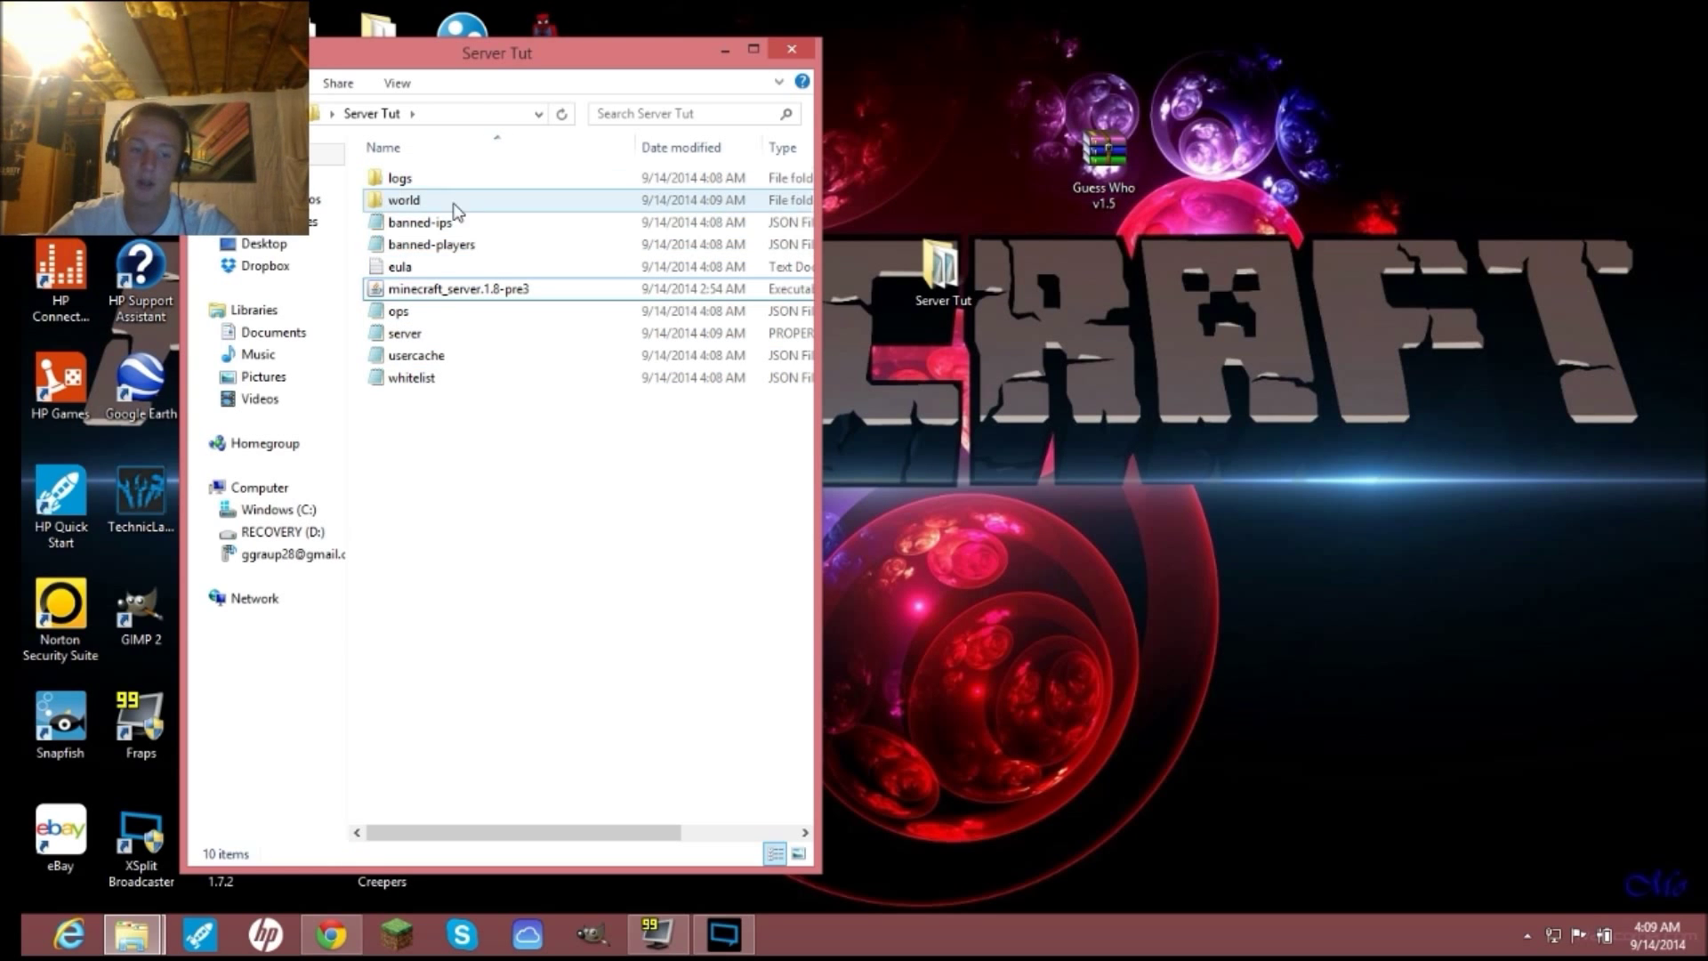
{"action": "double_click", "coordinate": [443, 335]}
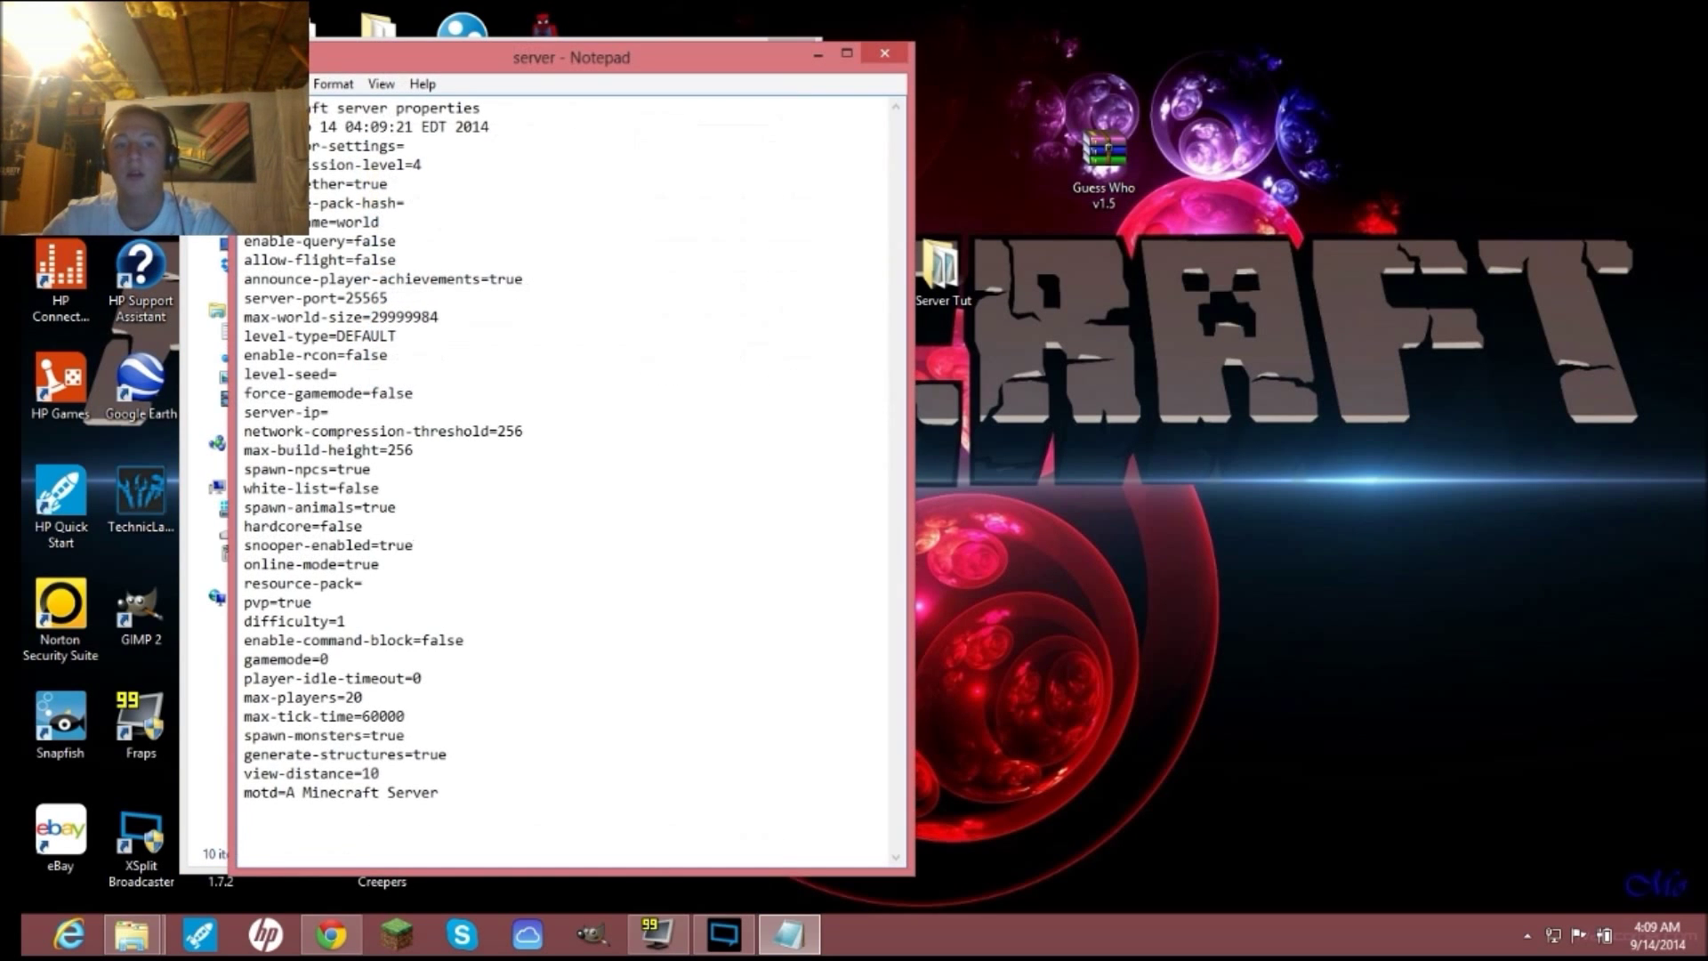
{"action": "left_click_drag", "start_coordinate": [453, 64], "coordinate": [709, 56]}
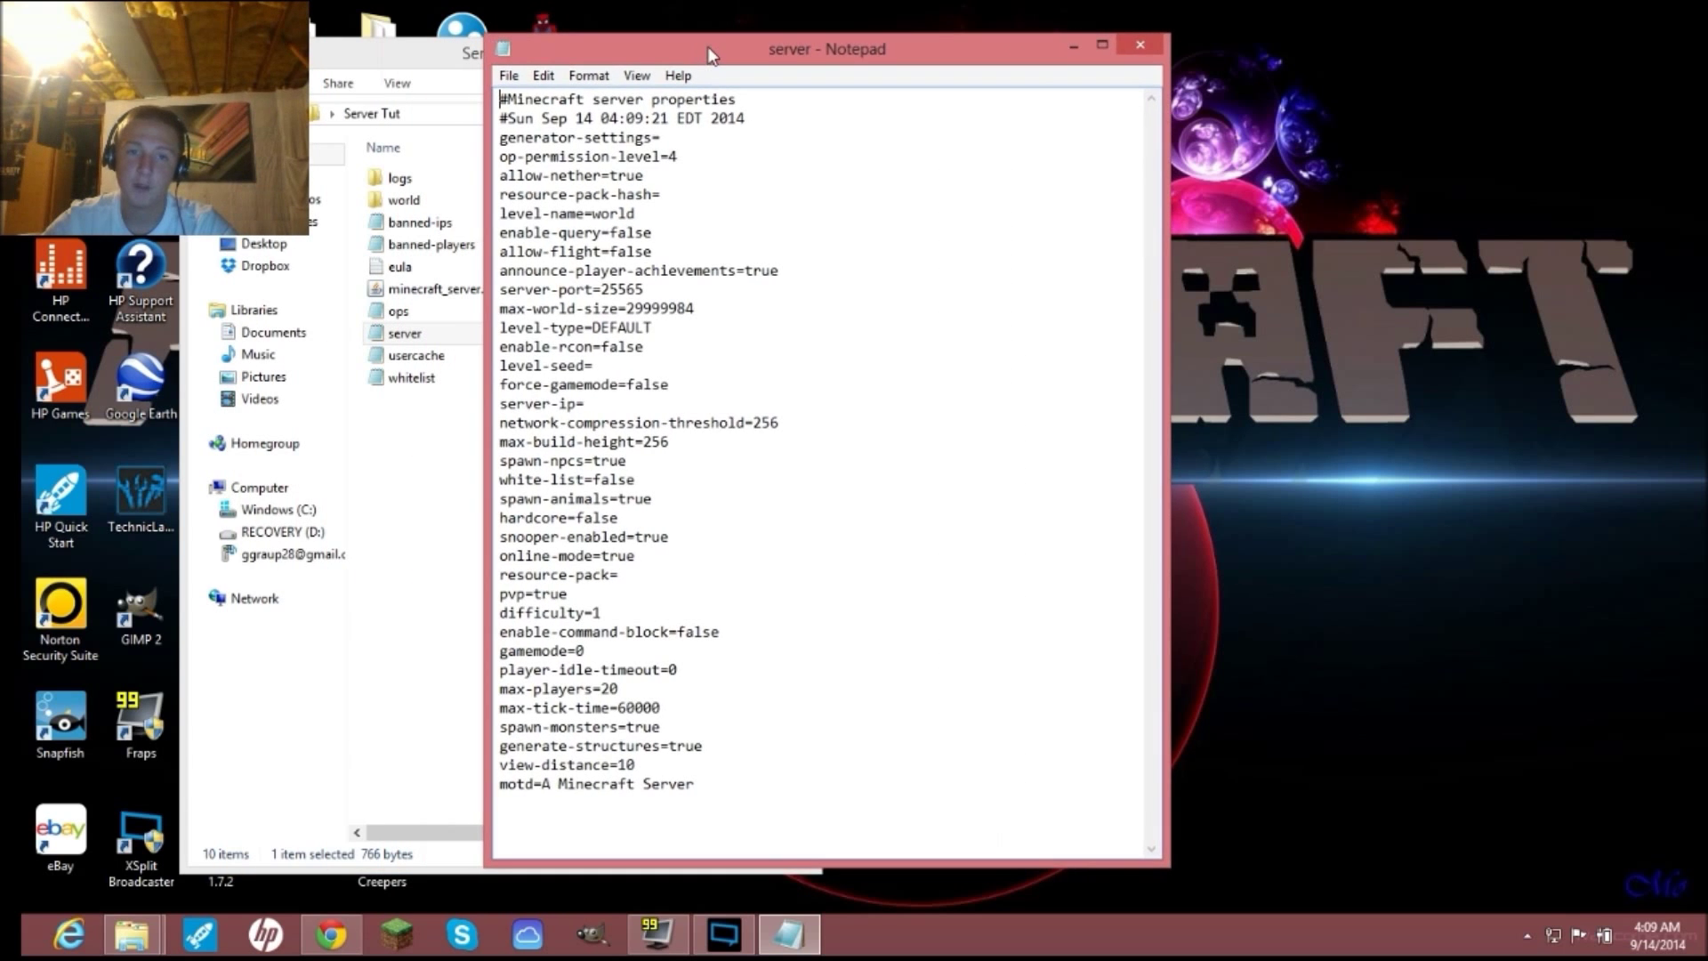
{"action": "left_click", "coordinate": [1147, 46]}
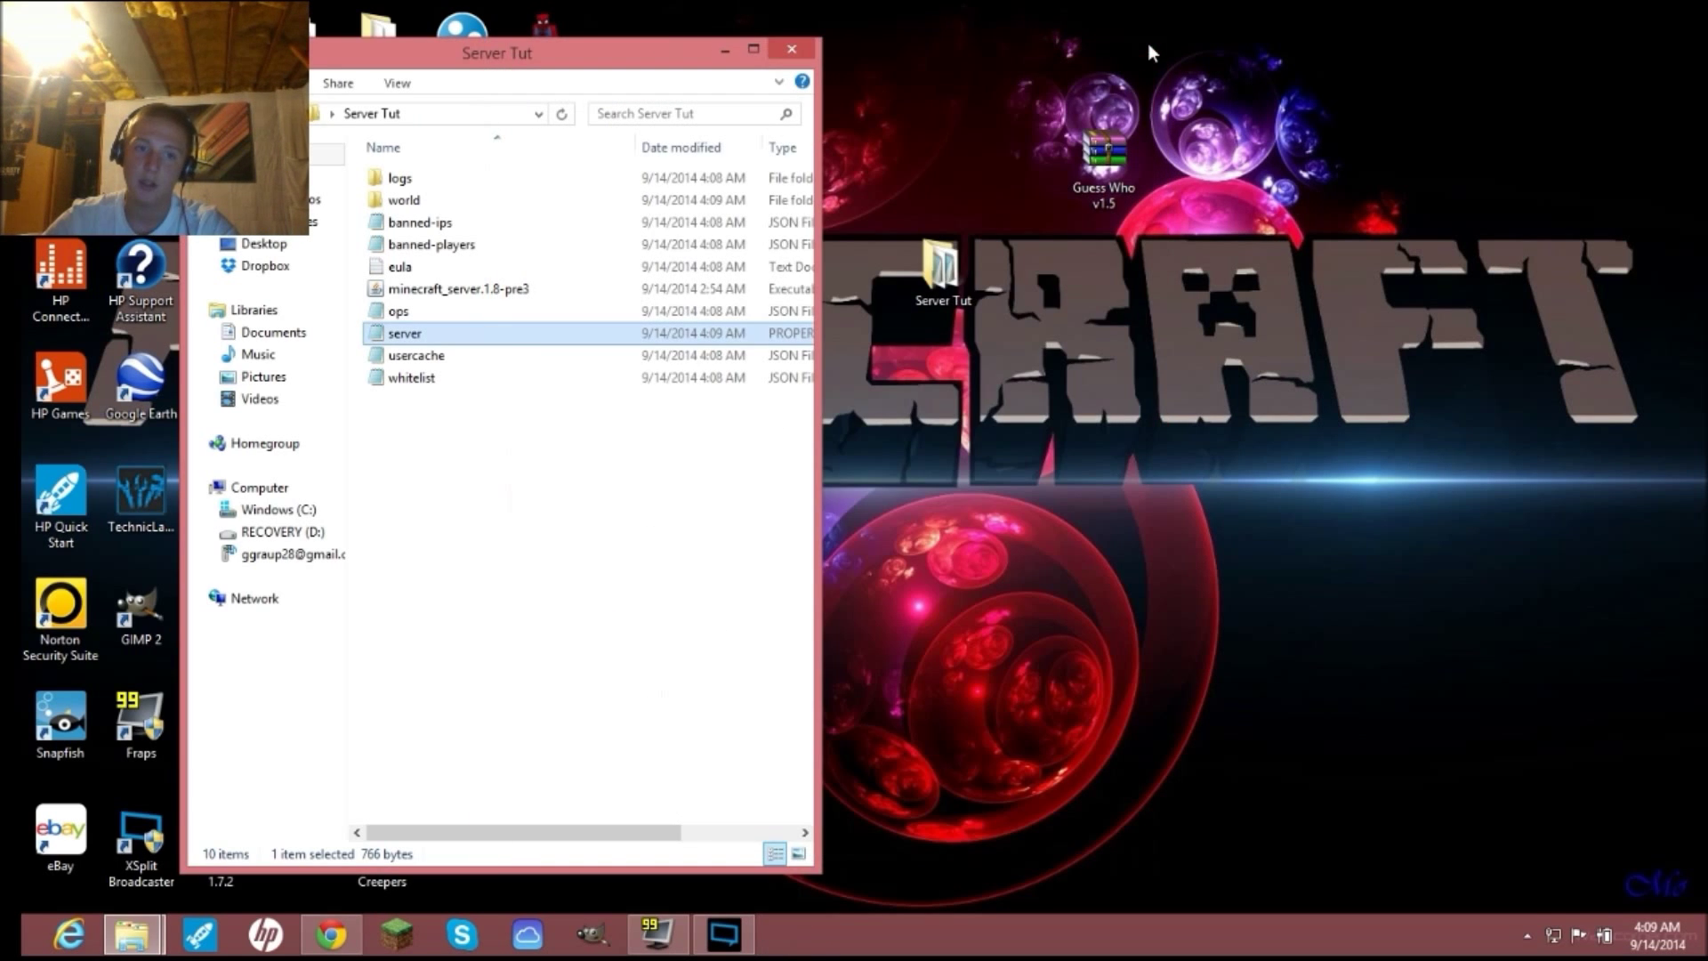
- Look through the apps offered for opening the server properties file, from Notepad to WordPad, and dismiss the list
{"action": "right_click", "coordinate": [477, 332]}
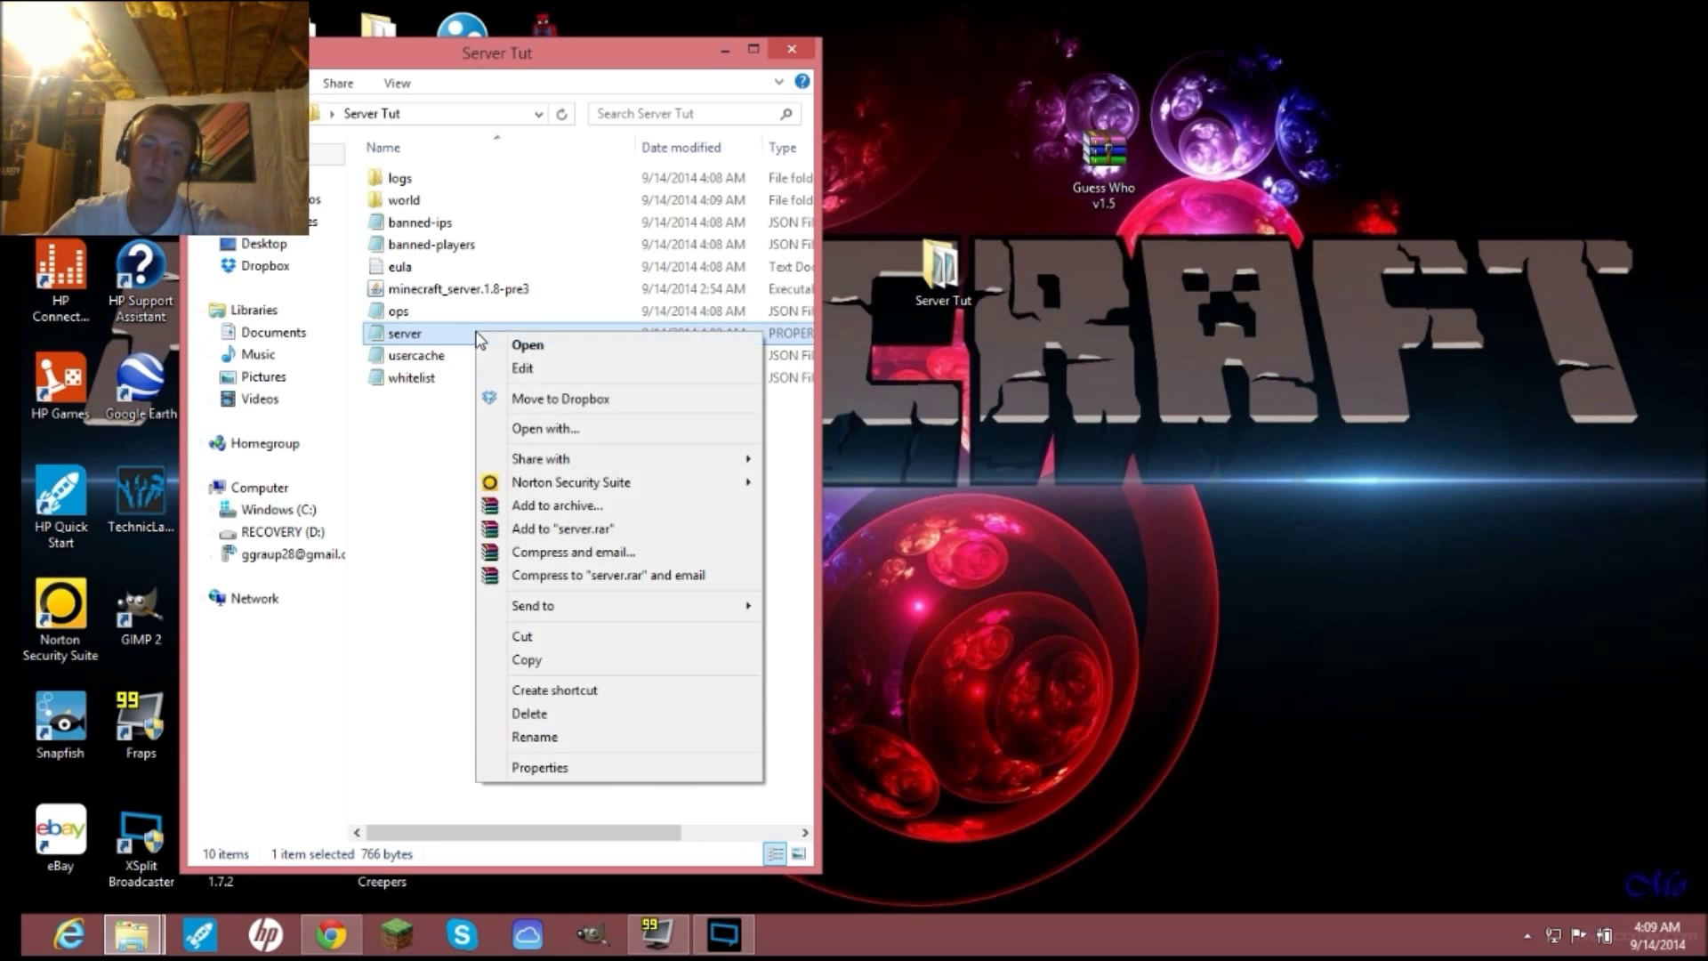
{"action": "left_click", "coordinate": [599, 435]}
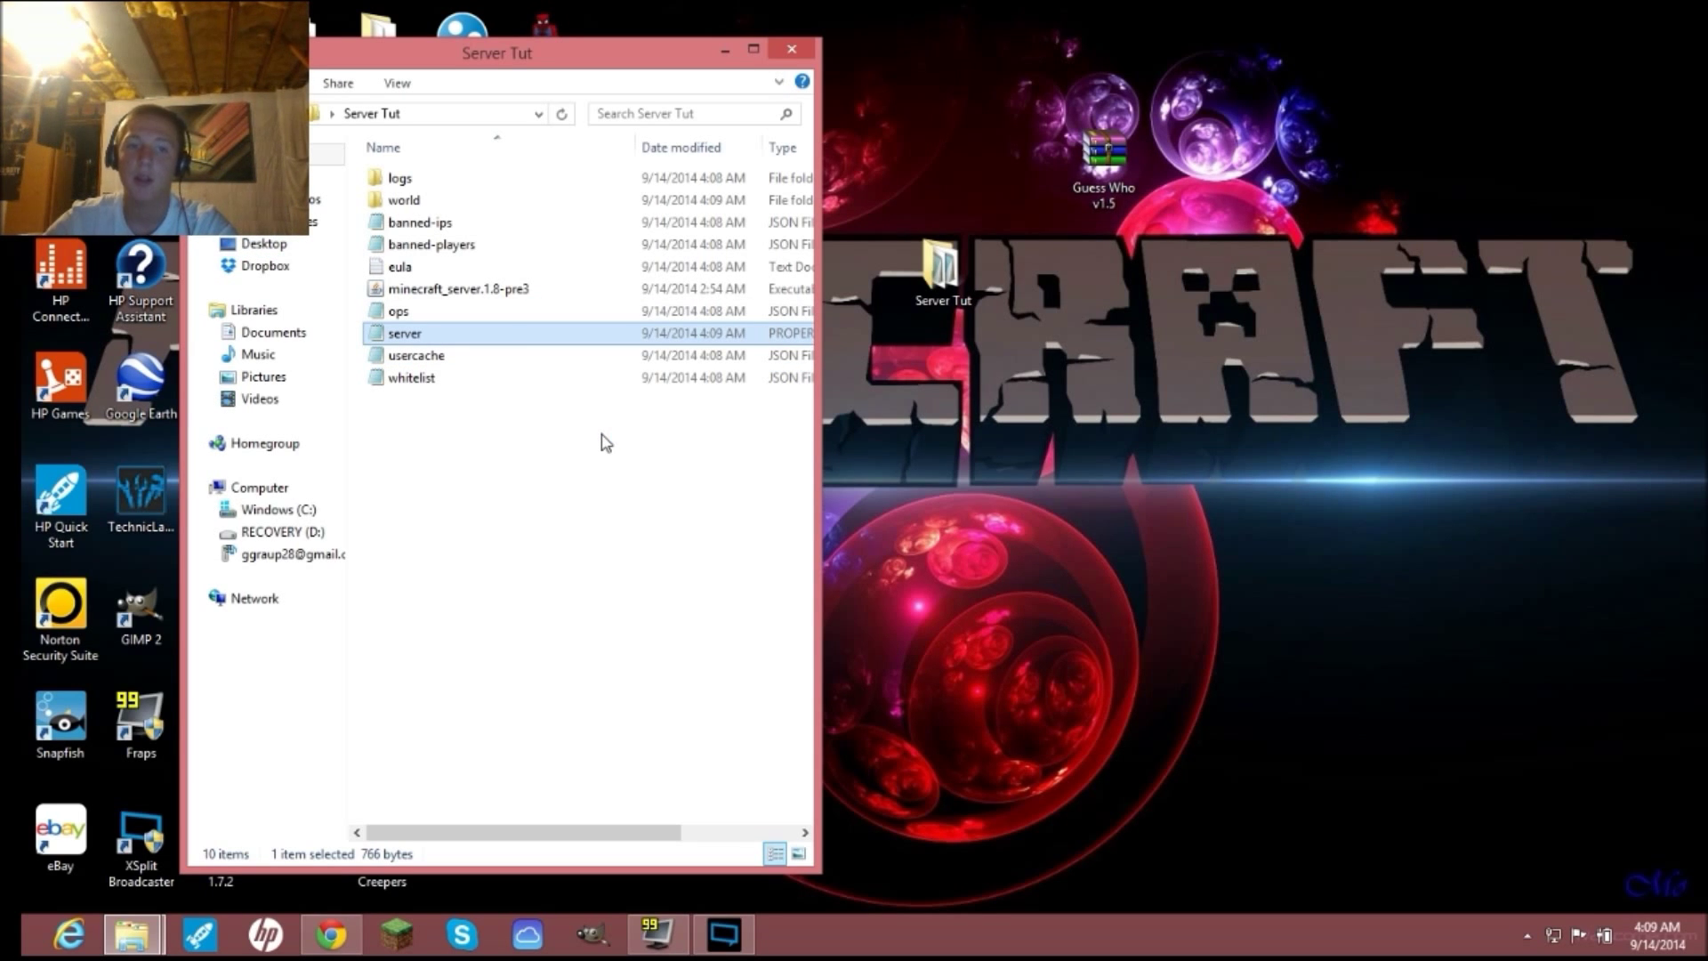
{"action": "left_click", "coordinate": [769, 465]}
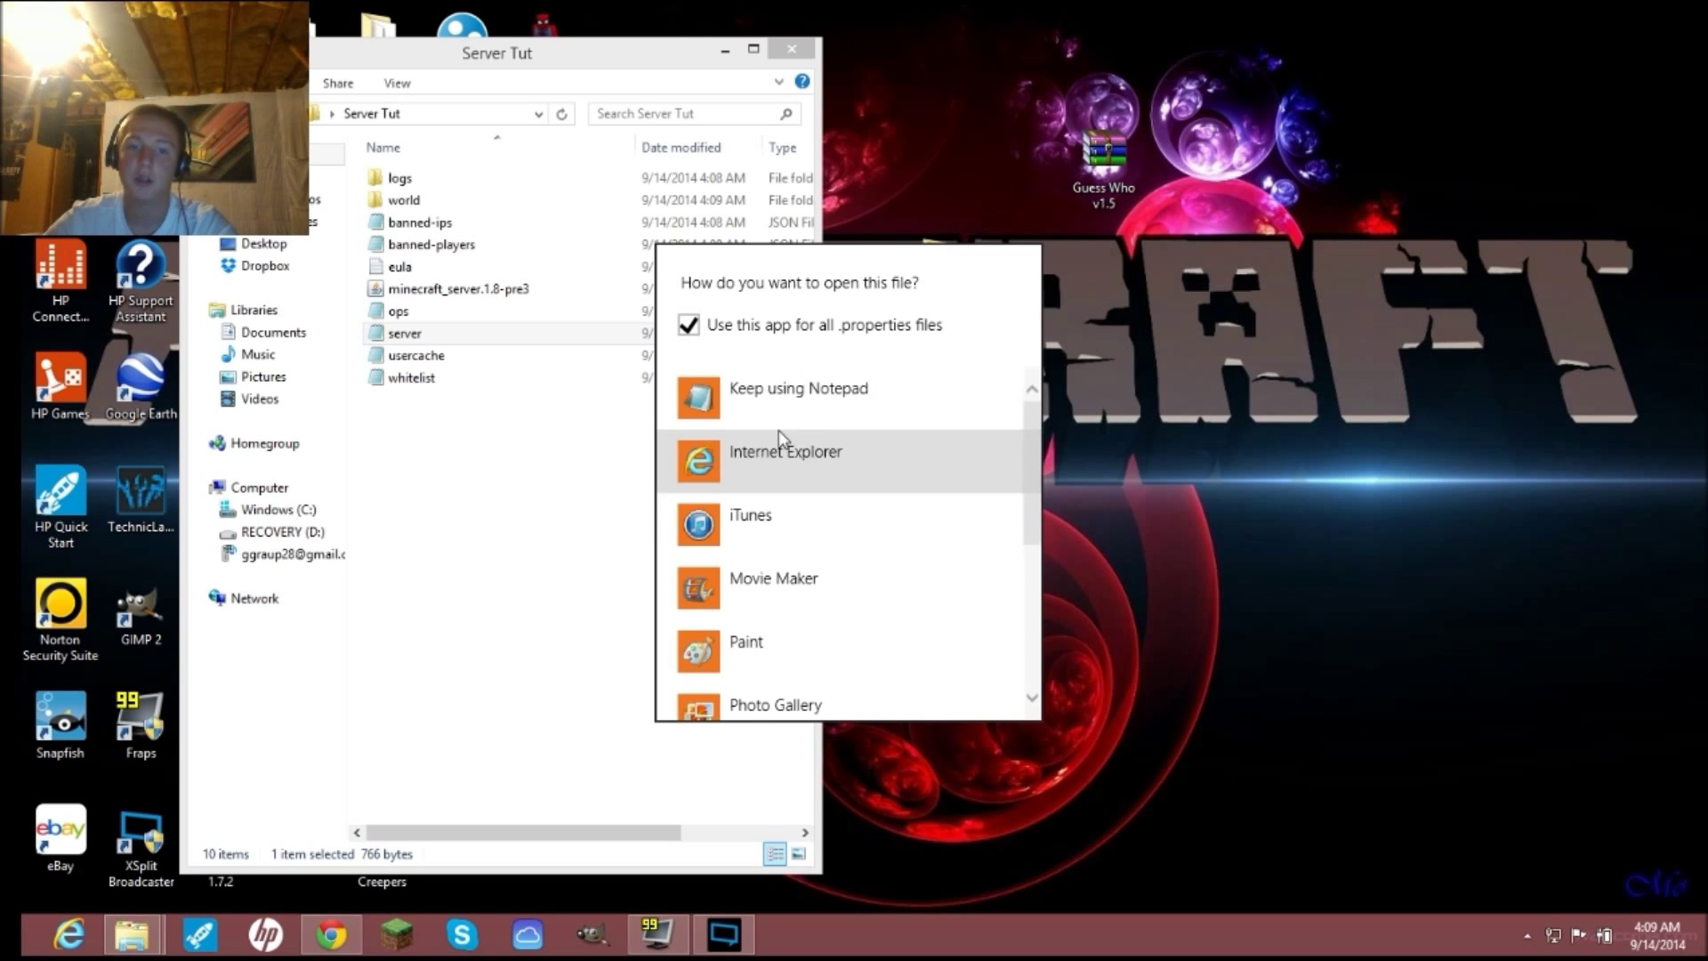
{"action": "scroll", "coordinate": [772, 445], "scroll_direction": "down", "scroll_amount": 3}
{"action": "scroll", "coordinate": [755, 473], "scroll_direction": "up", "scroll_amount": 2}
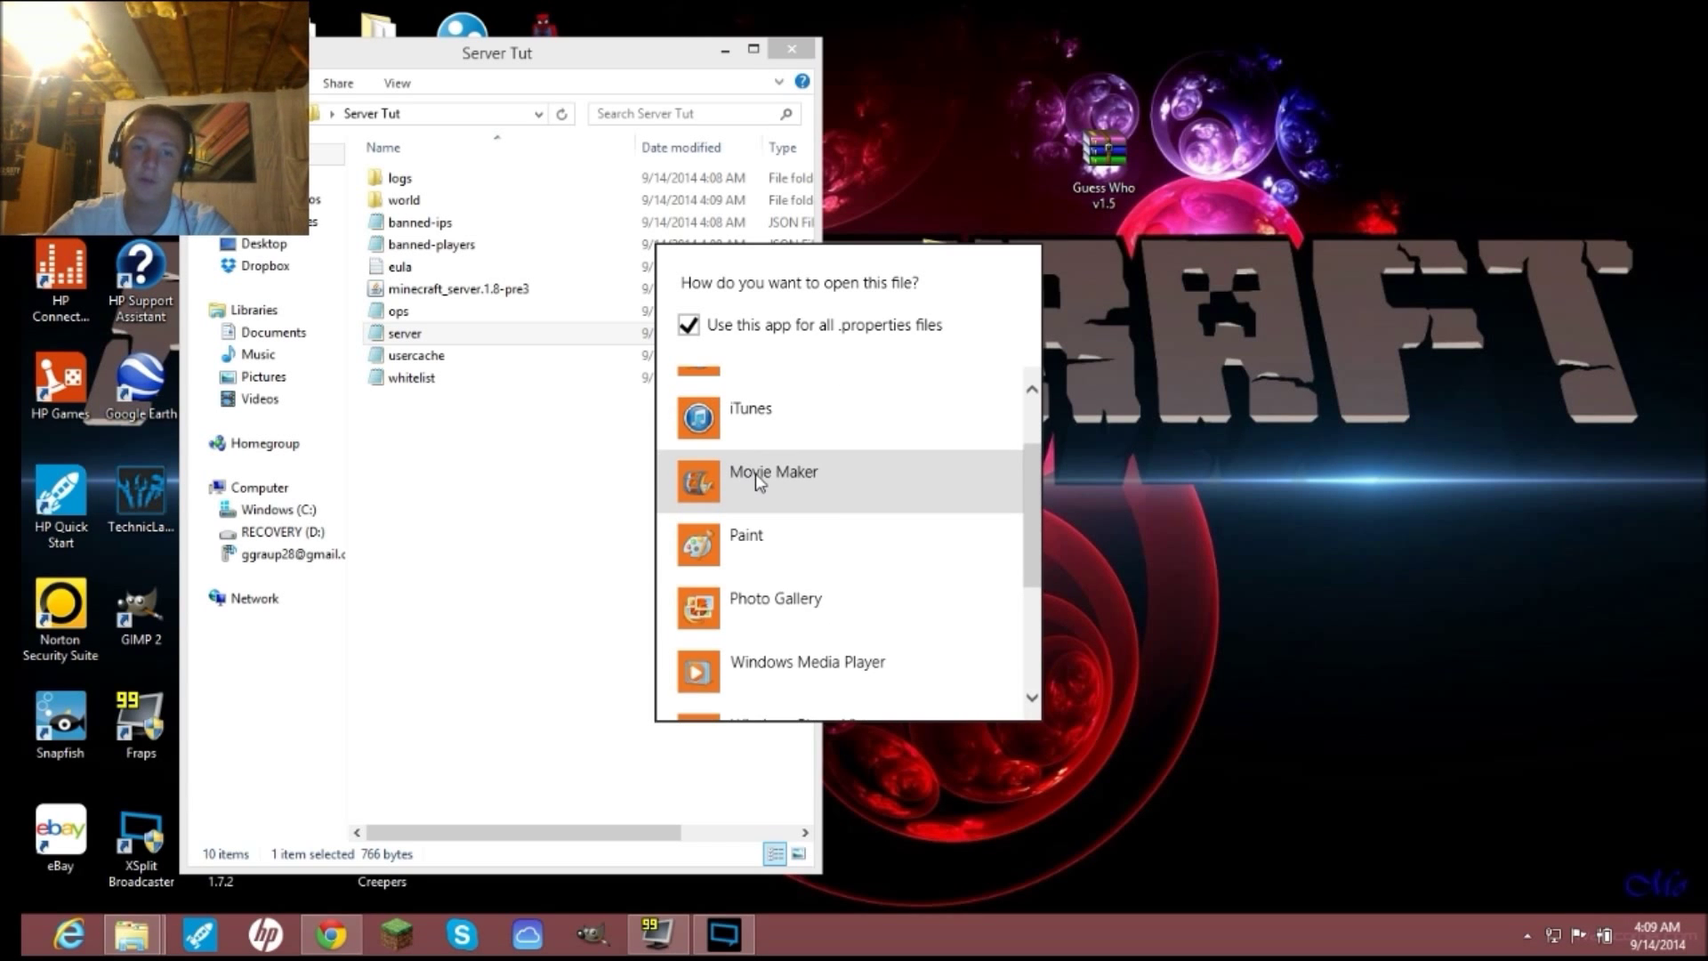
{"action": "scroll", "coordinate": [756, 474], "scroll_direction": "up", "scroll_amount": 2}
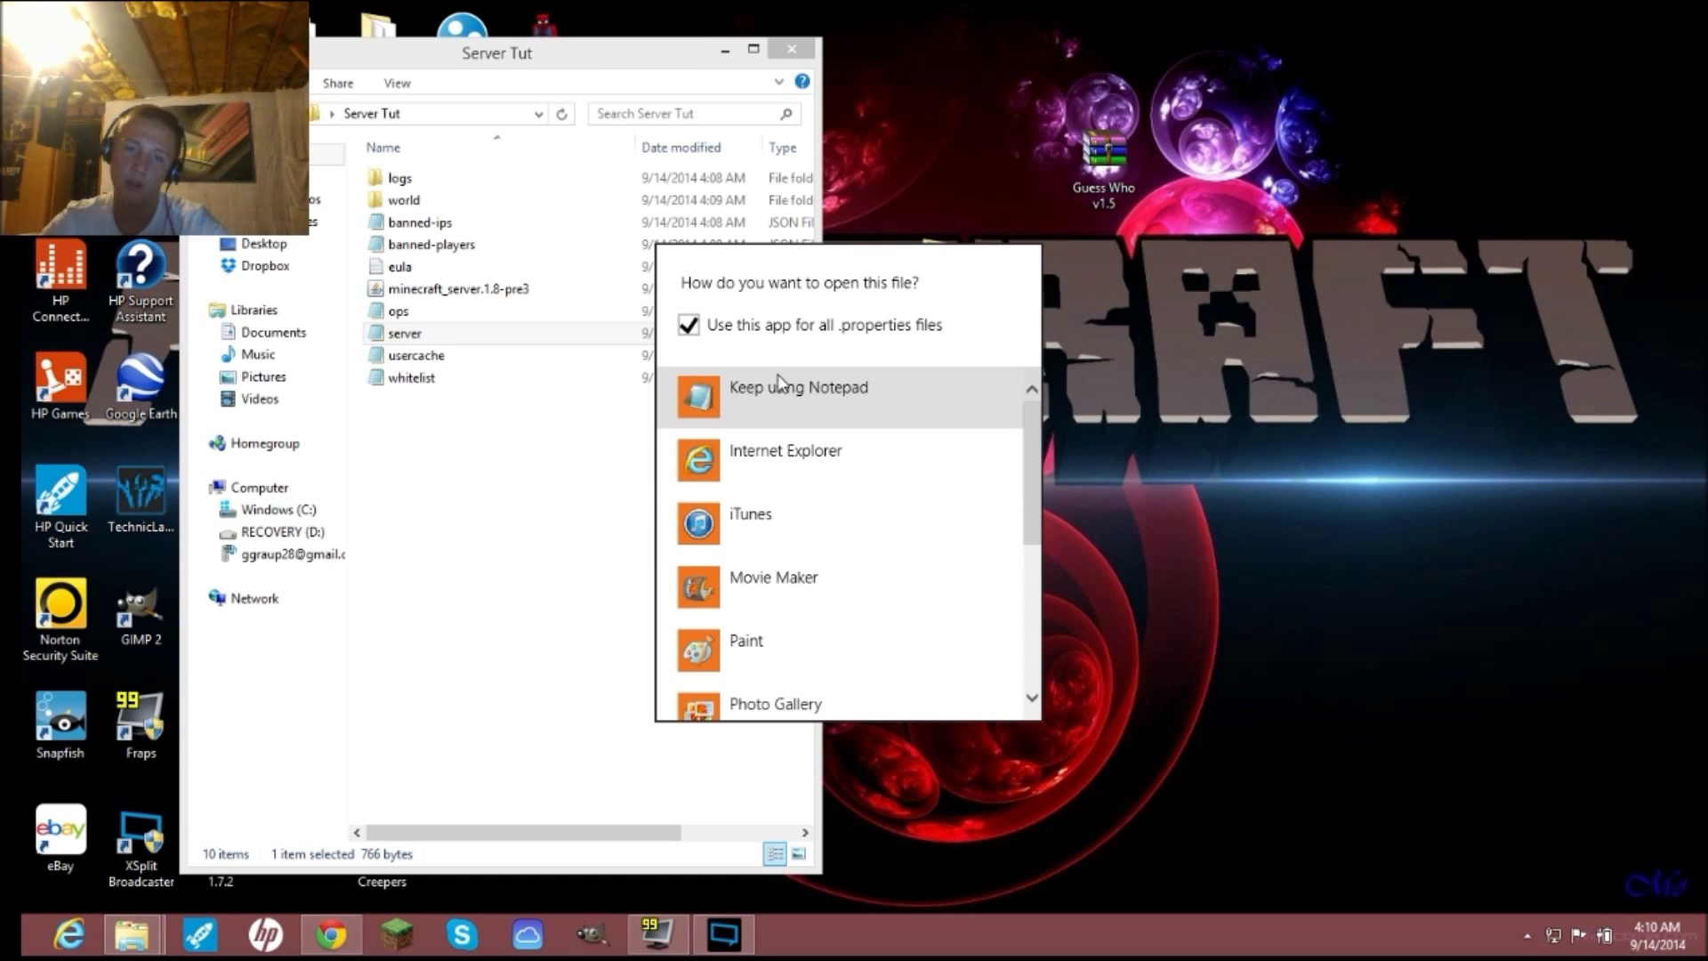
{"action": "scroll", "coordinate": [803, 383], "scroll_direction": "down", "scroll_amount": 5}
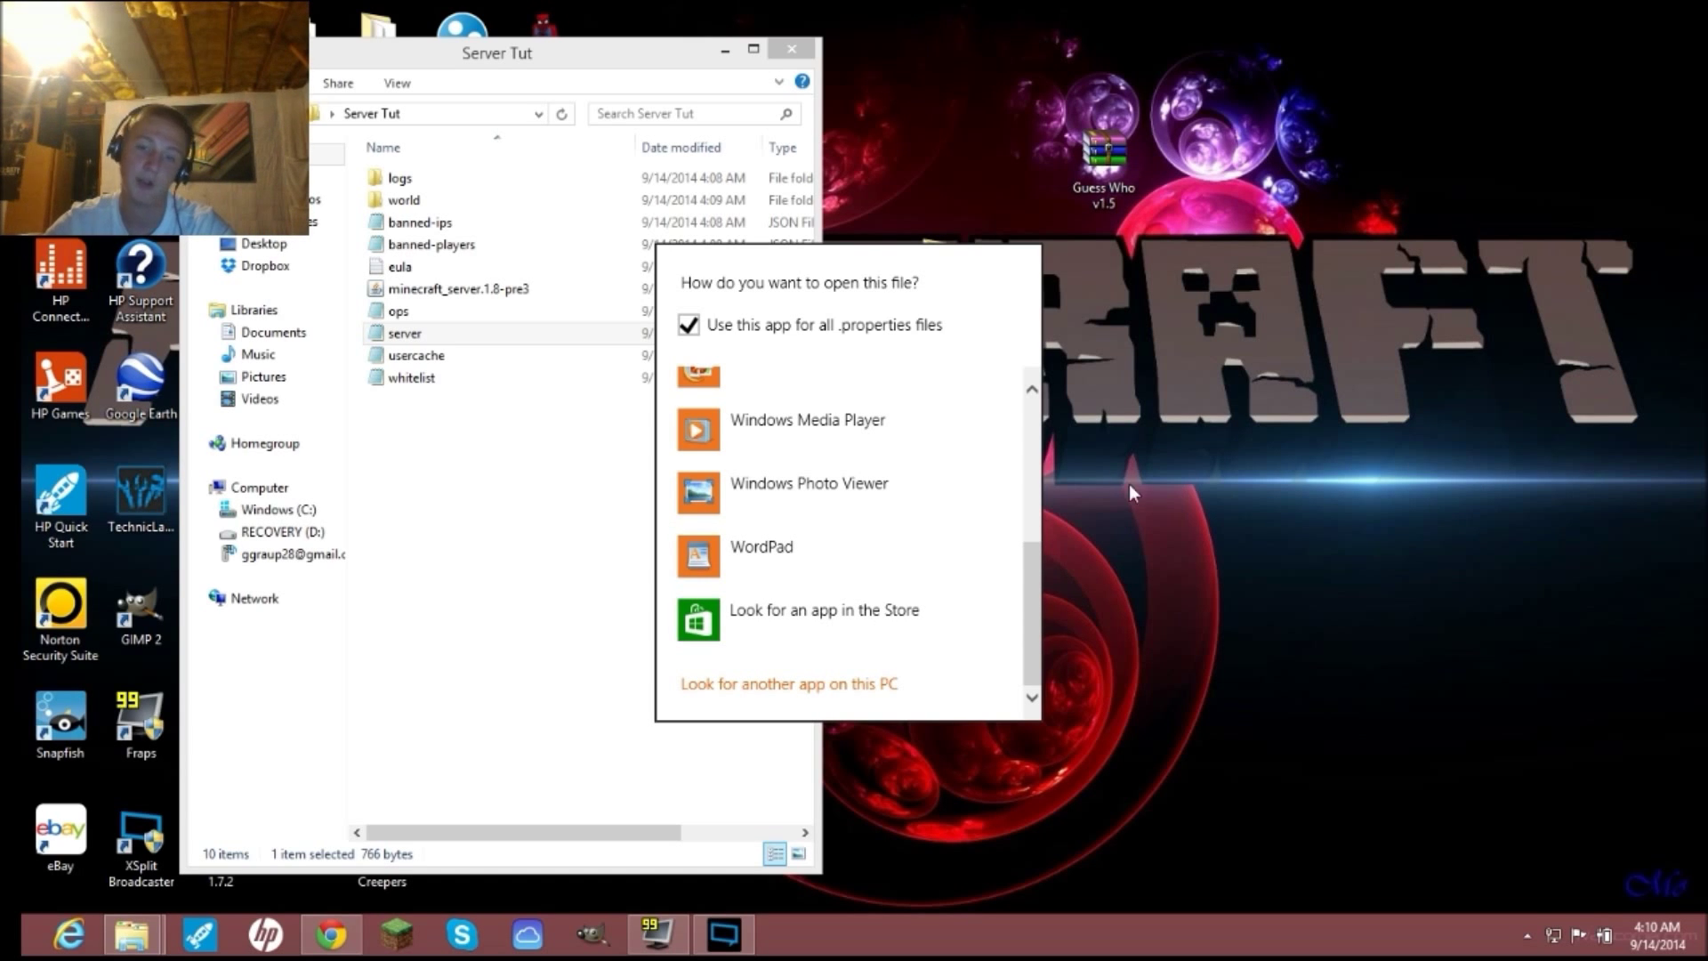
{"action": "left_click", "coordinate": [1299, 331]}
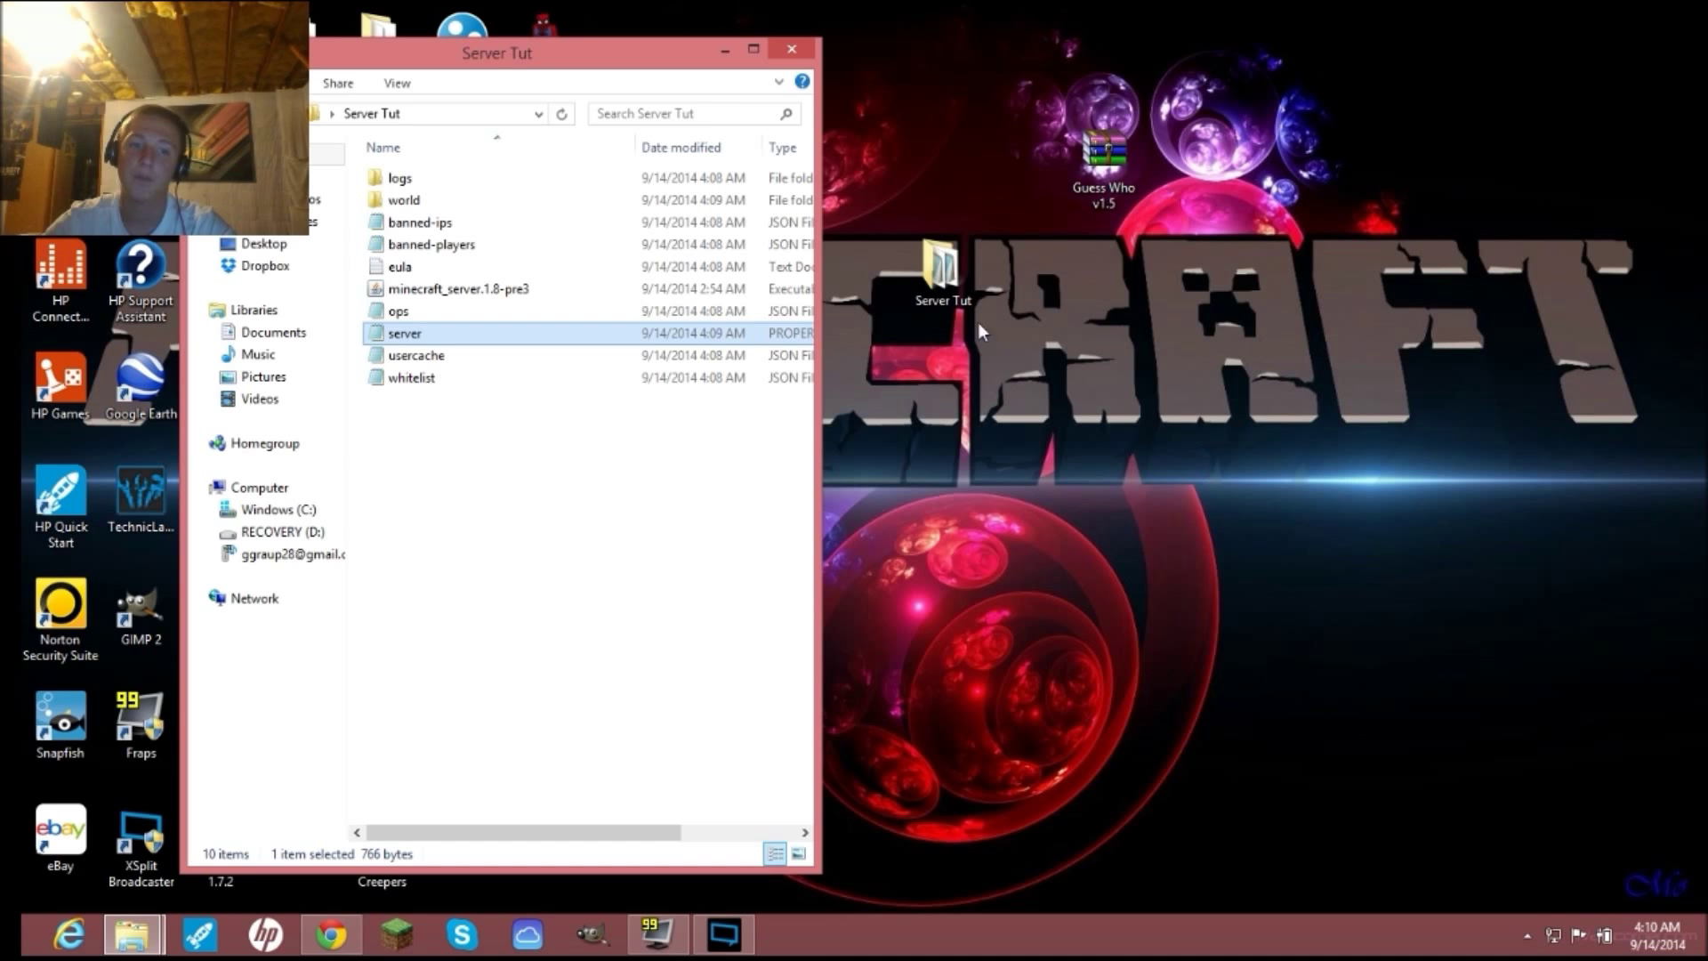
- Open the server properties file in Notepad and set enable-command-block to true
{"action": "double_click", "coordinate": [595, 340]}
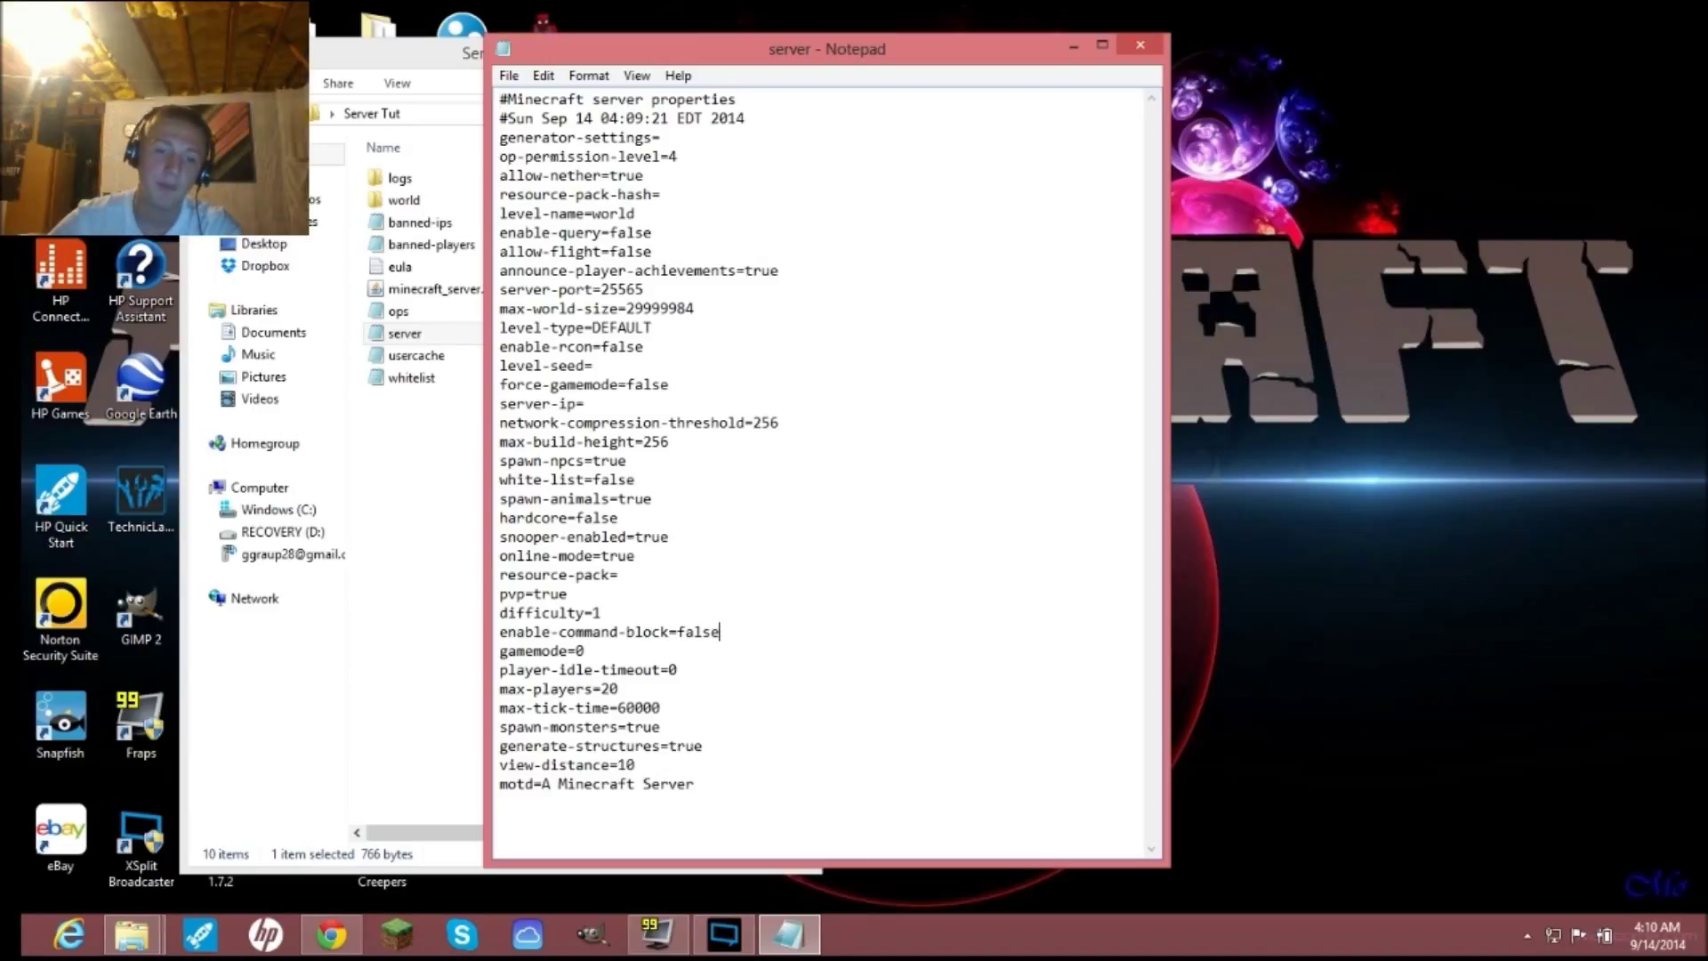
{"action": "key", "text": "BackSpace"}
{"action": "key", "text": "BackSpace"}
{"action": "key", "text": "BackSpace"}
{"action": "key", "text": "BackSpace"}
{"action": "key", "text": "BackSpace"}
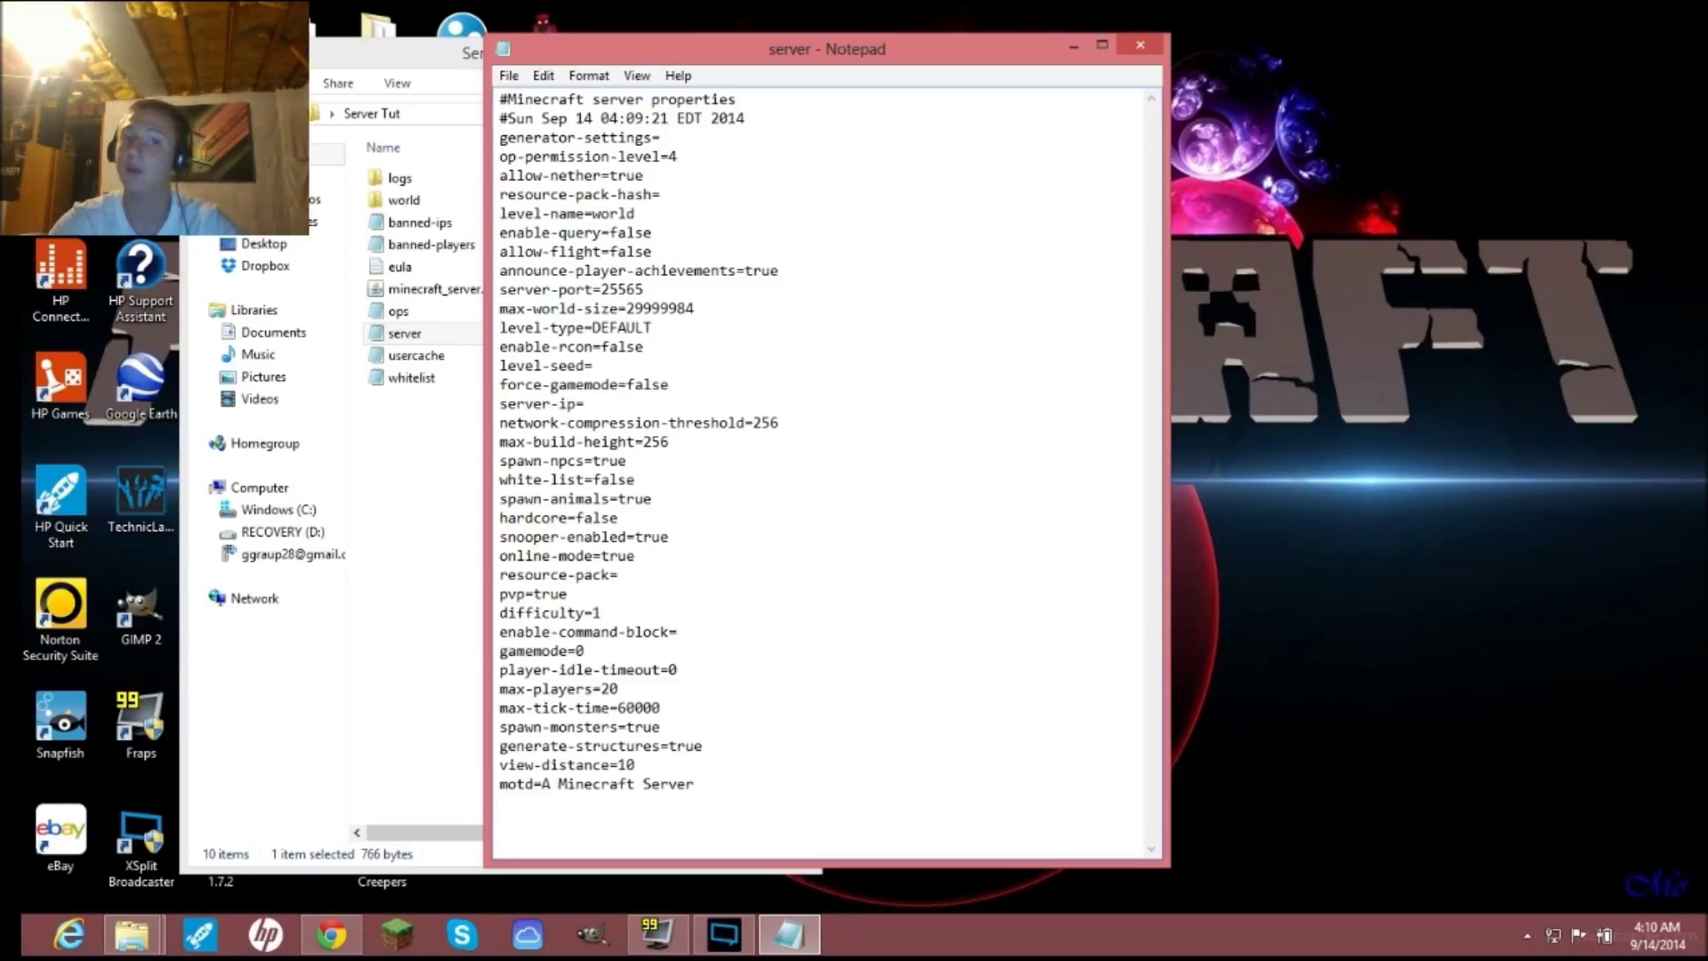
{"action": "type", "text": "true"}
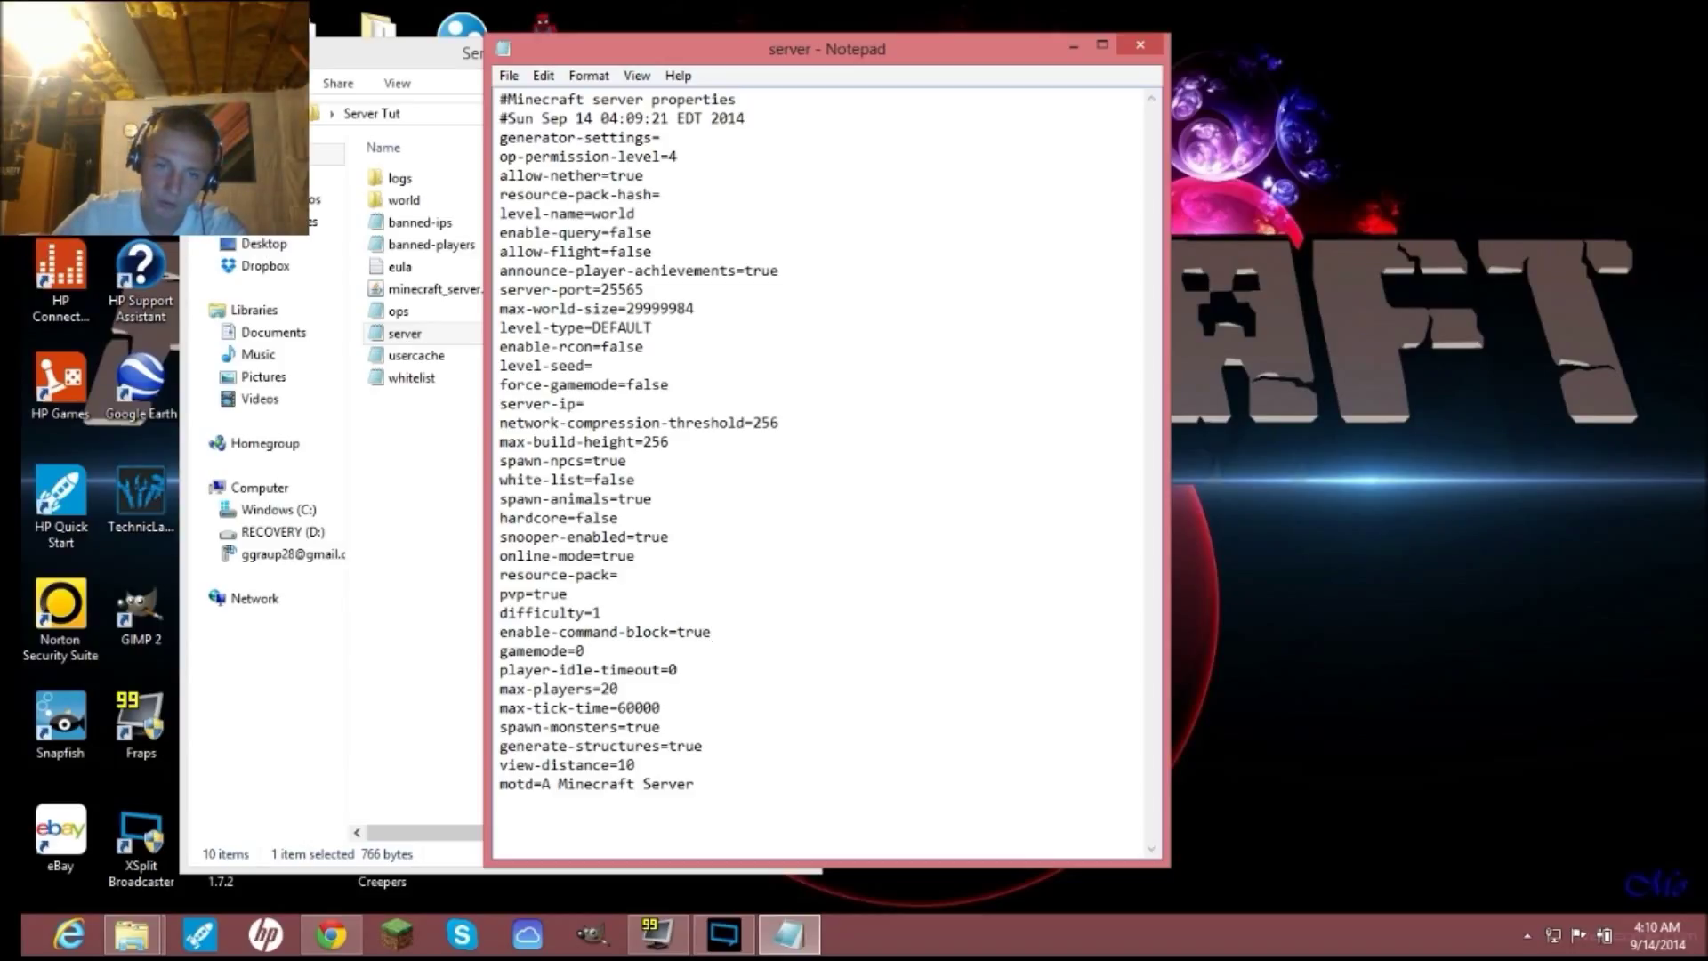
- Open Command Prompt through a search for cmd and list the network configuration to find the Ethernet adapter's IPv4 address for the server-ip line
{"action": "left_click", "coordinate": [584, 403]}
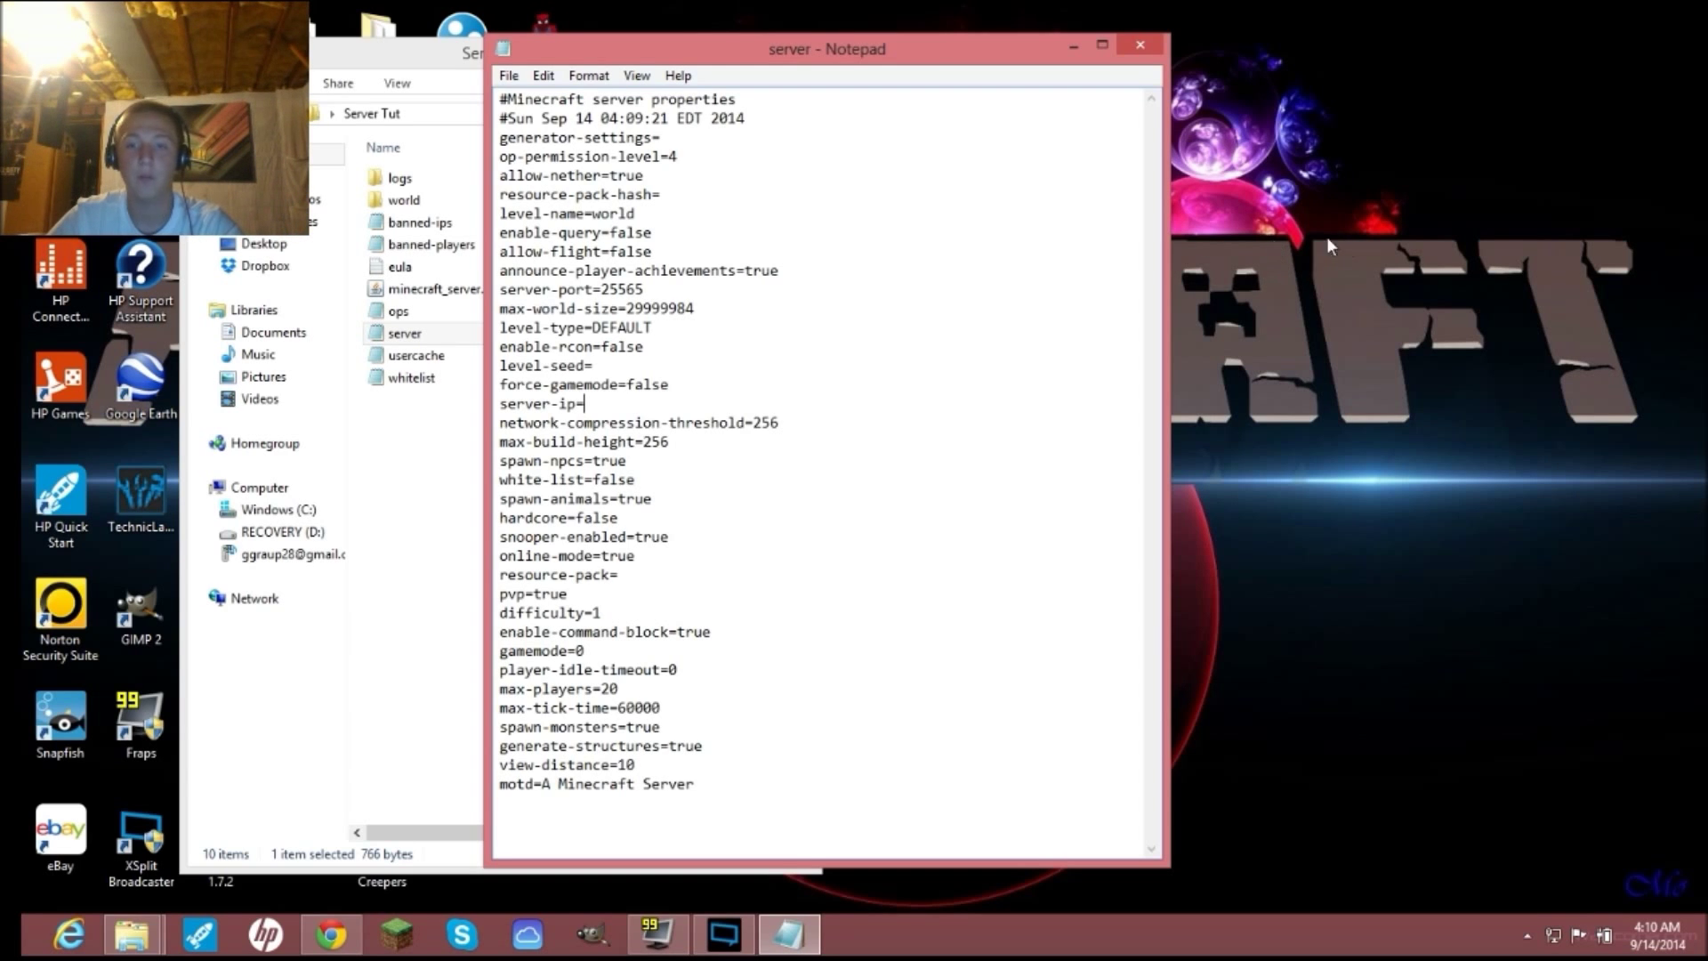
{"action": "mouse_move", "coordinate": [1704, 10]}
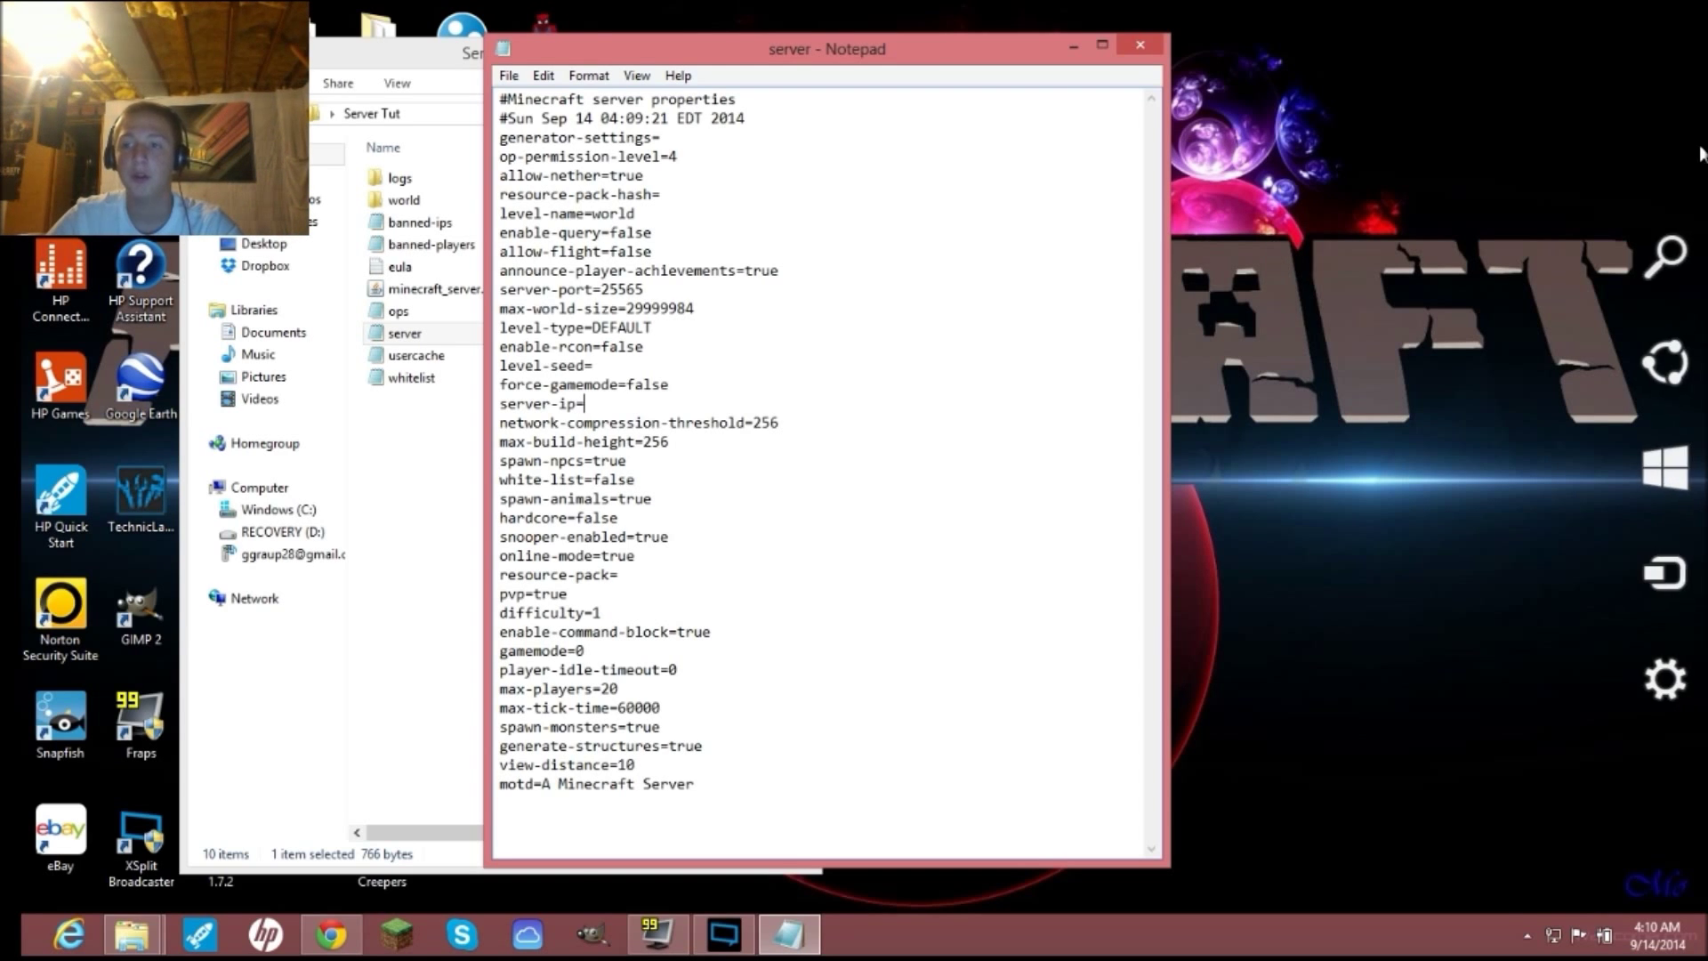
{"action": "left_click", "coordinate": [1668, 262]}
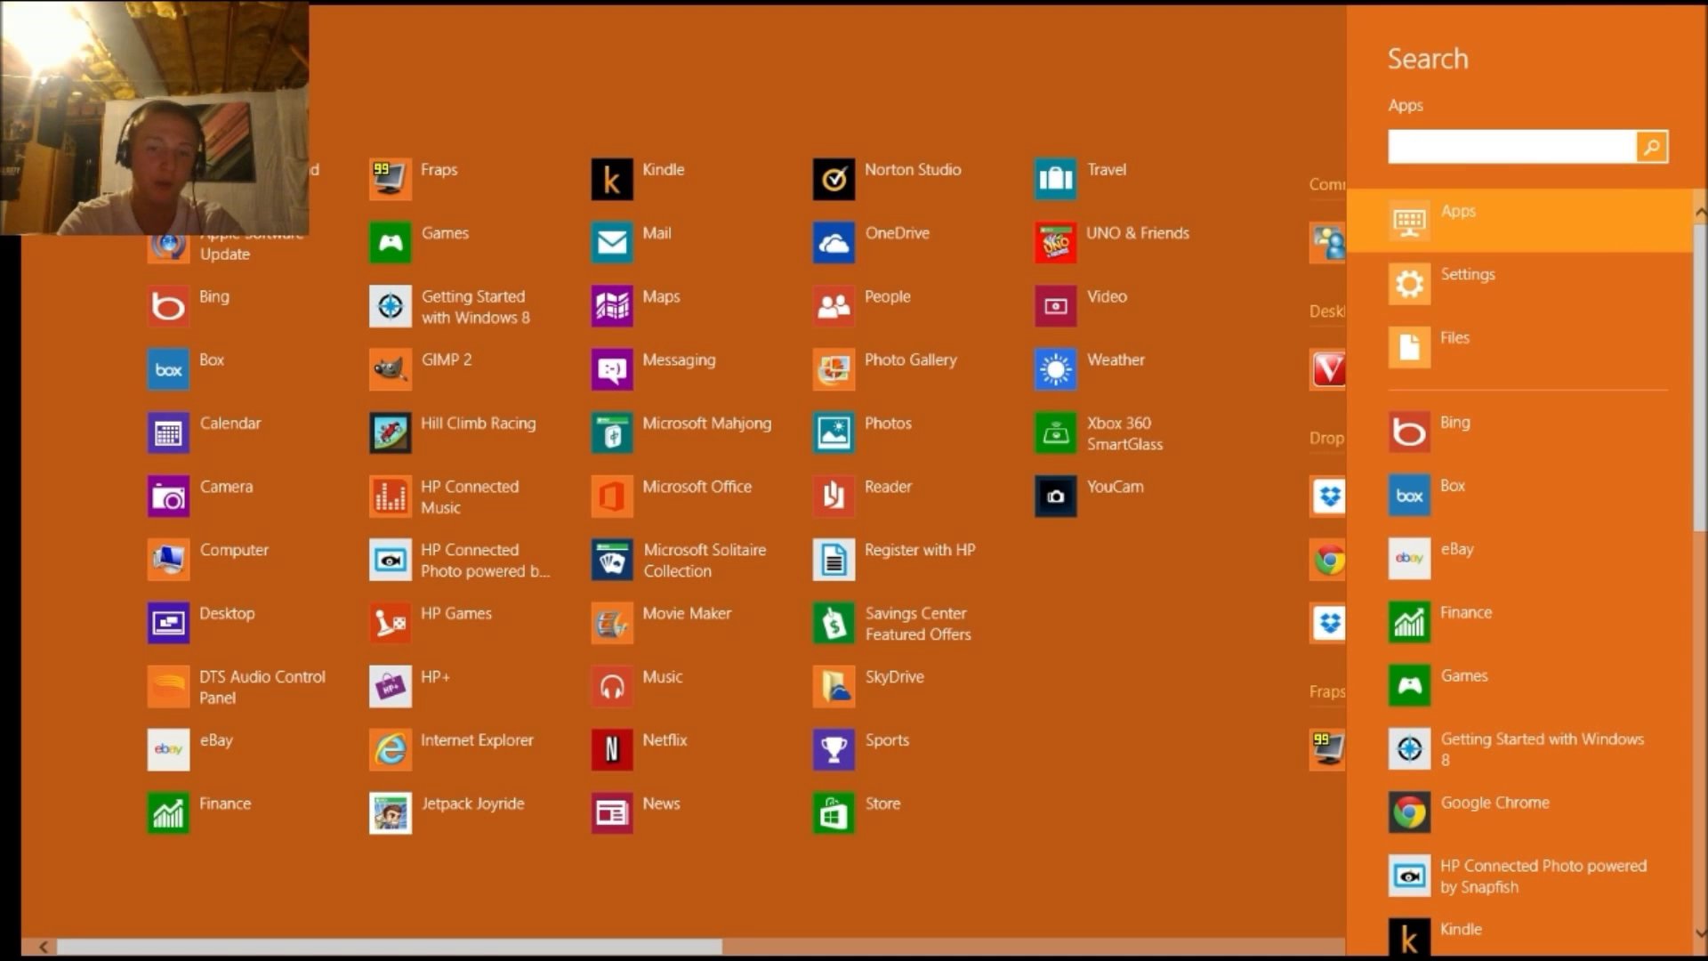
{"action": "type", "text": "cmd"}
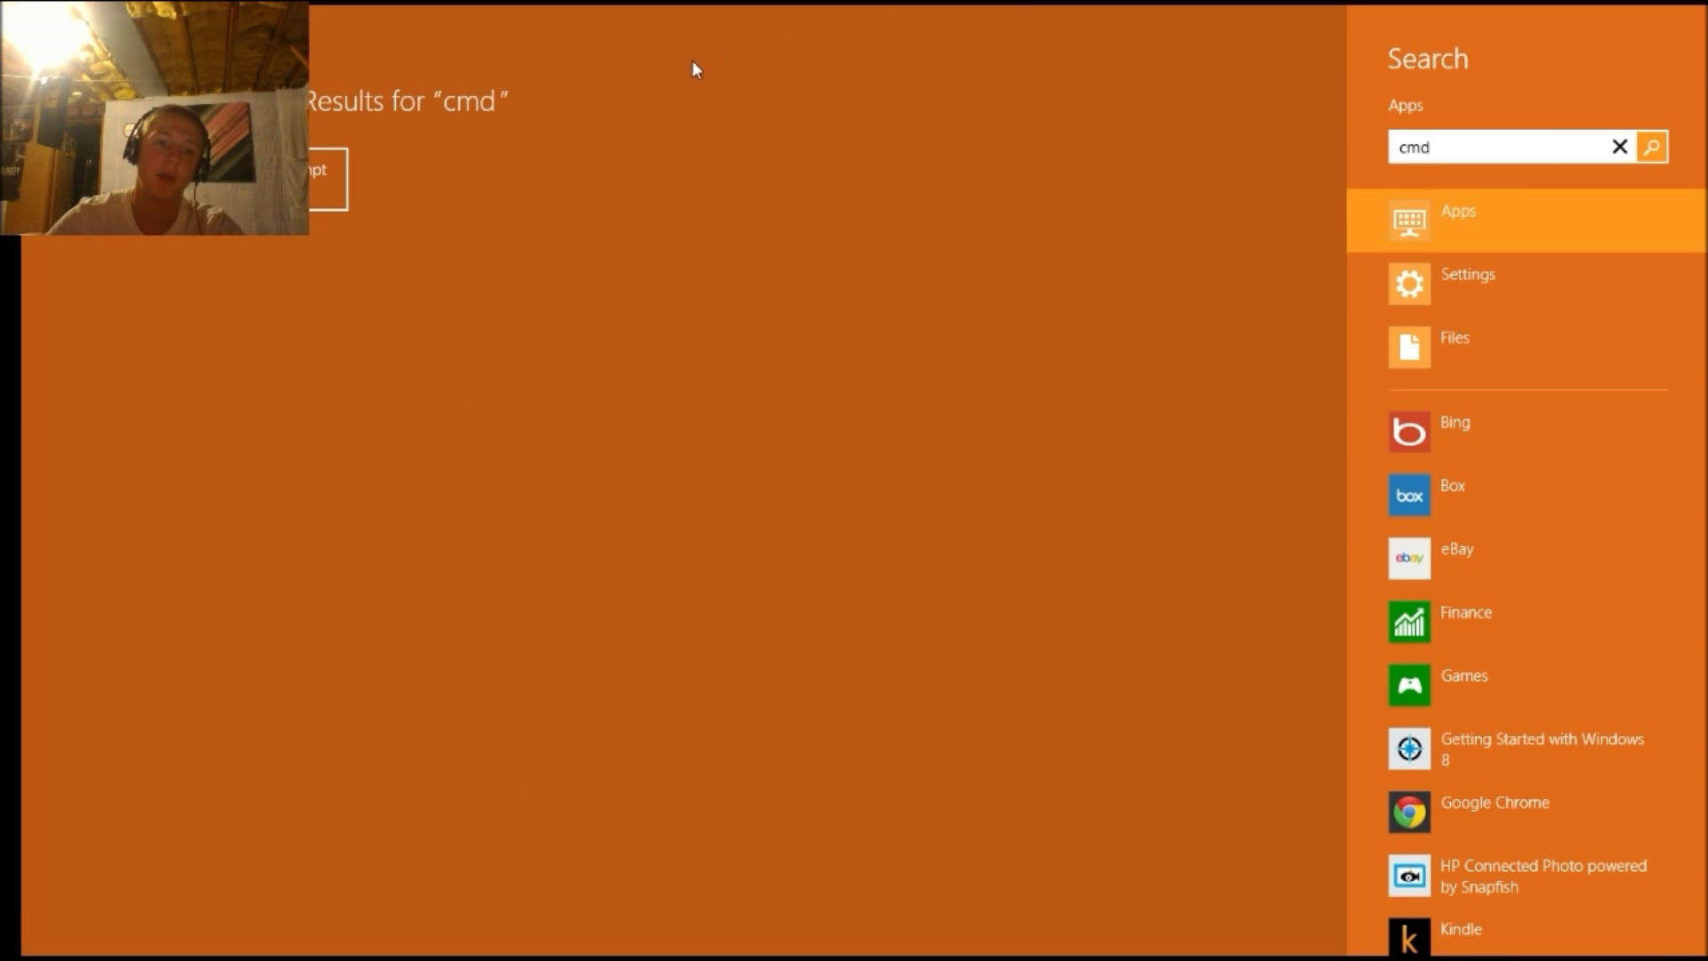
{"action": "key", "text": "Return"}
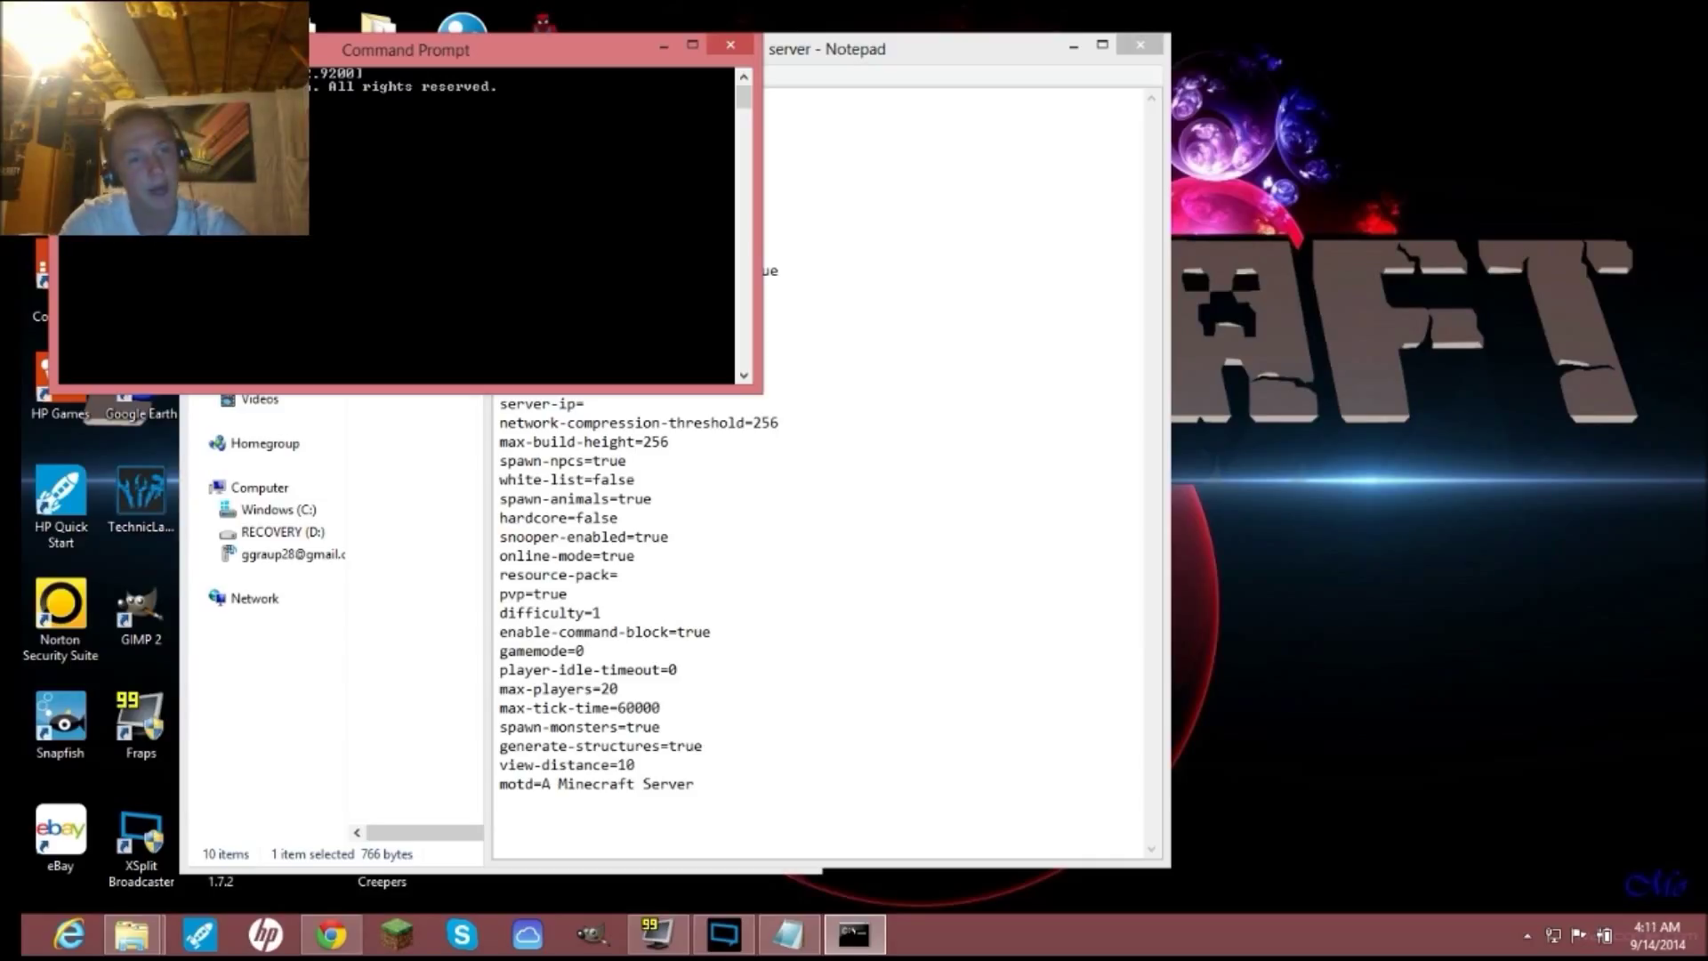
{"action": "key", "text": "Return"}
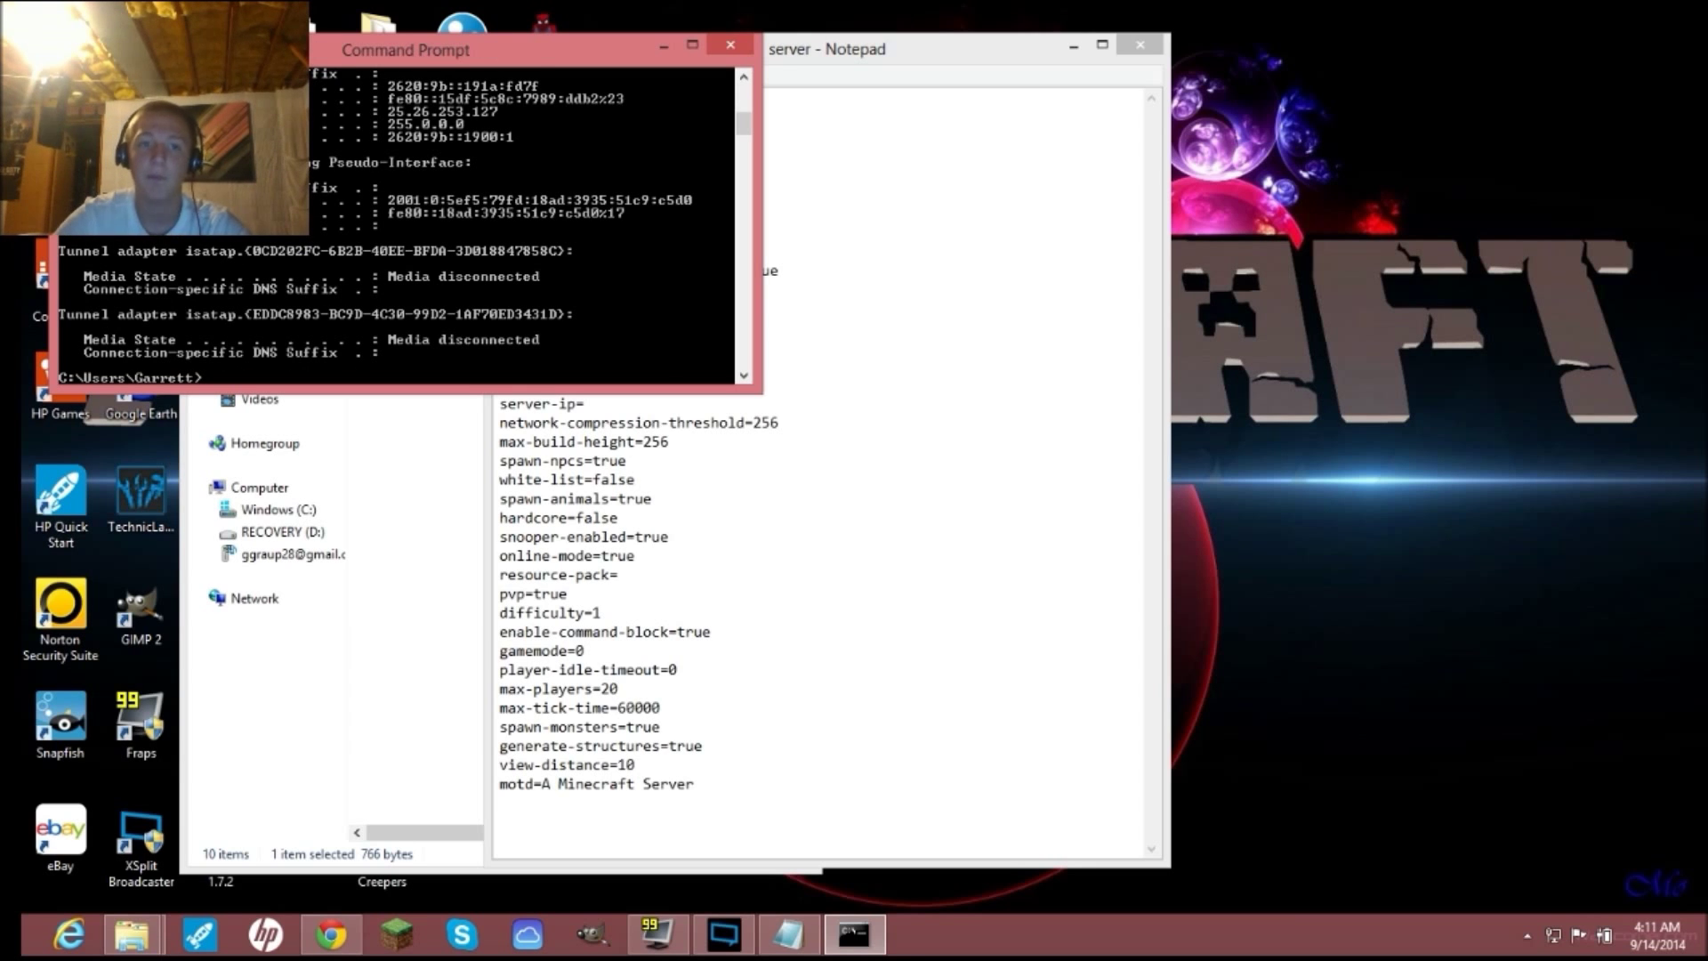
{"action": "scroll", "coordinate": [493, 292], "scroll_direction": "up", "scroll_amount": 10}
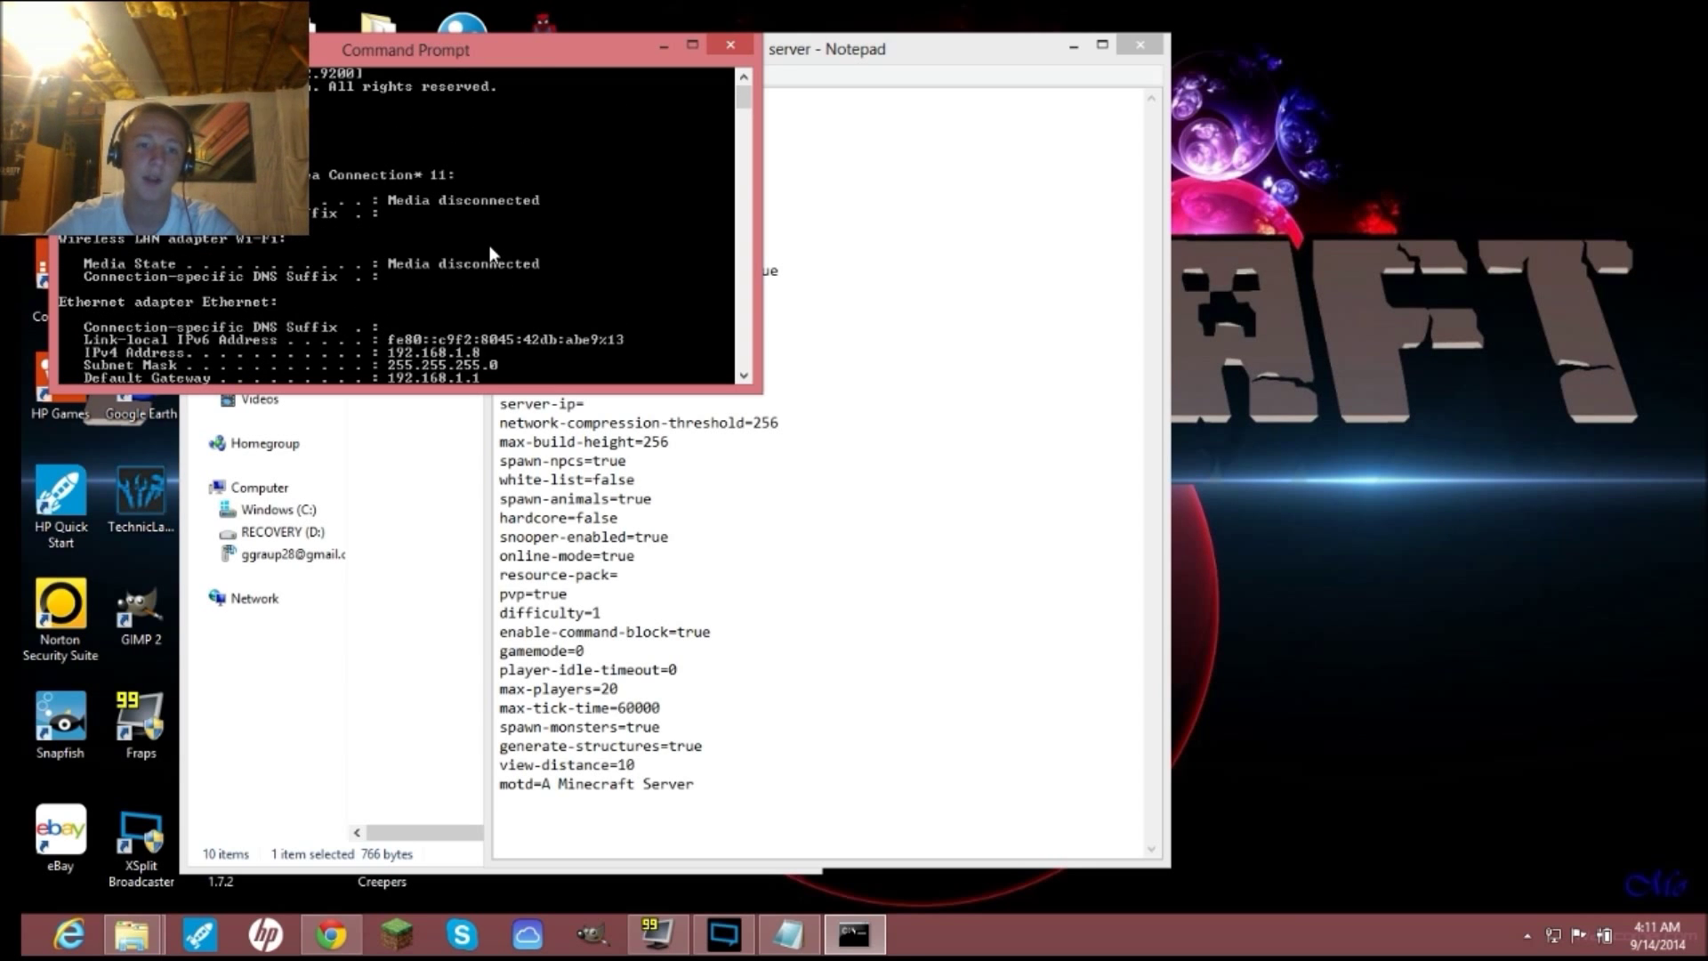
{"action": "scroll", "coordinate": [451, 231], "scroll_direction": "down", "scroll_amount": 1}
{"action": "scroll", "coordinate": [446, 226], "scroll_direction": "up", "scroll_amount": 1}
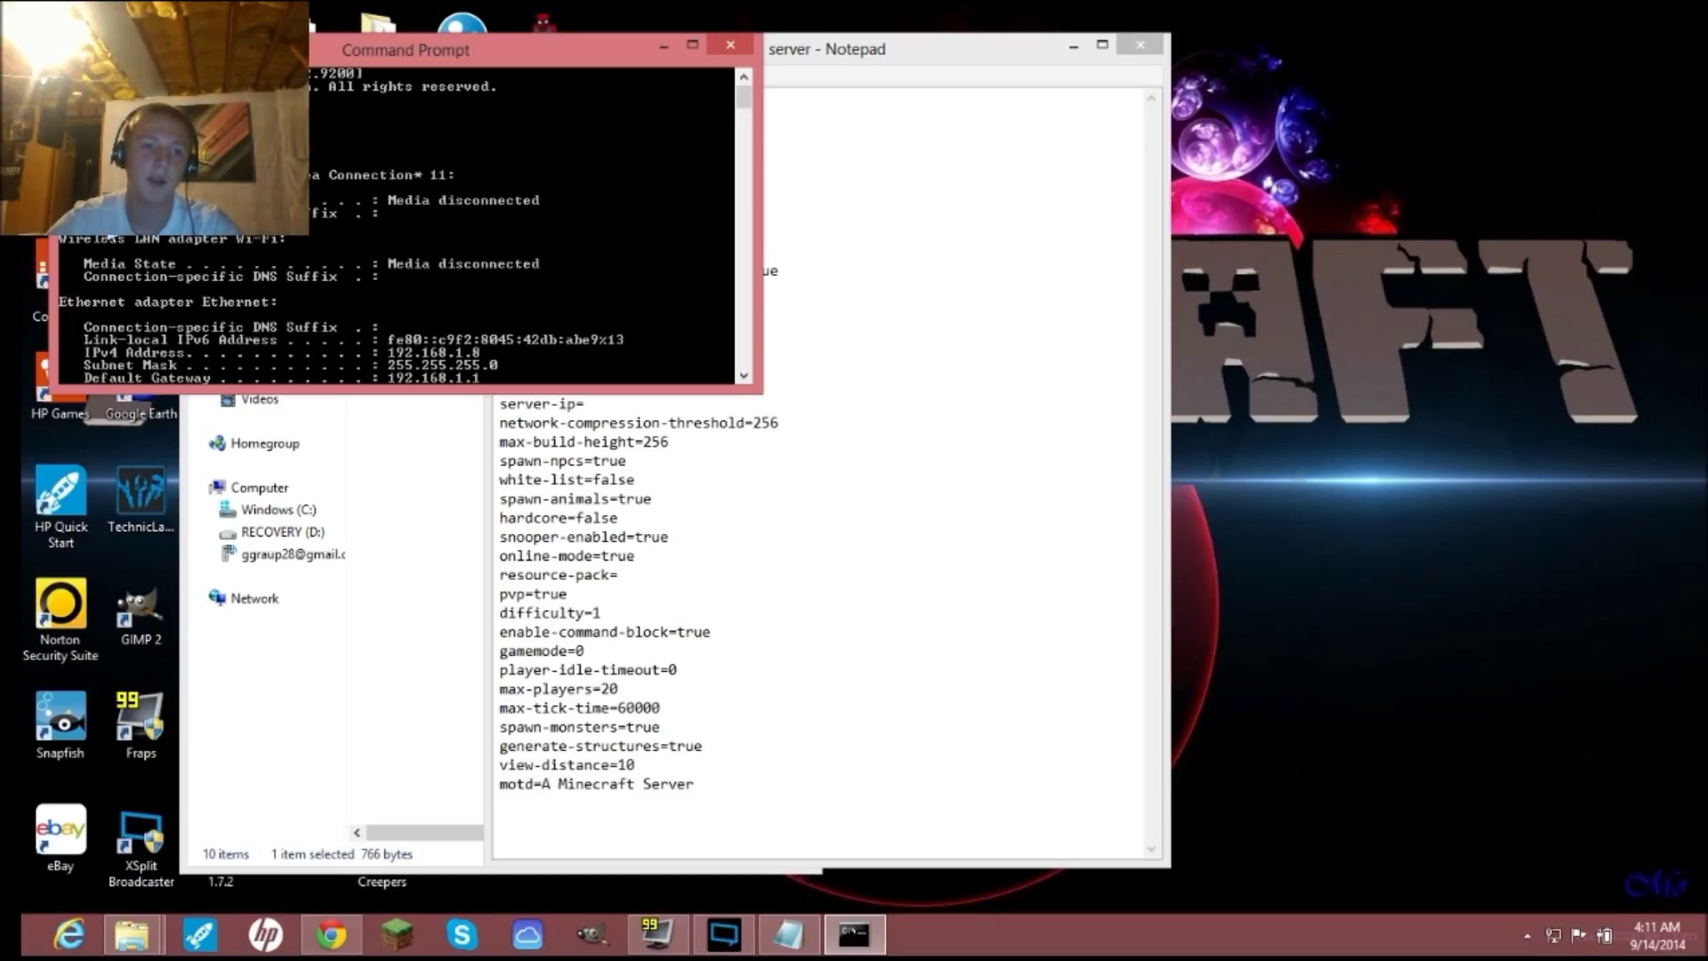
{"action": "scroll", "coordinate": [501, 231], "scroll_direction": "down", "scroll_amount": 3}
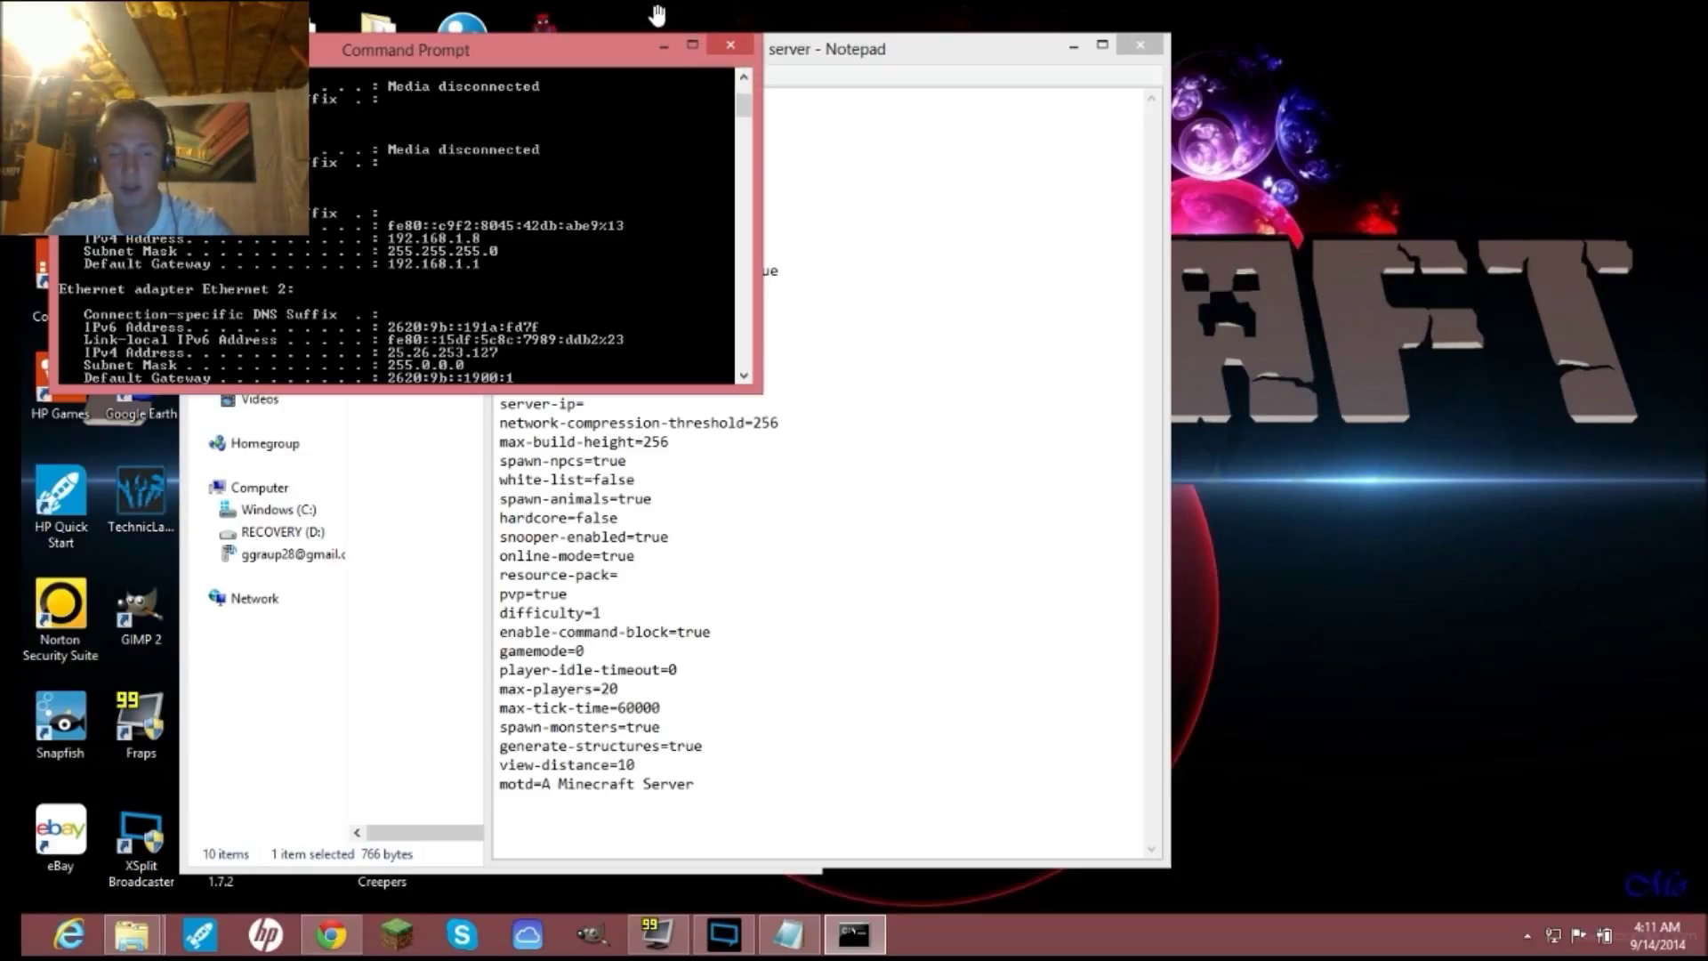
- Close Command Prompt, set server-ip to 192.168.1.8, and save and close the server properties file
{"action": "left_click", "coordinate": [729, 43]}
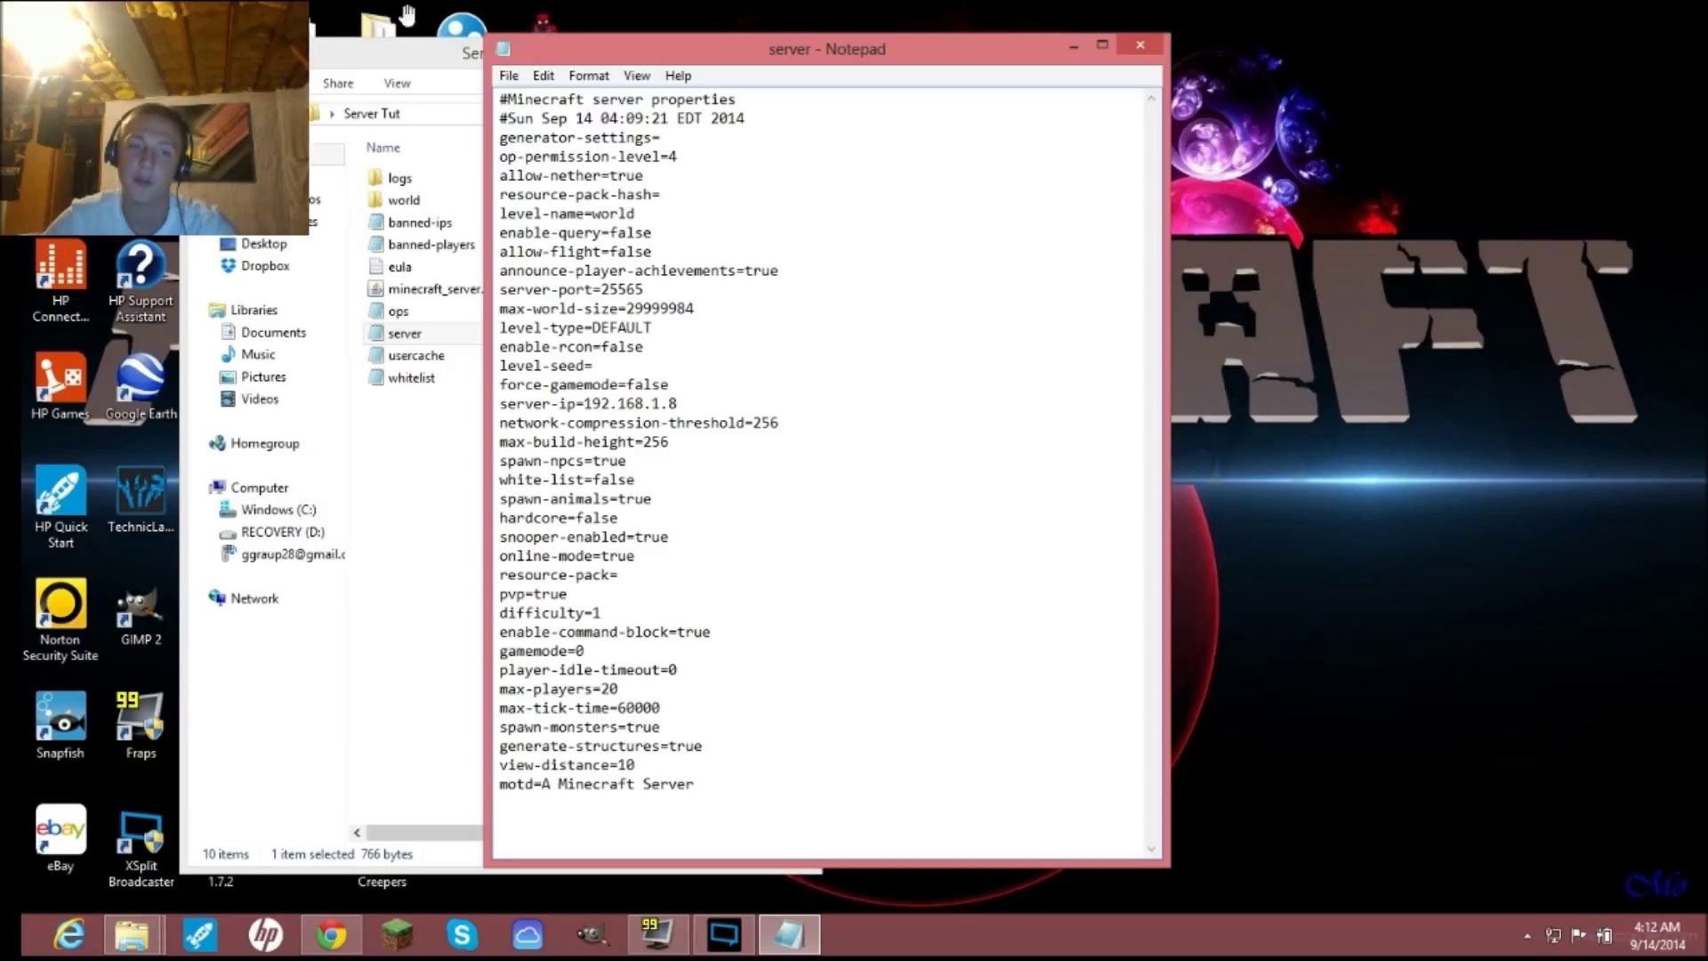
{"action": "left_click", "coordinate": [509, 76]}
{"action": "left_click", "coordinate": [562, 149]}
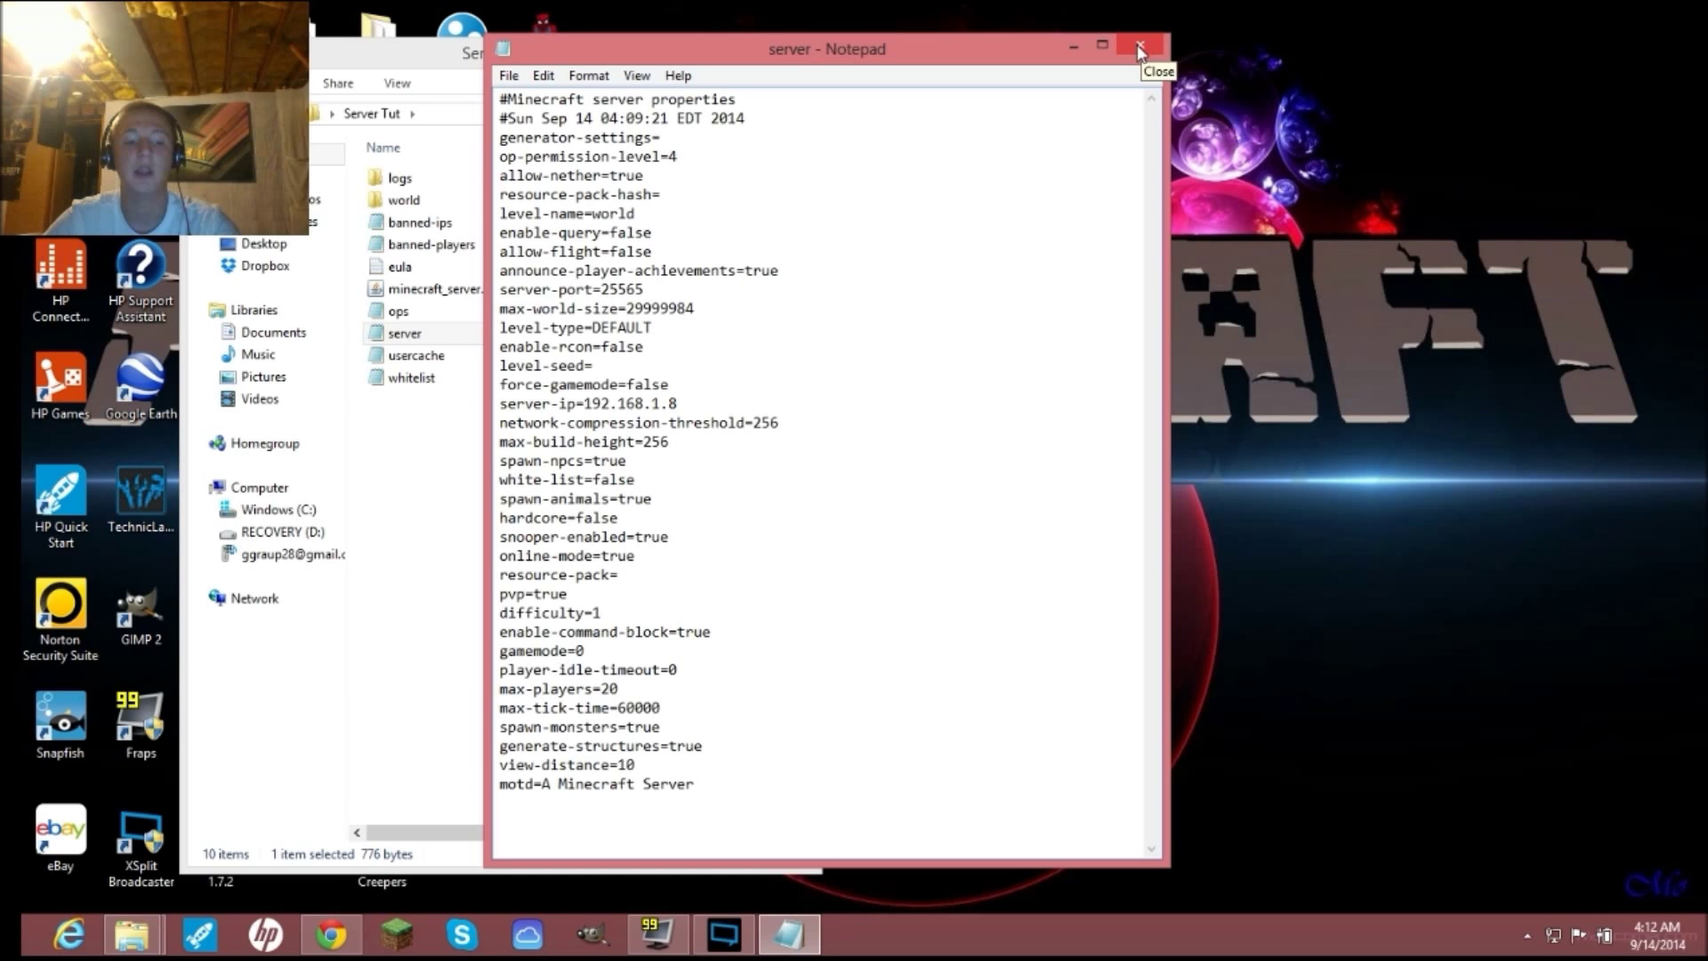
{"action": "left_click", "coordinate": [1127, 45]}
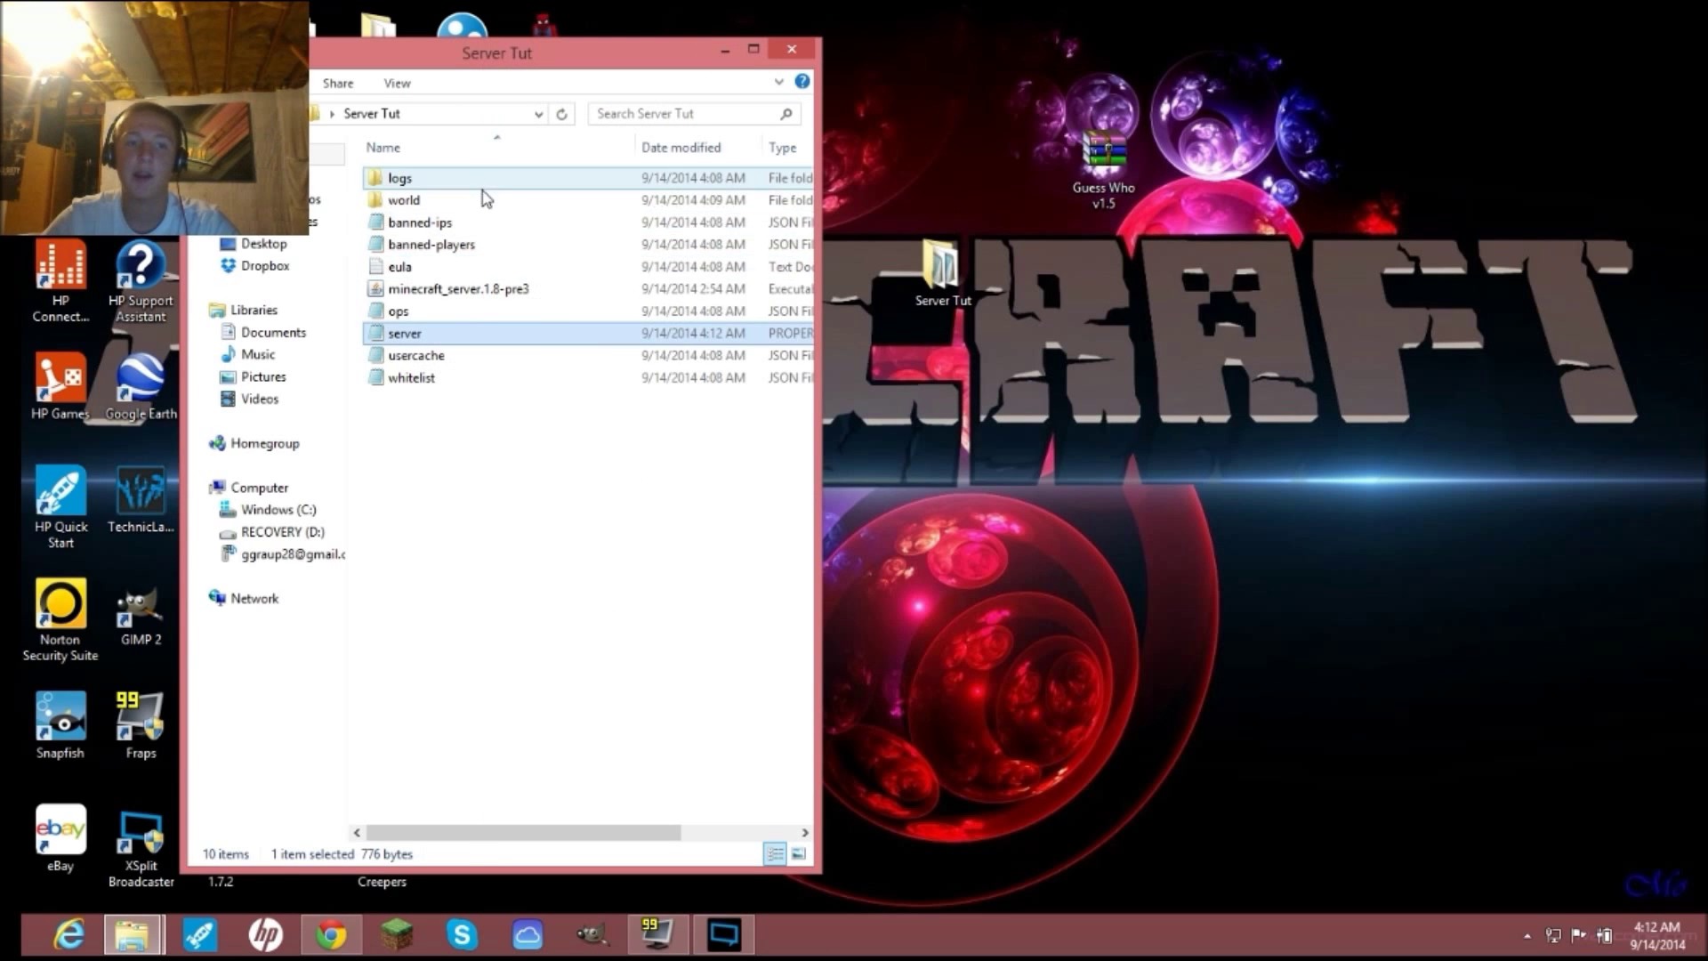
- Delete the world folder from the Server Tut folder
{"action": "left_click_drag", "start_coordinate": [622, 66], "coordinate": [700, 70]}
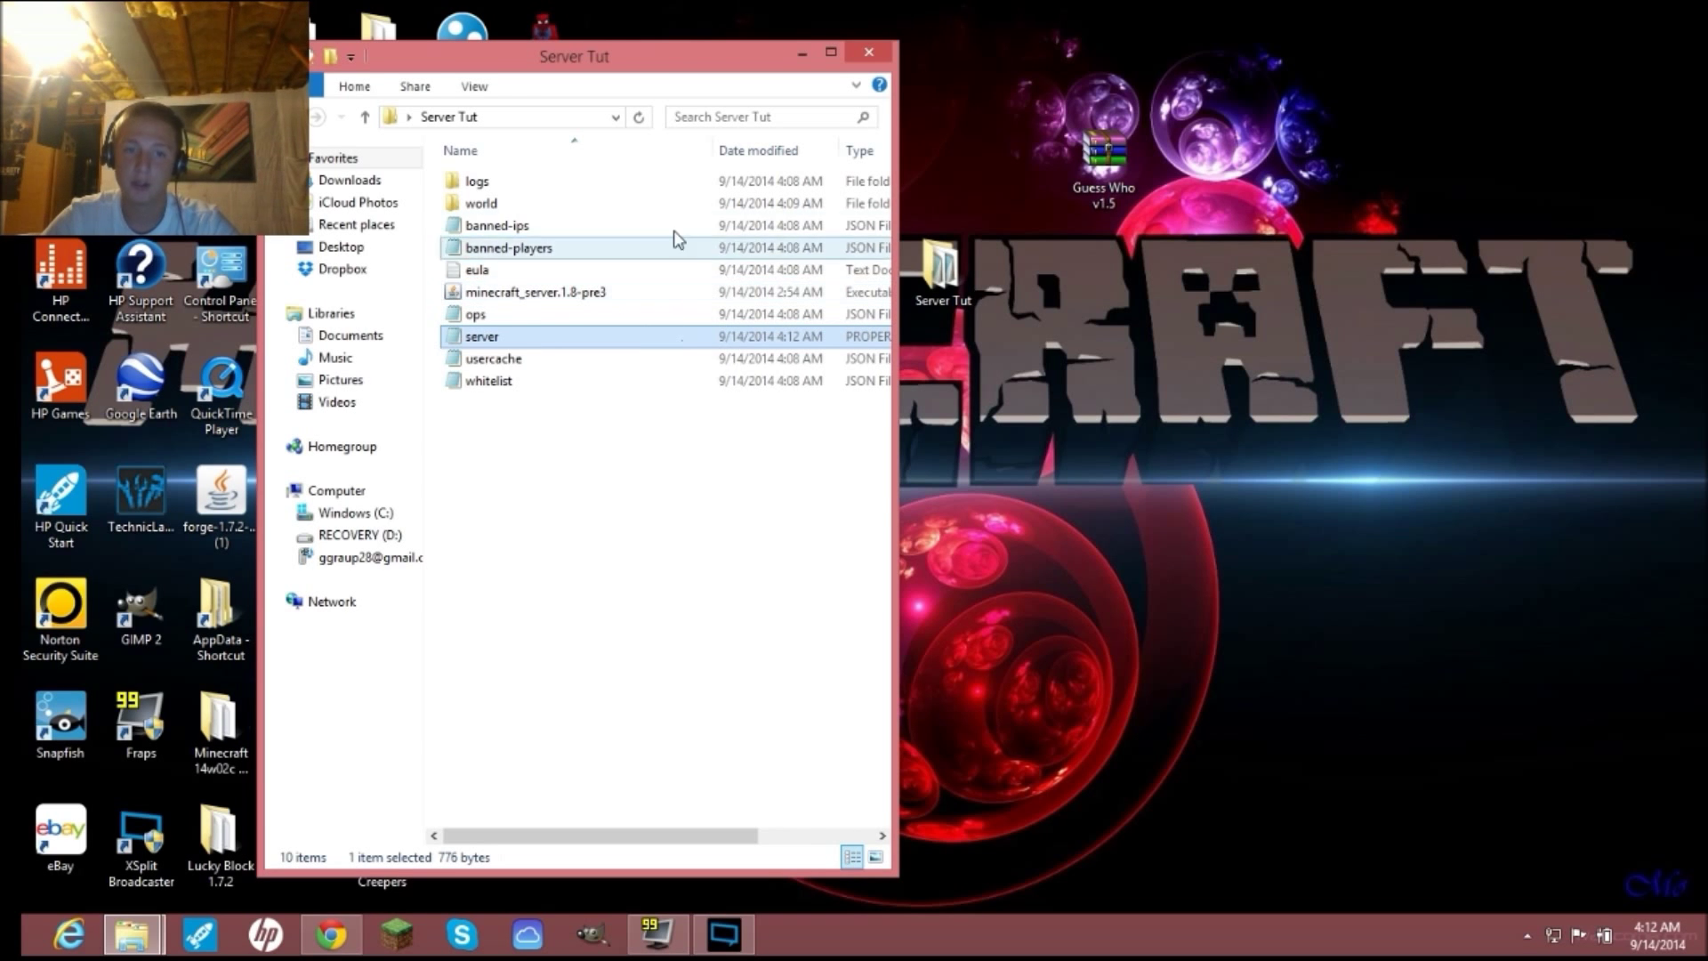
{"action": "left_click", "coordinate": [708, 462]}
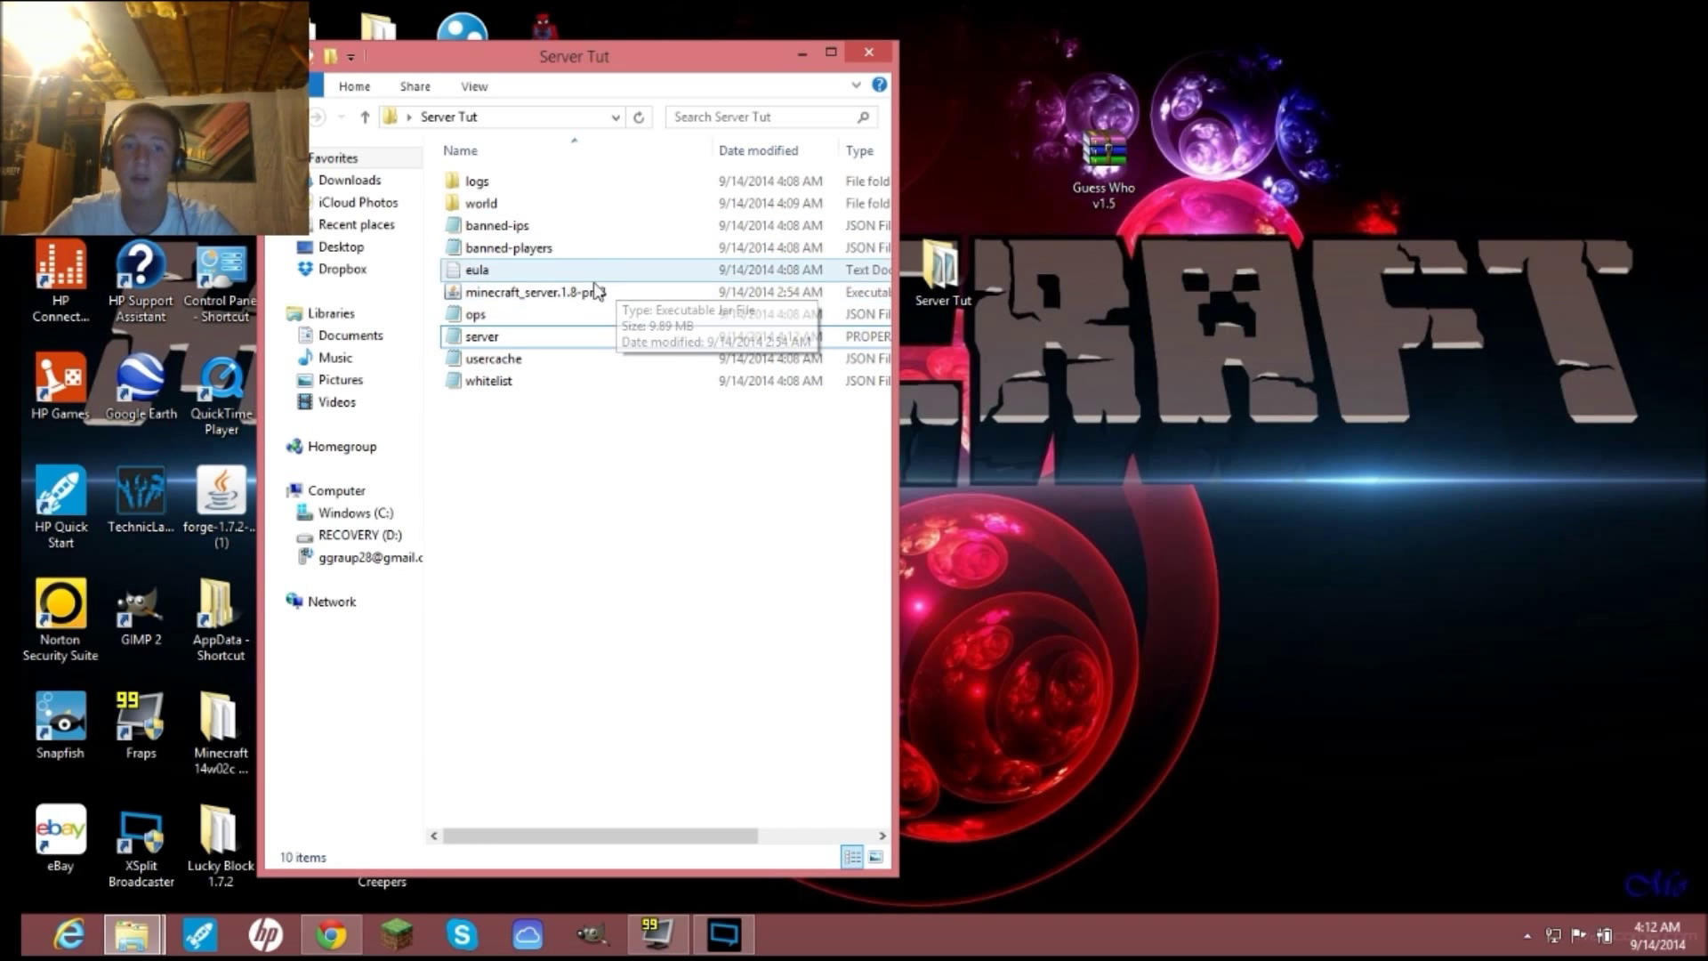
{"action": "right_click", "coordinate": [560, 211]}
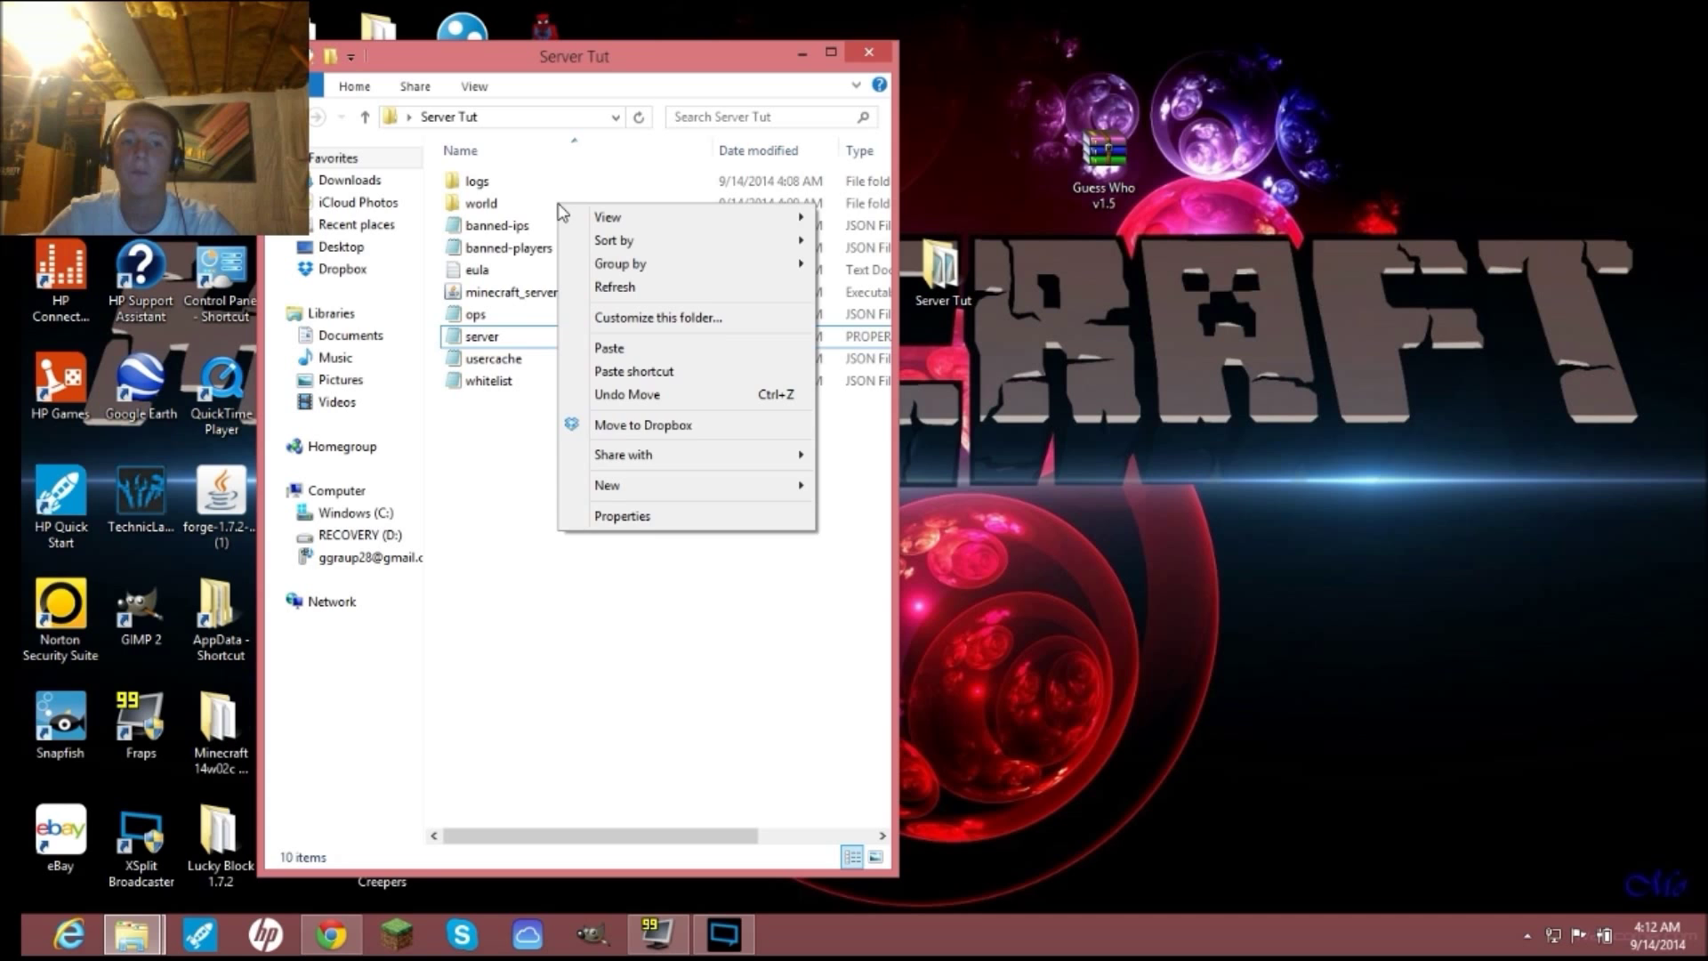
{"action": "left_click", "coordinate": [481, 207]}
{"action": "right_click", "coordinate": [480, 206]}
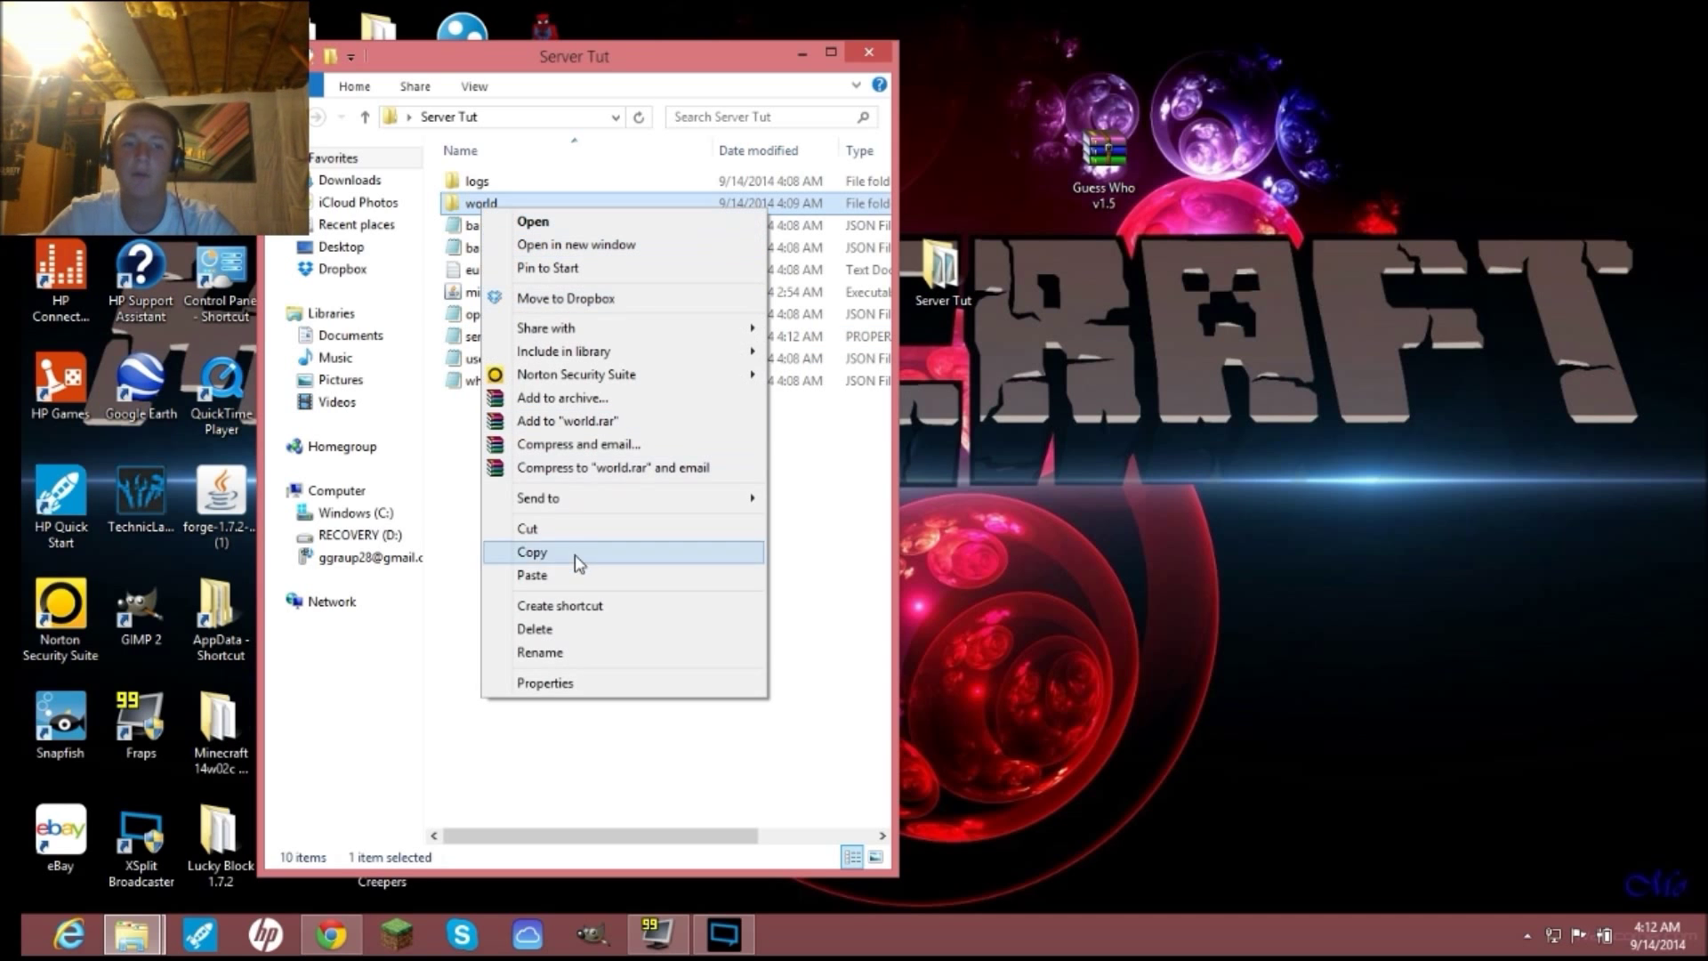
{"action": "left_click", "coordinate": [552, 630]}
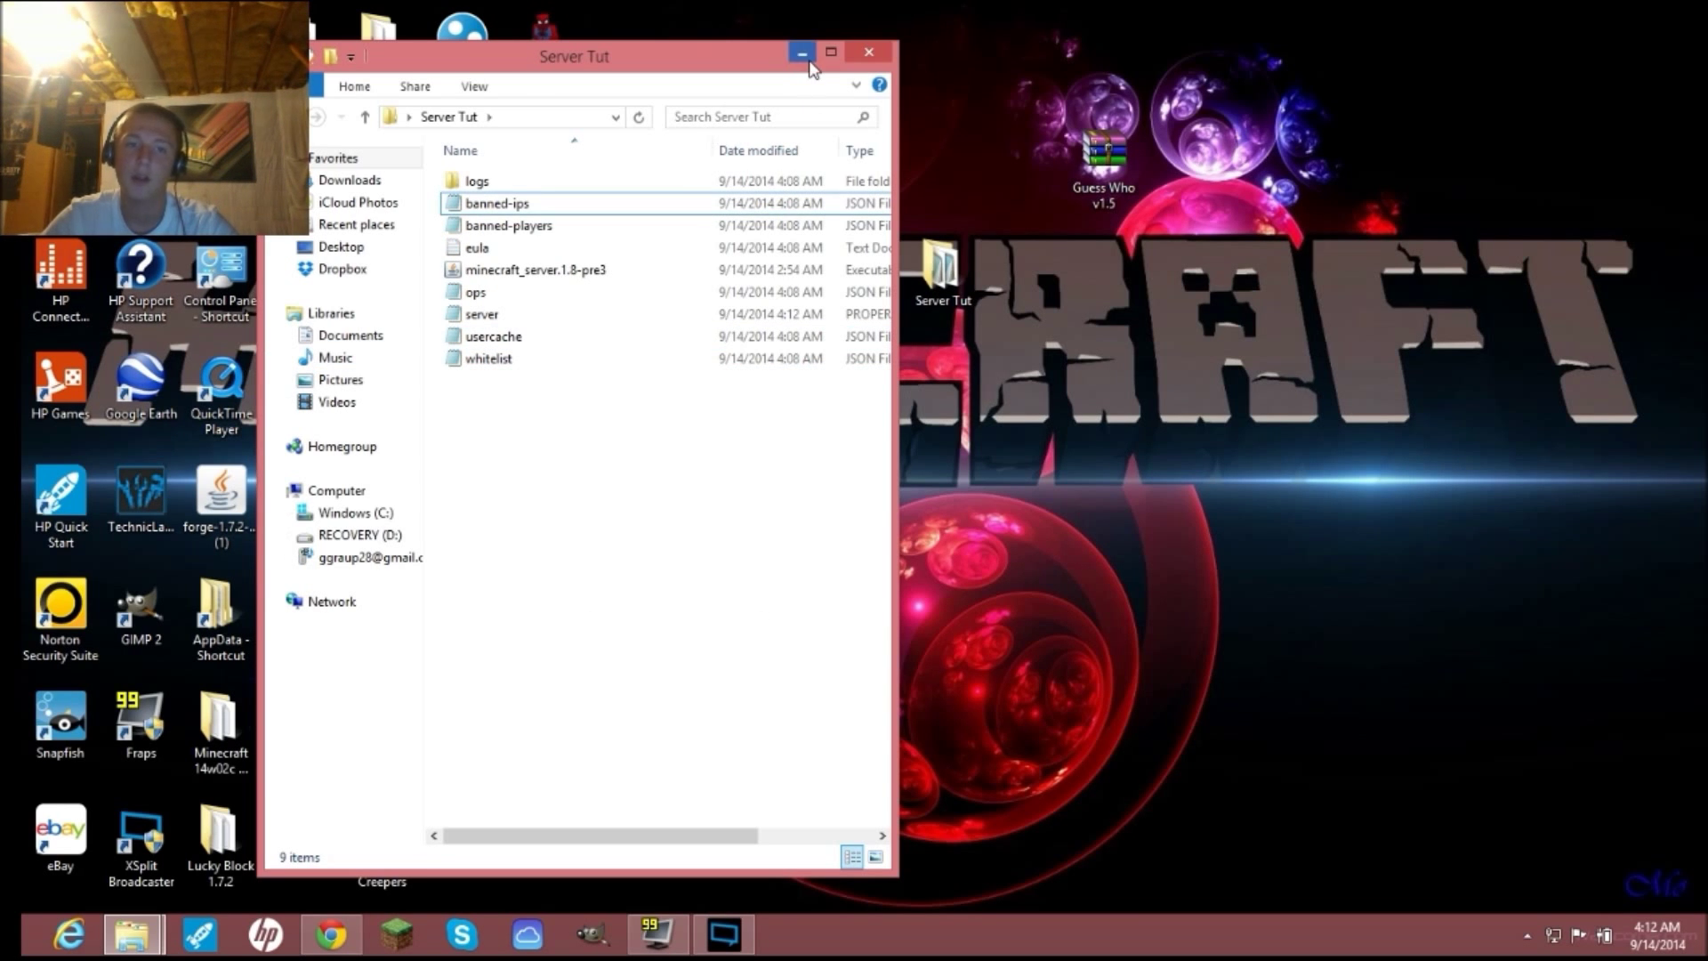
- Place the Server Tut folder beside the Guess Who v1.5 archive on the desktop and open the archive in WinRAR, dismissing the license notice
{"action": "left_click", "coordinate": [802, 53]}
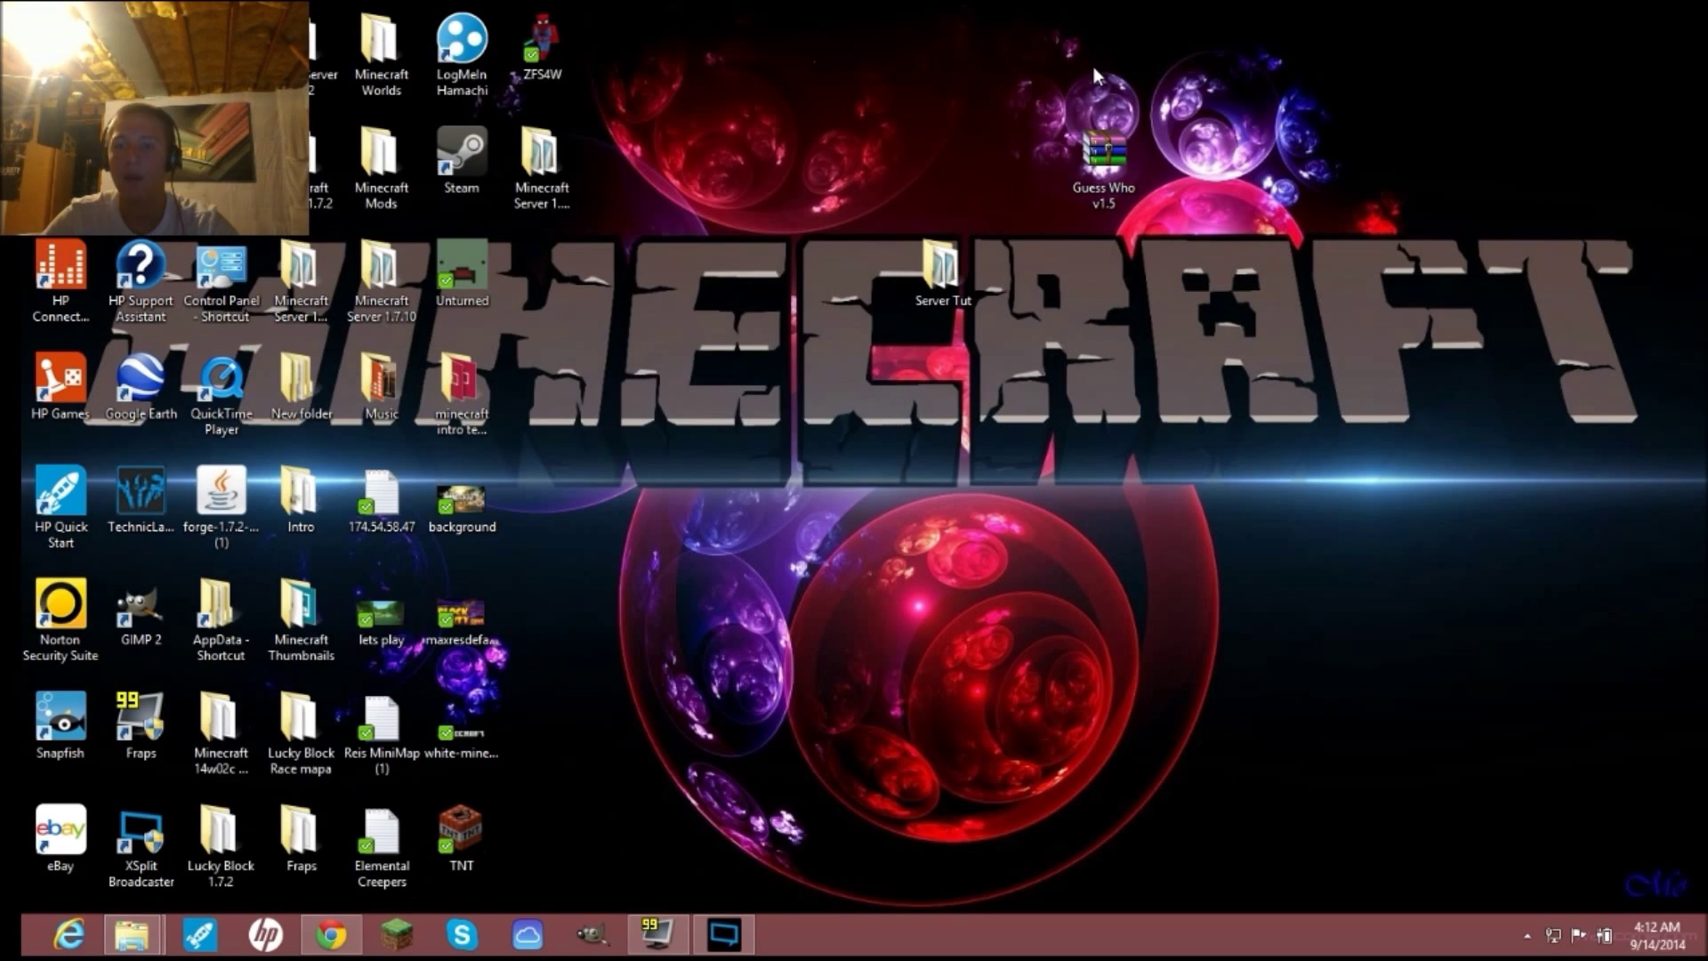
{"action": "left_click_drag", "start_coordinate": [975, 283], "coordinate": [977, 169]}
{"action": "double_click", "coordinate": [1103, 160]}
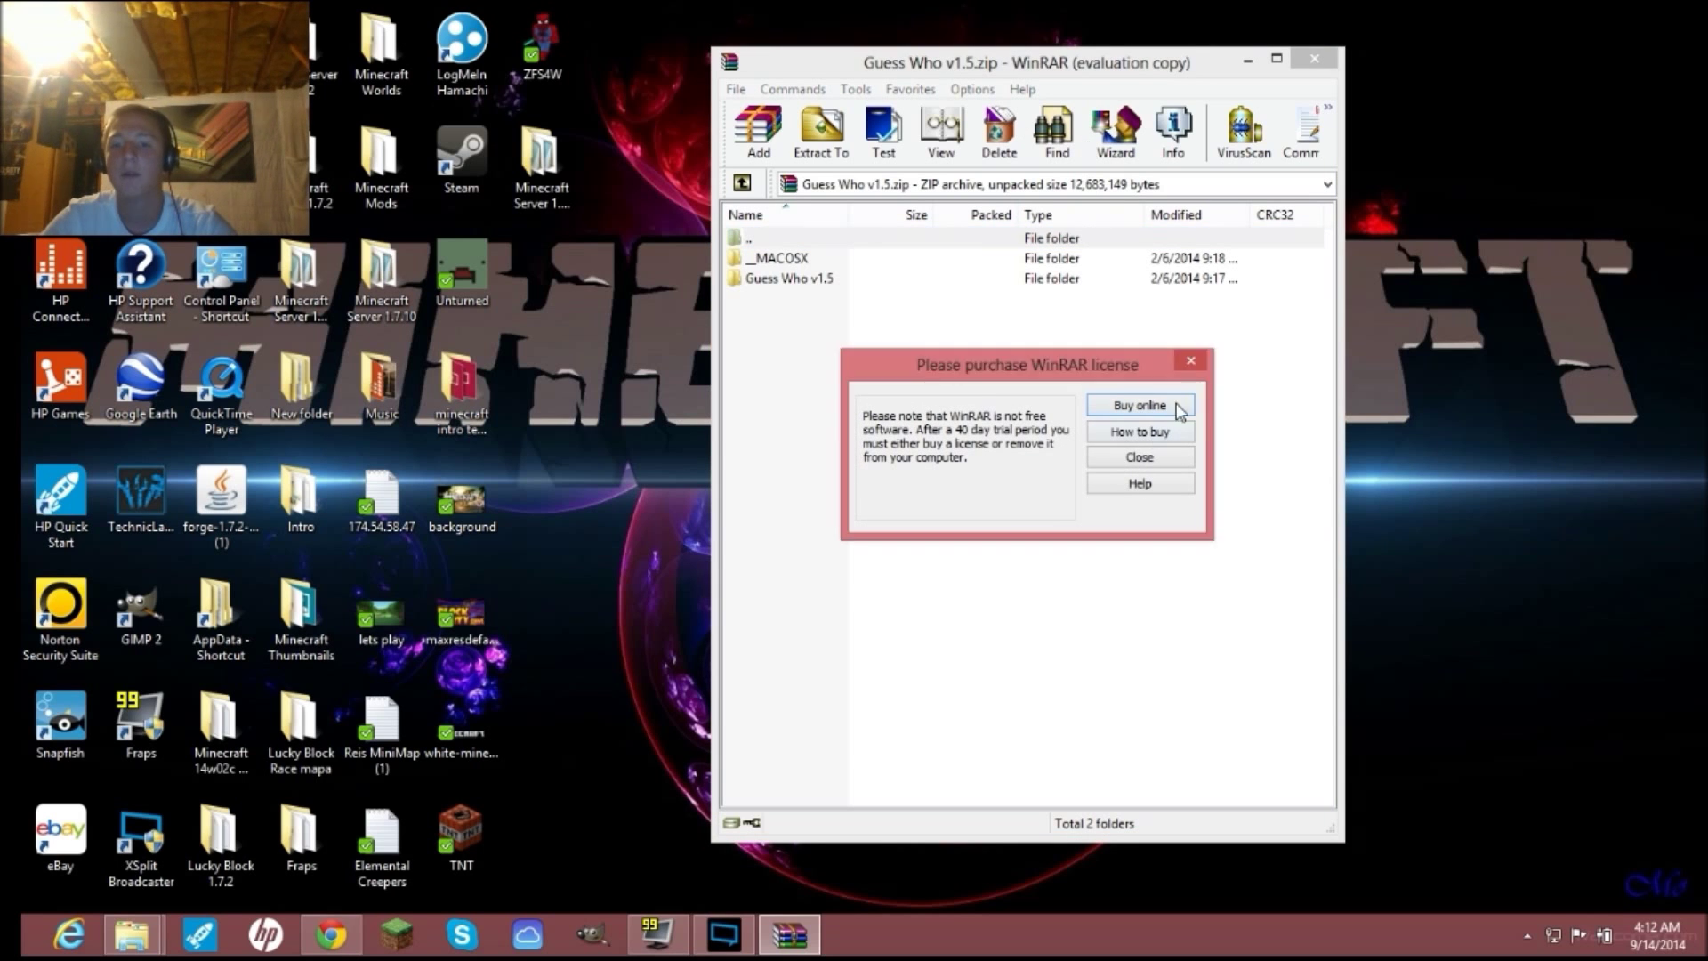
{"action": "left_click", "coordinate": [1190, 360]}
{"action": "left_click_drag", "start_coordinate": [1112, 74], "coordinate": [1358, 239]}
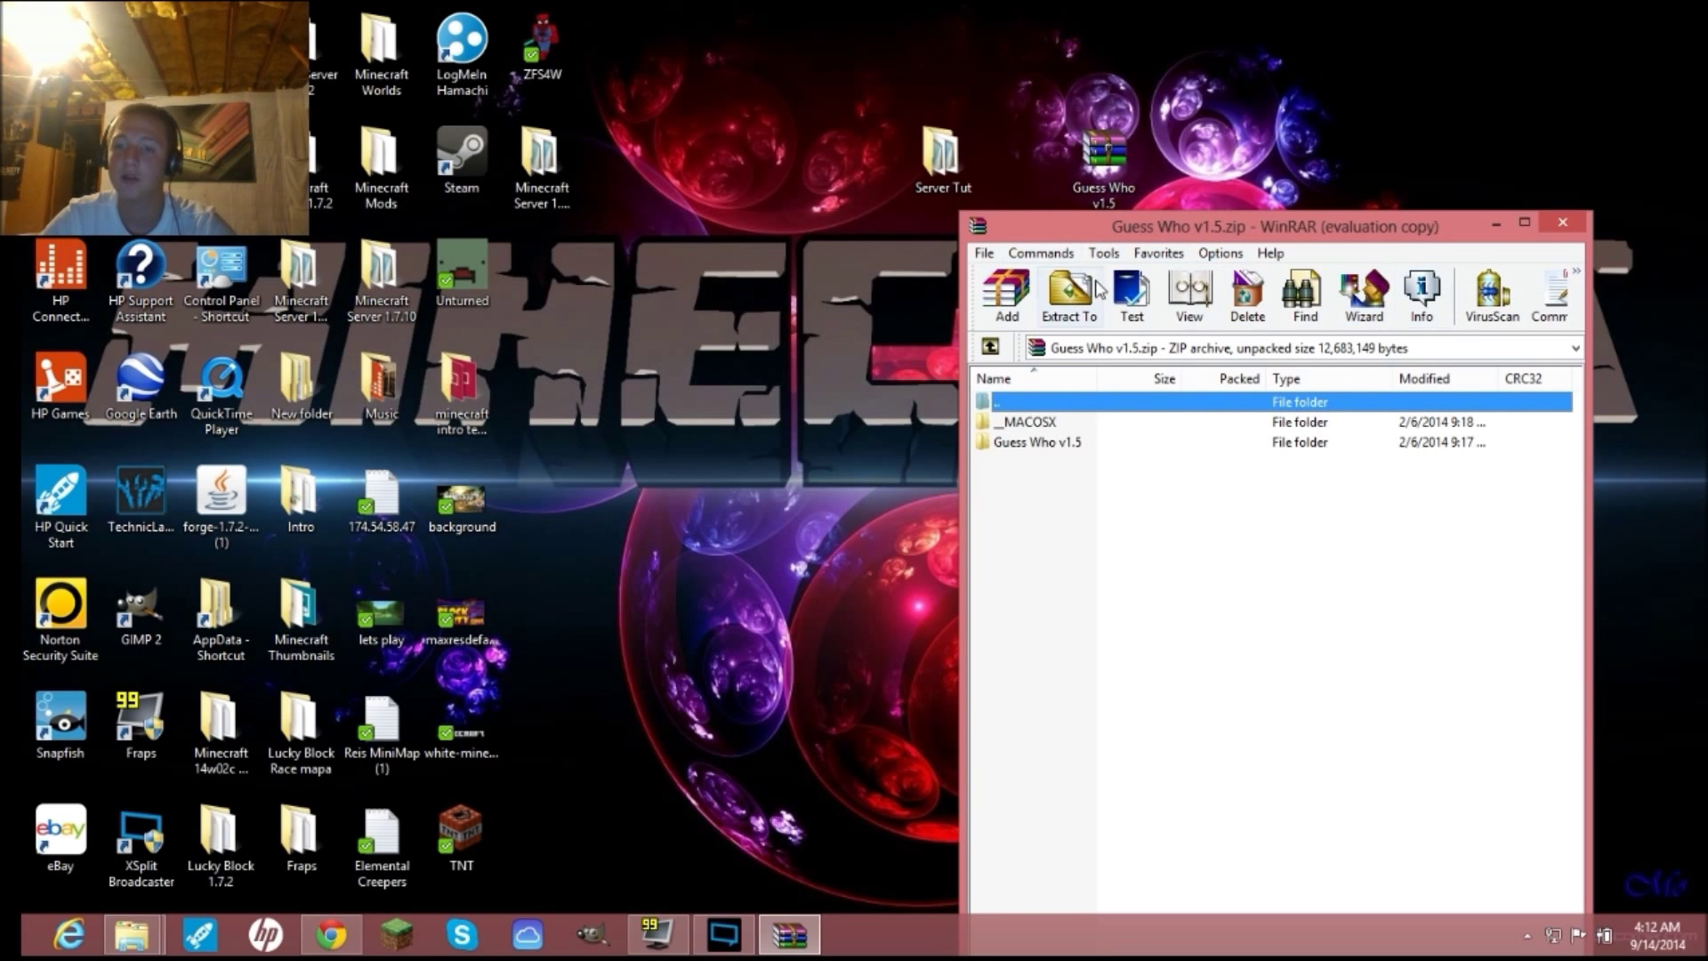
{"action": "left_click_drag", "start_coordinate": [1161, 229], "coordinate": [1167, 87]}
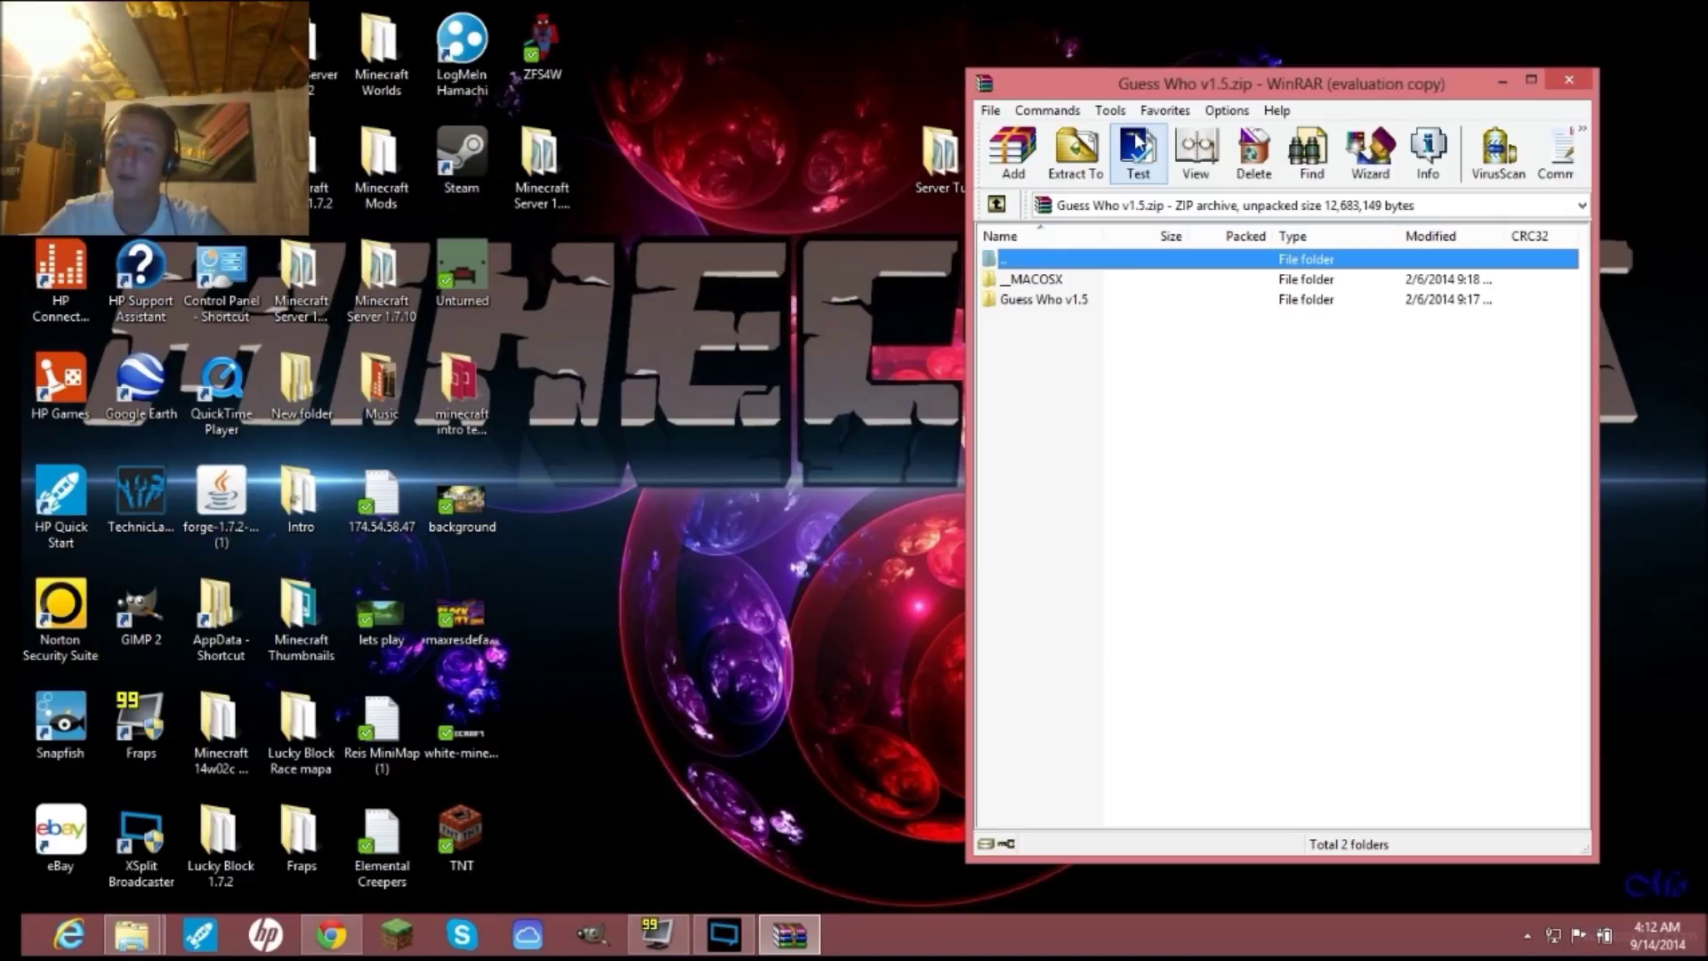
- Extract the Guess Who v1.5 folder from the archive to the desktop and close WinRAR
{"action": "left_click", "coordinate": [1088, 302]}
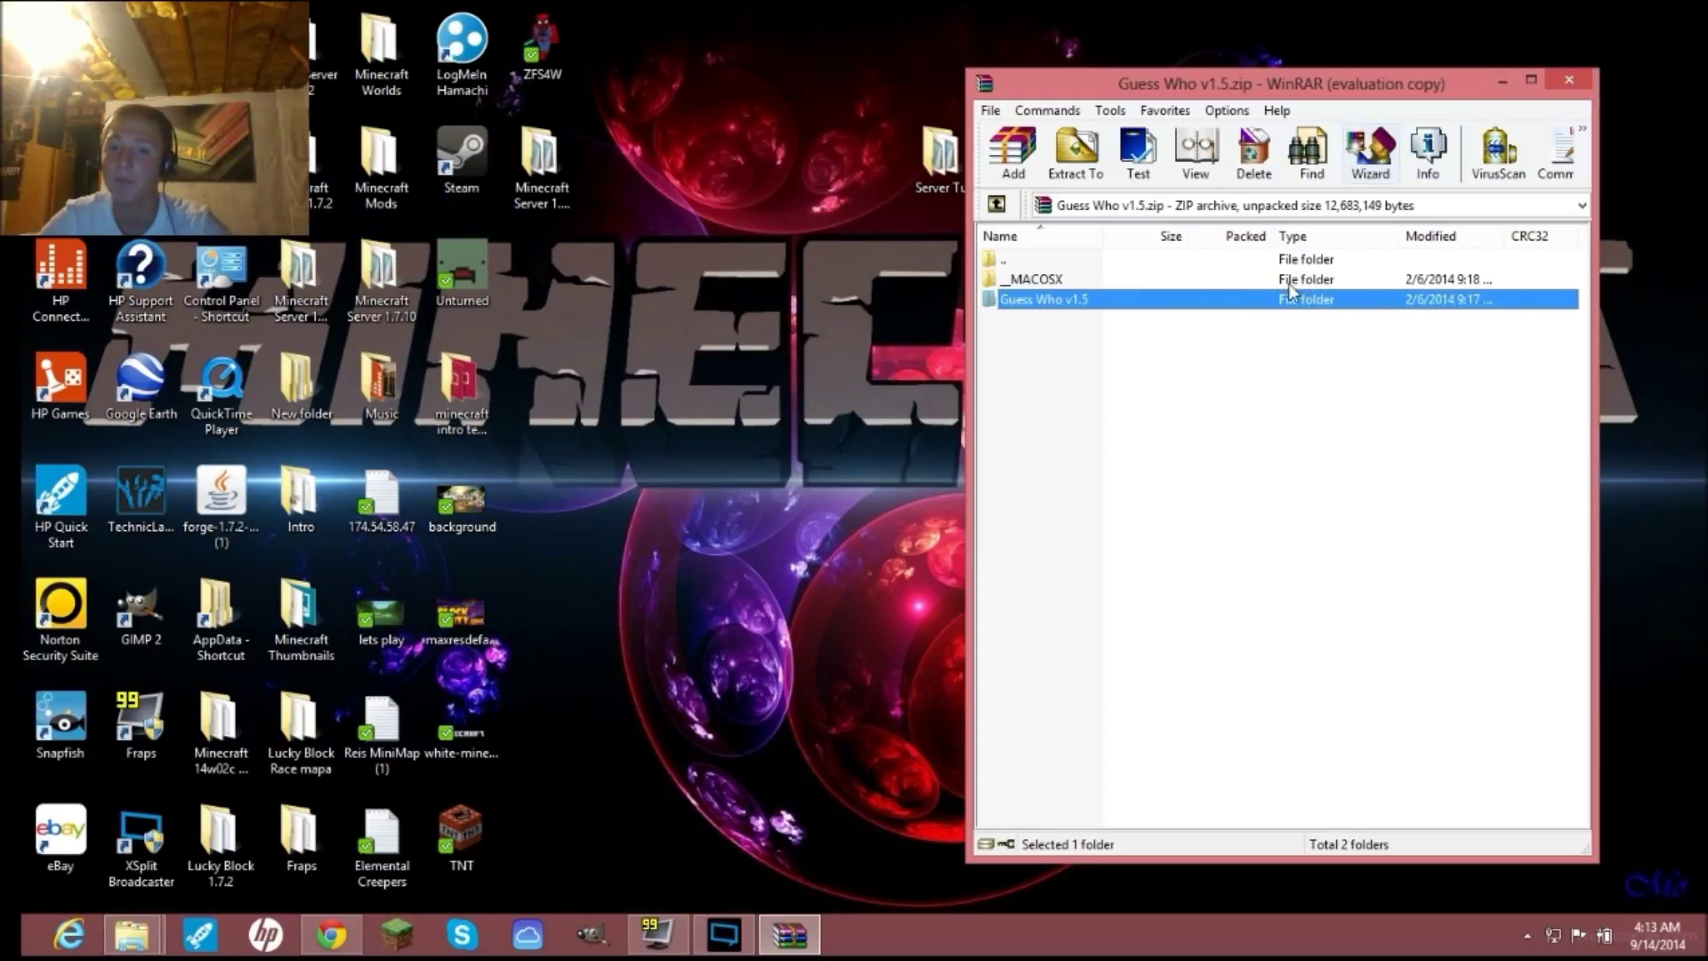
{"action": "left_click", "coordinate": [1119, 280]}
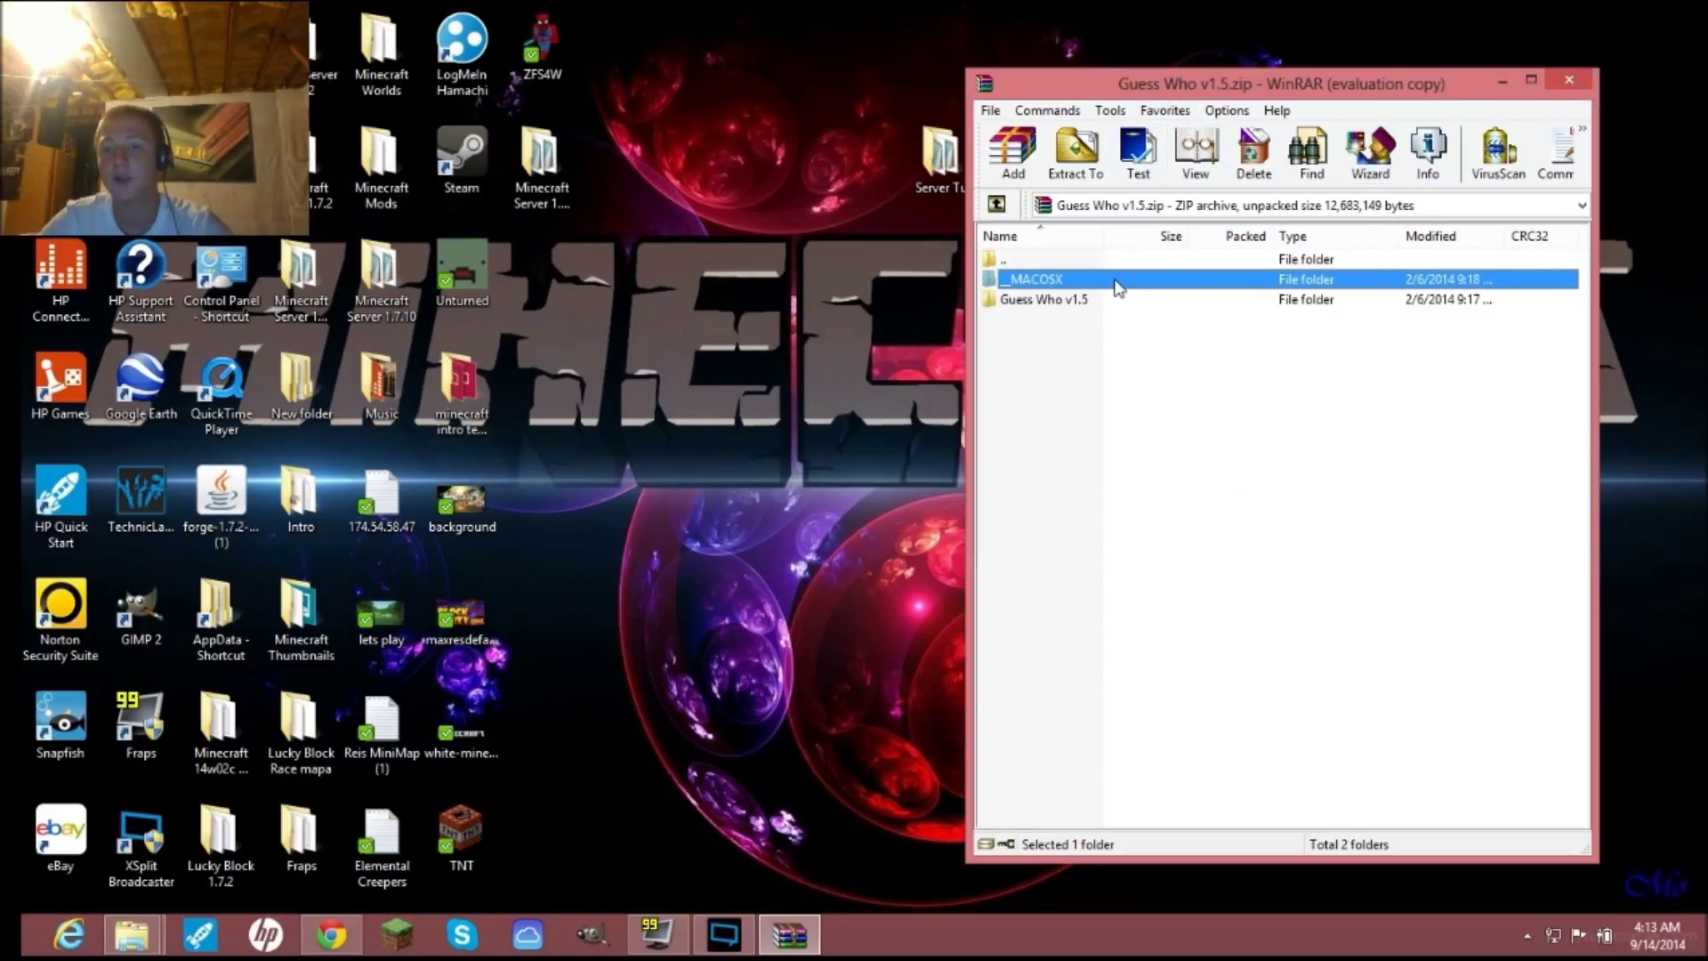
{"action": "left_click", "coordinate": [1102, 302]}
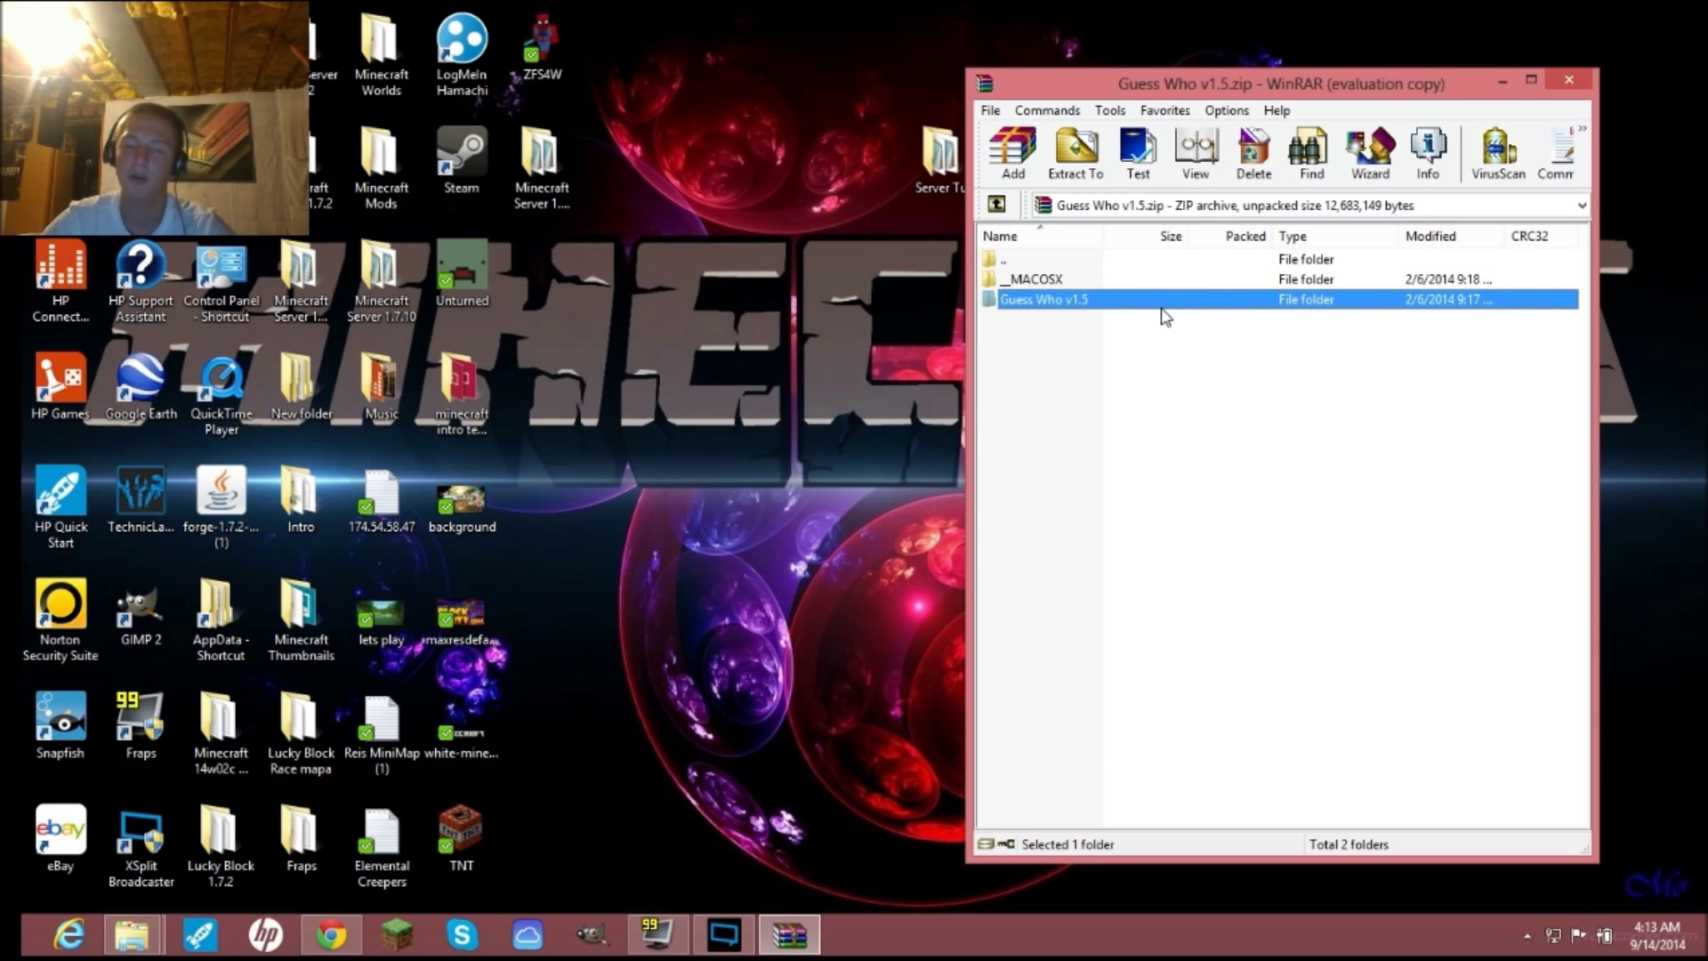
{"action": "left_click_drag", "start_coordinate": [1166, 317], "coordinate": [756, 238]}
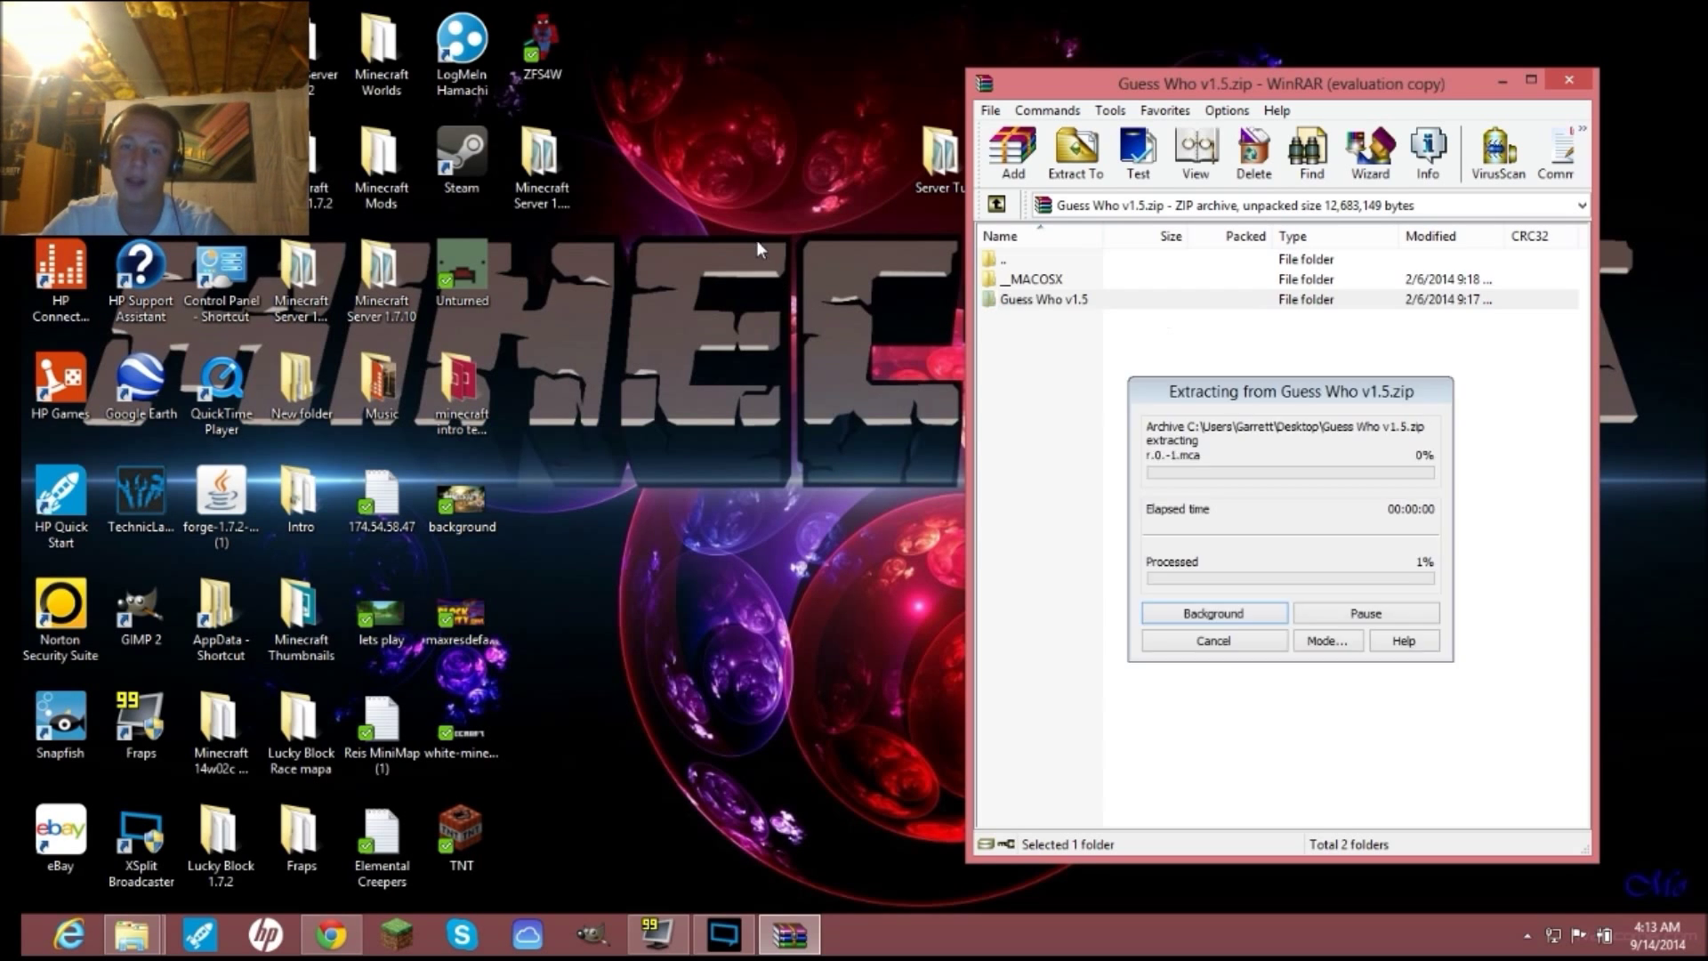
{"action": "left_click_drag", "start_coordinate": [778, 166], "coordinate": [777, 264]}
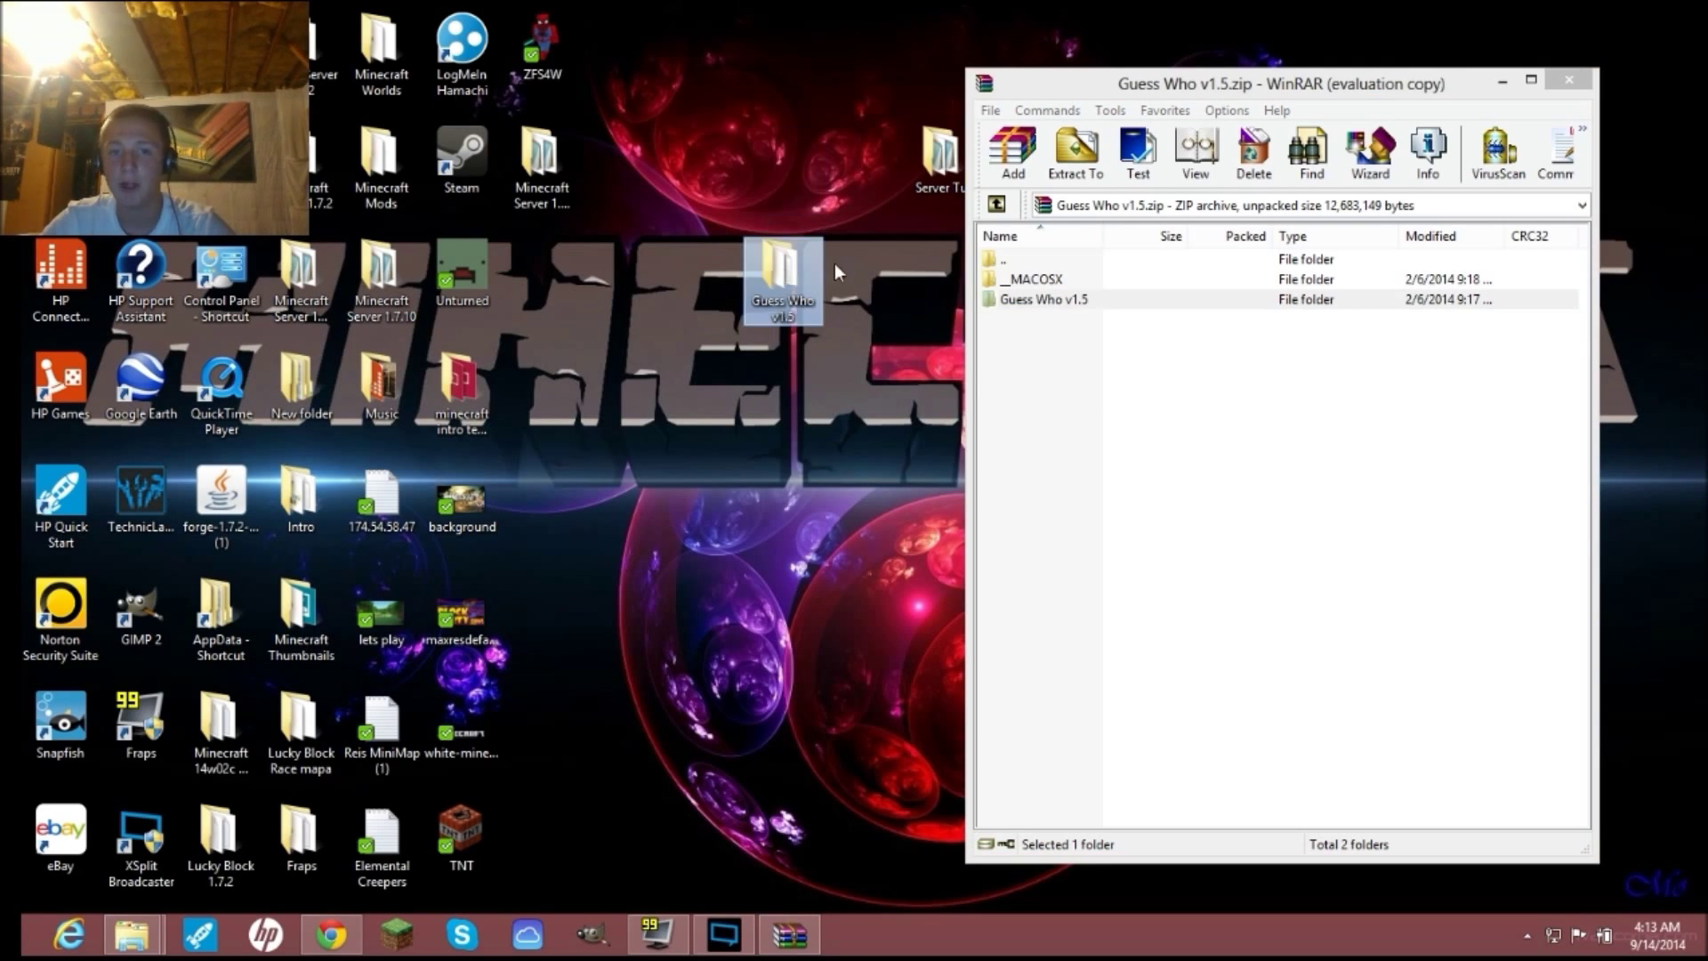
{"action": "left_click", "coordinate": [1569, 81]}
- Try placing the extracted Guess Who v1.5 folder inside Server Tut, and move it back out to the desktop
{"action": "left_click_drag", "start_coordinate": [781, 271], "coordinate": [952, 165]}
{"action": "double_click", "coordinate": [943, 167]}
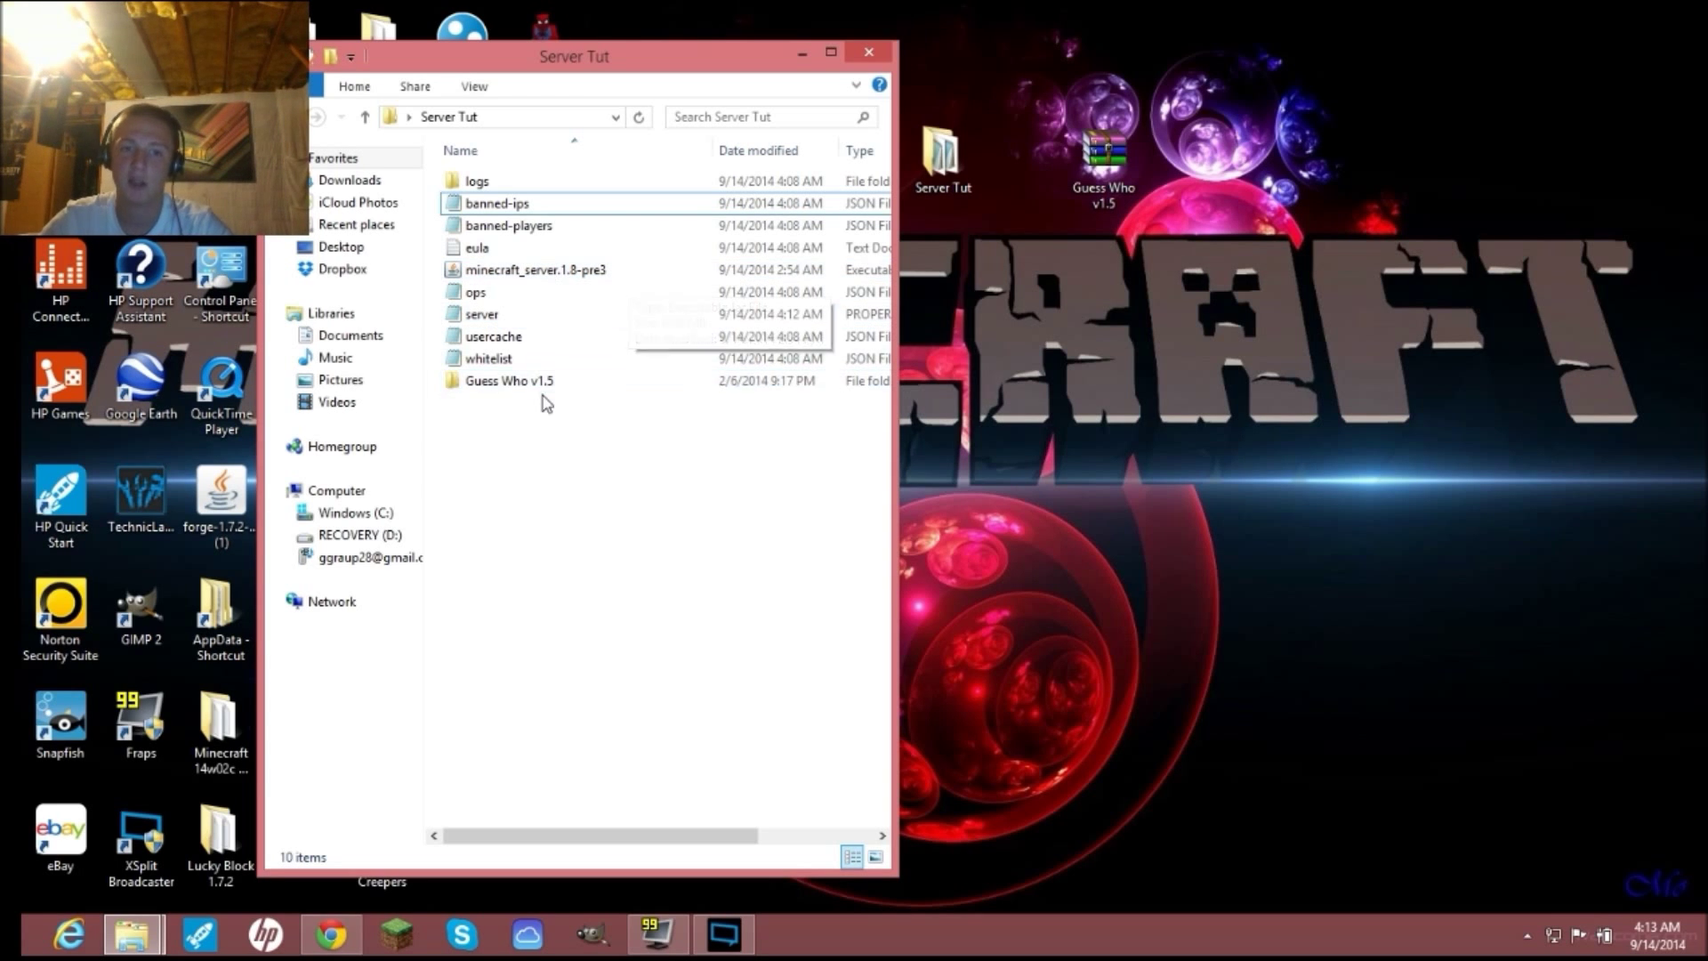
{"action": "left_click_drag", "start_coordinate": [553, 384], "coordinate": [1137, 388]}
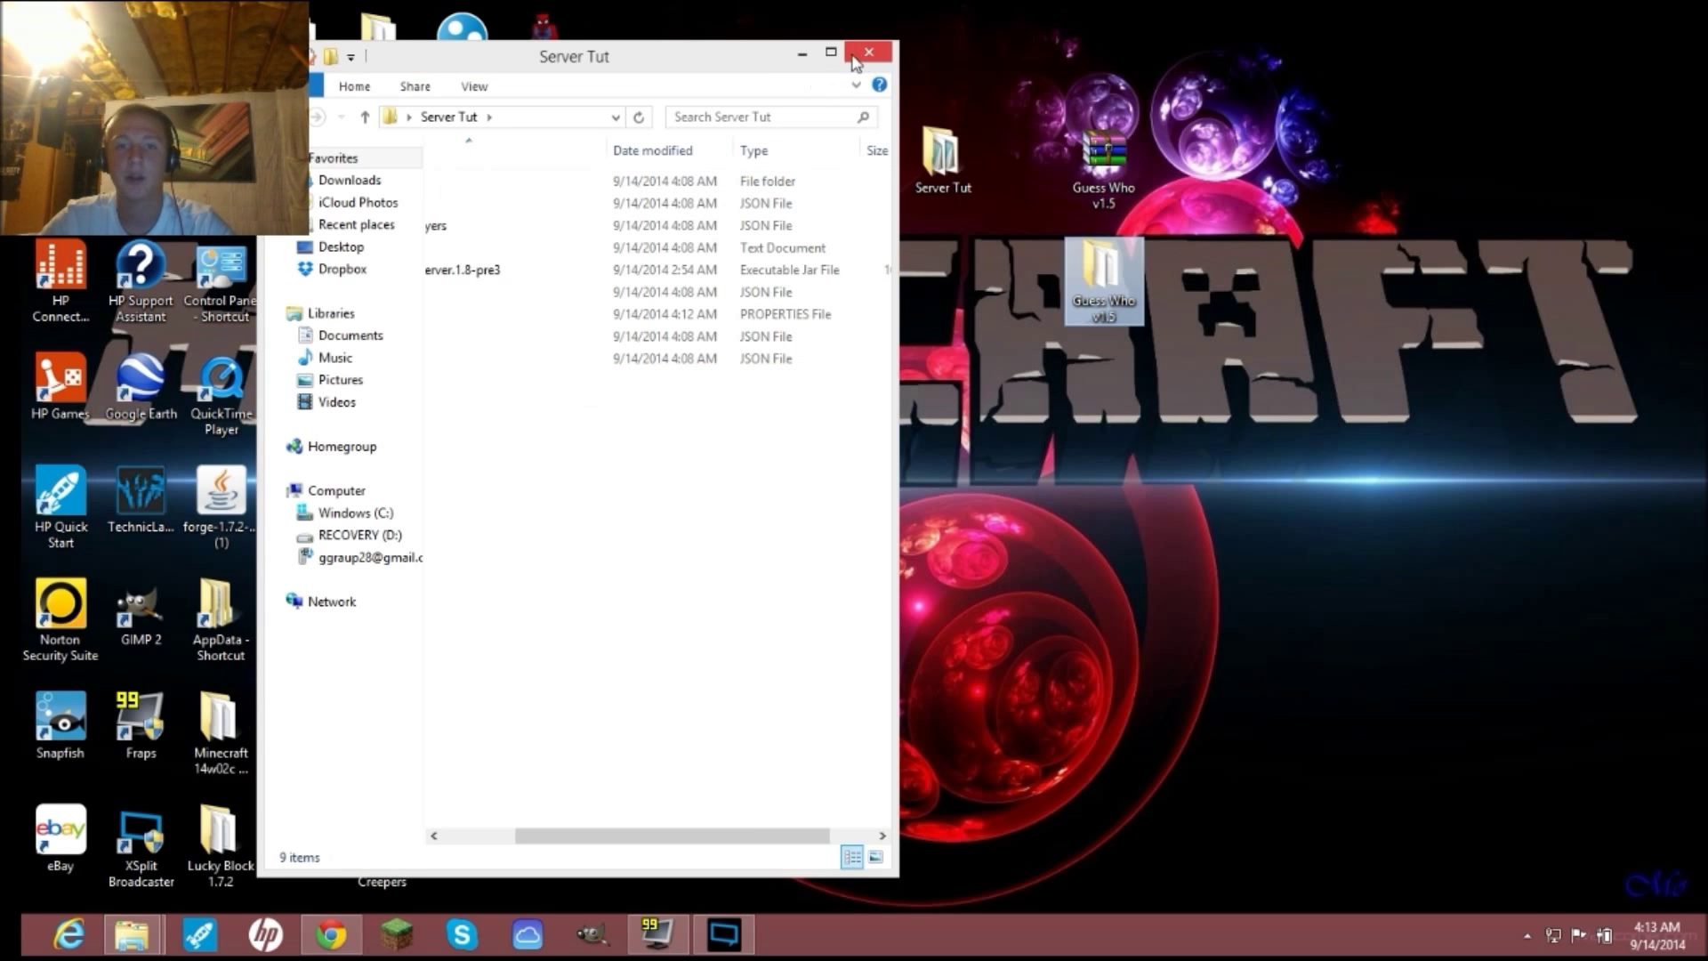
{"action": "left_click", "coordinate": [725, 769]}
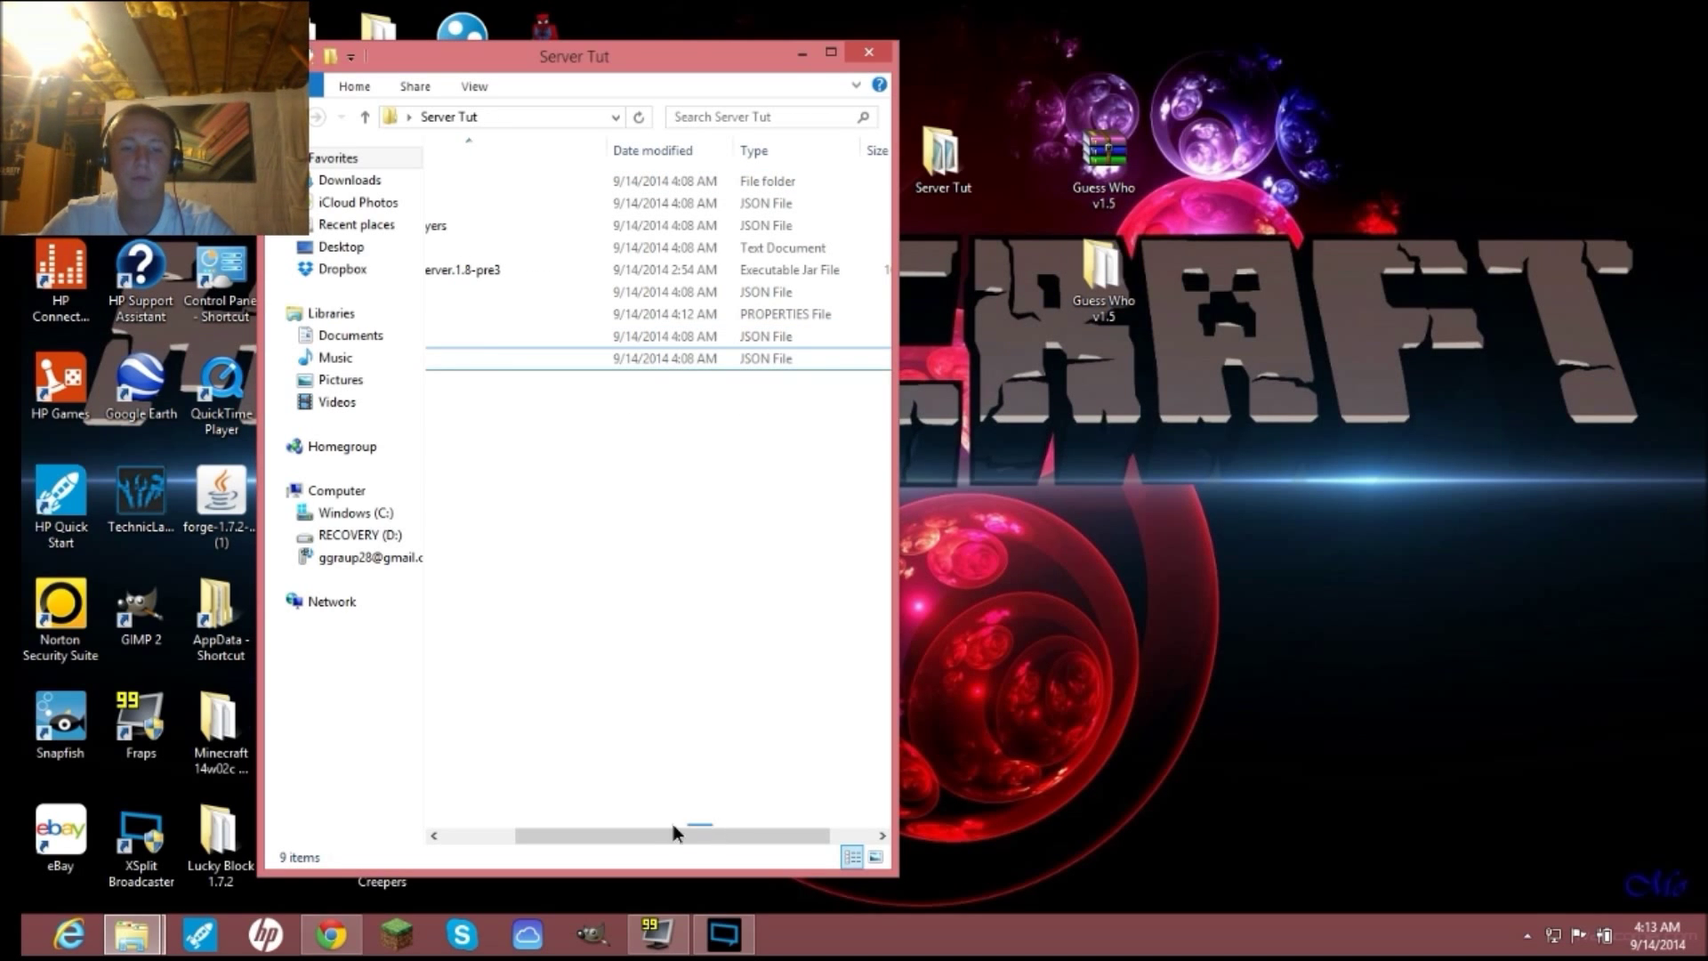
{"action": "left_click_drag", "start_coordinate": [691, 836], "coordinate": [618, 836]}
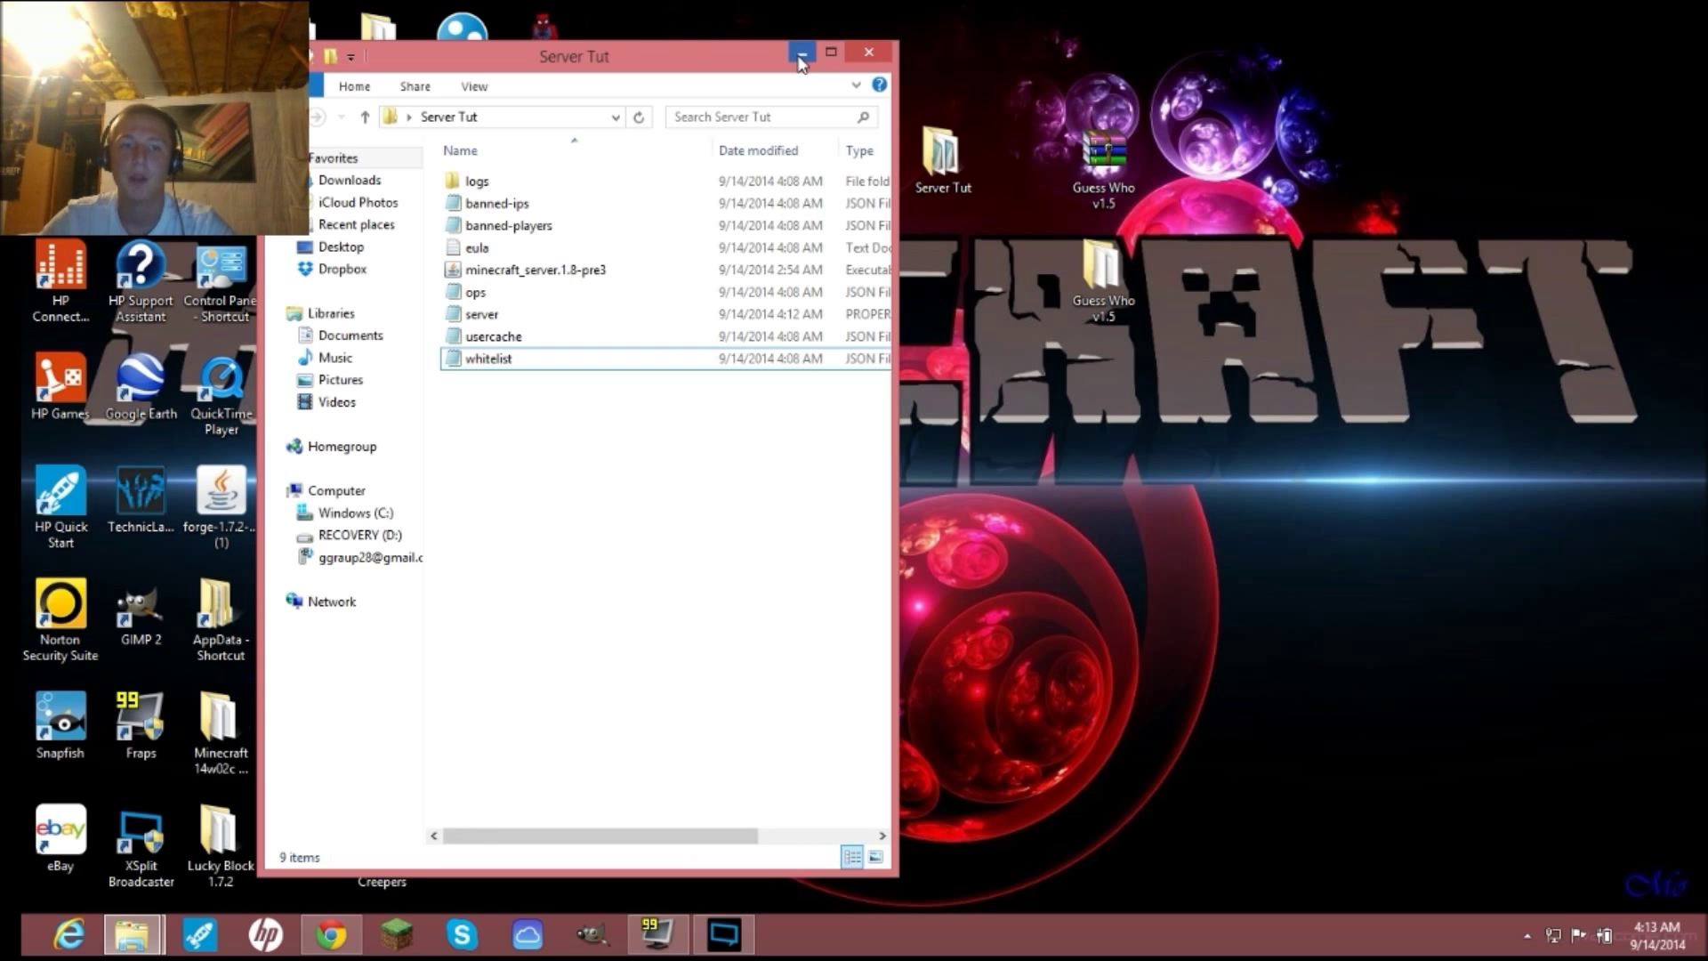
- Open the extracted Guess Who v1.5 folder on the desktop to view its contents
{"action": "right_click", "coordinate": [1116, 282]}
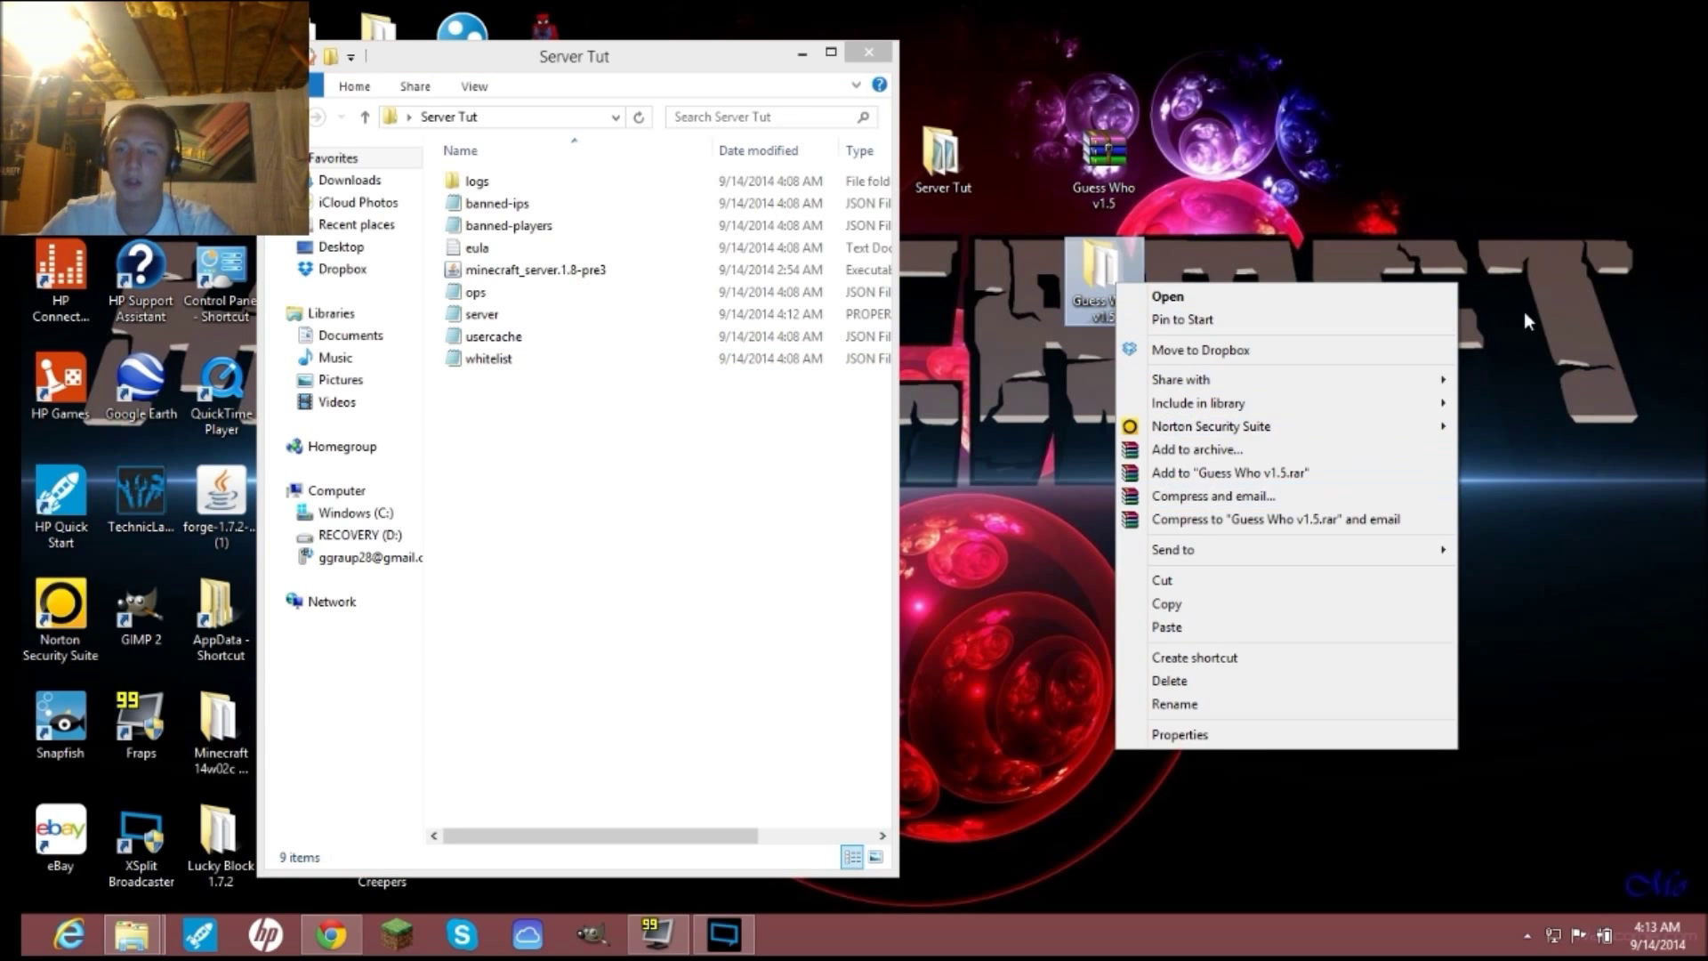
{"action": "left_click", "coordinate": [1506, 319]}
{"action": "double_click", "coordinate": [1126, 298]}
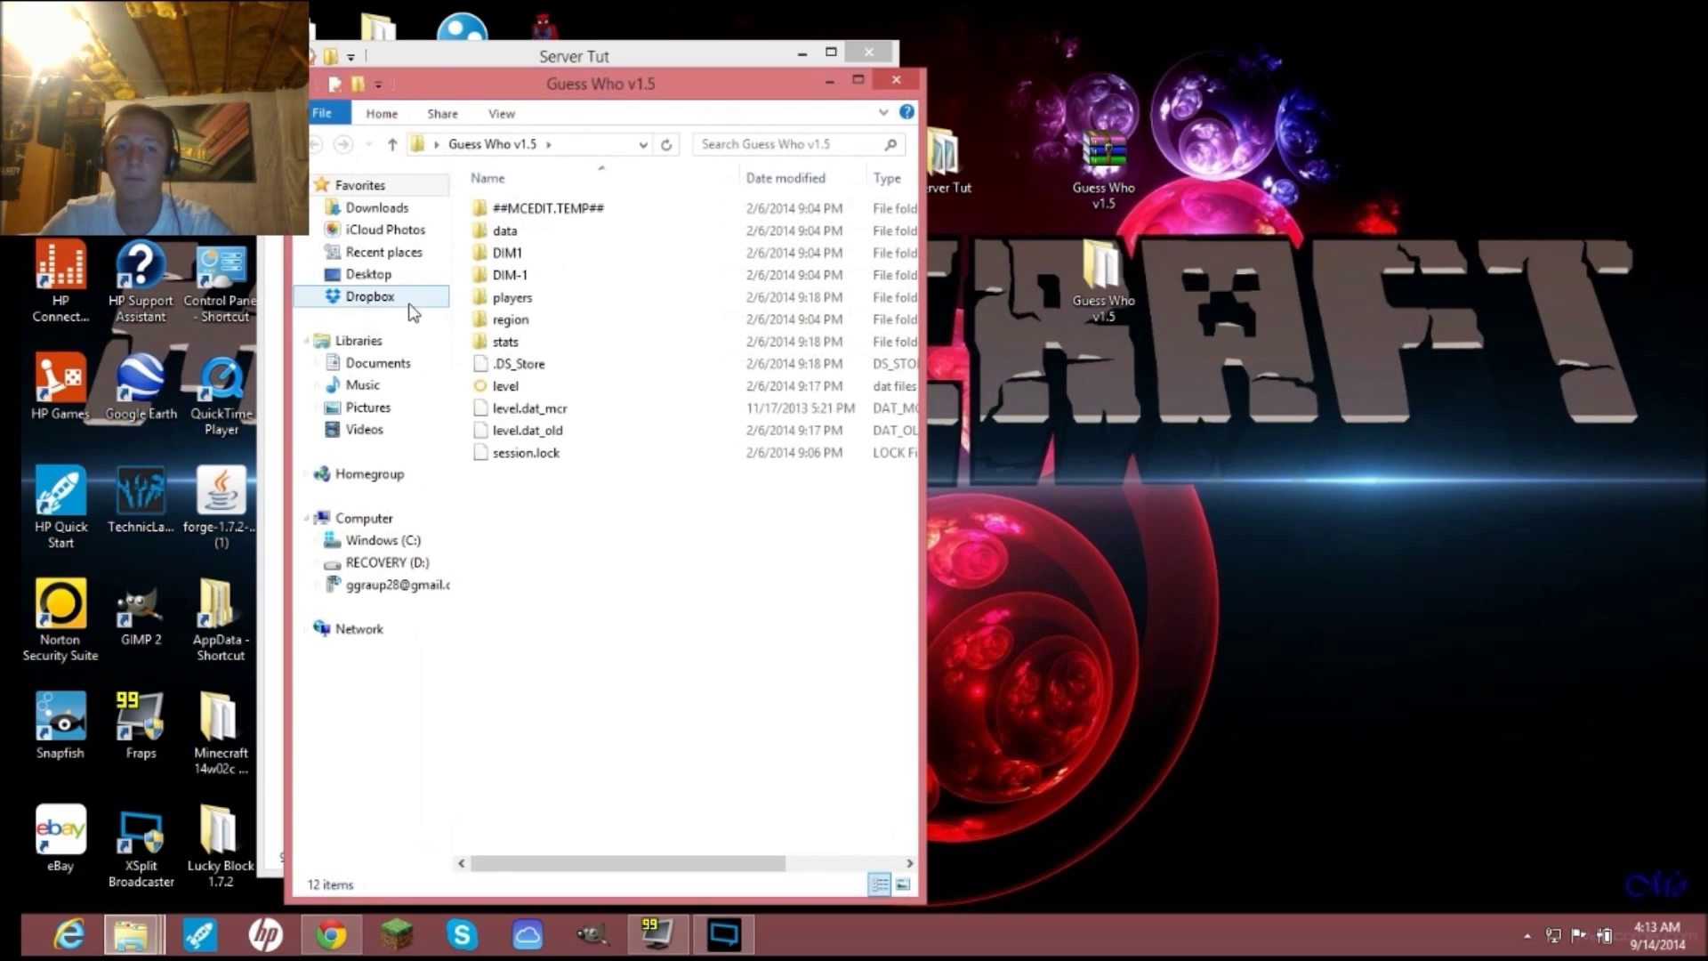
- Cut all the map files and folders inside the Guess Who v1.5 folder
{"action": "left_click_drag", "start_coordinate": [554, 510], "coordinate": [548, 148]}
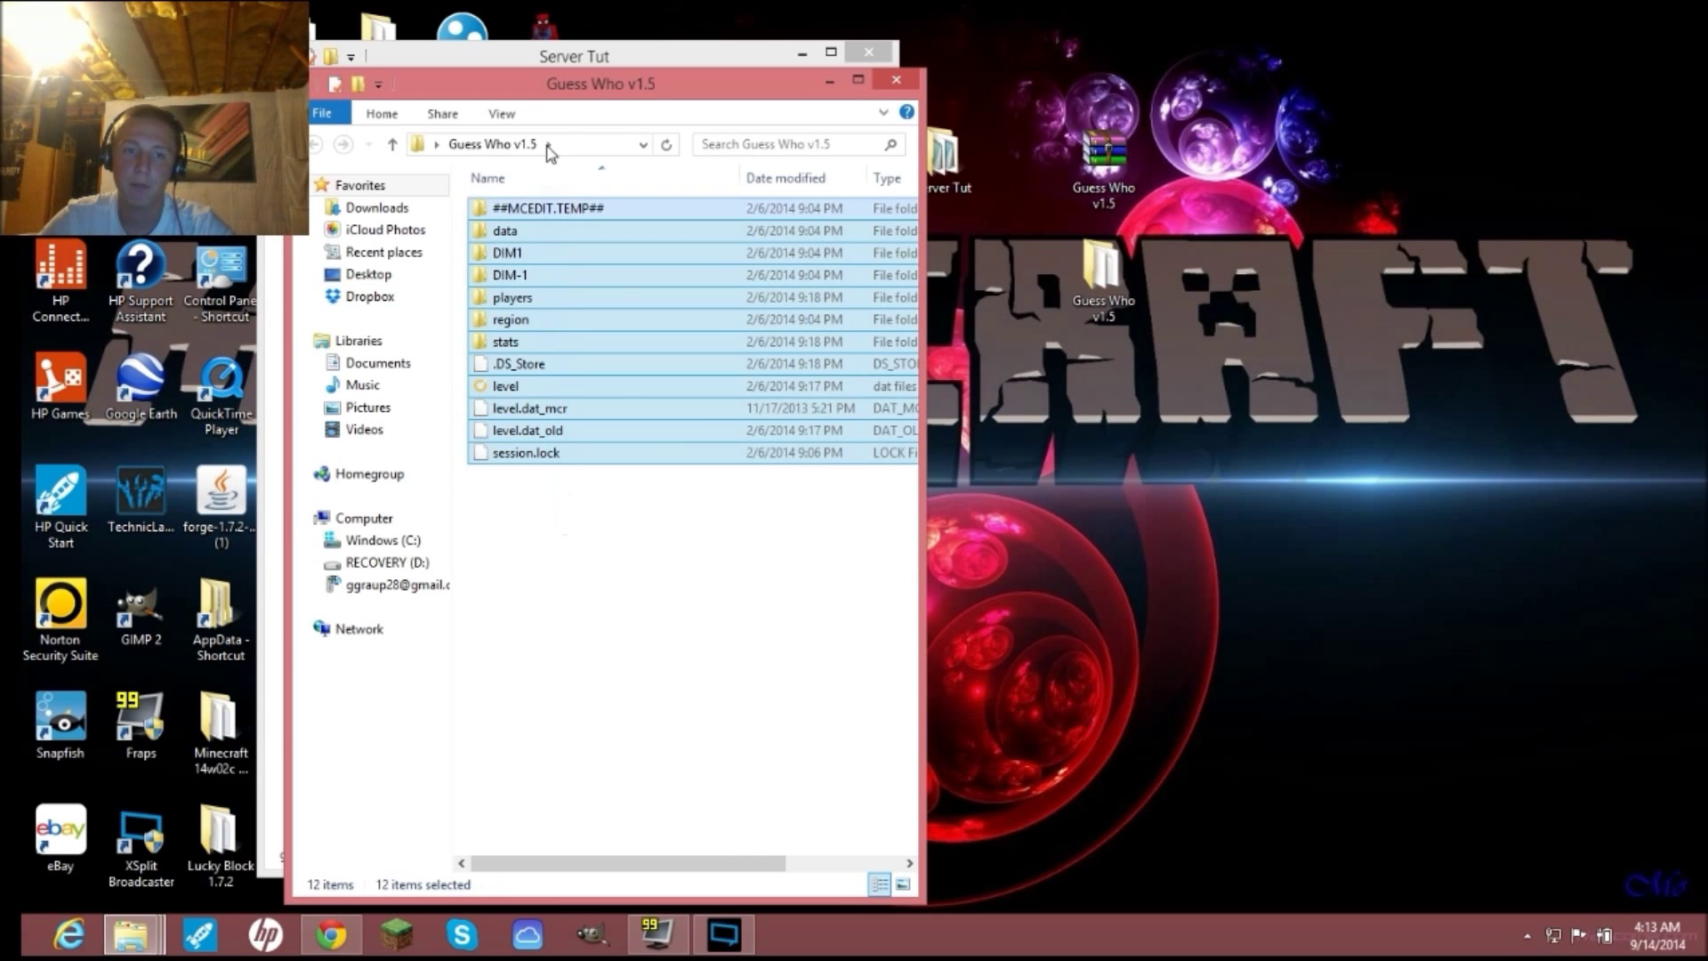
{"action": "right_click", "coordinate": [569, 265]}
{"action": "left_click", "coordinate": [463, 525]}
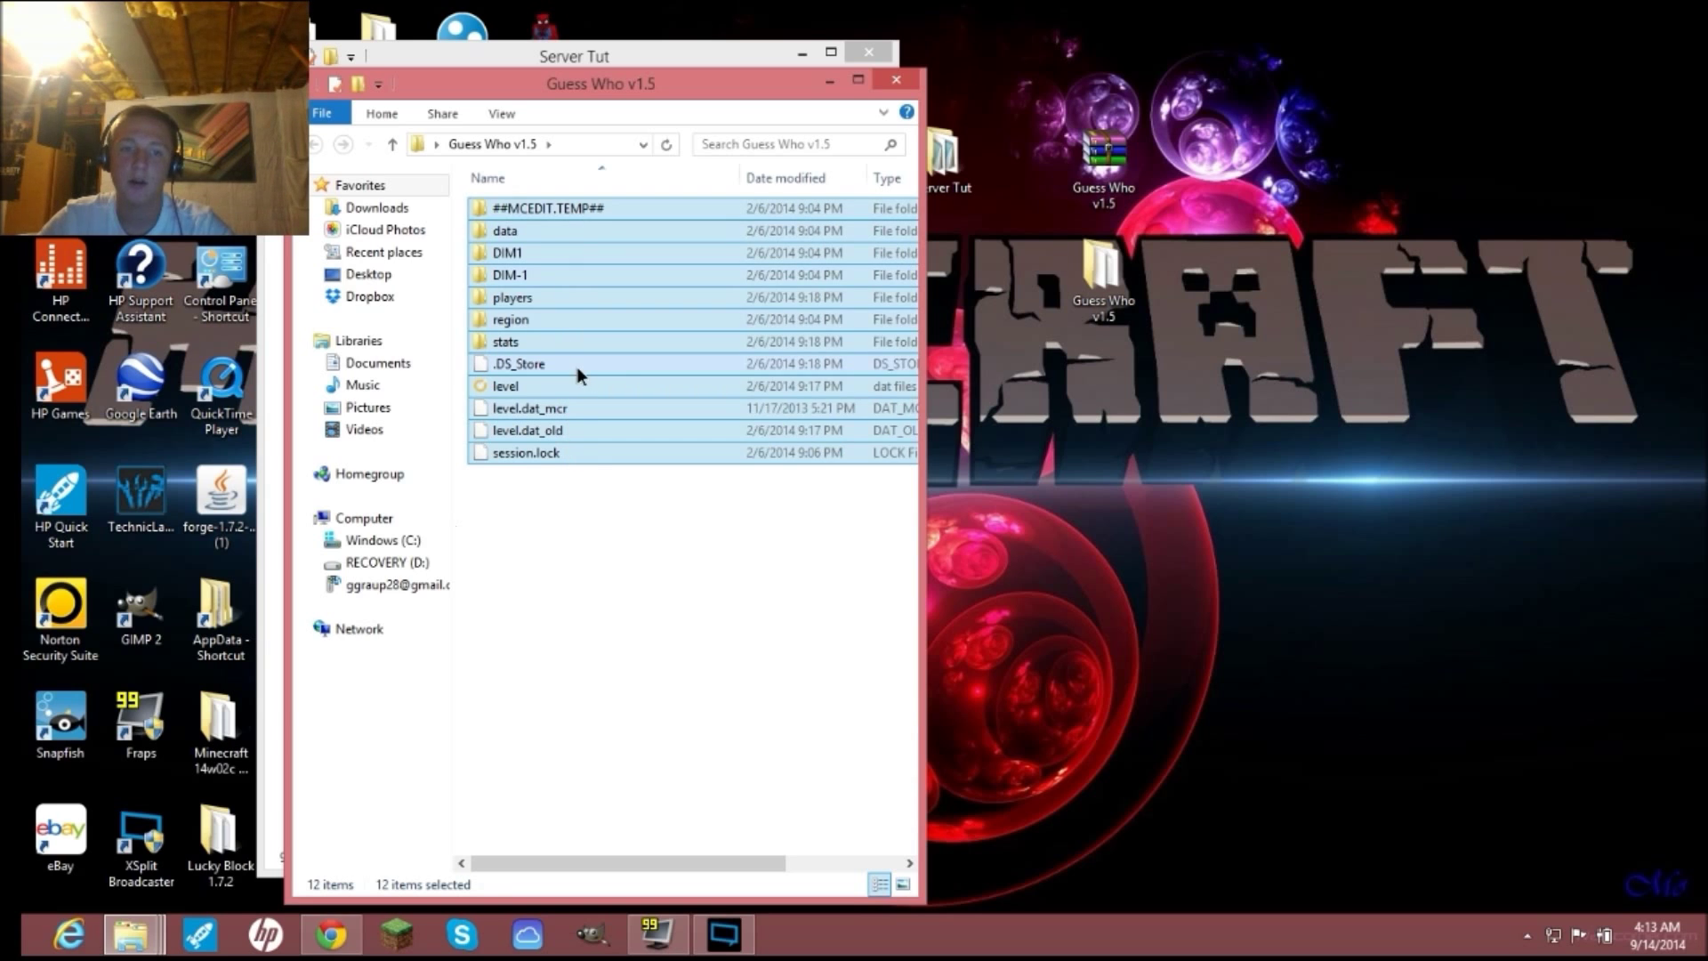
{"action": "right_click", "coordinate": [576, 367]}
{"action": "left_click", "coordinate": [633, 588]}
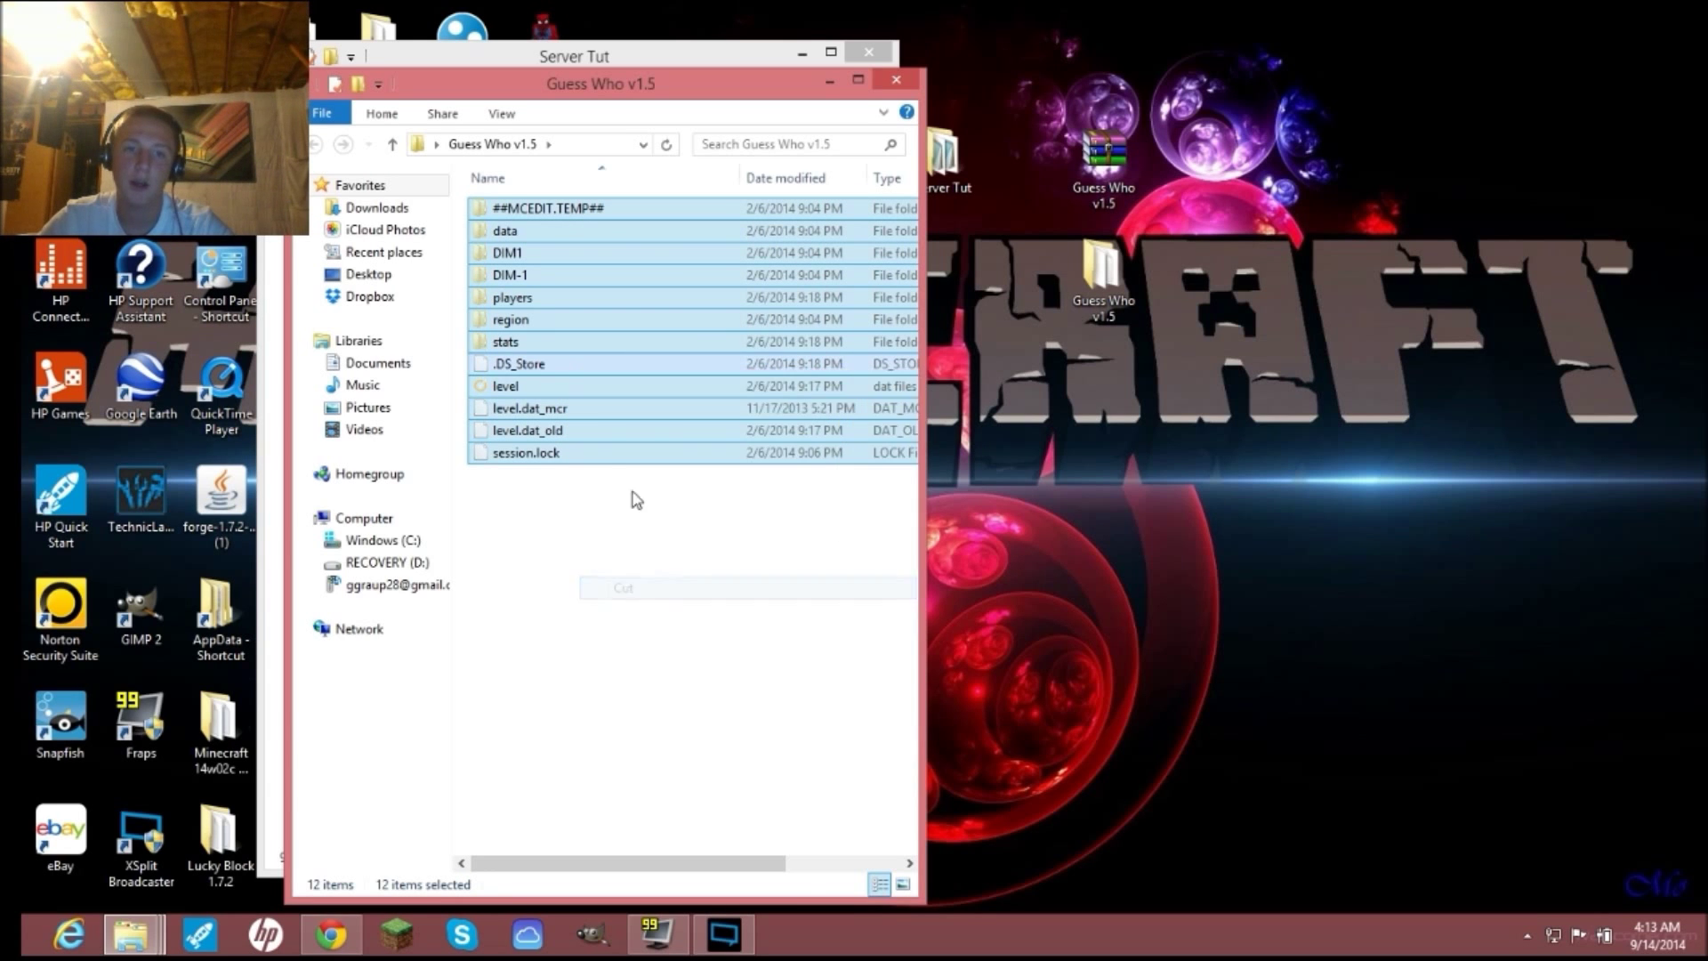
- Create a new folder named world inside the Guess Who v1.5 folder
{"action": "right_click", "coordinate": [555, 560]}
{"action": "mouse_move", "coordinate": [636, 836]}
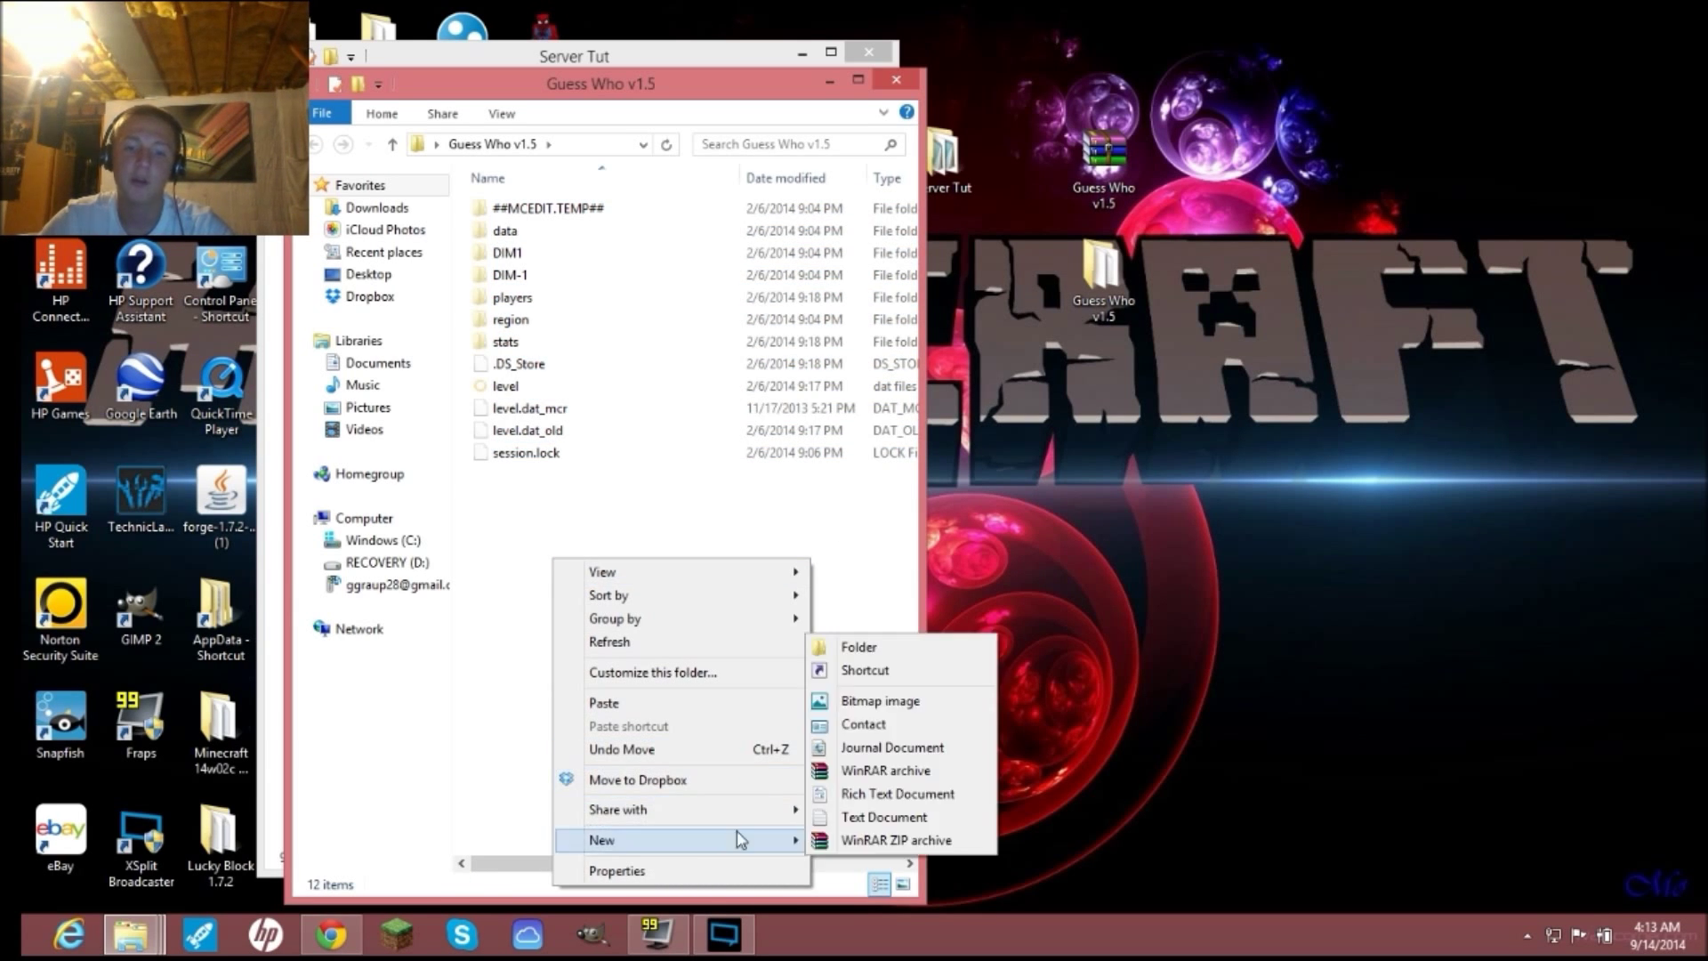
{"action": "left_click", "coordinate": [904, 656]}
{"action": "type", "text": "world"}
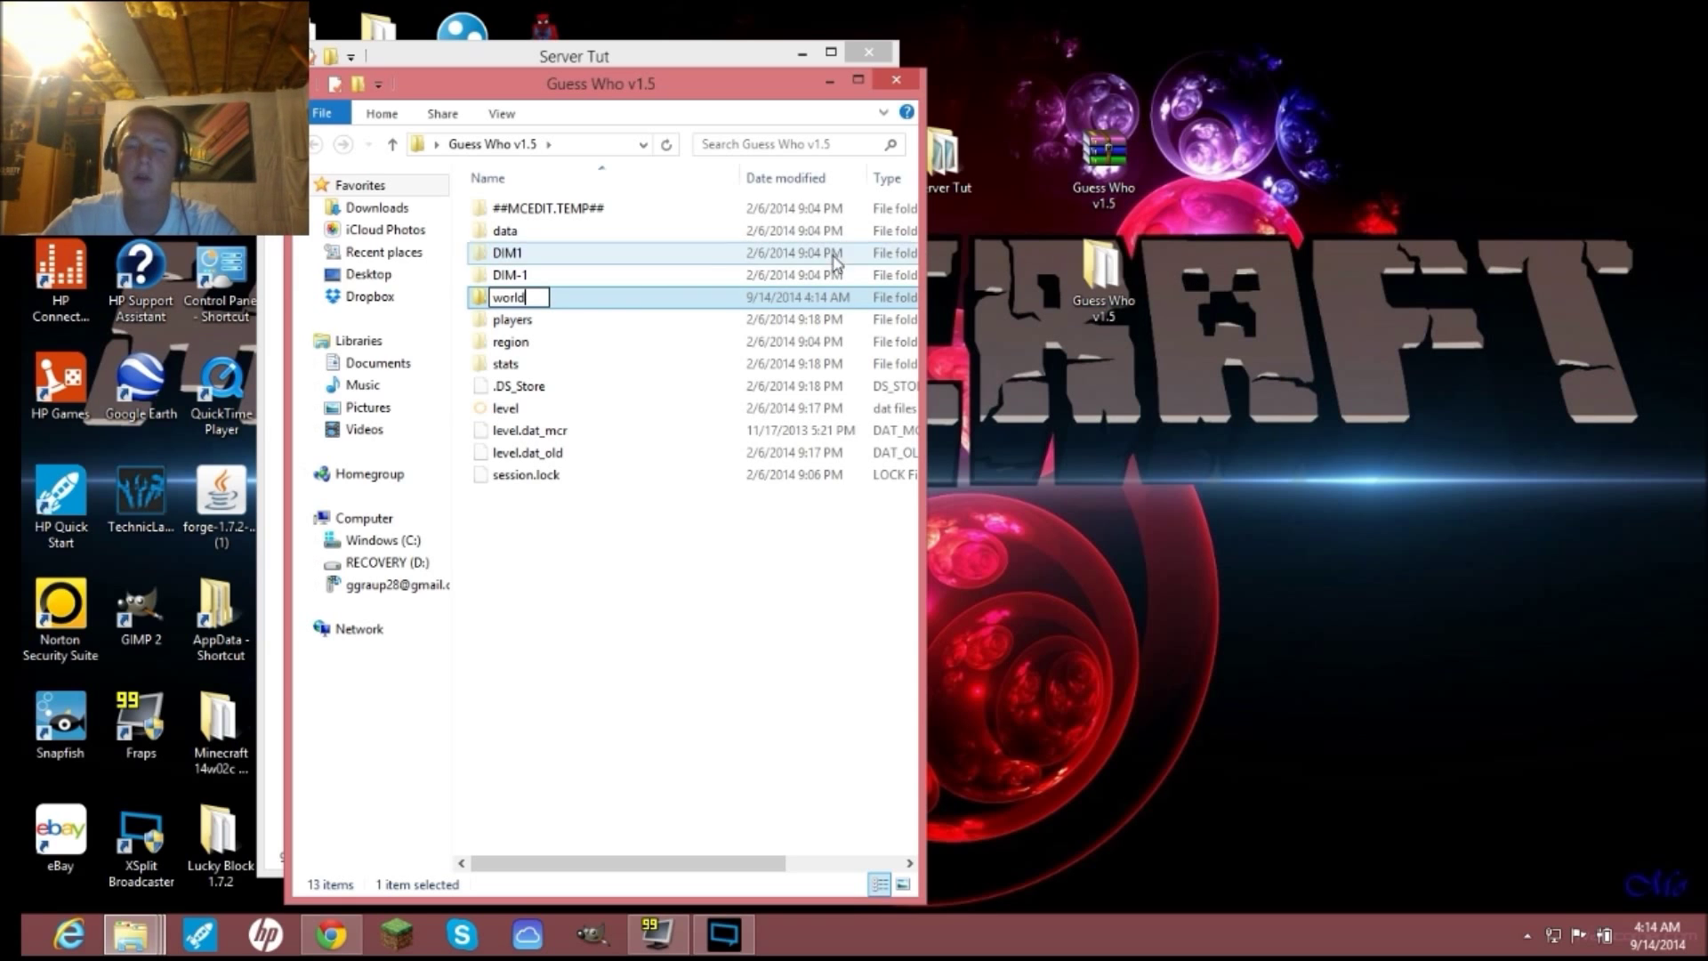
{"action": "key", "text": "Return"}
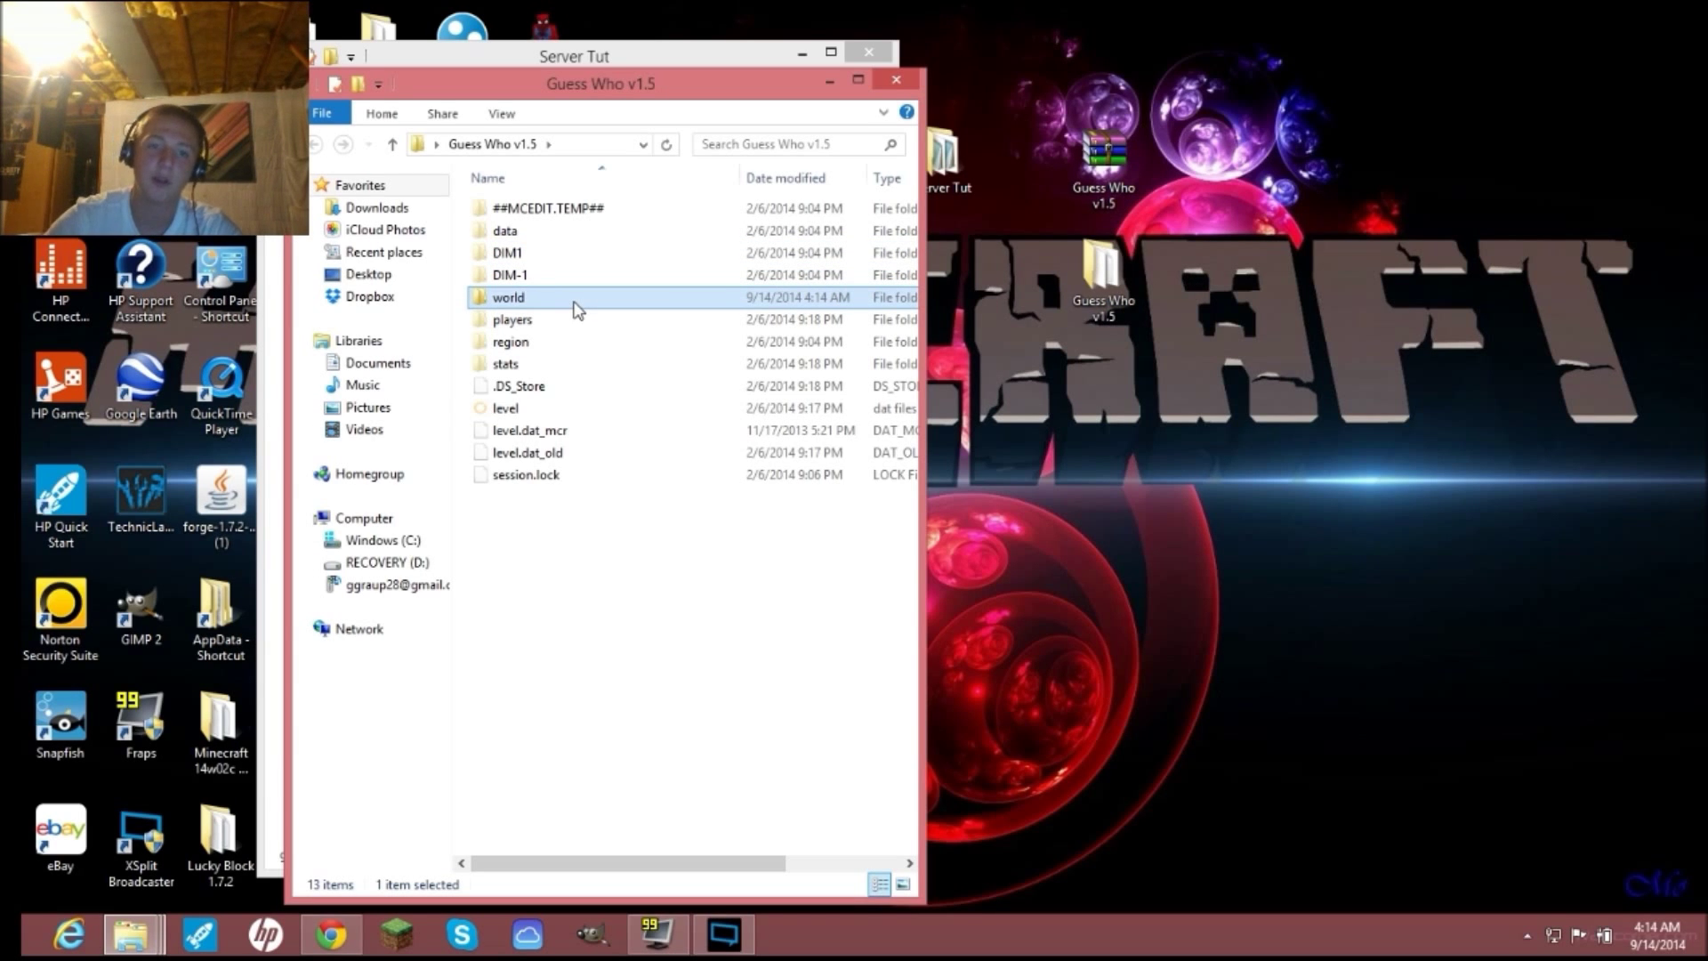
- Paste the cut map files into the world folder and open it beside the Server Tut window
{"action": "right_click", "coordinate": [576, 310]}
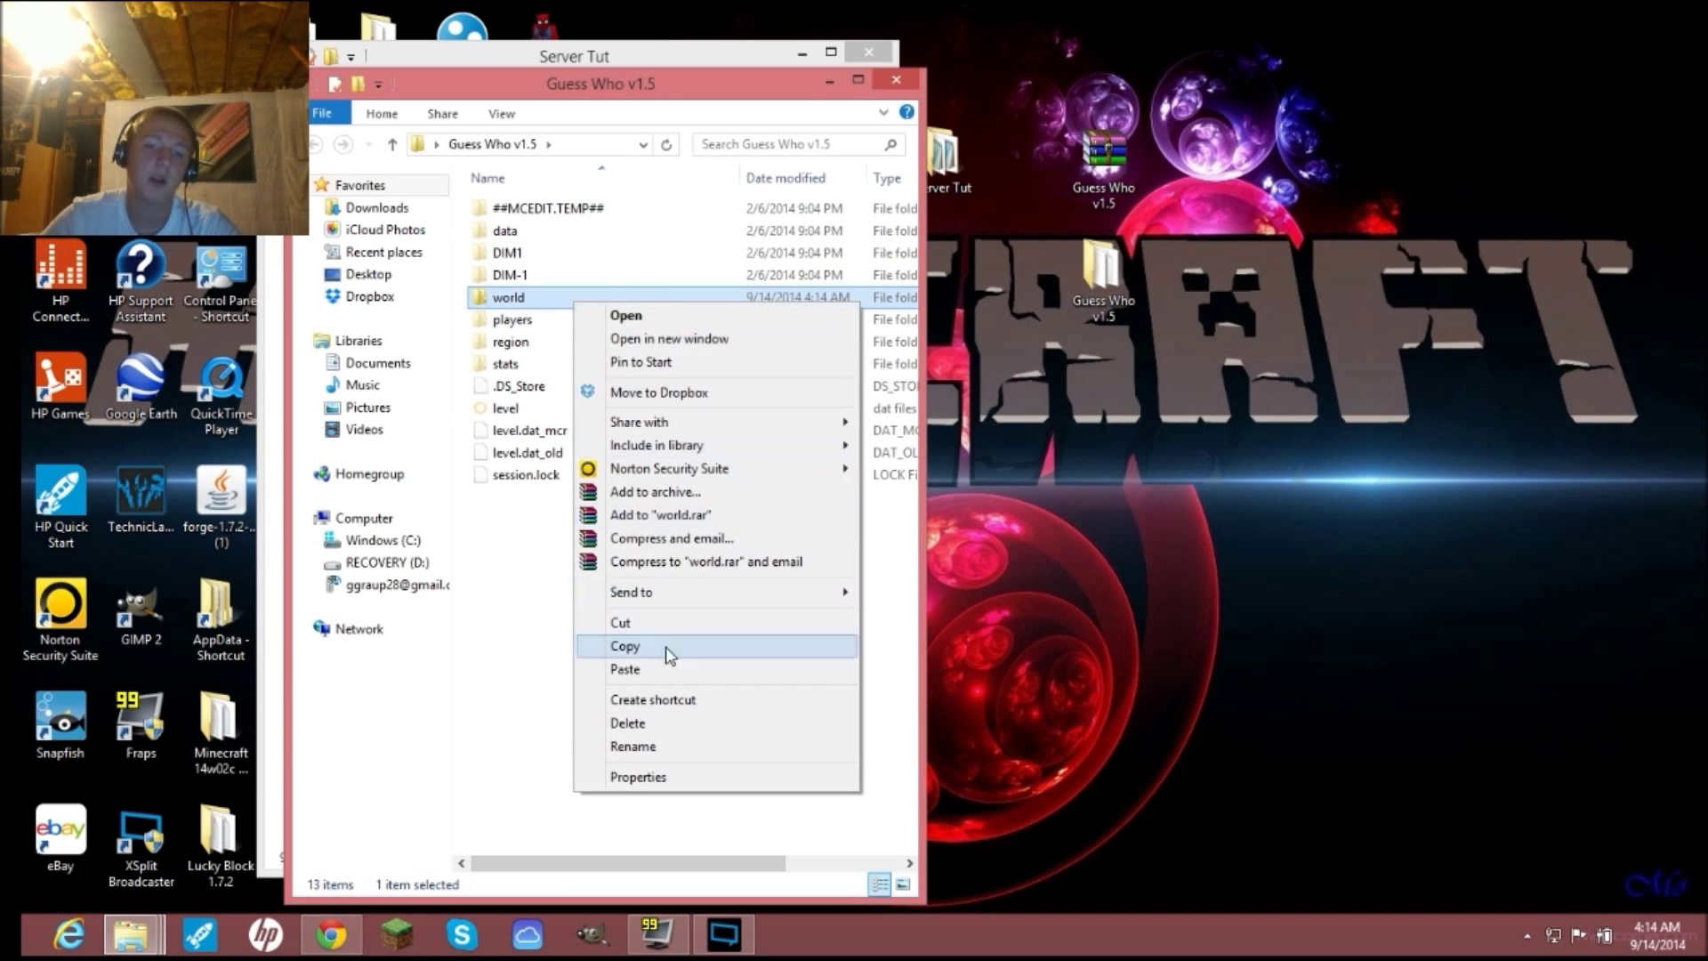
{"action": "left_click", "coordinate": [666, 676]}
{"action": "double_click", "coordinate": [518, 212]}
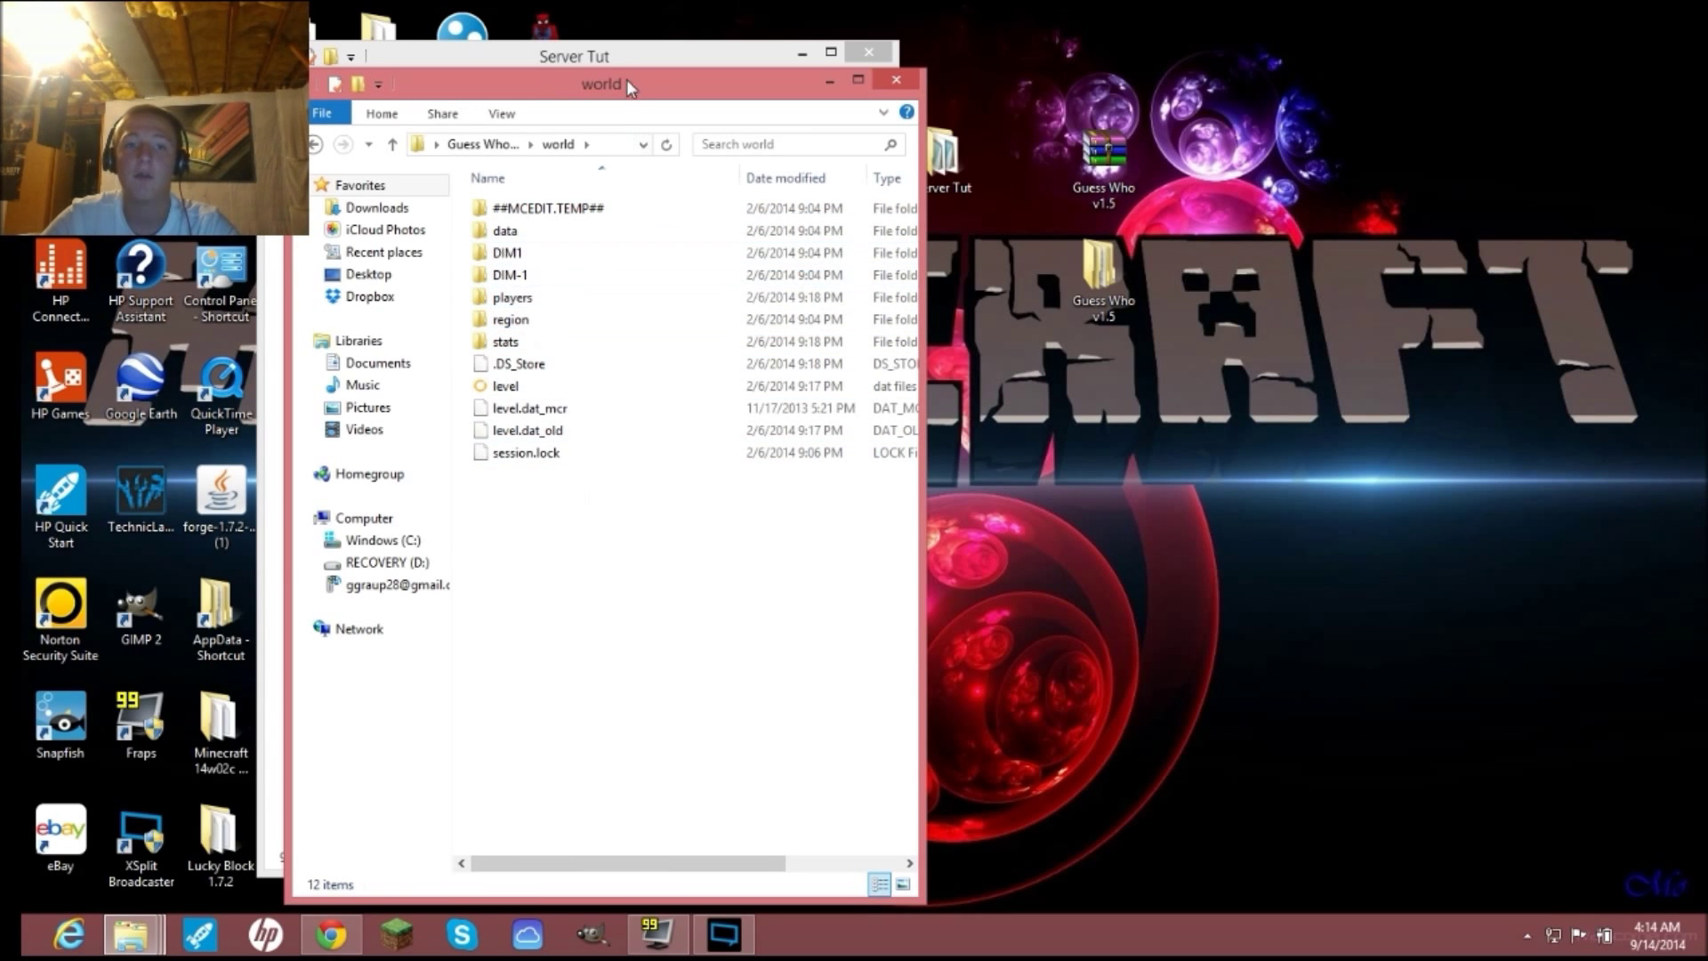
{"action": "left_click_drag", "start_coordinate": [634, 97], "coordinate": [1287, 62]}
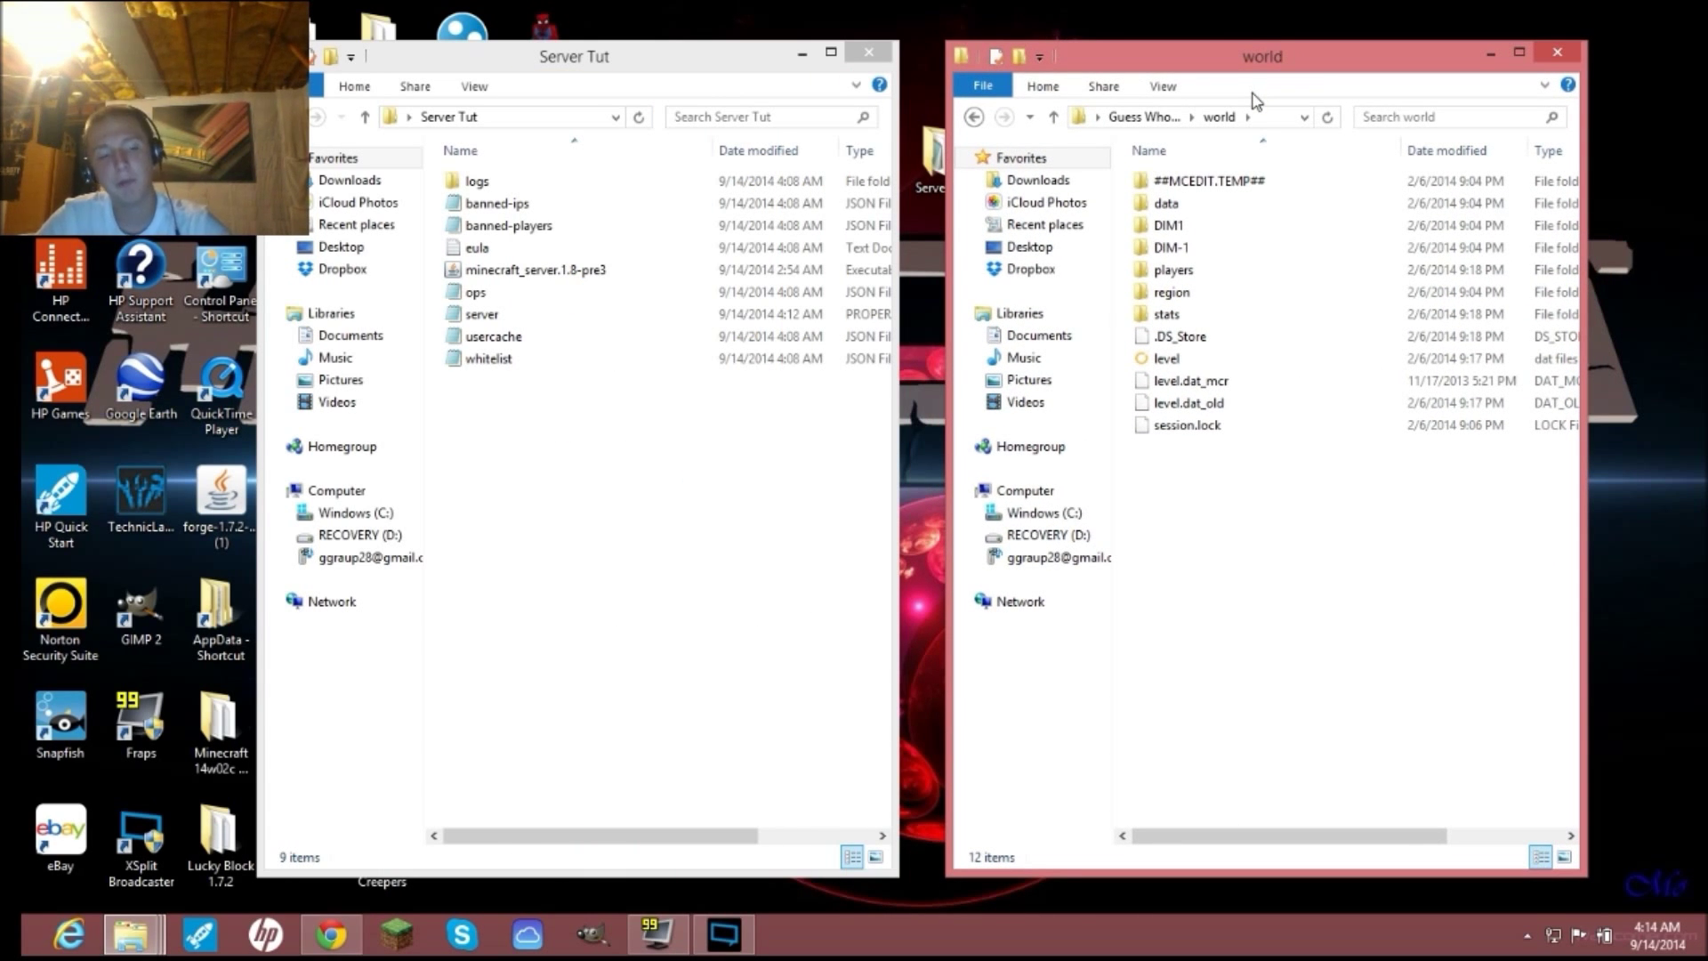
- Delete the players folder from the map's world folder
{"action": "right_click", "coordinate": [1217, 285]}
{"action": "left_click", "coordinate": [1170, 291]}
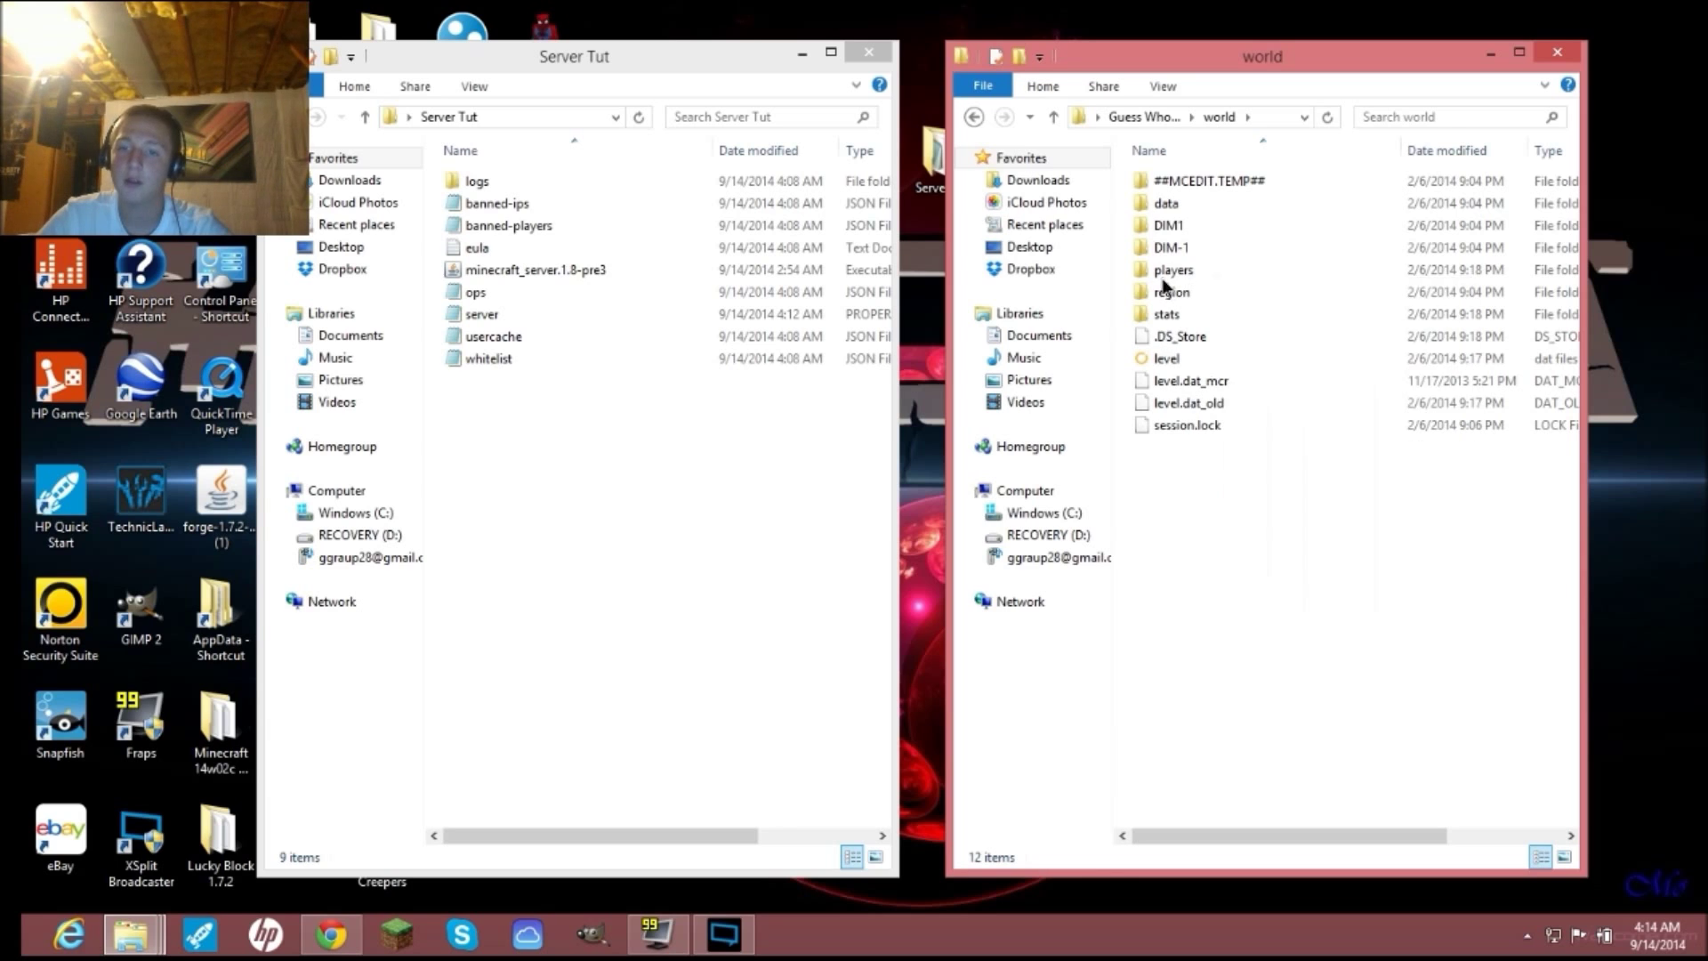
{"action": "left_click", "coordinate": [1167, 272]}
{"action": "right_click", "coordinate": [1168, 272]}
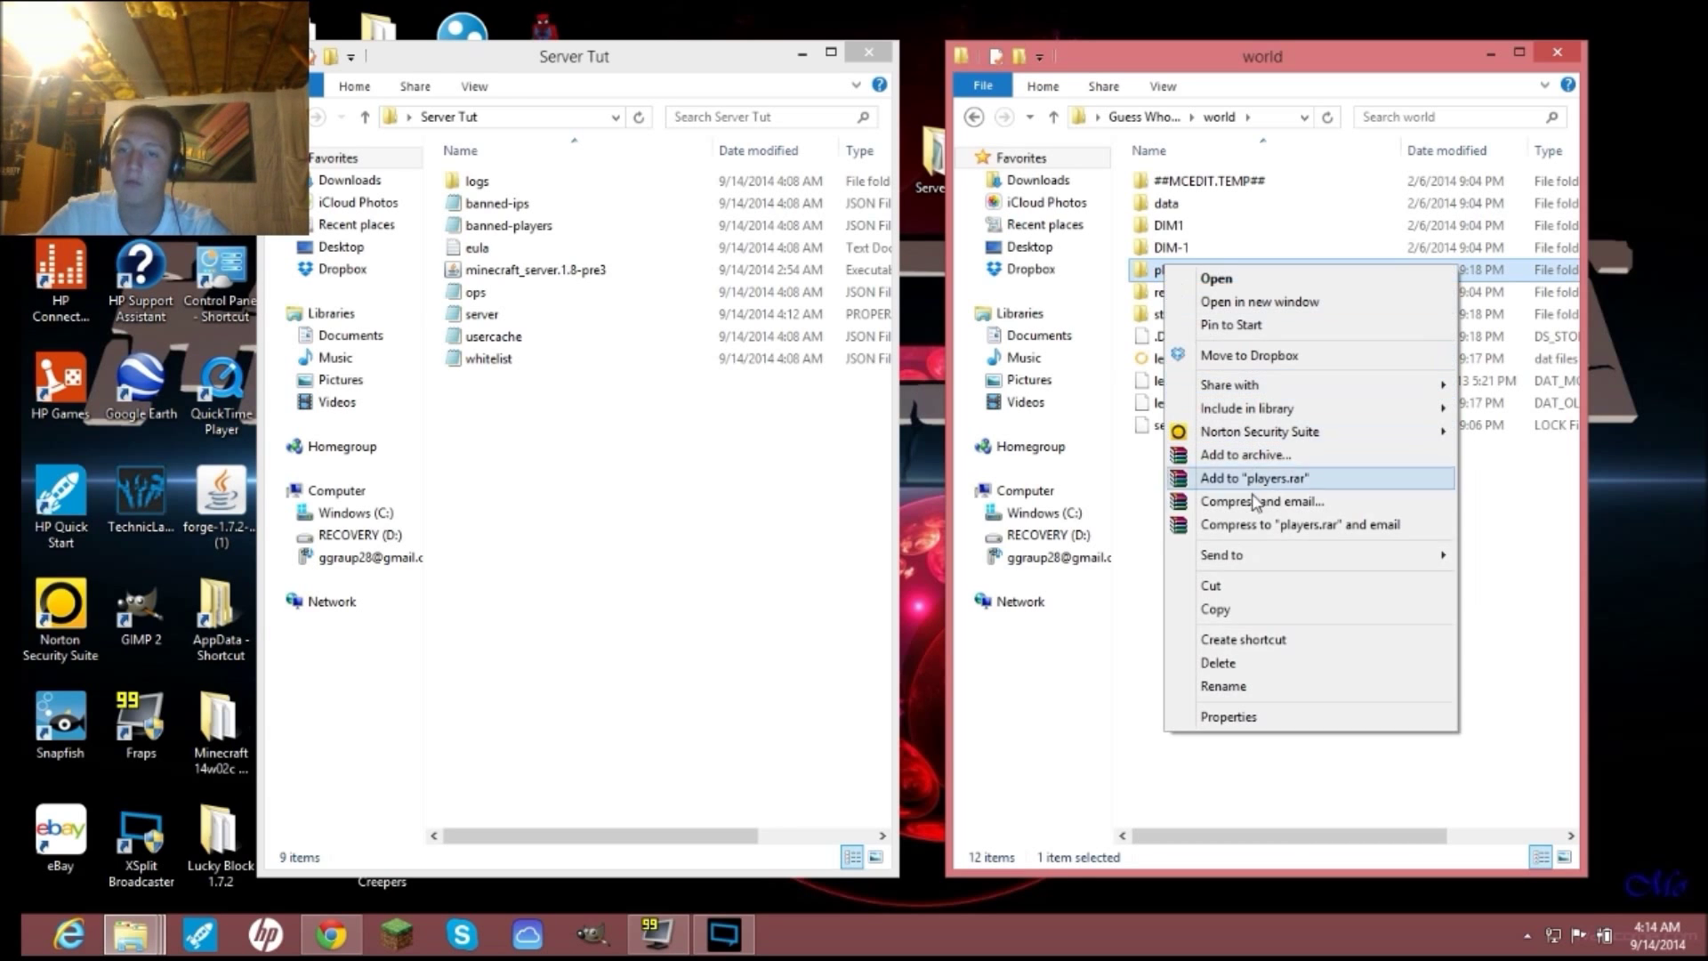
{"action": "left_click", "coordinate": [1237, 664]}
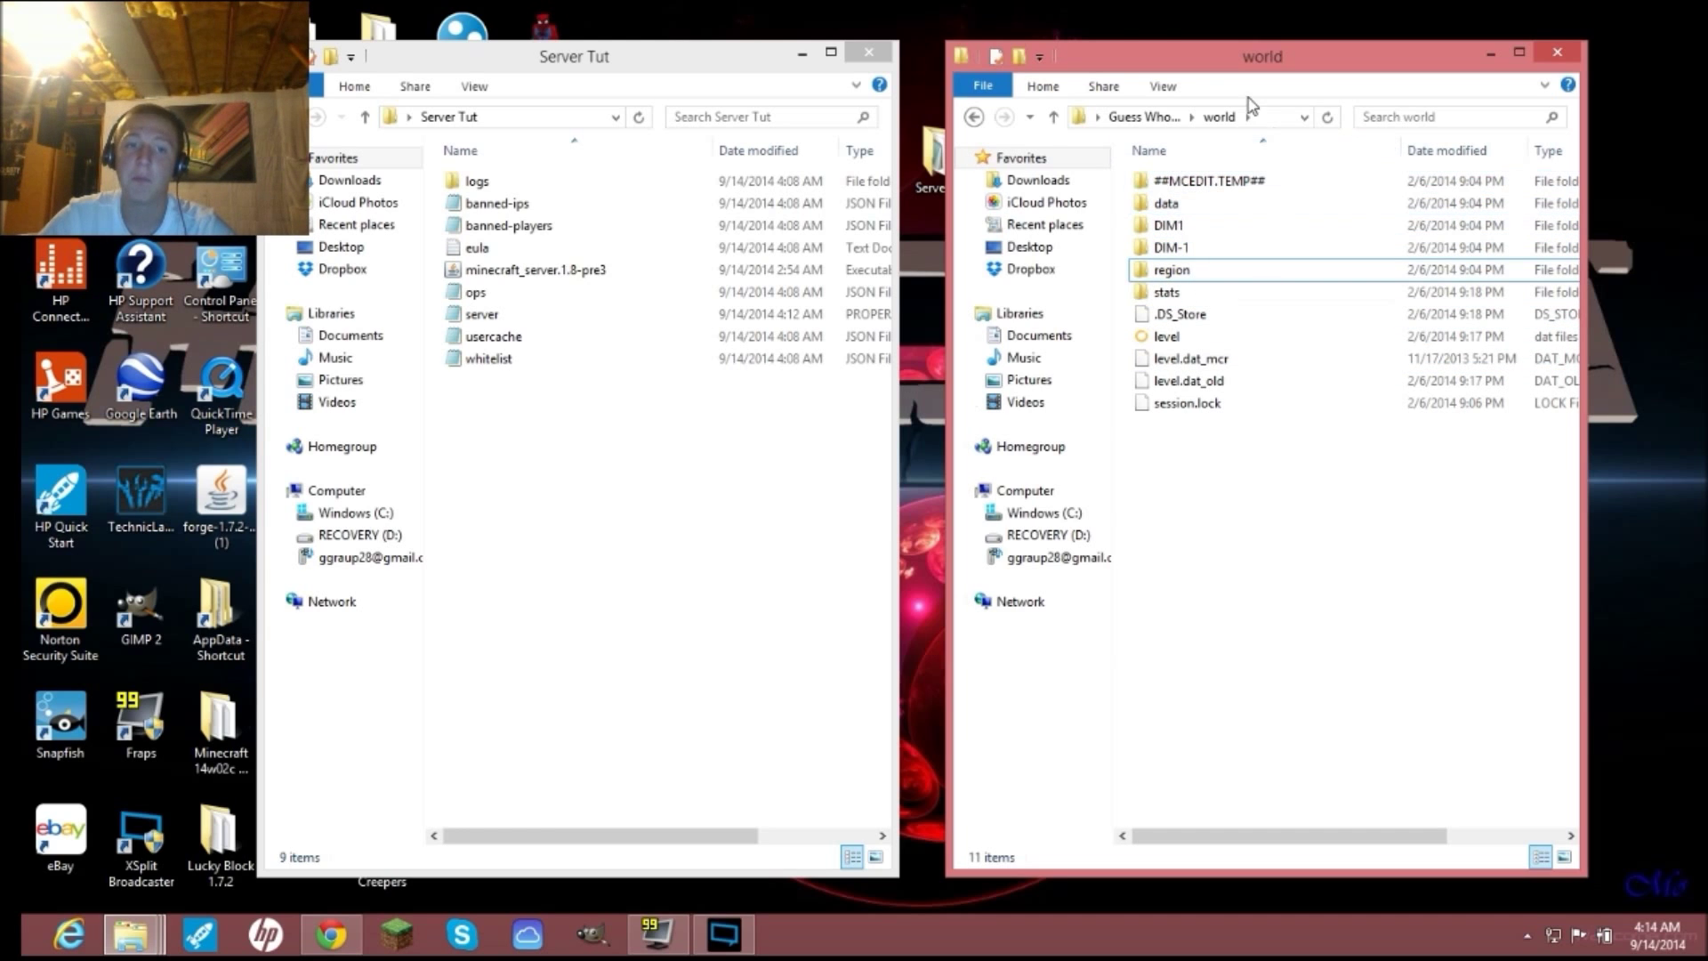
- Copy the world folder from Guess Who v1.5 into the Server Tut folder
{"action": "left_click", "coordinate": [973, 119]}
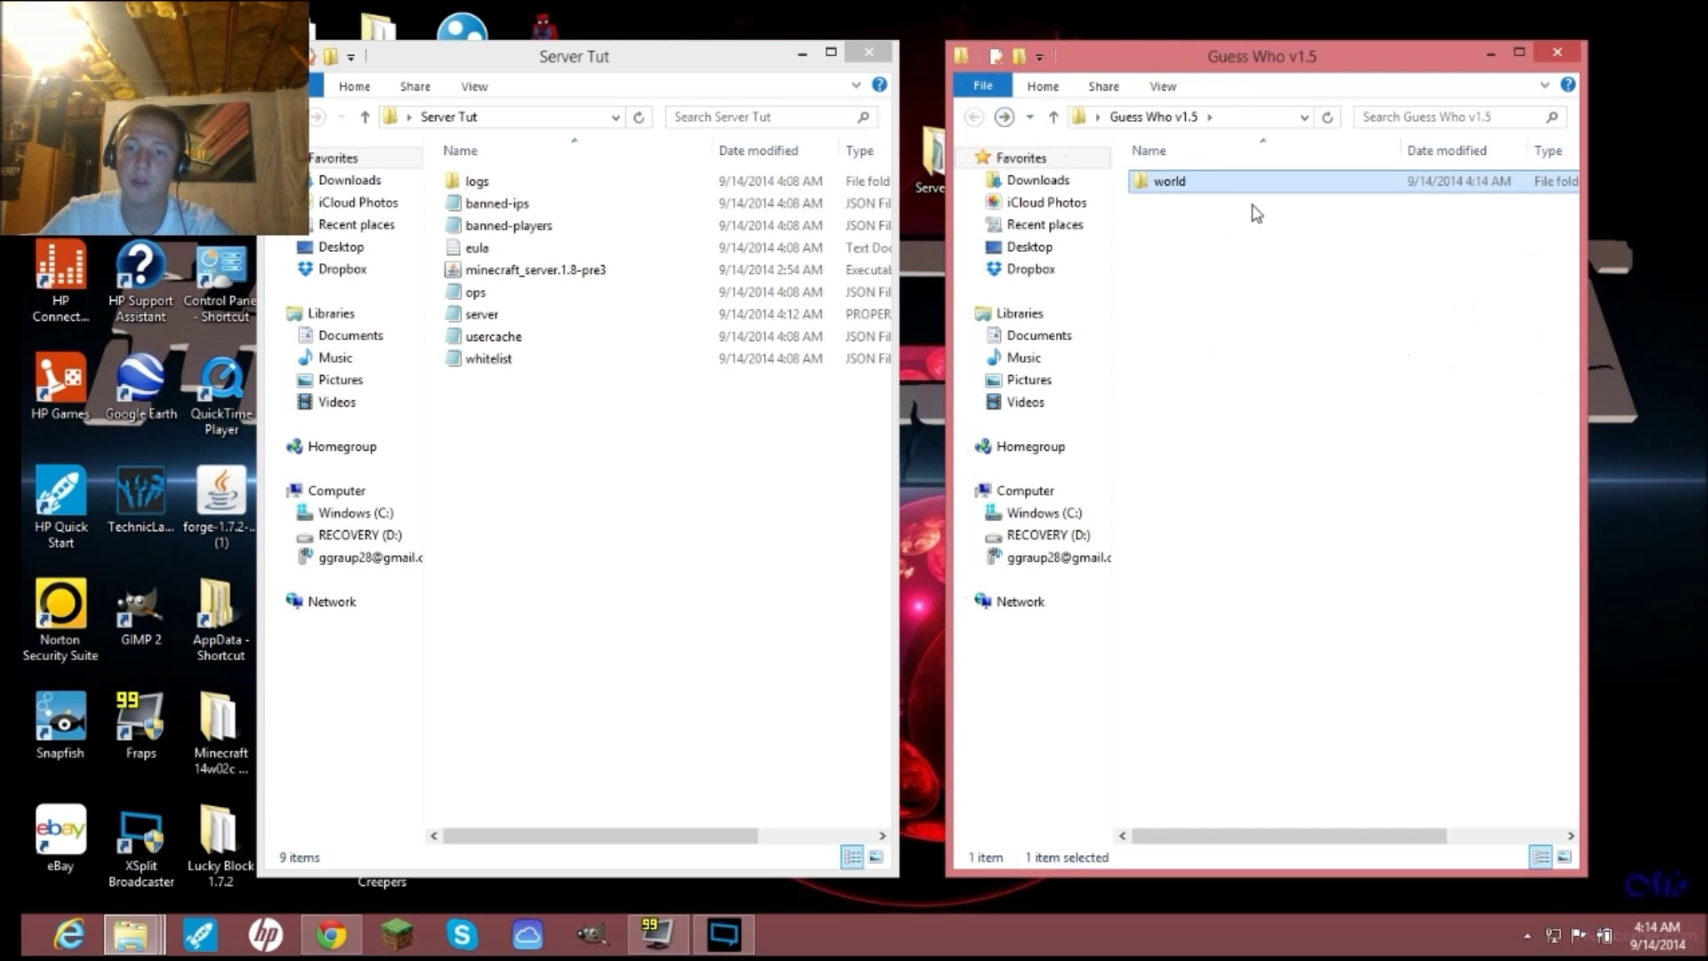
{"action": "right_click", "coordinate": [1260, 189]}
{"action": "left_click", "coordinate": [1348, 525]}
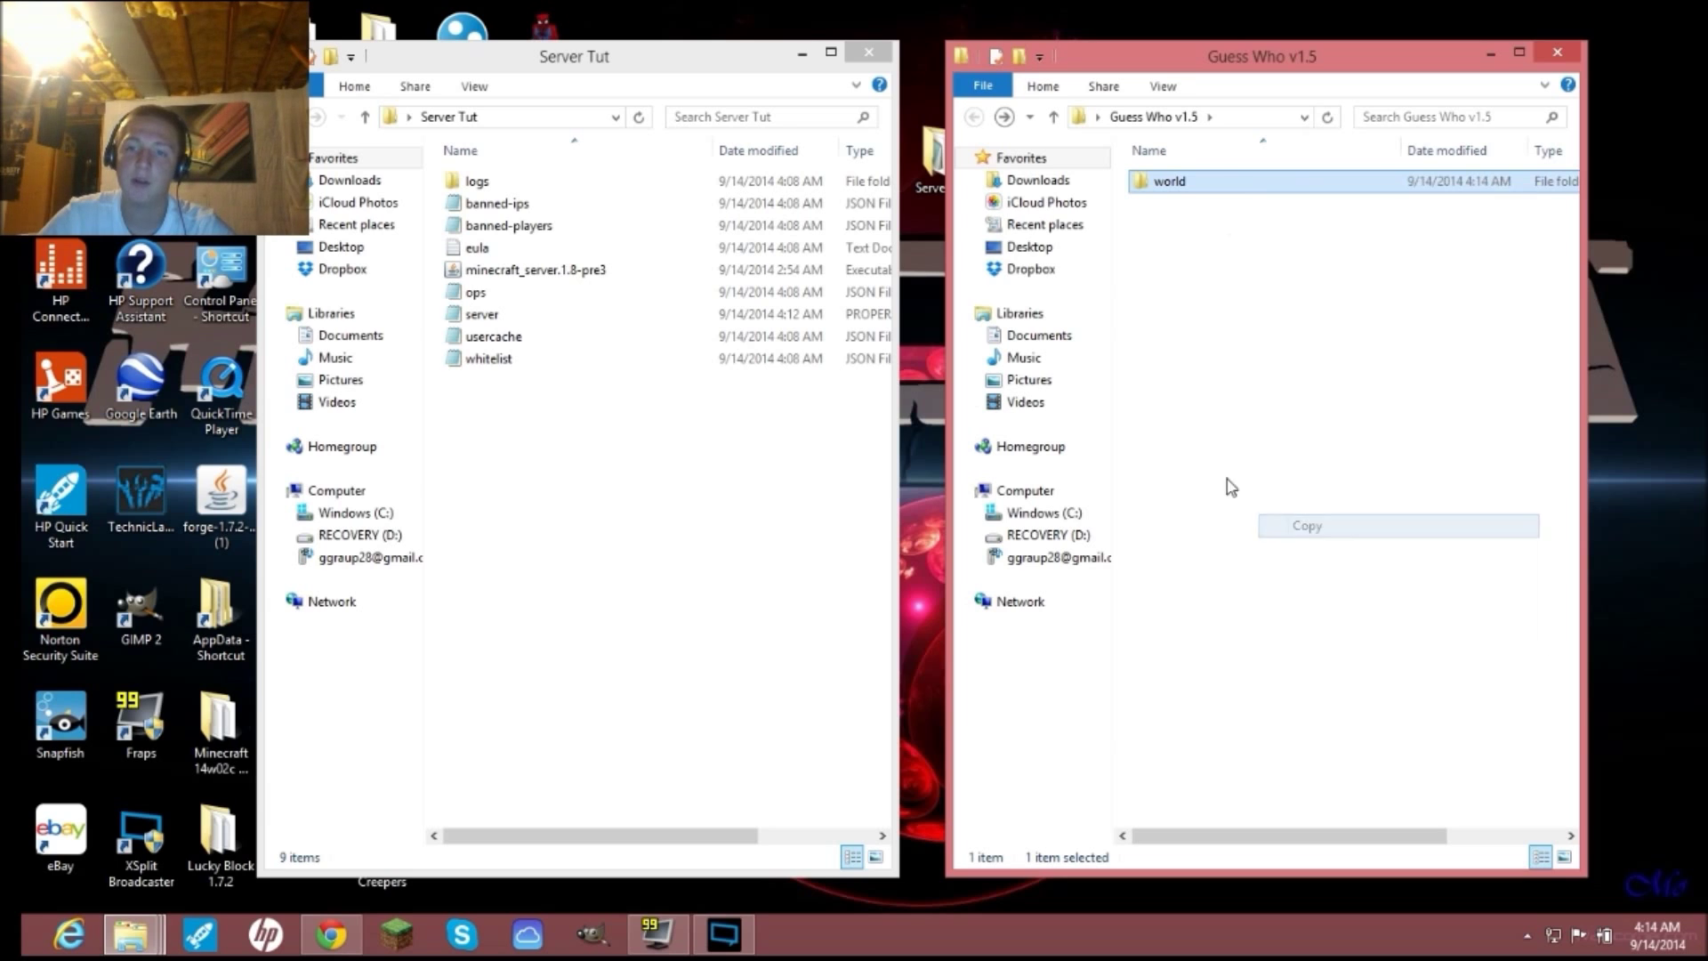
{"action": "right_click", "coordinate": [598, 456]}
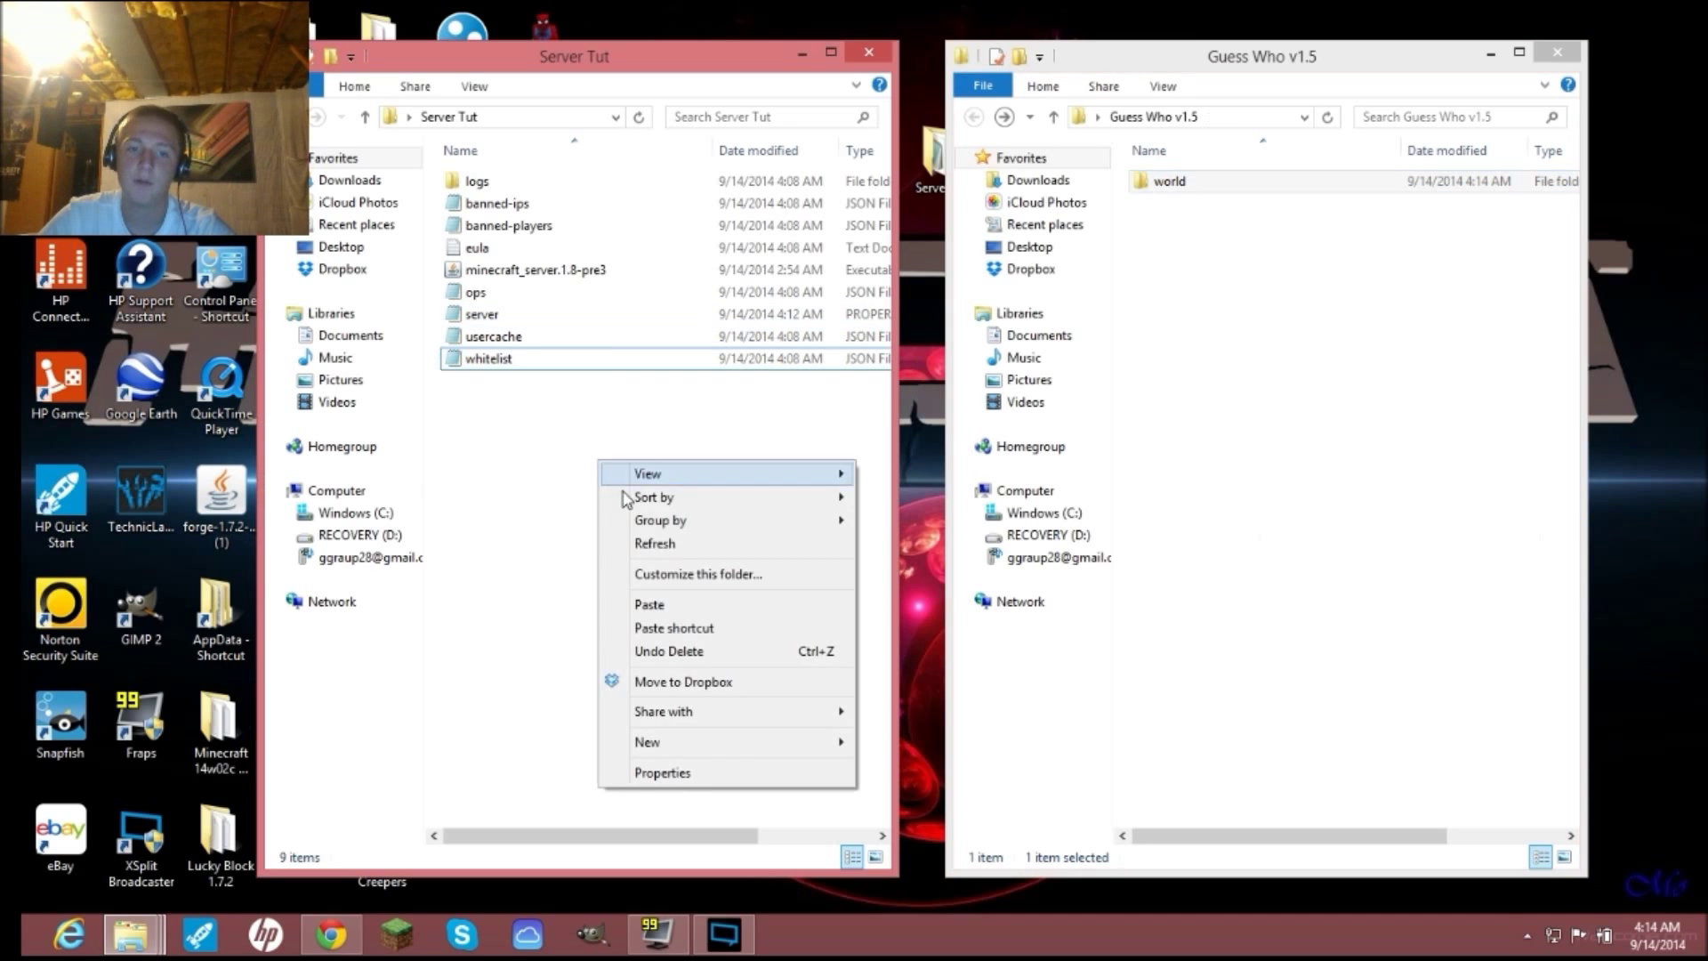
{"action": "left_click", "coordinate": [699, 606]}
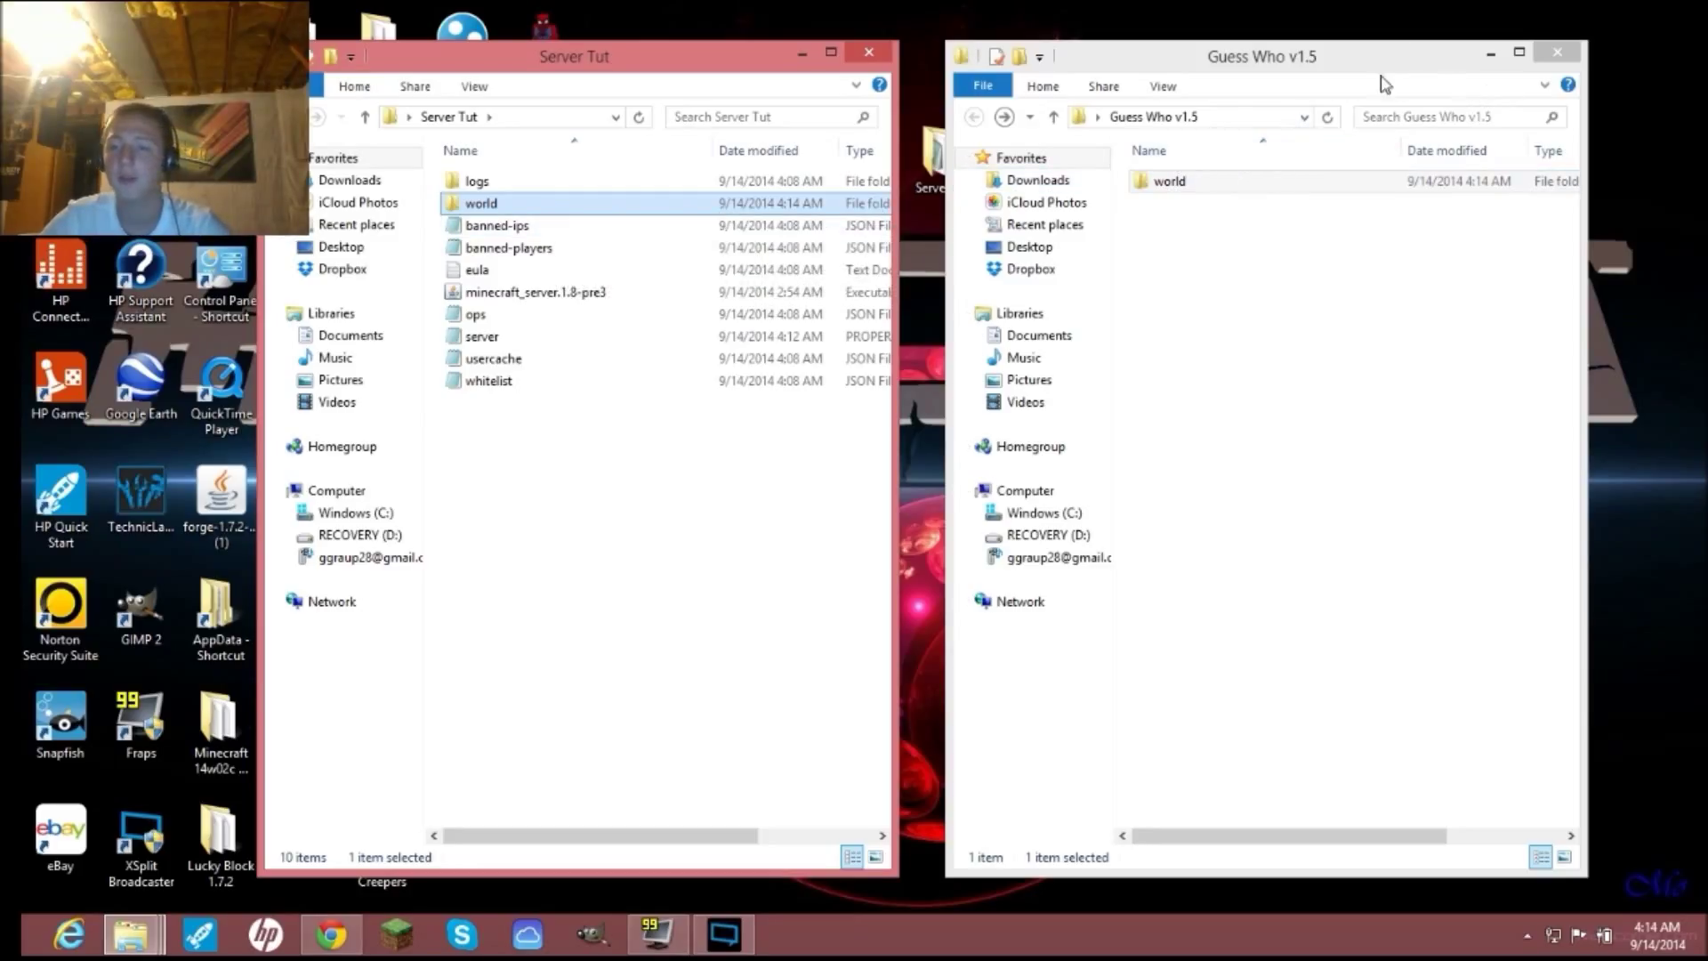
- Check the contents of the copied world folder in Server Tut and return to the Server Tut folder
{"action": "left_click", "coordinate": [1235, 182]}
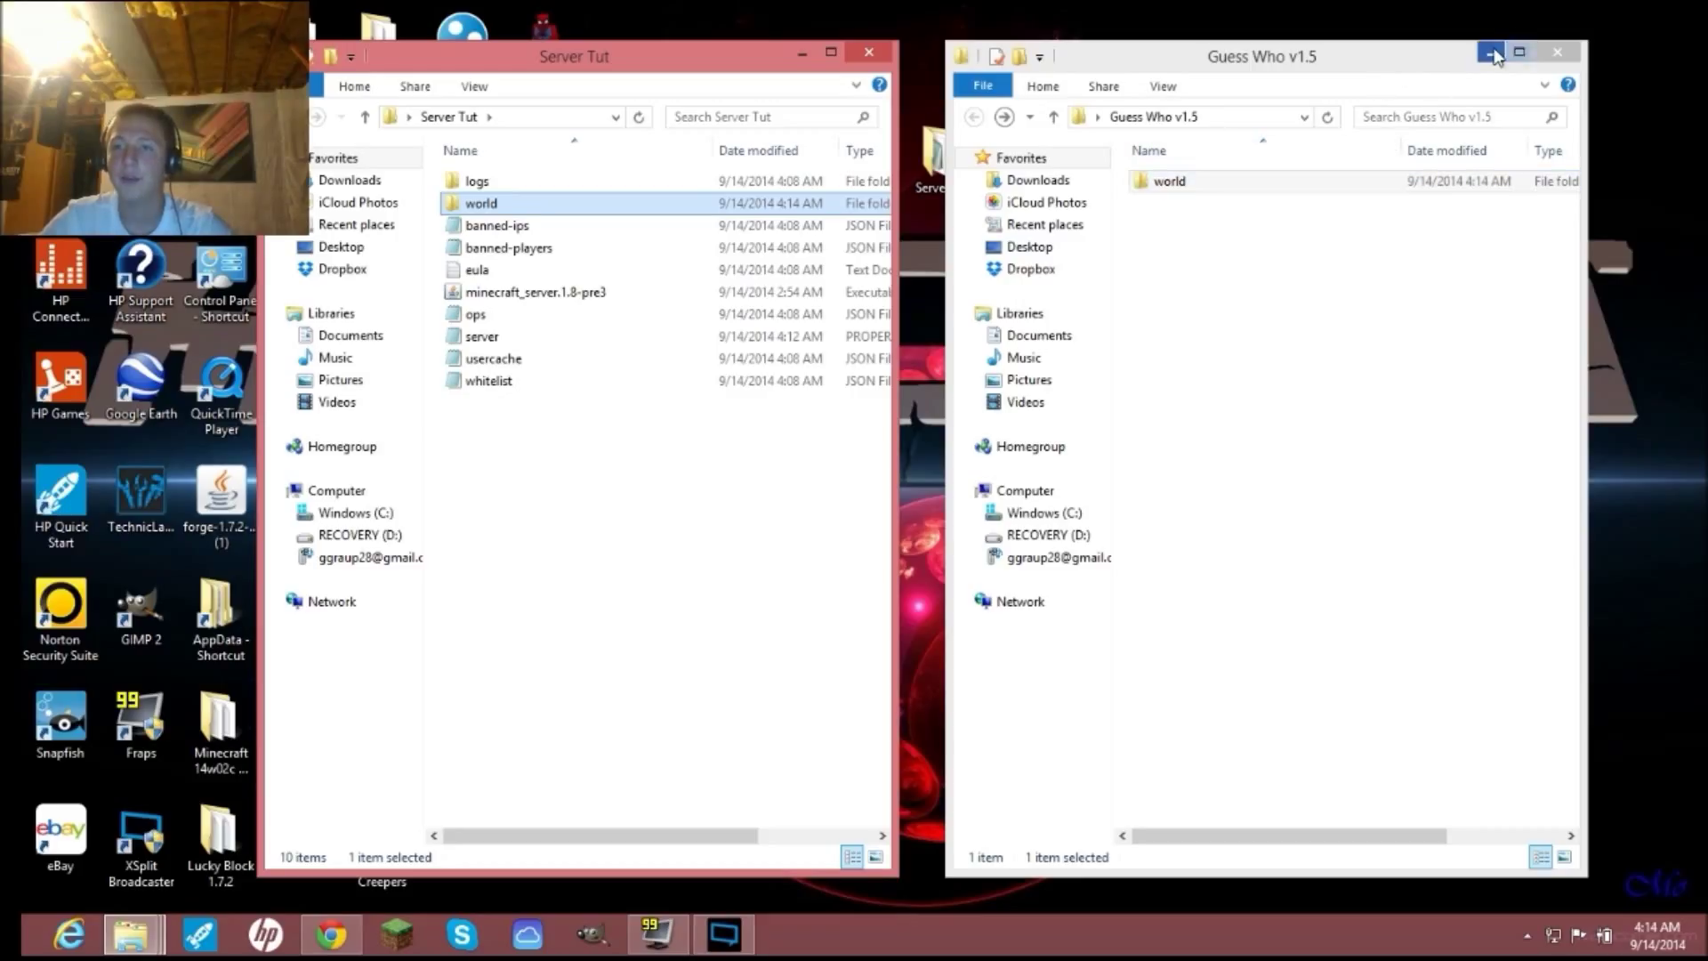
{"action": "double_click", "coordinate": [748, 203]}
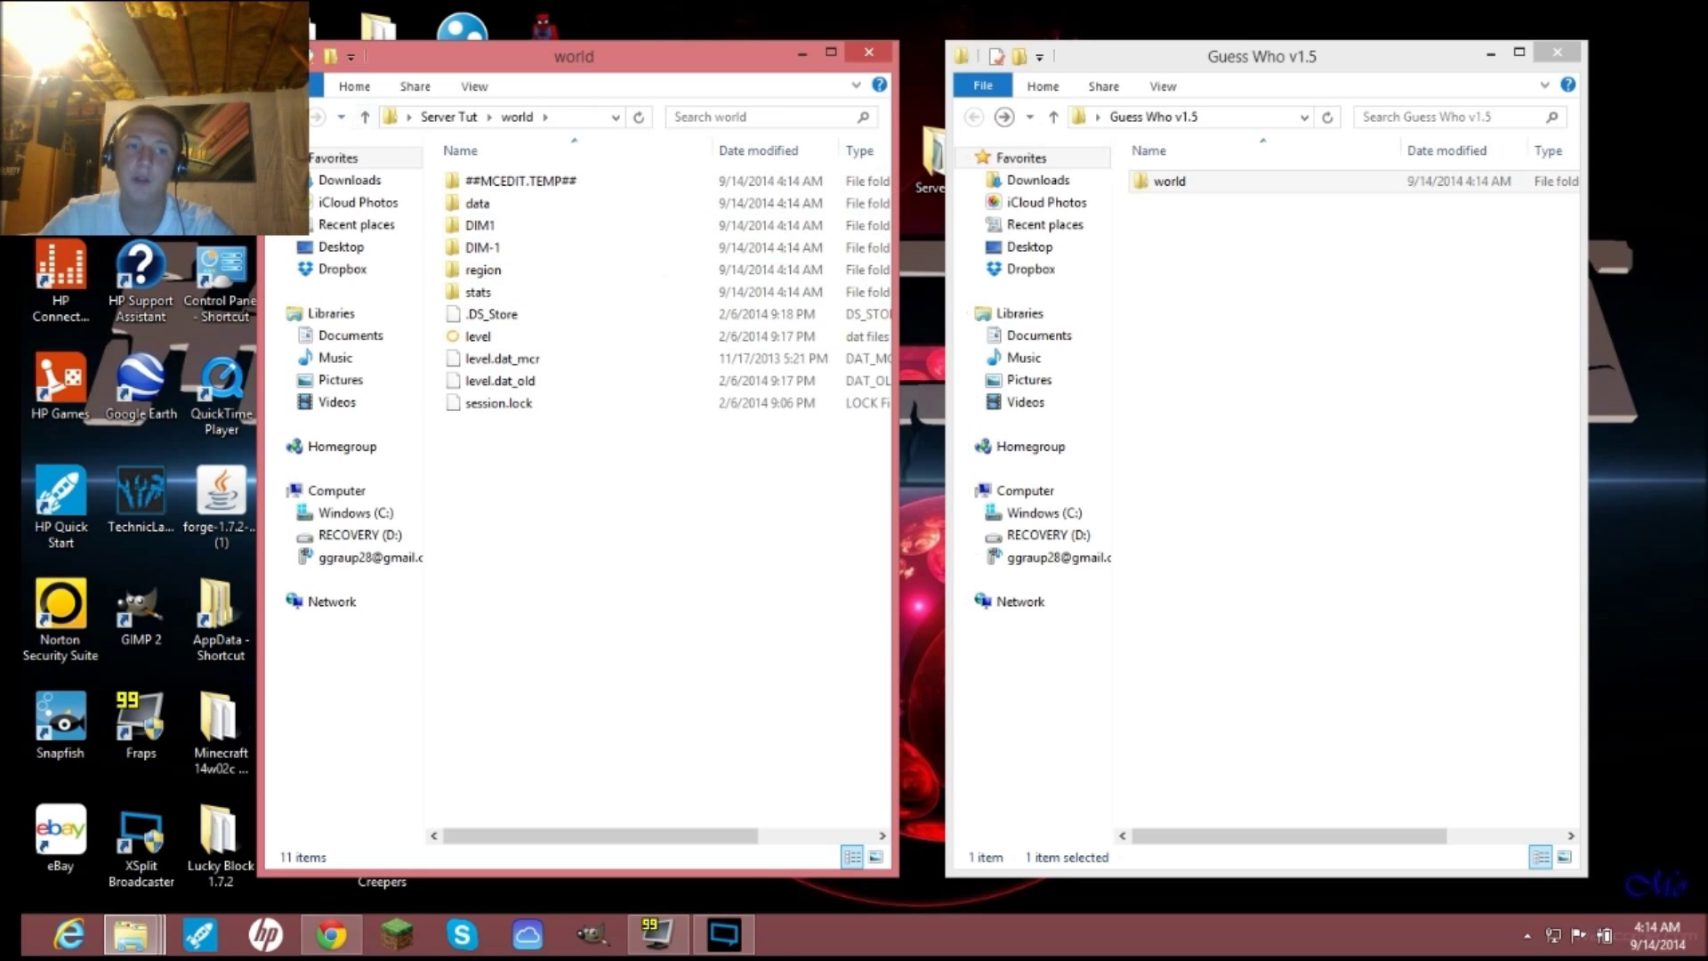
{"action": "left_click", "coordinate": [365, 116]}
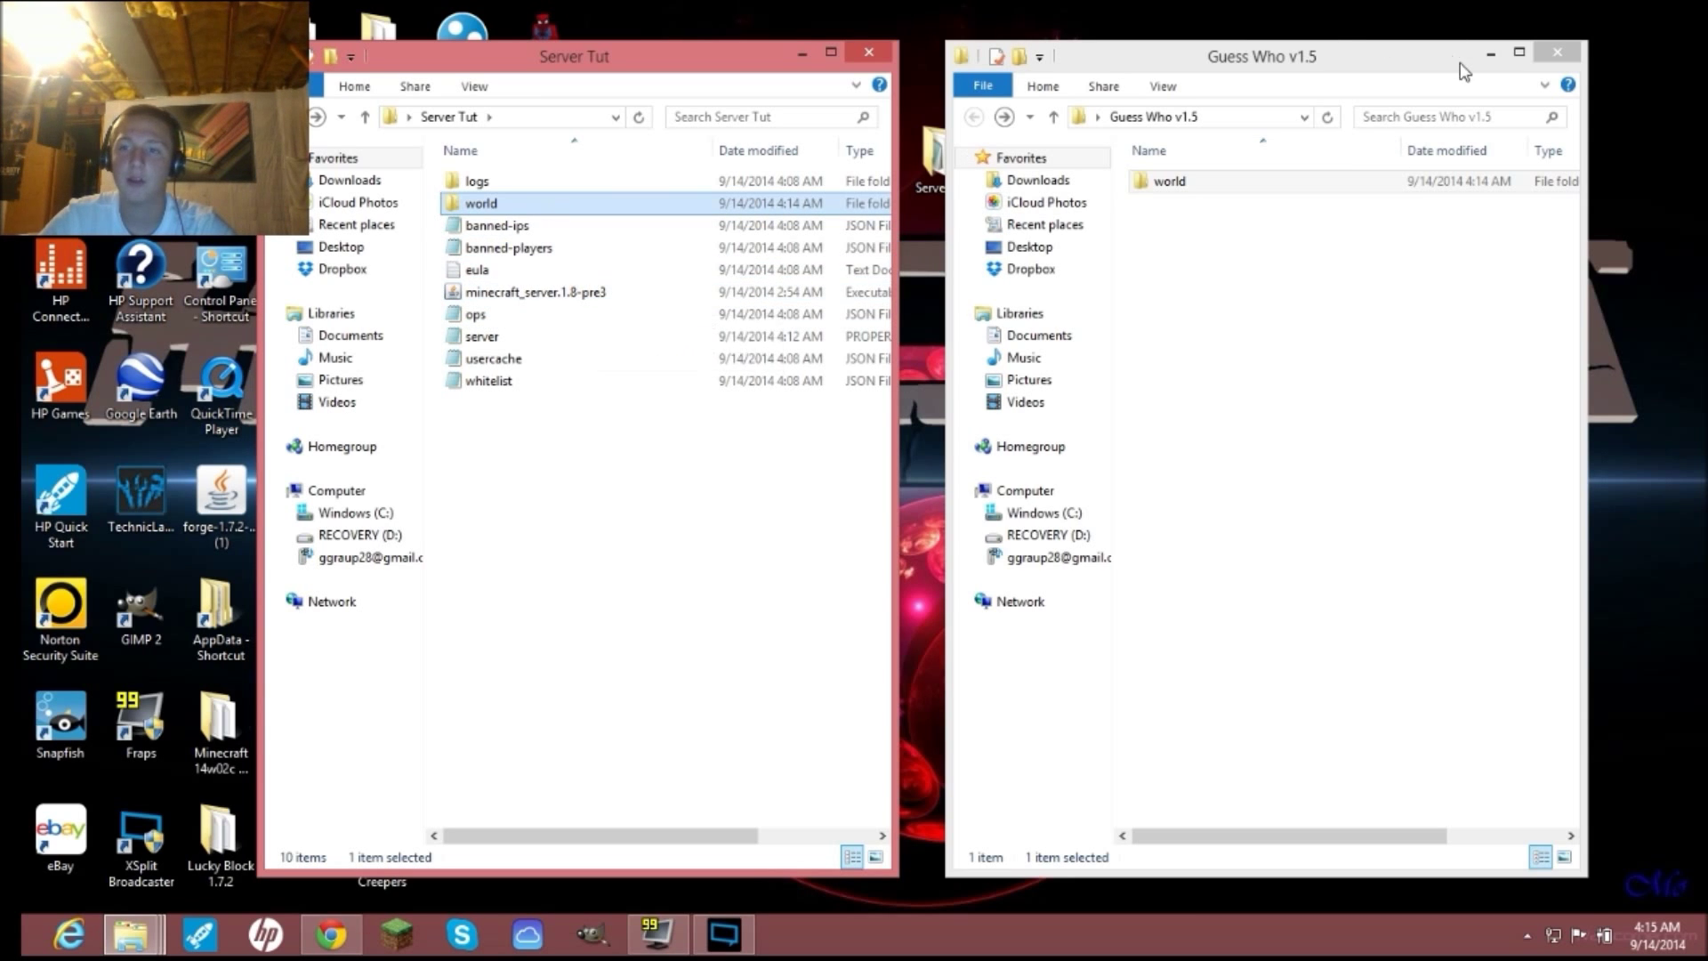
- Launch minecraft_server.1.8-pre3 from Server Tut and grant the player's account operator status with the op command
{"action": "left_click", "coordinate": [1490, 53]}
{"action": "double_click", "coordinate": [594, 291]}
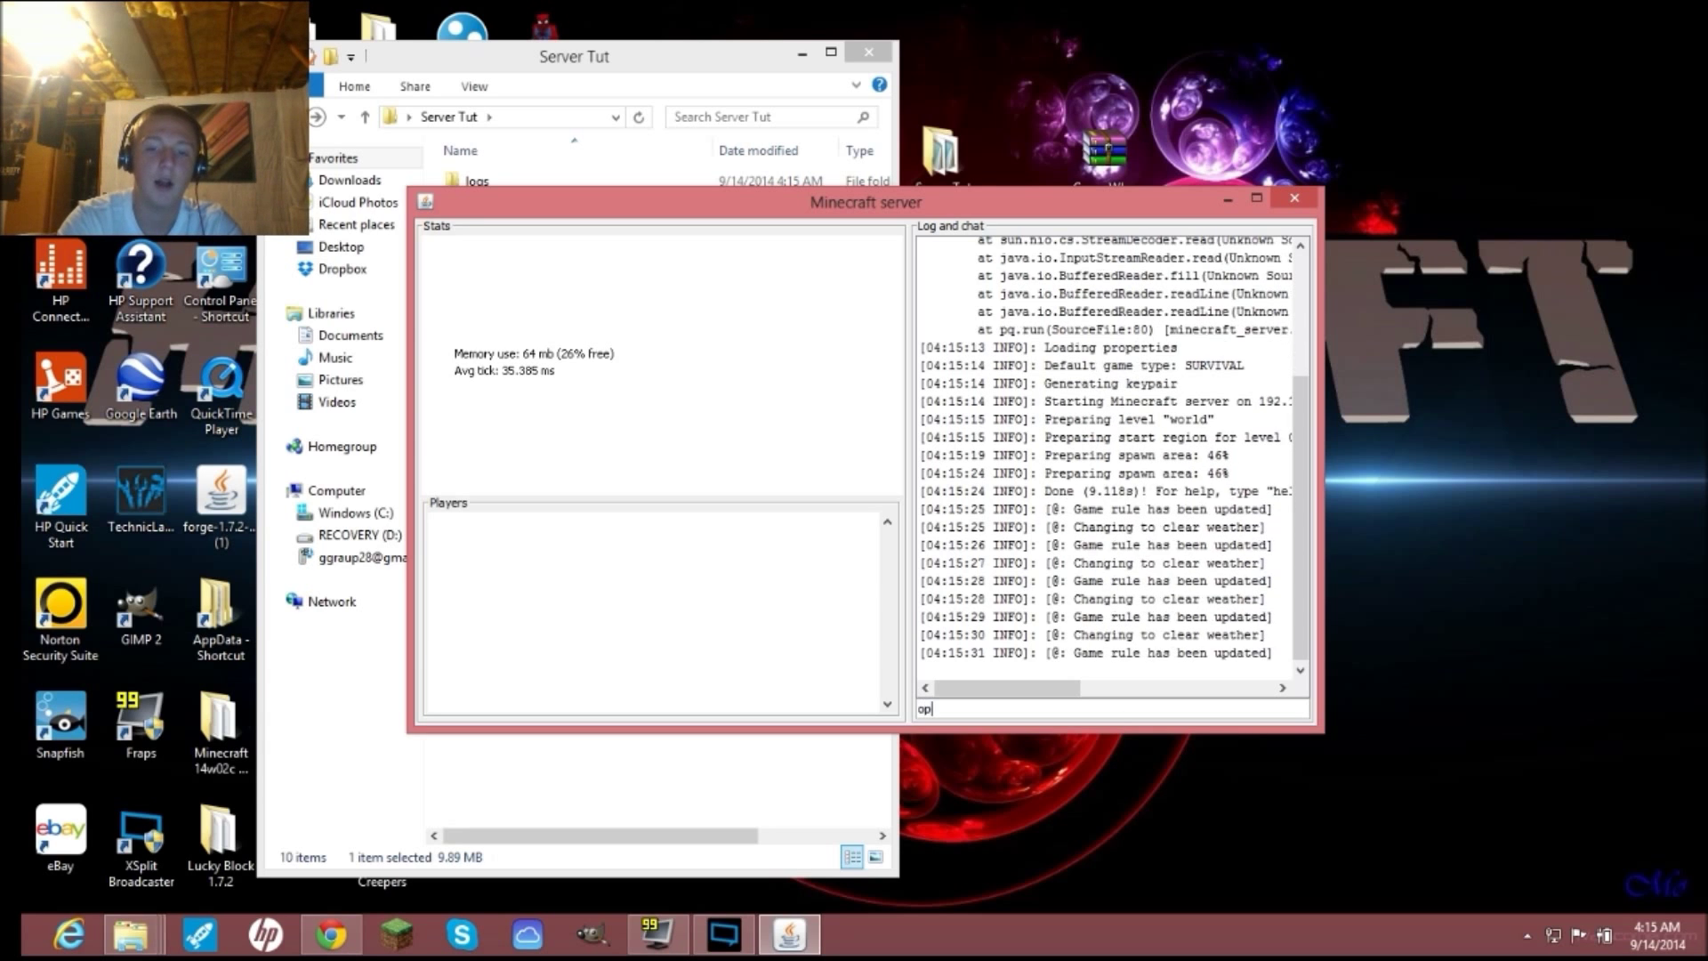
{"action": "type", "text": "p JitterXYY"}
{"action": "key", "text": "Return"}
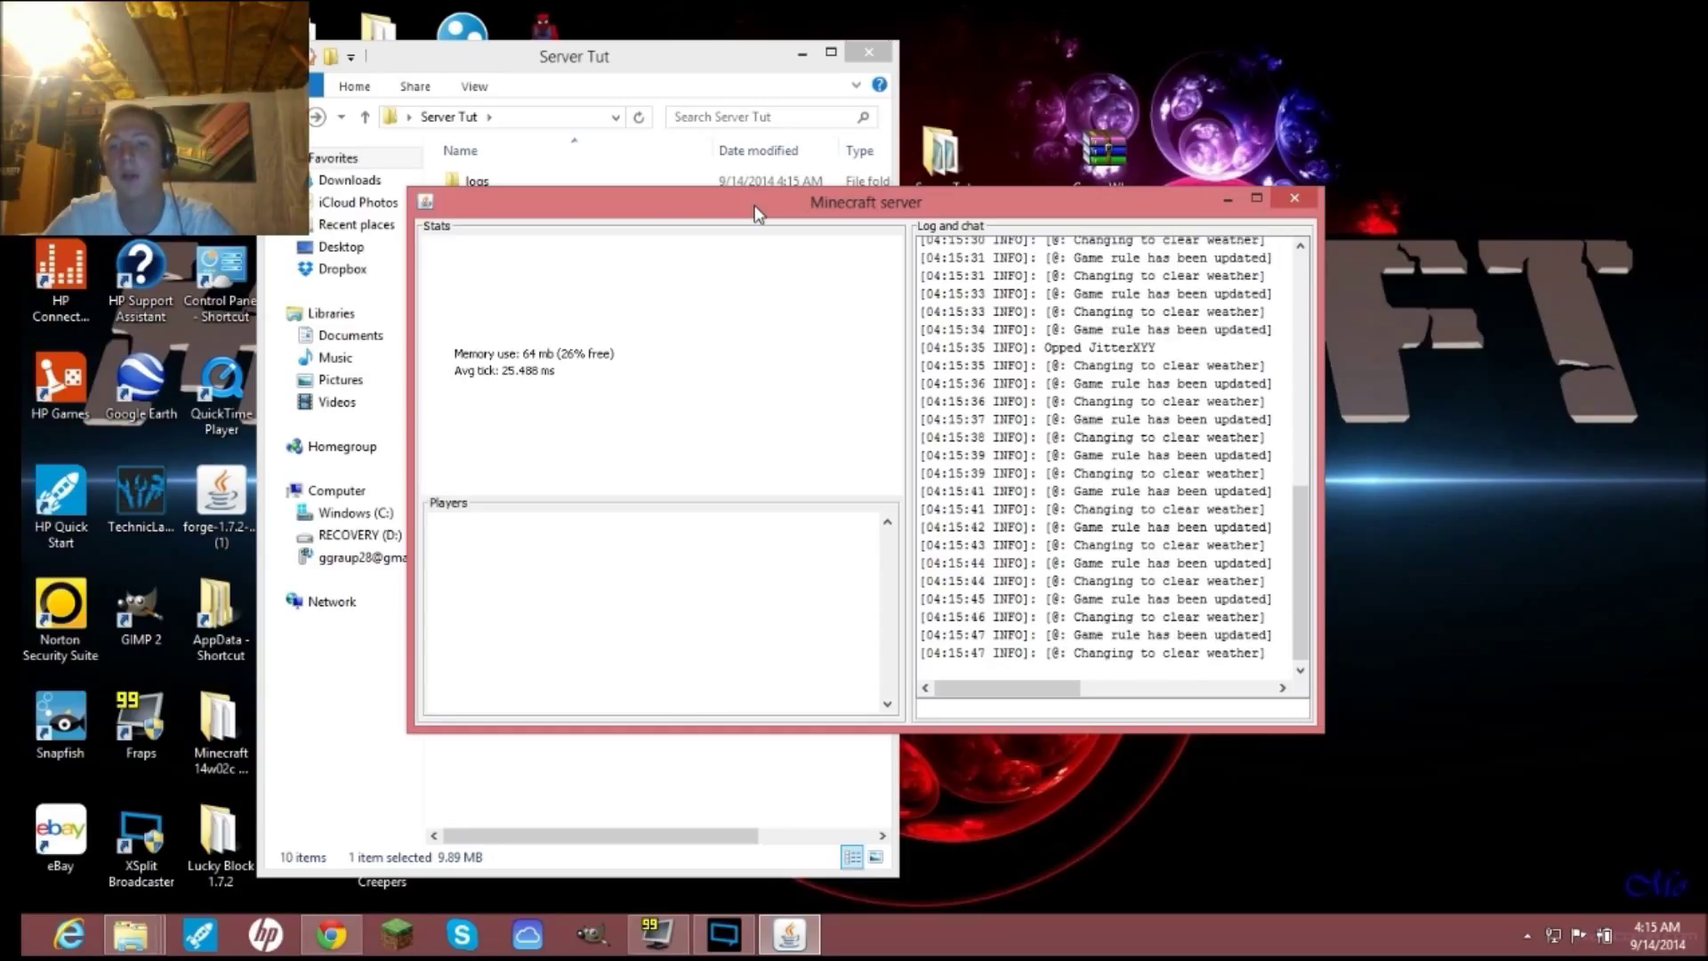
{"action": "left_click", "coordinate": [1225, 204]}
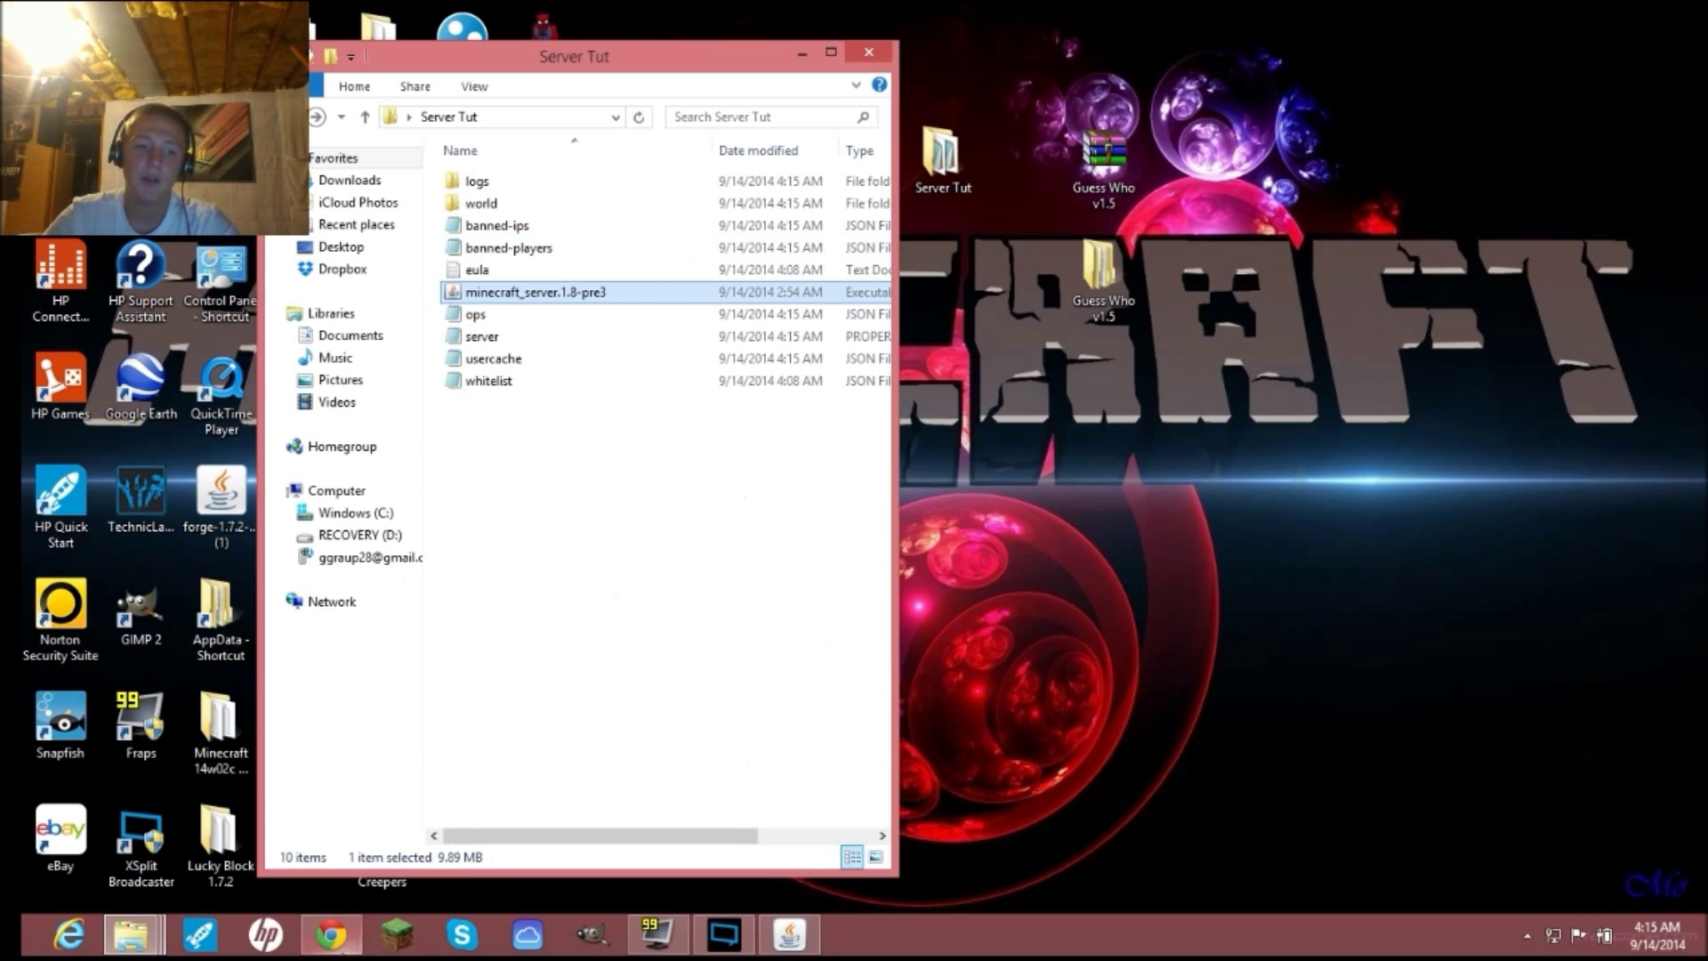
- Start the Minecraft Launcher and bring its window to the front
{"action": "left_click", "coordinate": [396, 934]}
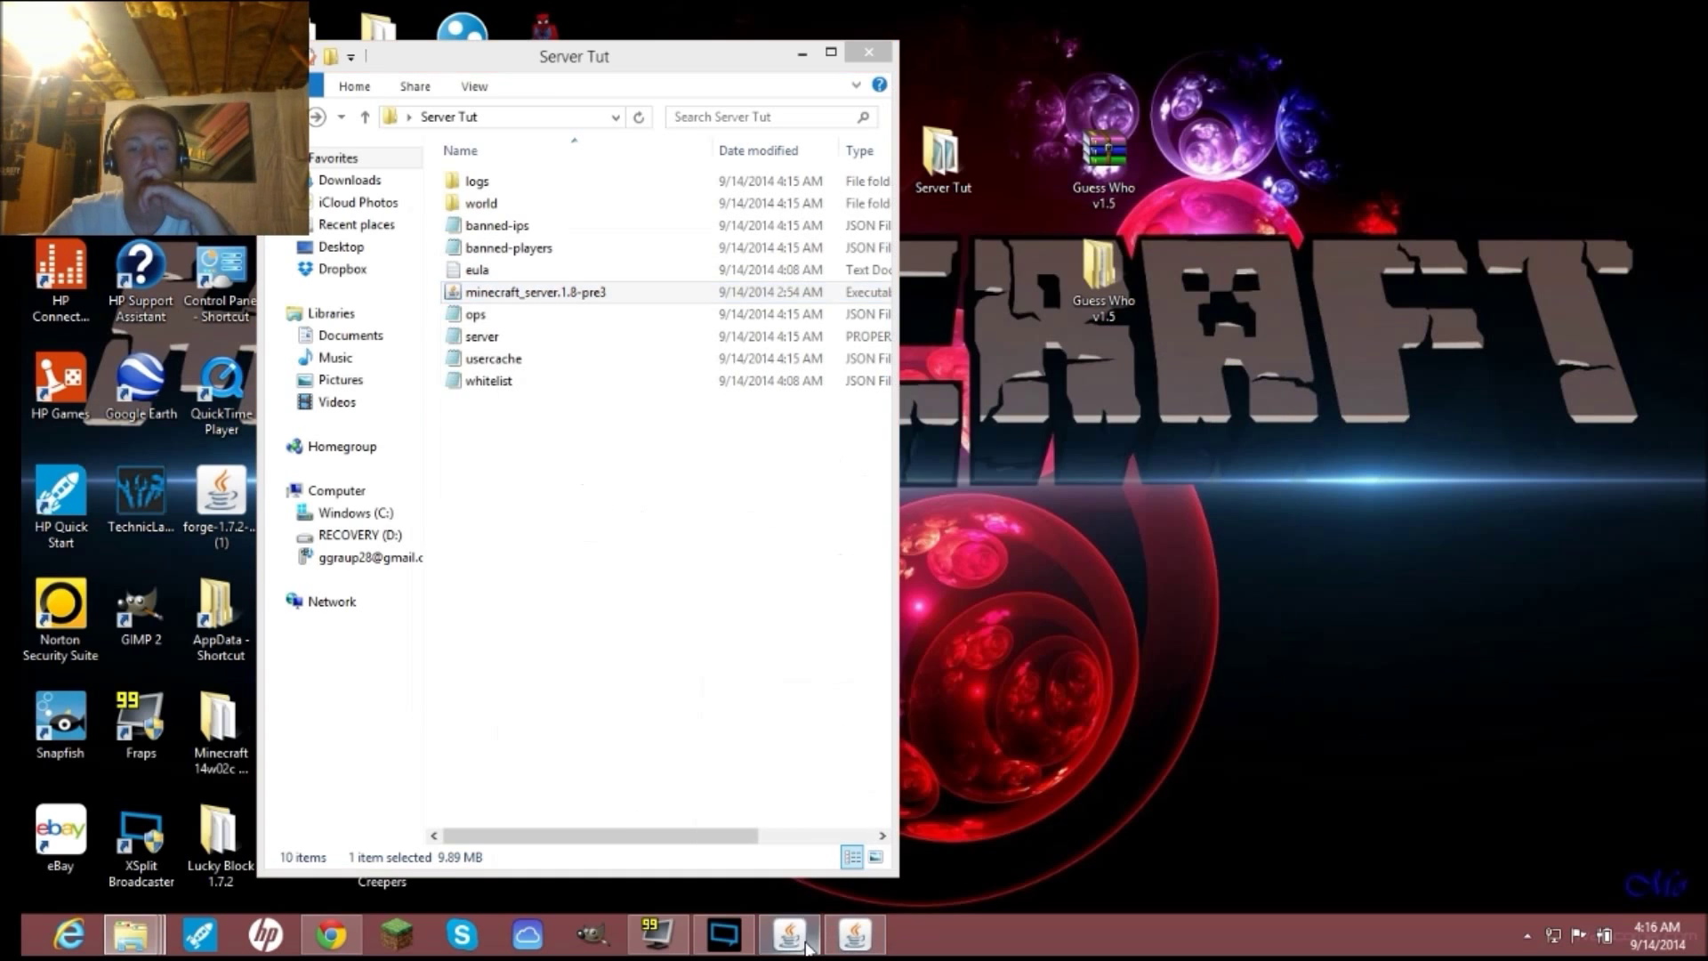
{"action": "left_click", "coordinate": [853, 939]}
{"action": "left_click", "coordinate": [852, 939]}
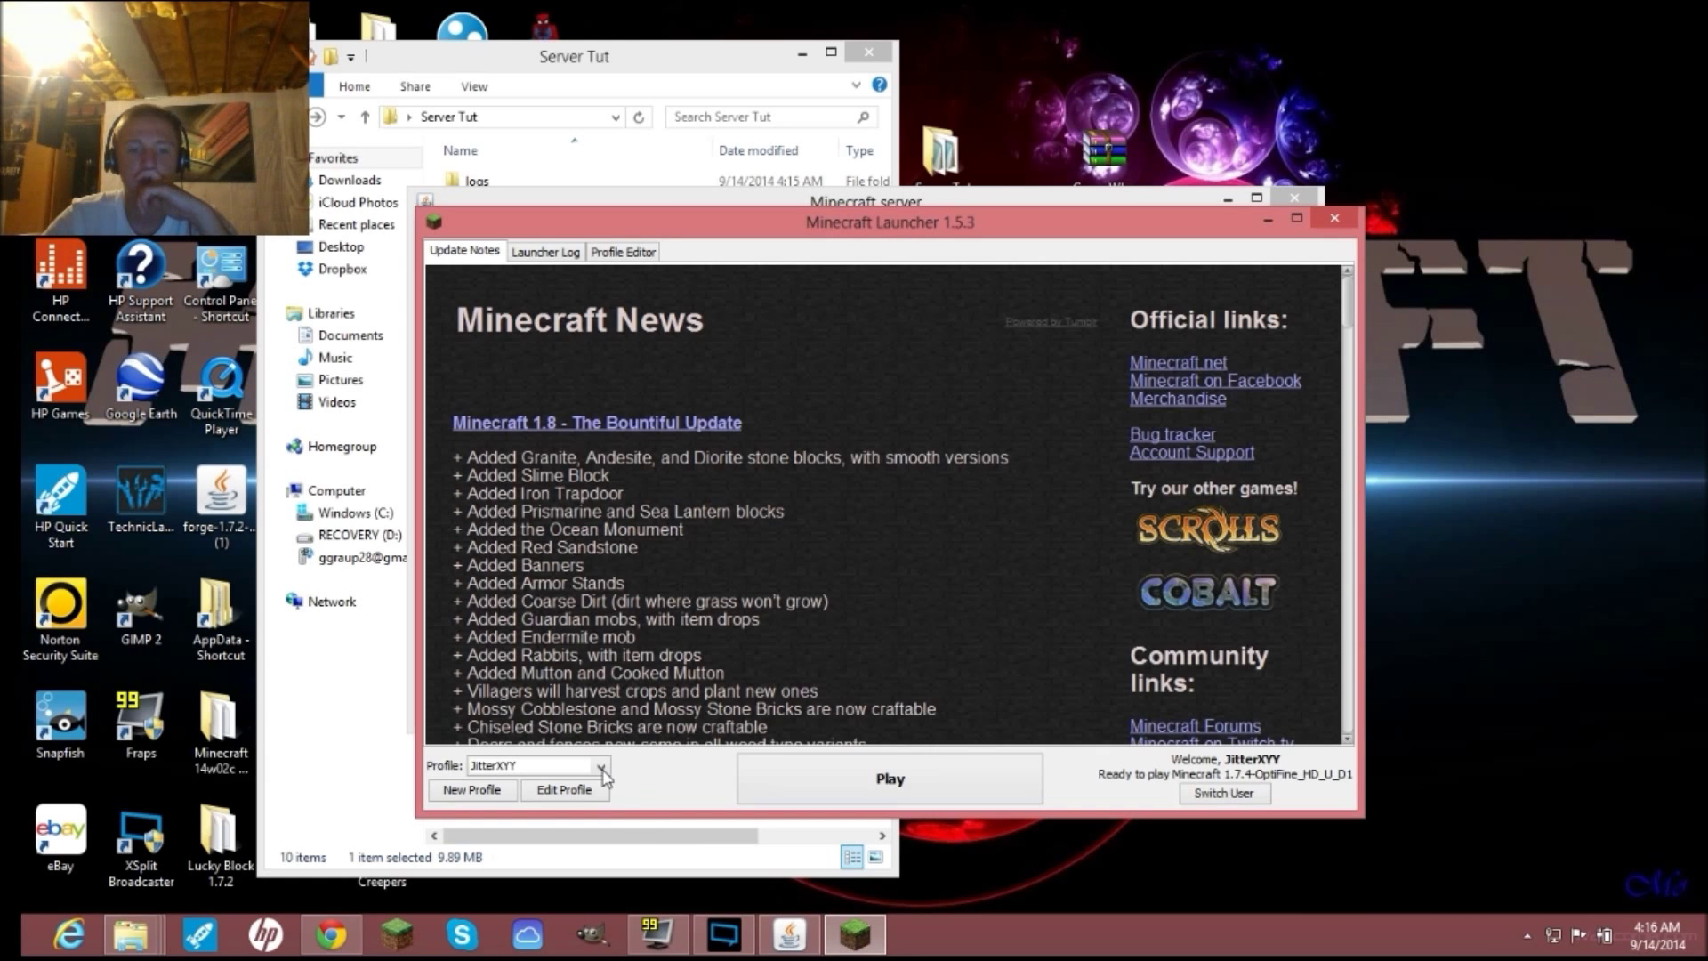
- Edit the current launcher profile to enable experimental development versions ("snapshots"), accepting the development builds warning
{"action": "left_click", "coordinate": [566, 792]}
{"action": "left_click", "coordinate": [605, 520]}
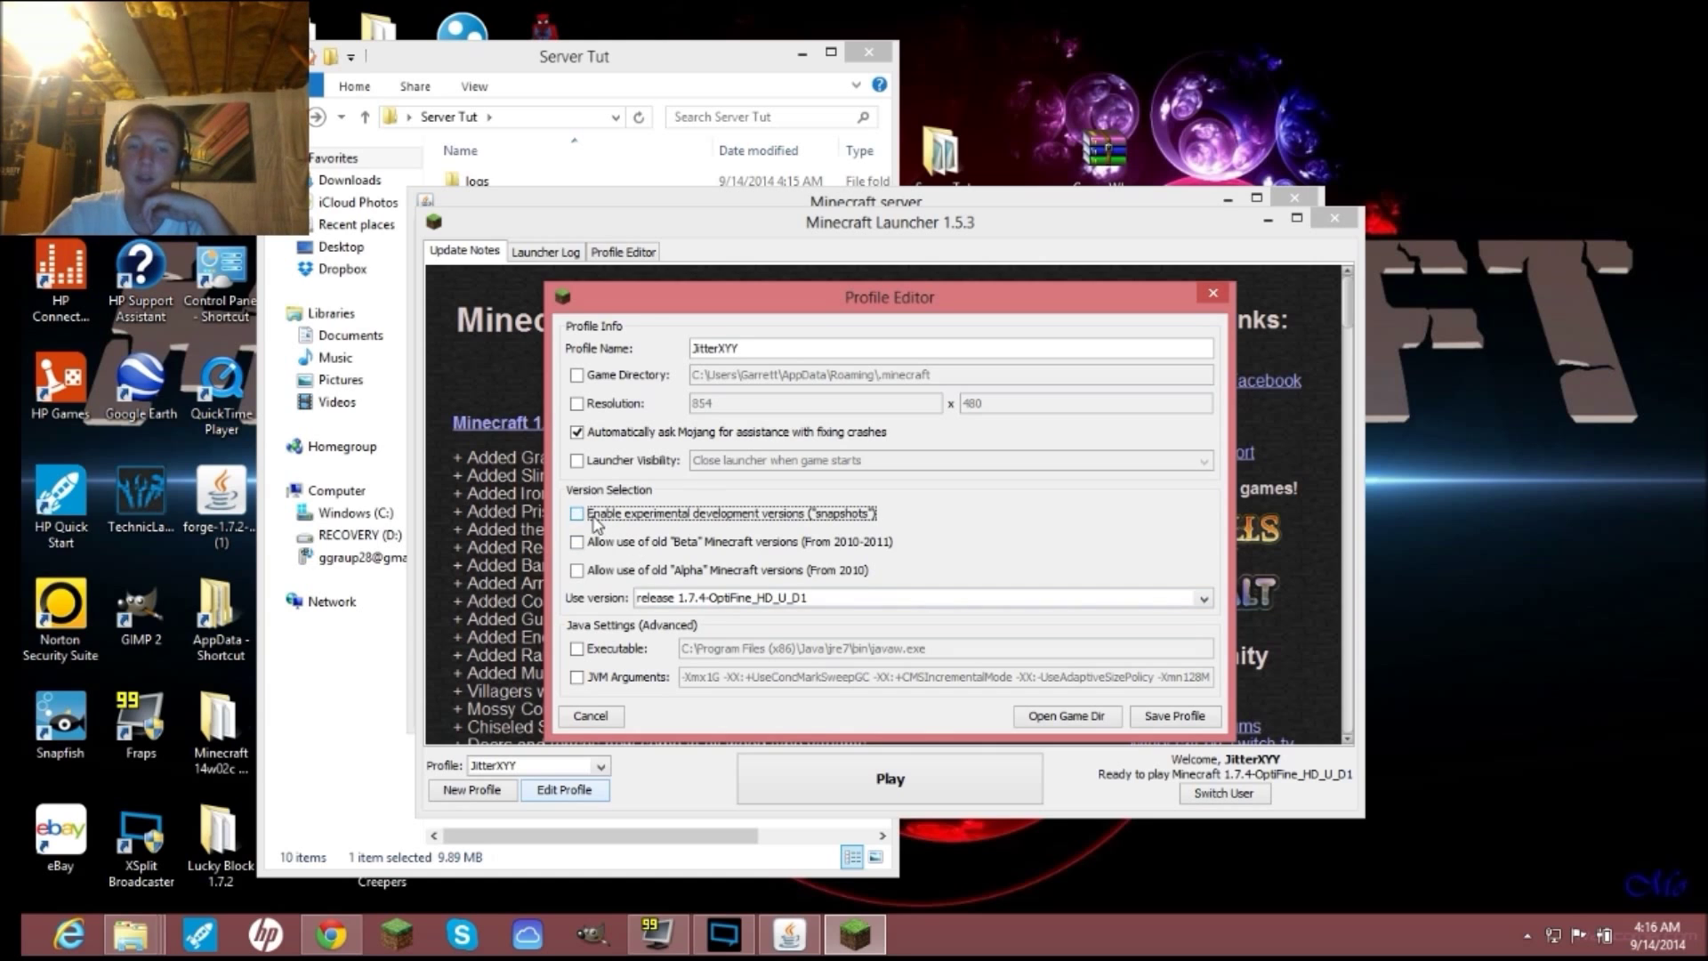
{"action": "left_click", "coordinate": [712, 523]}
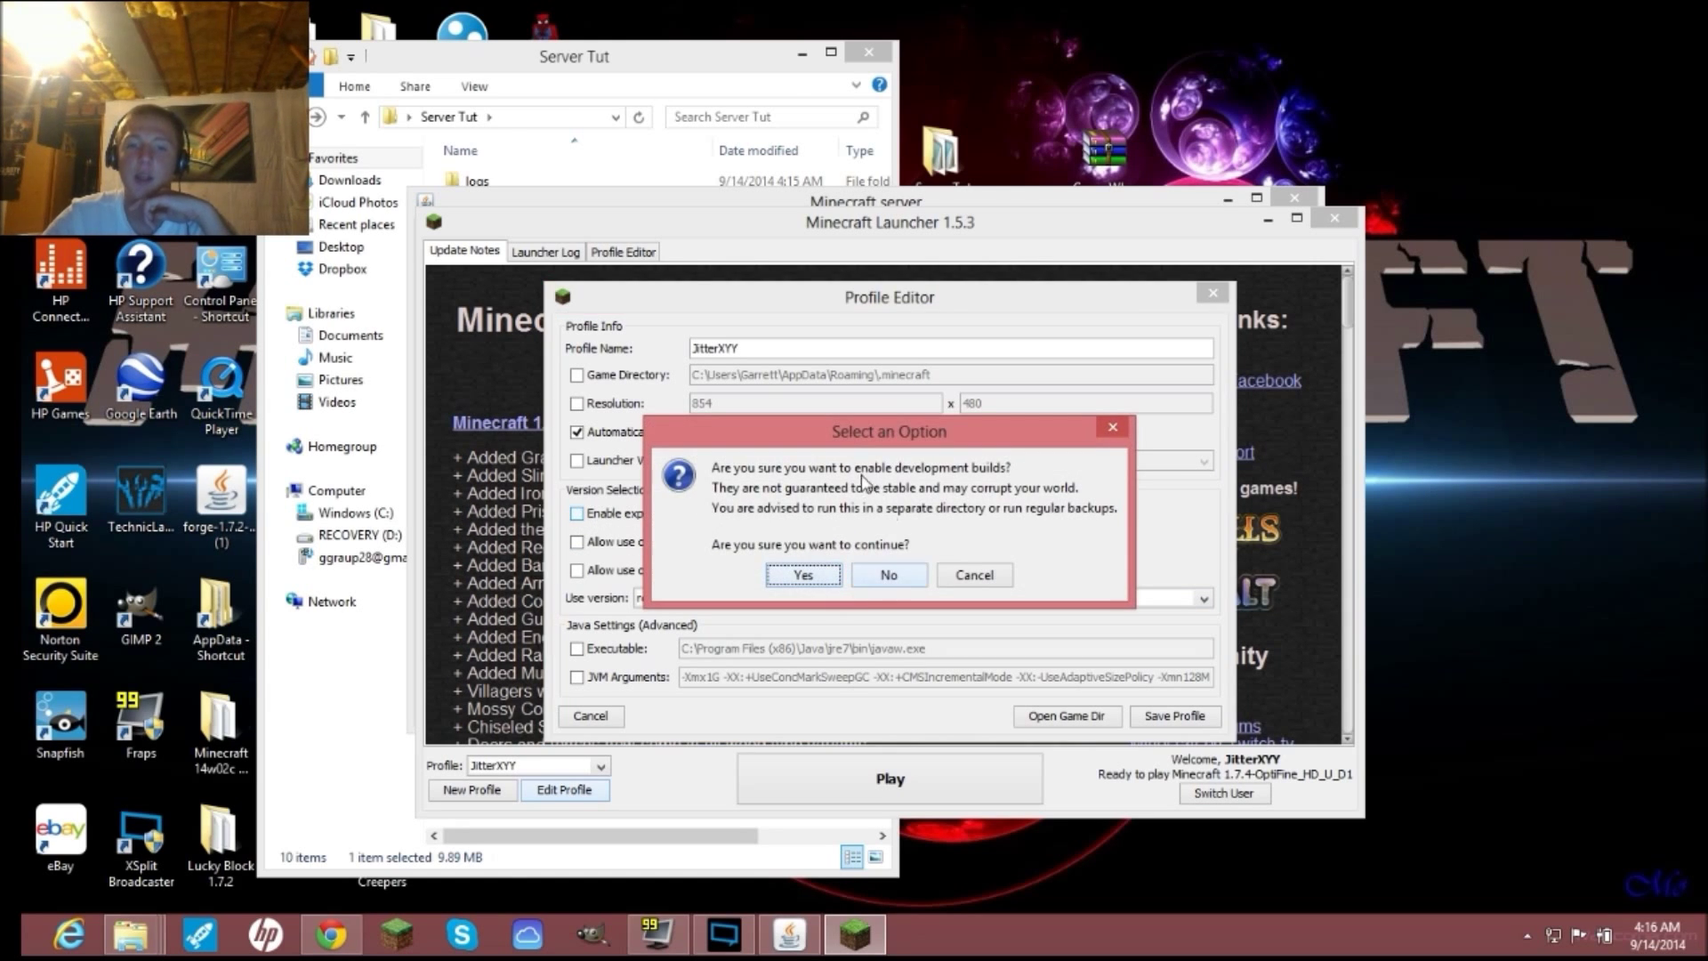
{"action": "left_click", "coordinate": [1119, 433]}
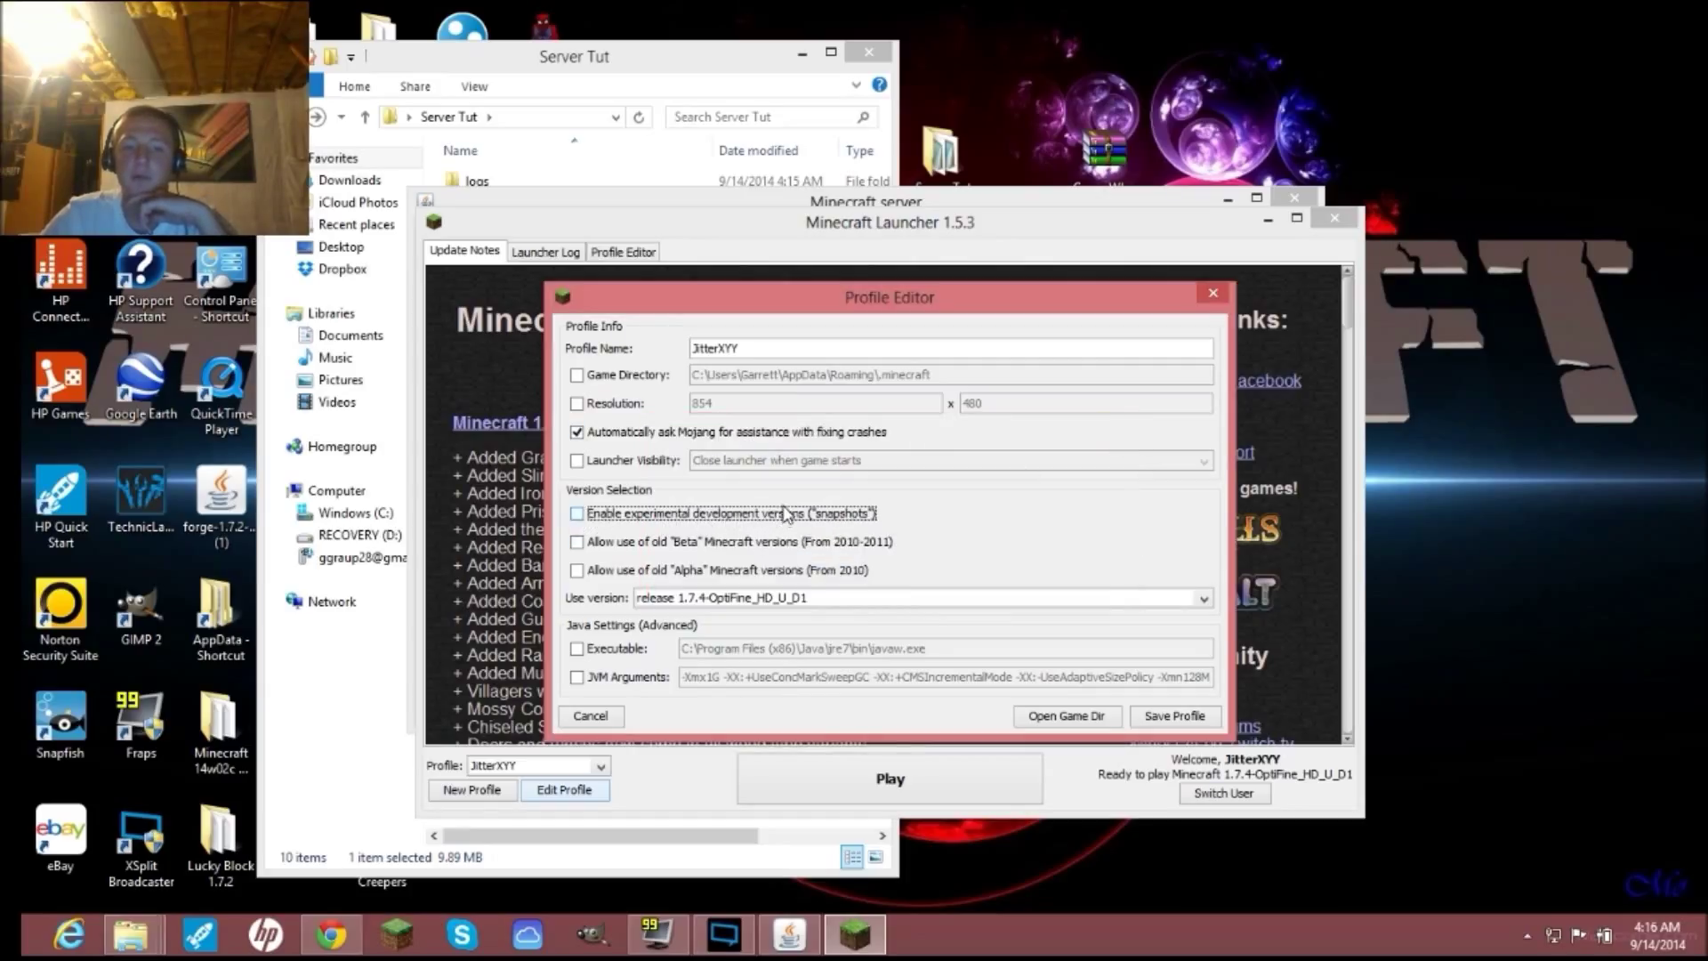
{"action": "left_click", "coordinate": [845, 519]}
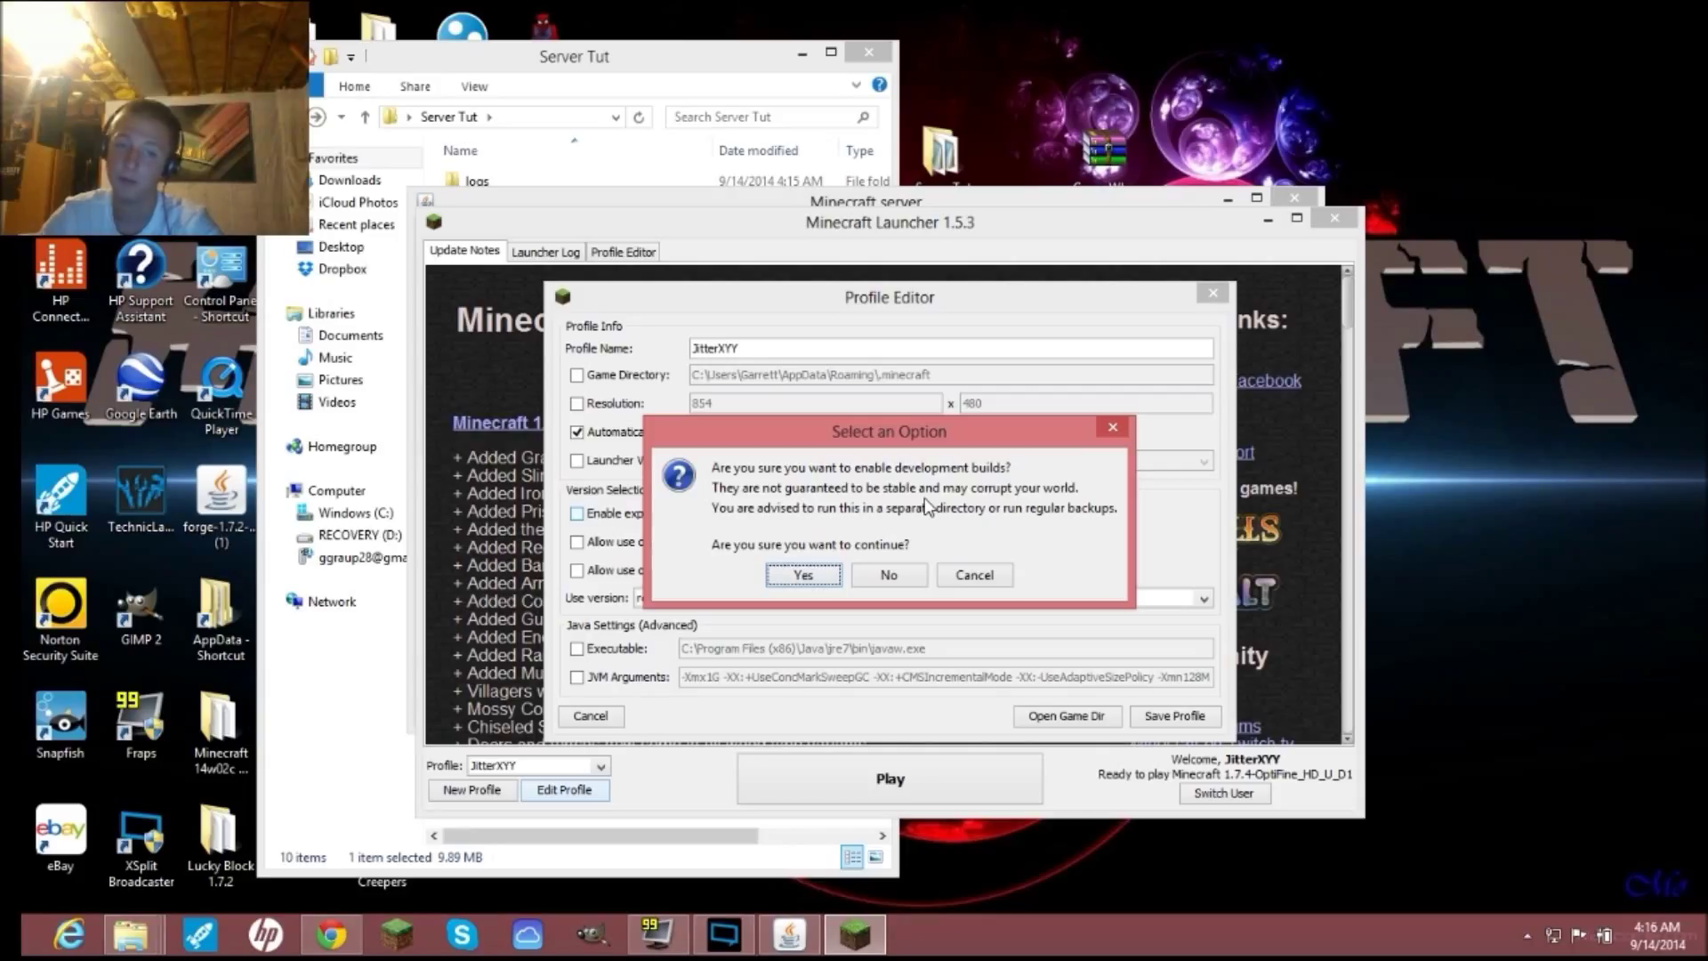
{"action": "left_click", "coordinate": [797, 576]}
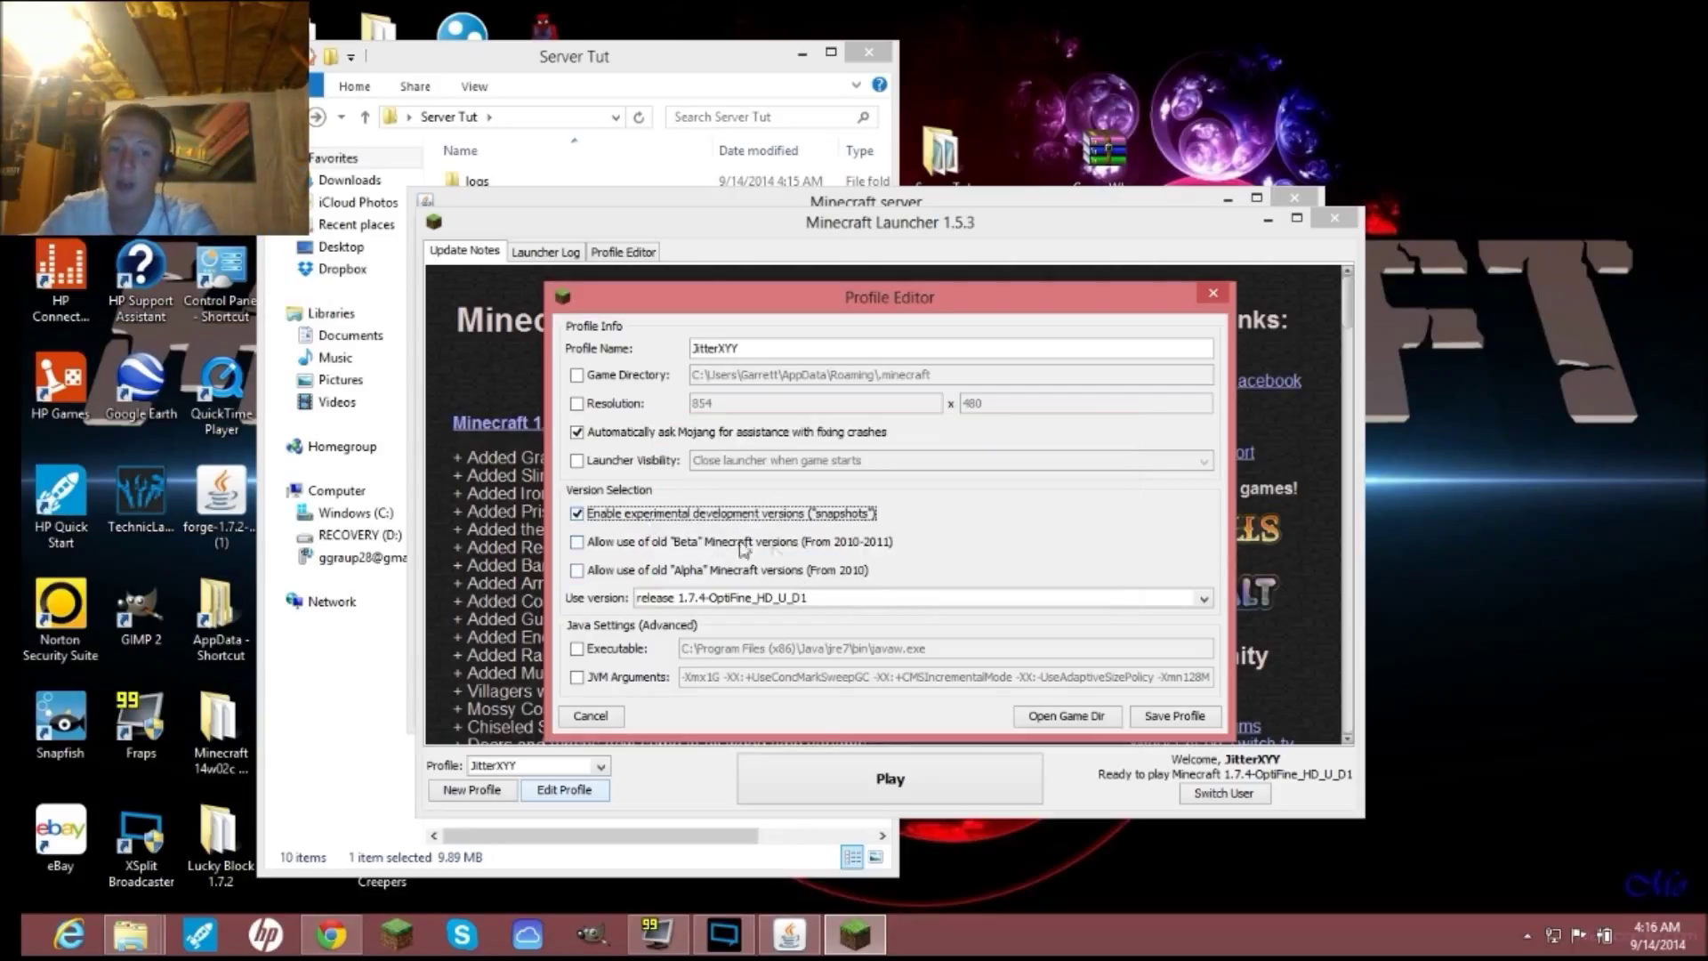
- Set the profile's version to snapshot 1.8-pre3, save the profile and start the game
{"action": "left_click", "coordinate": [999, 602]}
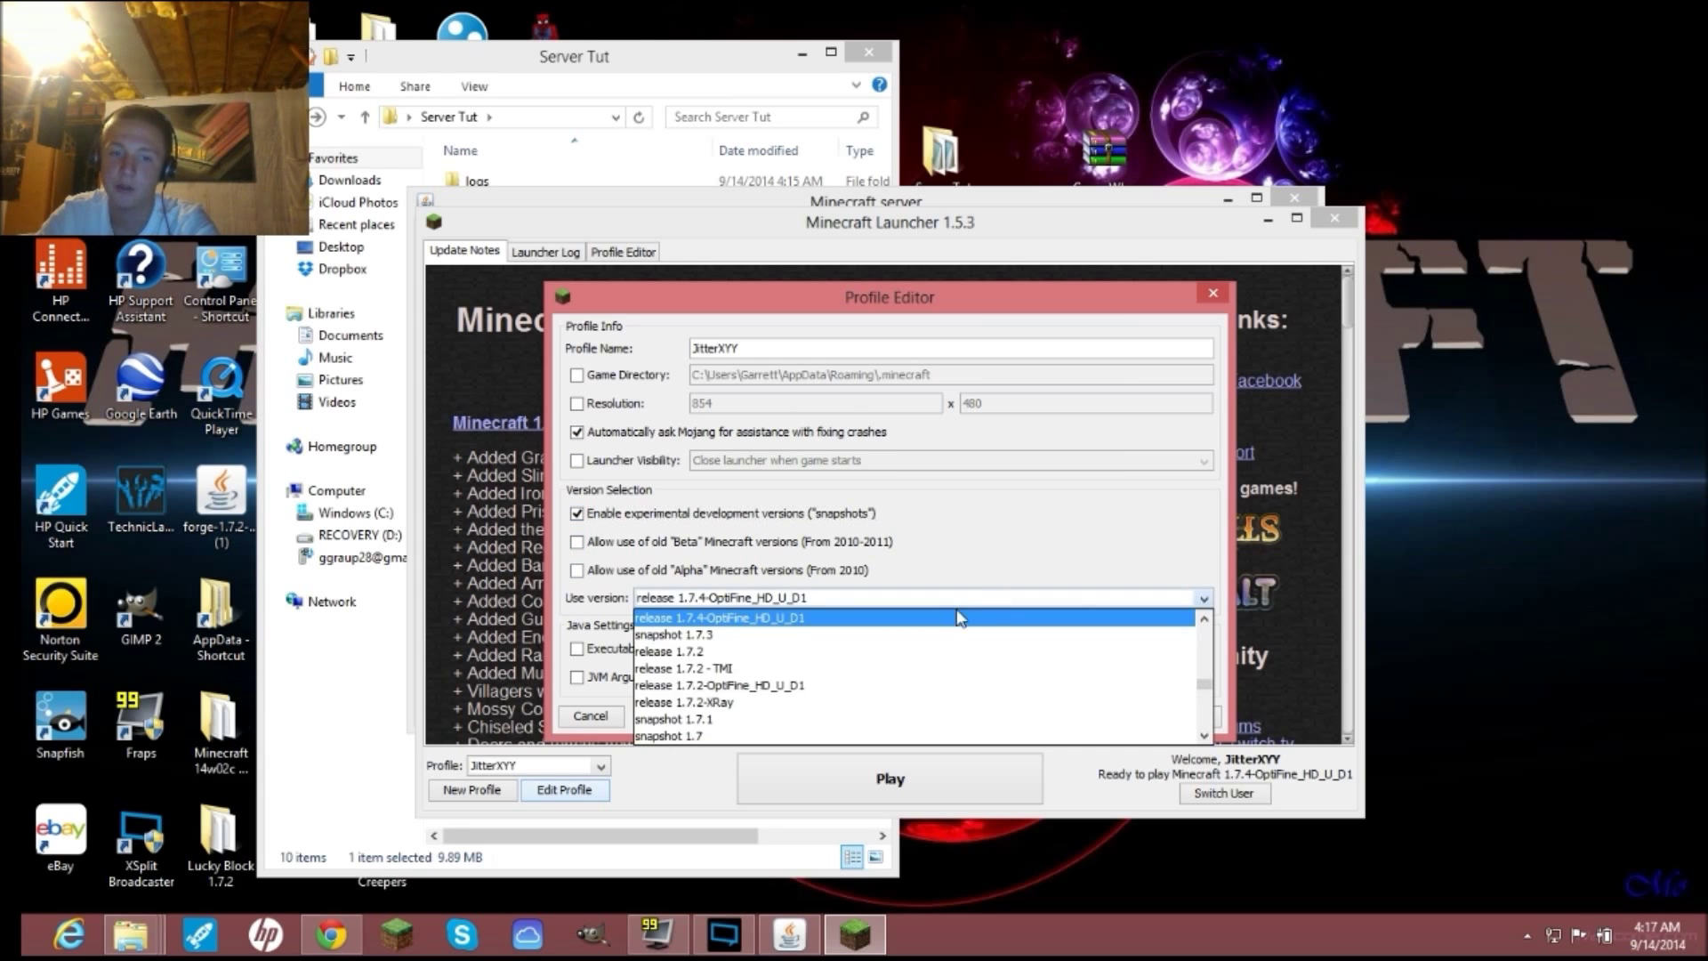
{"action": "scroll", "coordinate": [715, 641], "scroll_direction": "up", "scroll_amount": 1}
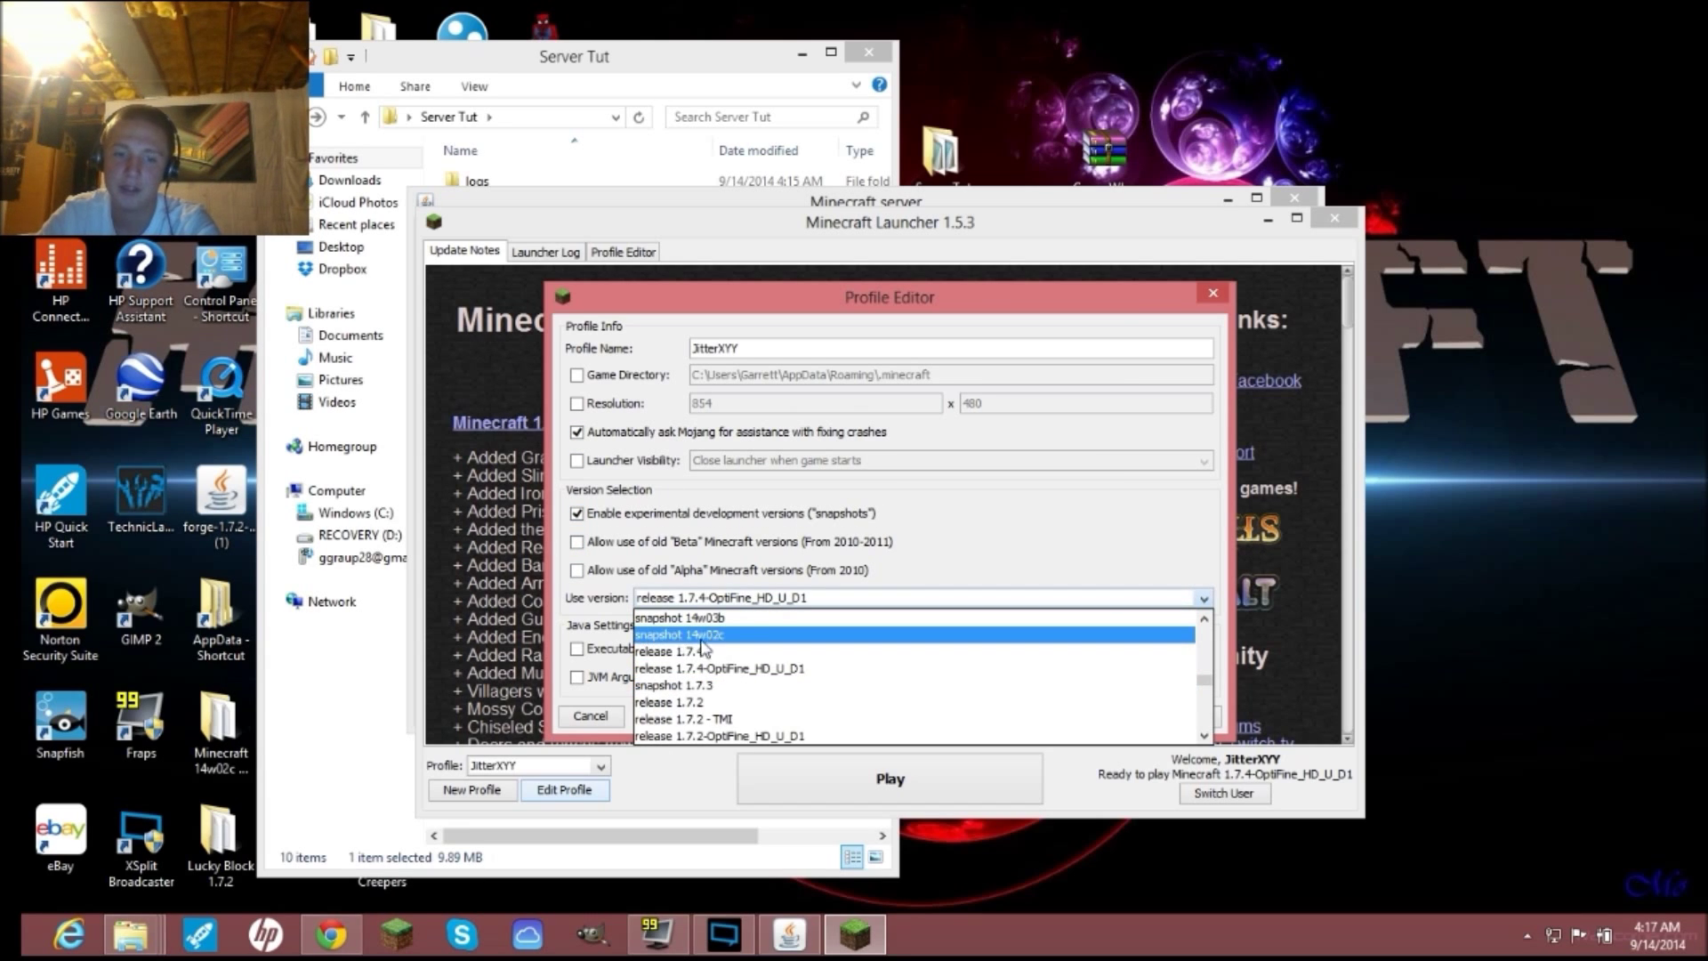
{"action": "scroll", "coordinate": [680, 644], "scroll_direction": "up", "scroll_amount": 2}
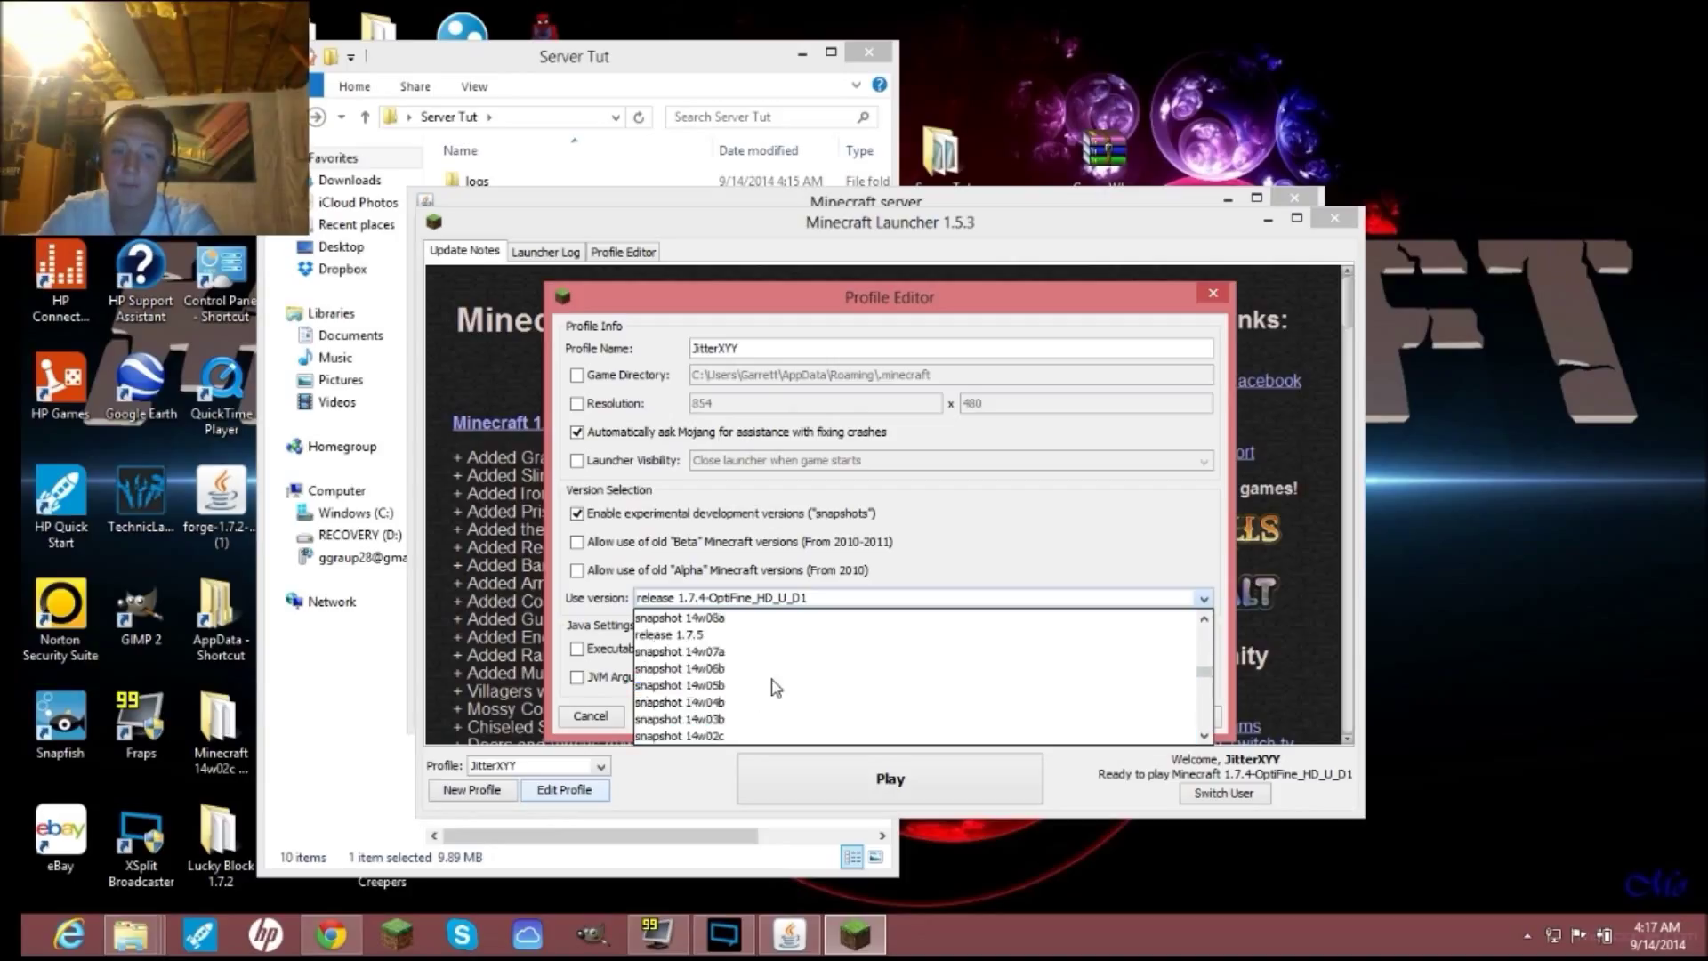
{"action": "scroll", "coordinate": [773, 686], "scroll_direction": "up", "scroll_amount": 10}
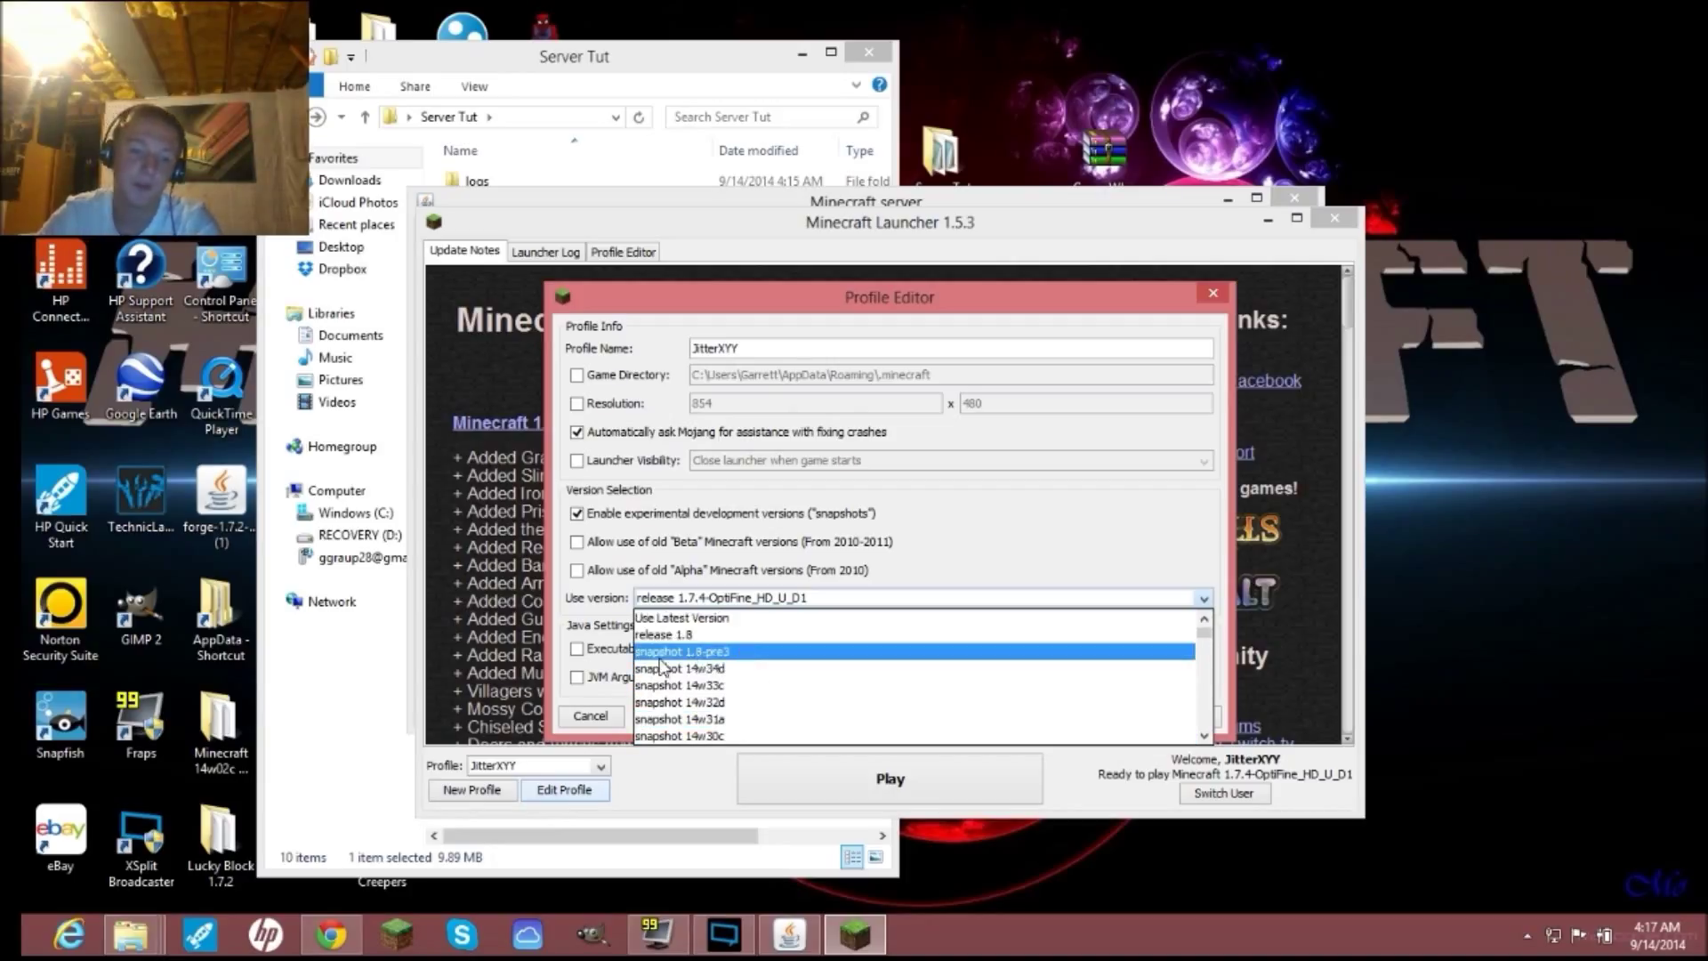
{"action": "left_click", "coordinate": [715, 654]}
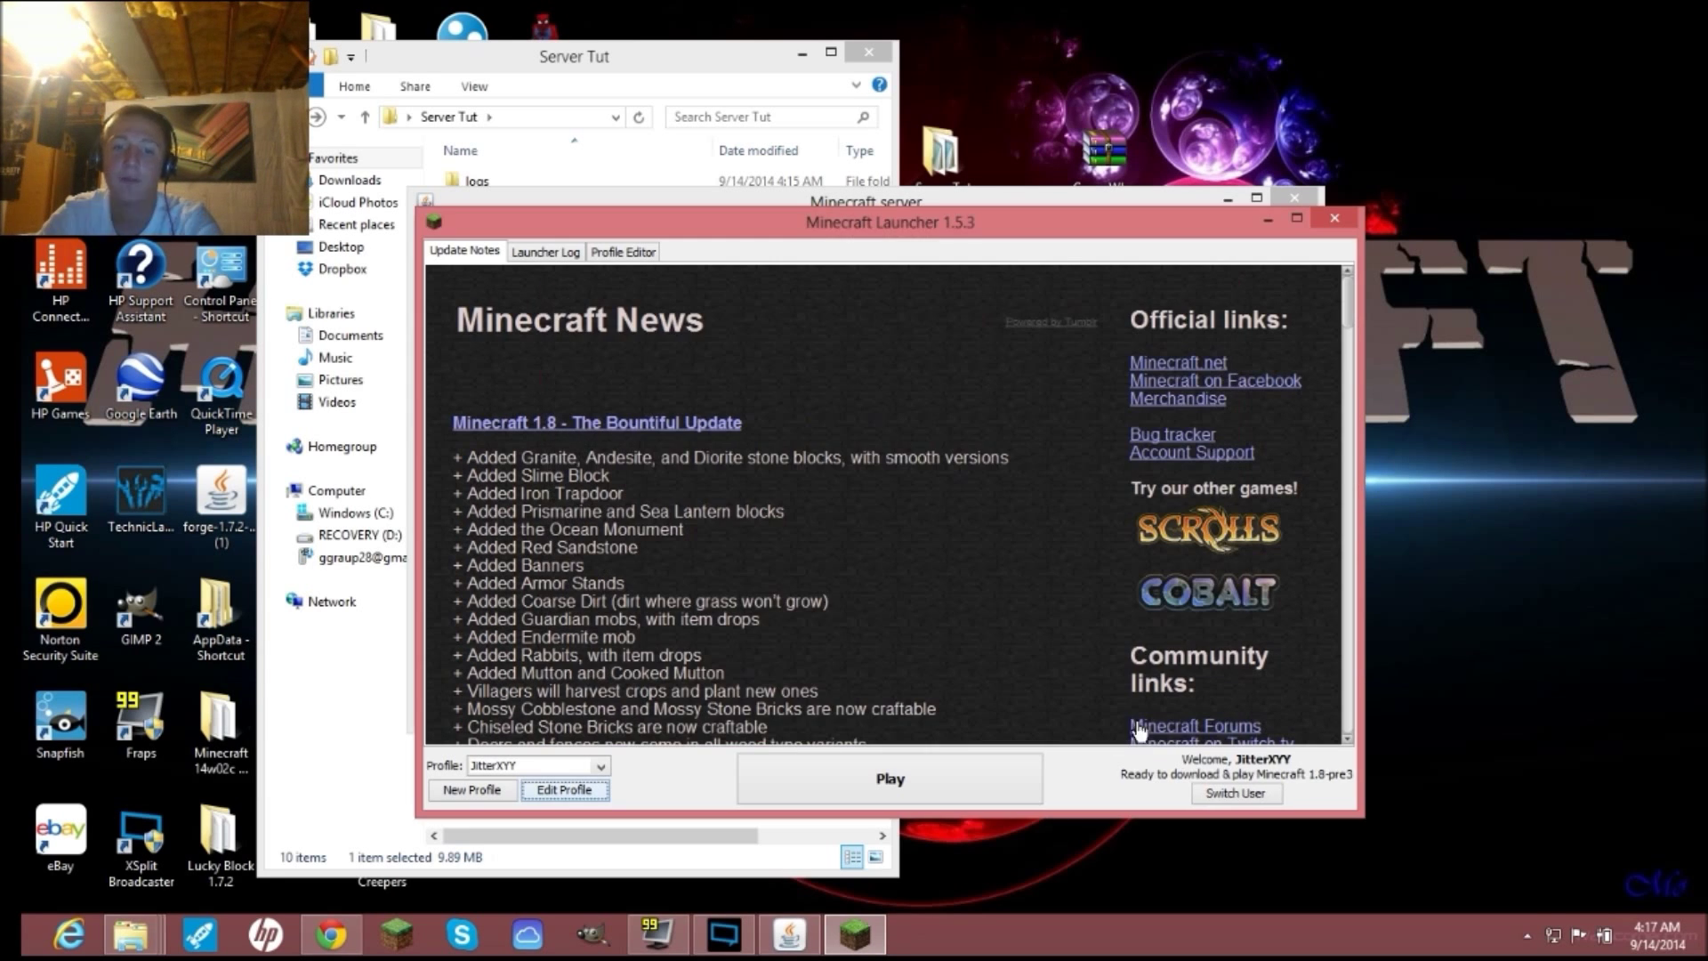
{"action": "left_click", "coordinate": [1170, 718]}
{"action": "left_click", "coordinate": [896, 776]}
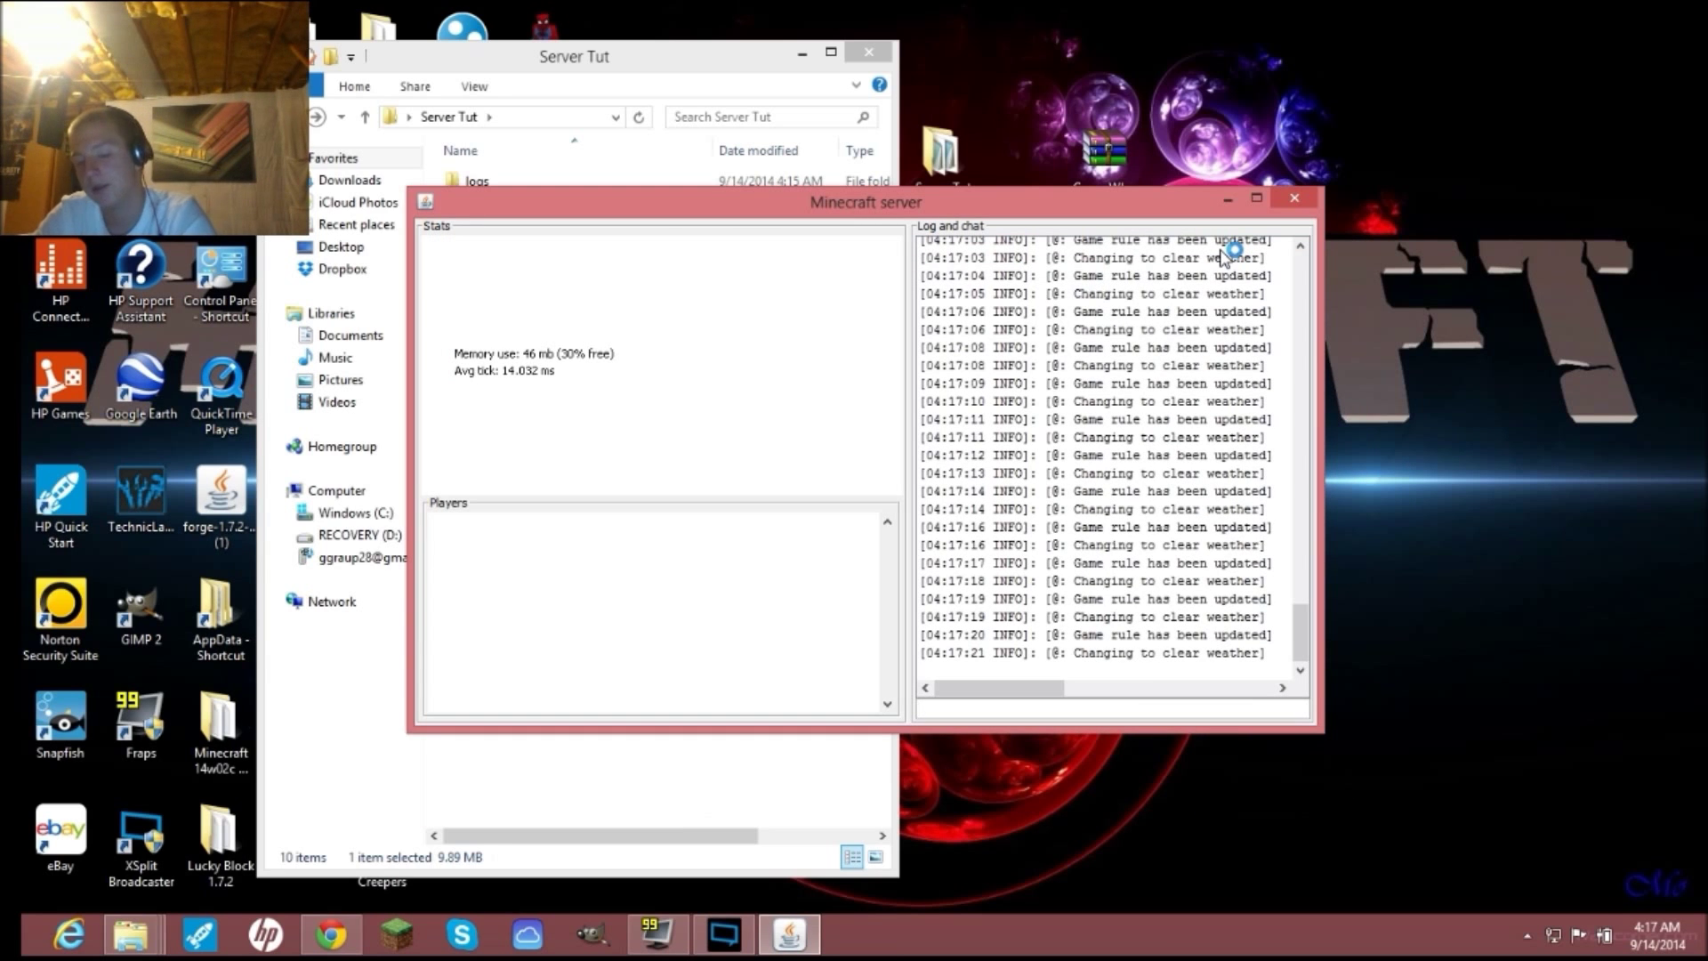
- Minimize the server console, maximize the Minecraft 1.8-pre3 game window and open its multiplayer server list
{"action": "left_click", "coordinate": [1229, 202]}
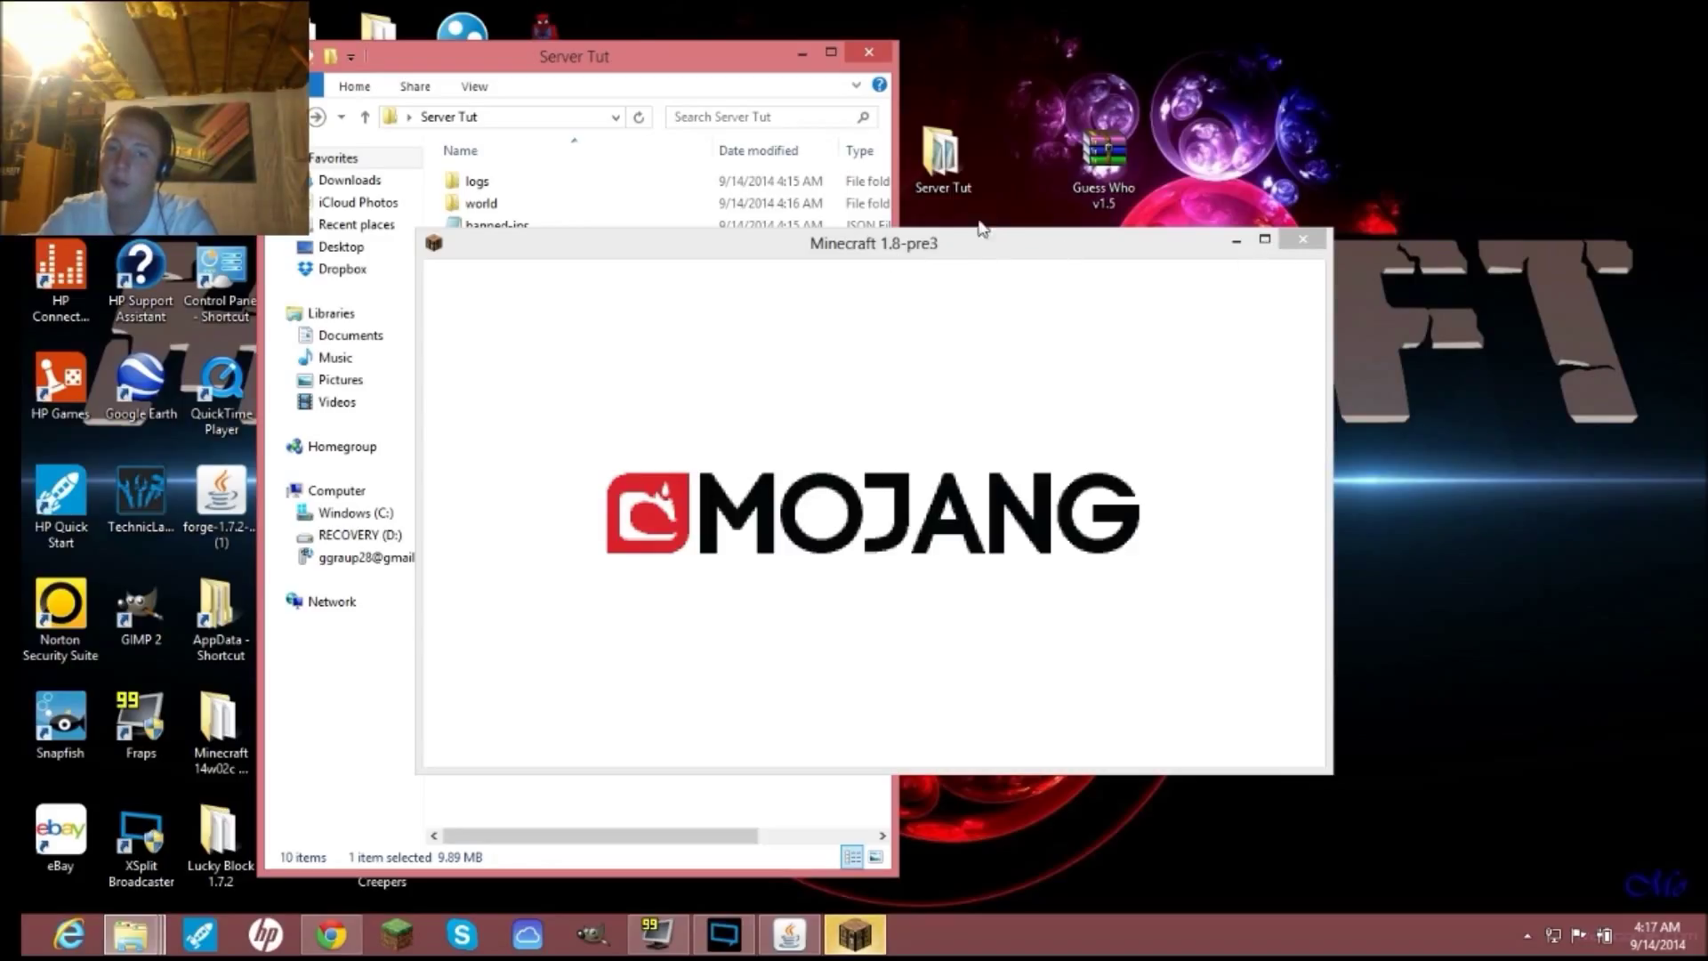
{"action": "left_click", "coordinate": [854, 264]}
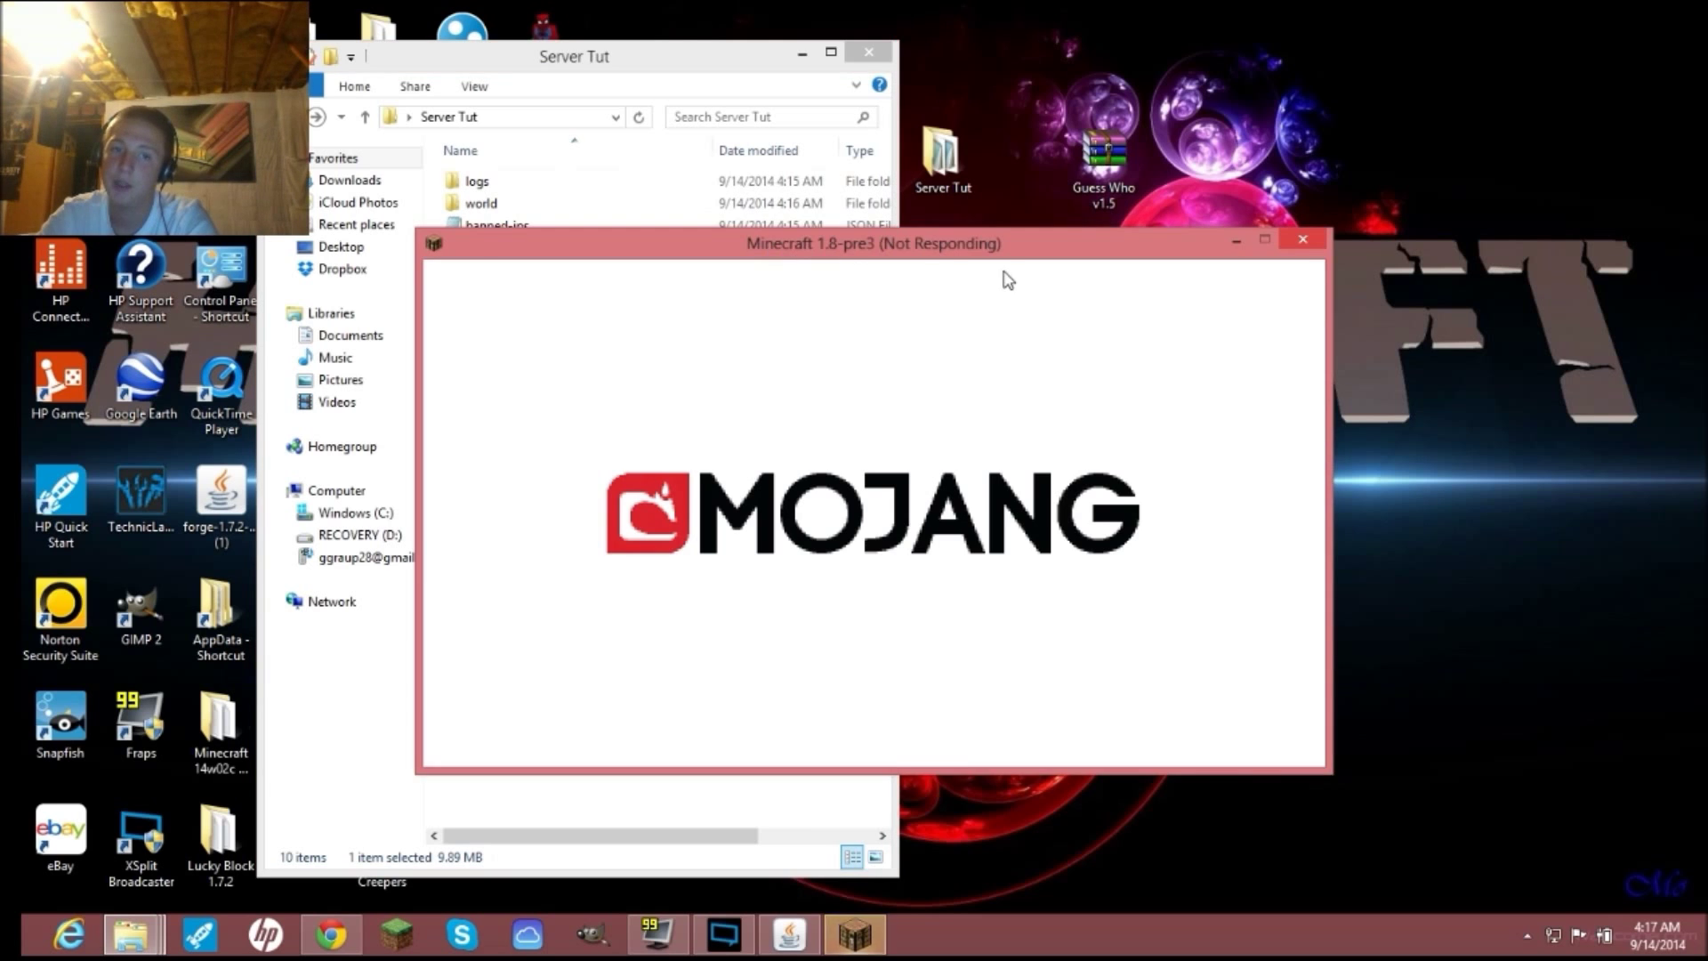
{"action": "left_click_drag", "start_coordinate": [997, 244], "coordinate": [1411, 249]}
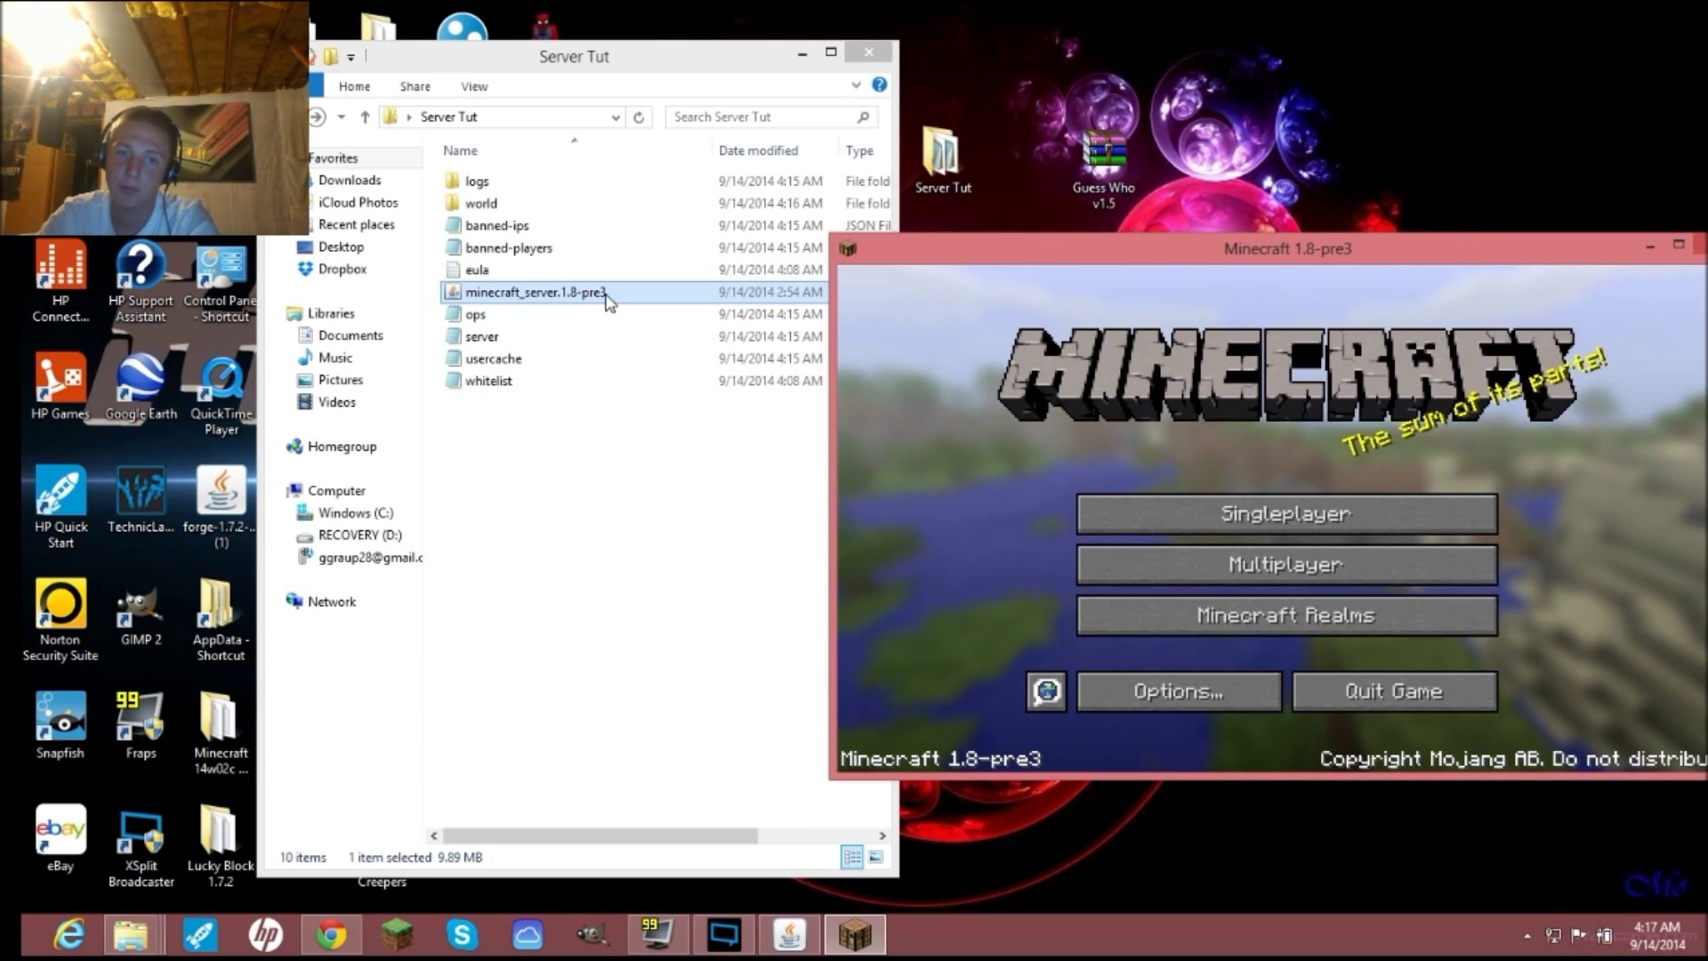
{"action": "left_click_drag", "start_coordinate": [1139, 254], "coordinate": [756, 160]}
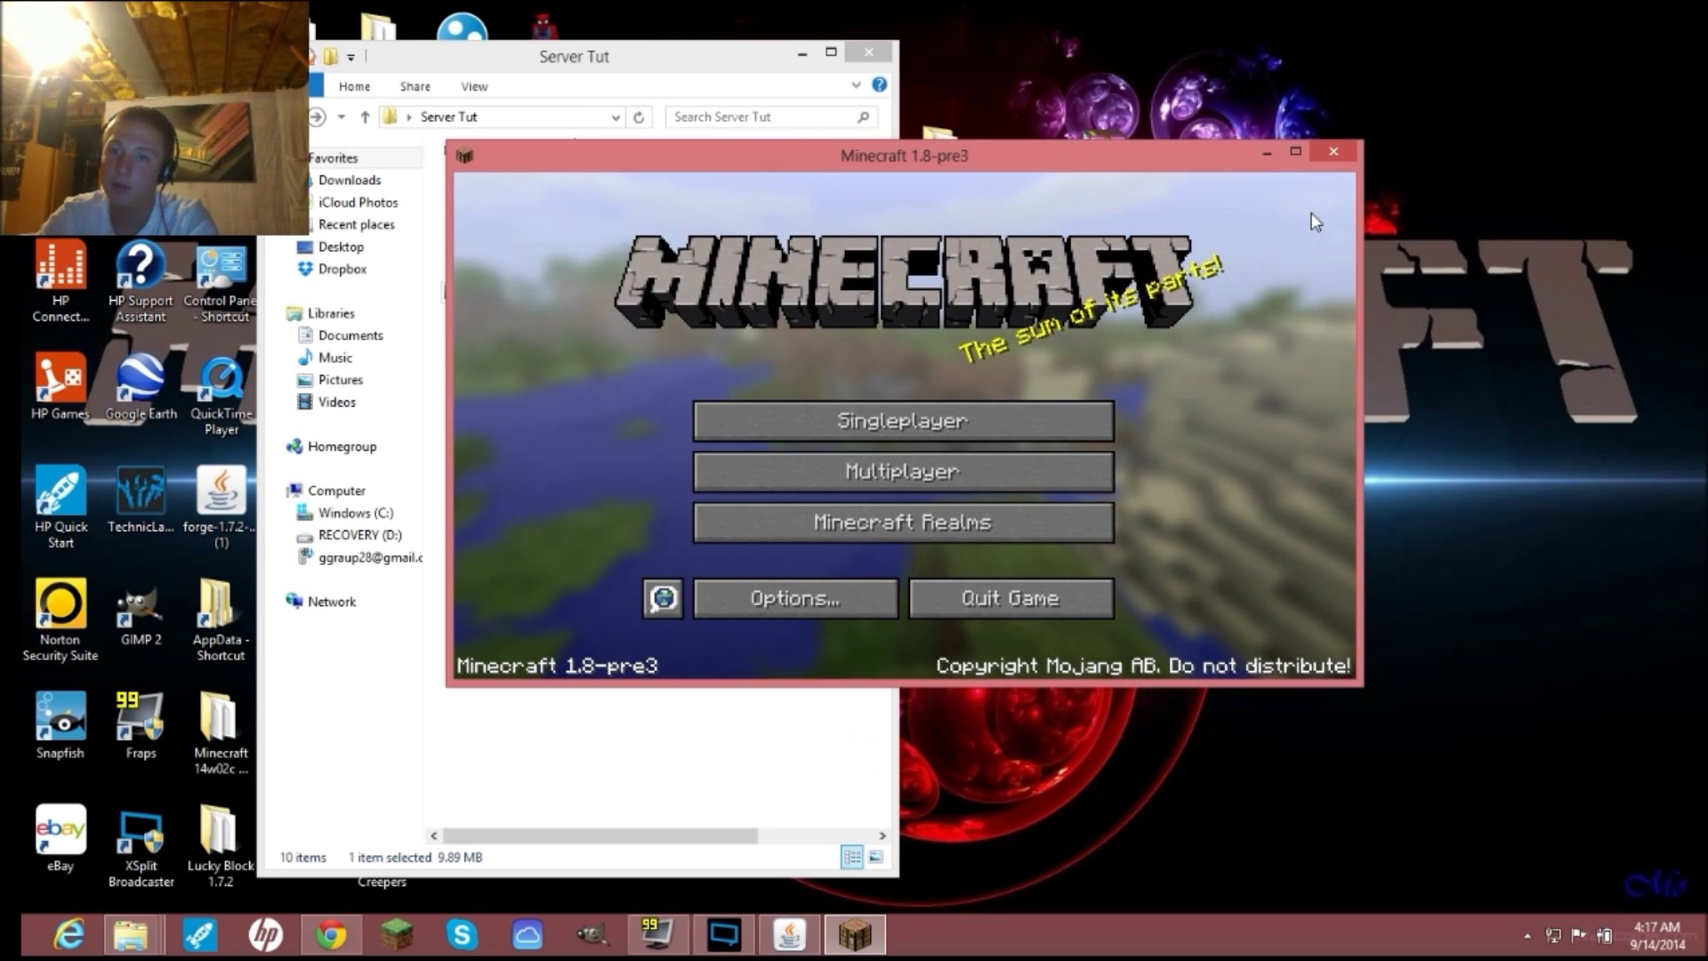
{"action": "left_click", "coordinate": [1299, 151]}
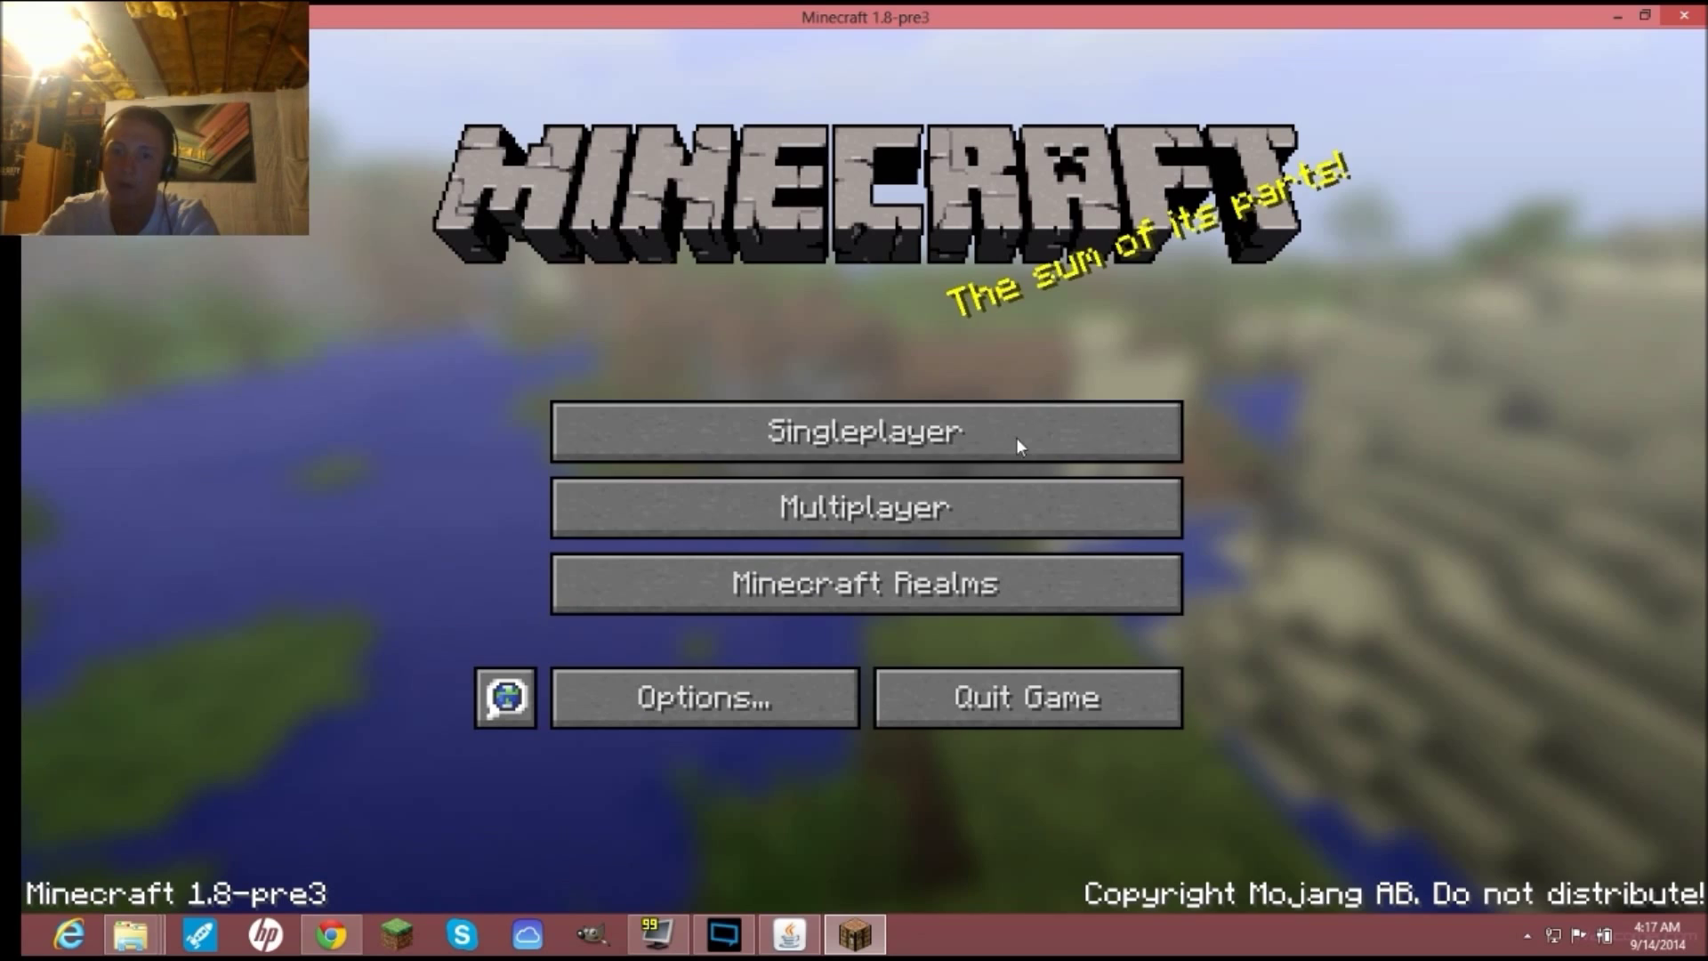
{"action": "left_click", "coordinate": [877, 505]}
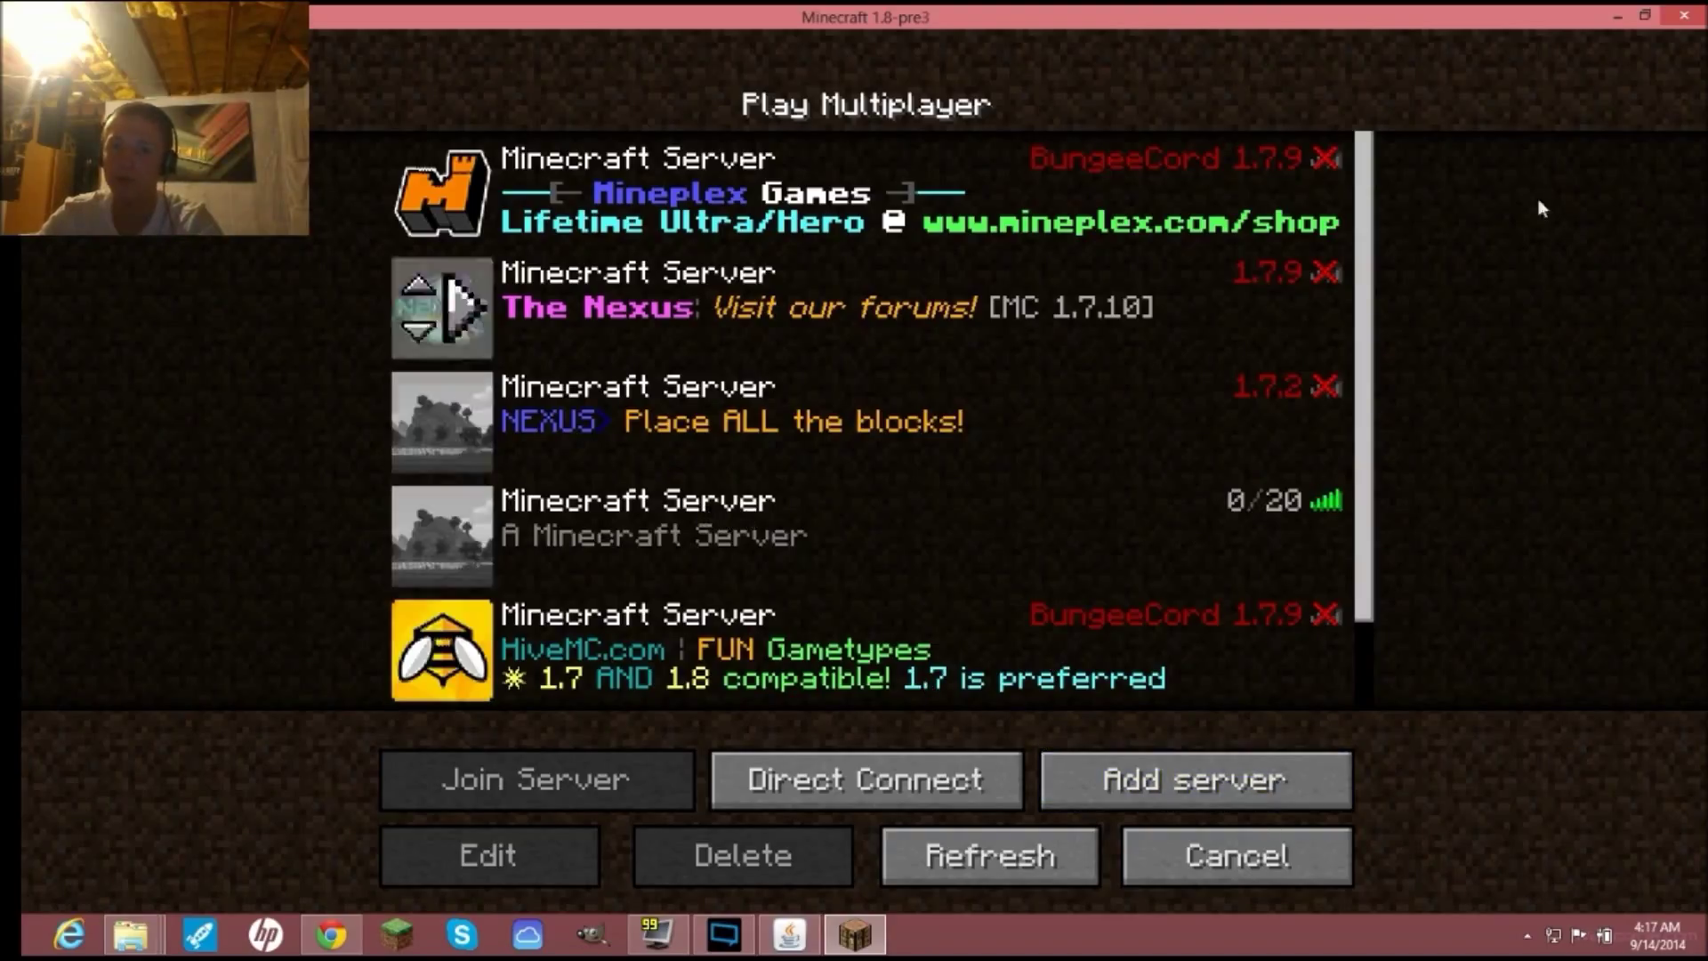
- Minimize Minecraft, move the Server Tut window aside to look over the desktop's server and map folders, and minimize that window
{"action": "left_click", "coordinate": [1617, 17]}
{"action": "left_click_drag", "start_coordinate": [678, 56], "coordinate": [1074, 49]}
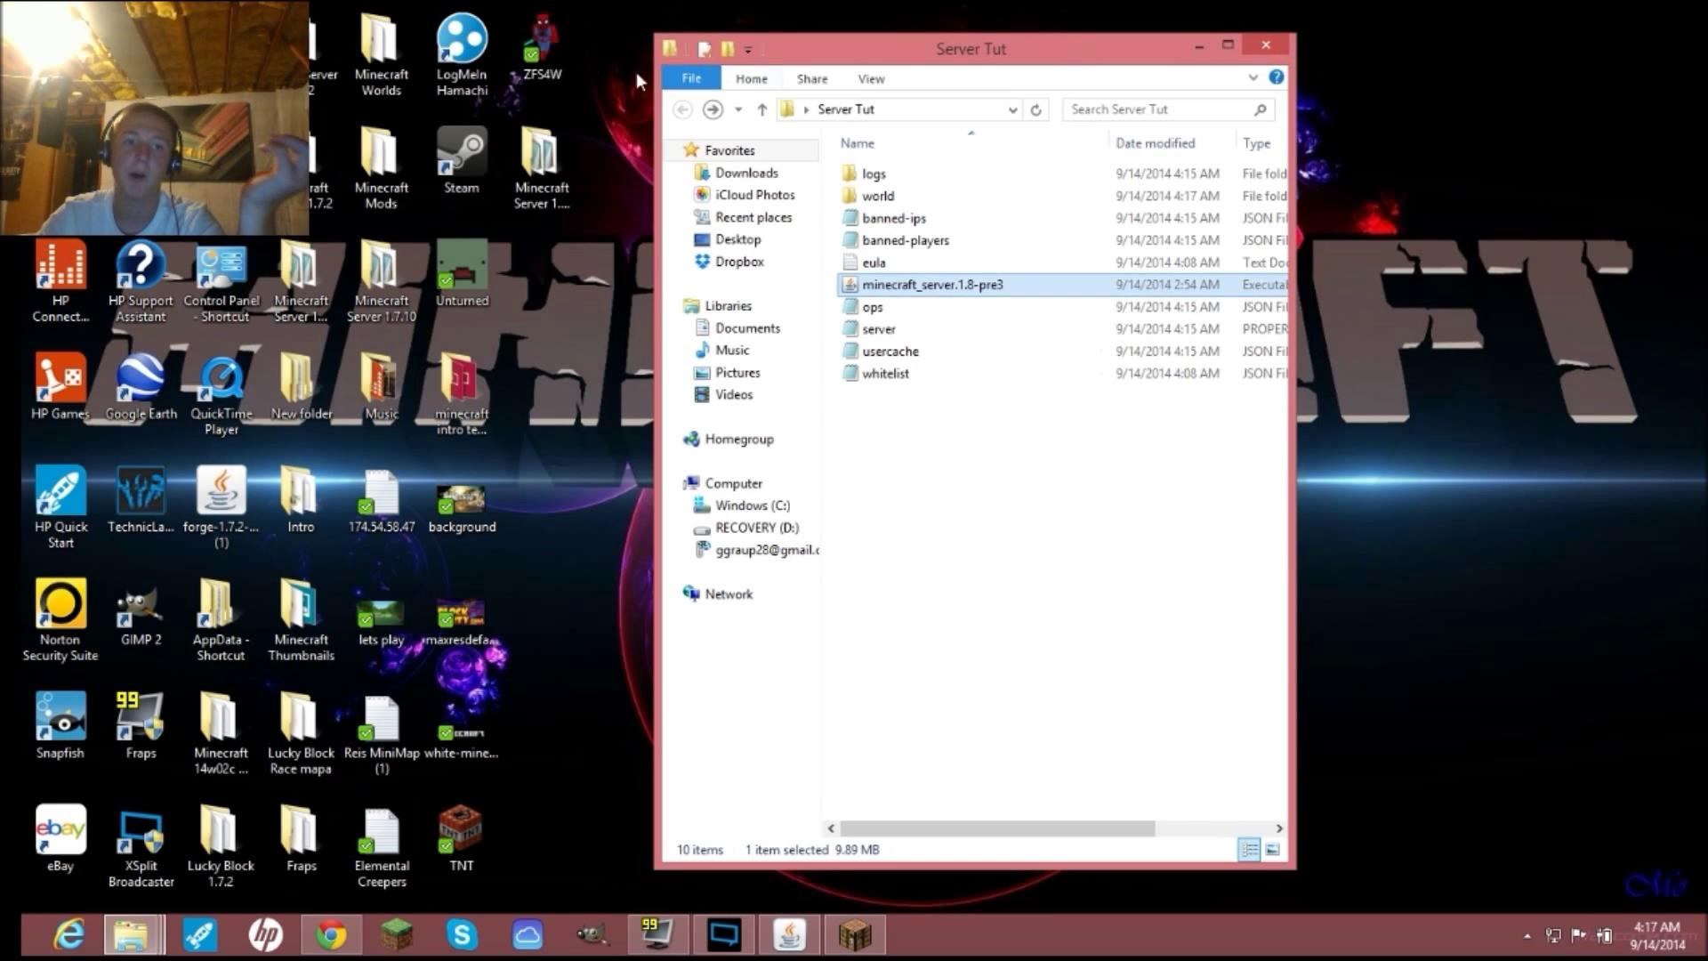
{"action": "left_click", "coordinate": [328, 199]}
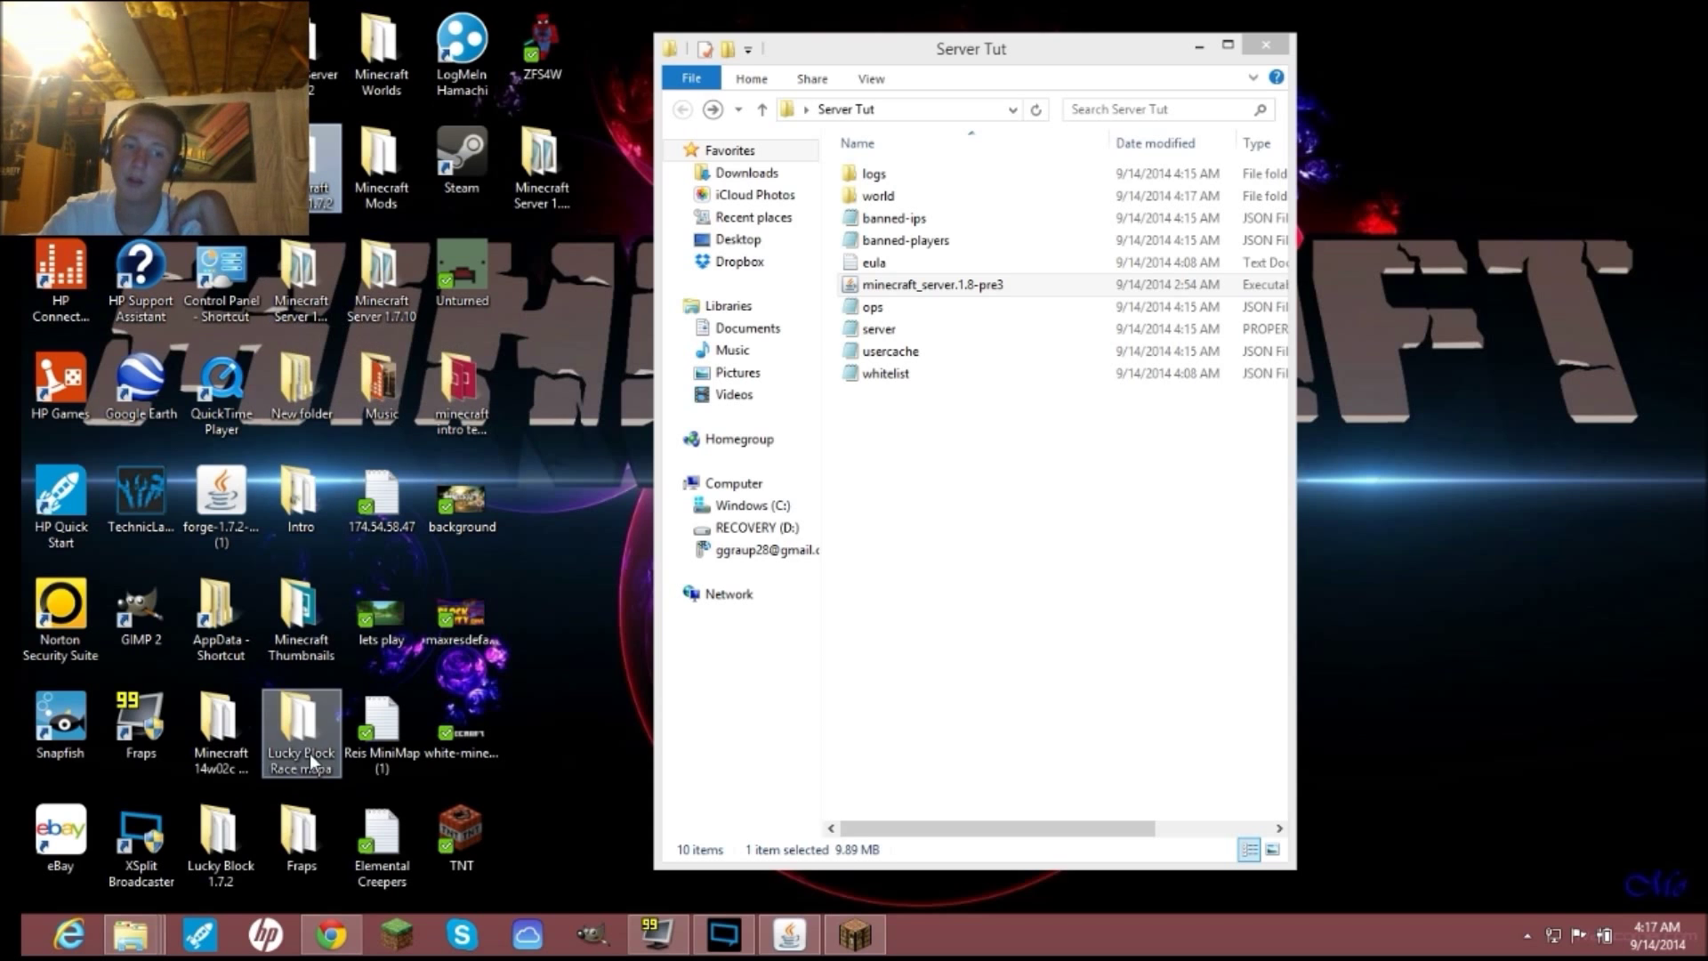
{"action": "left_click", "coordinate": [220, 840]}
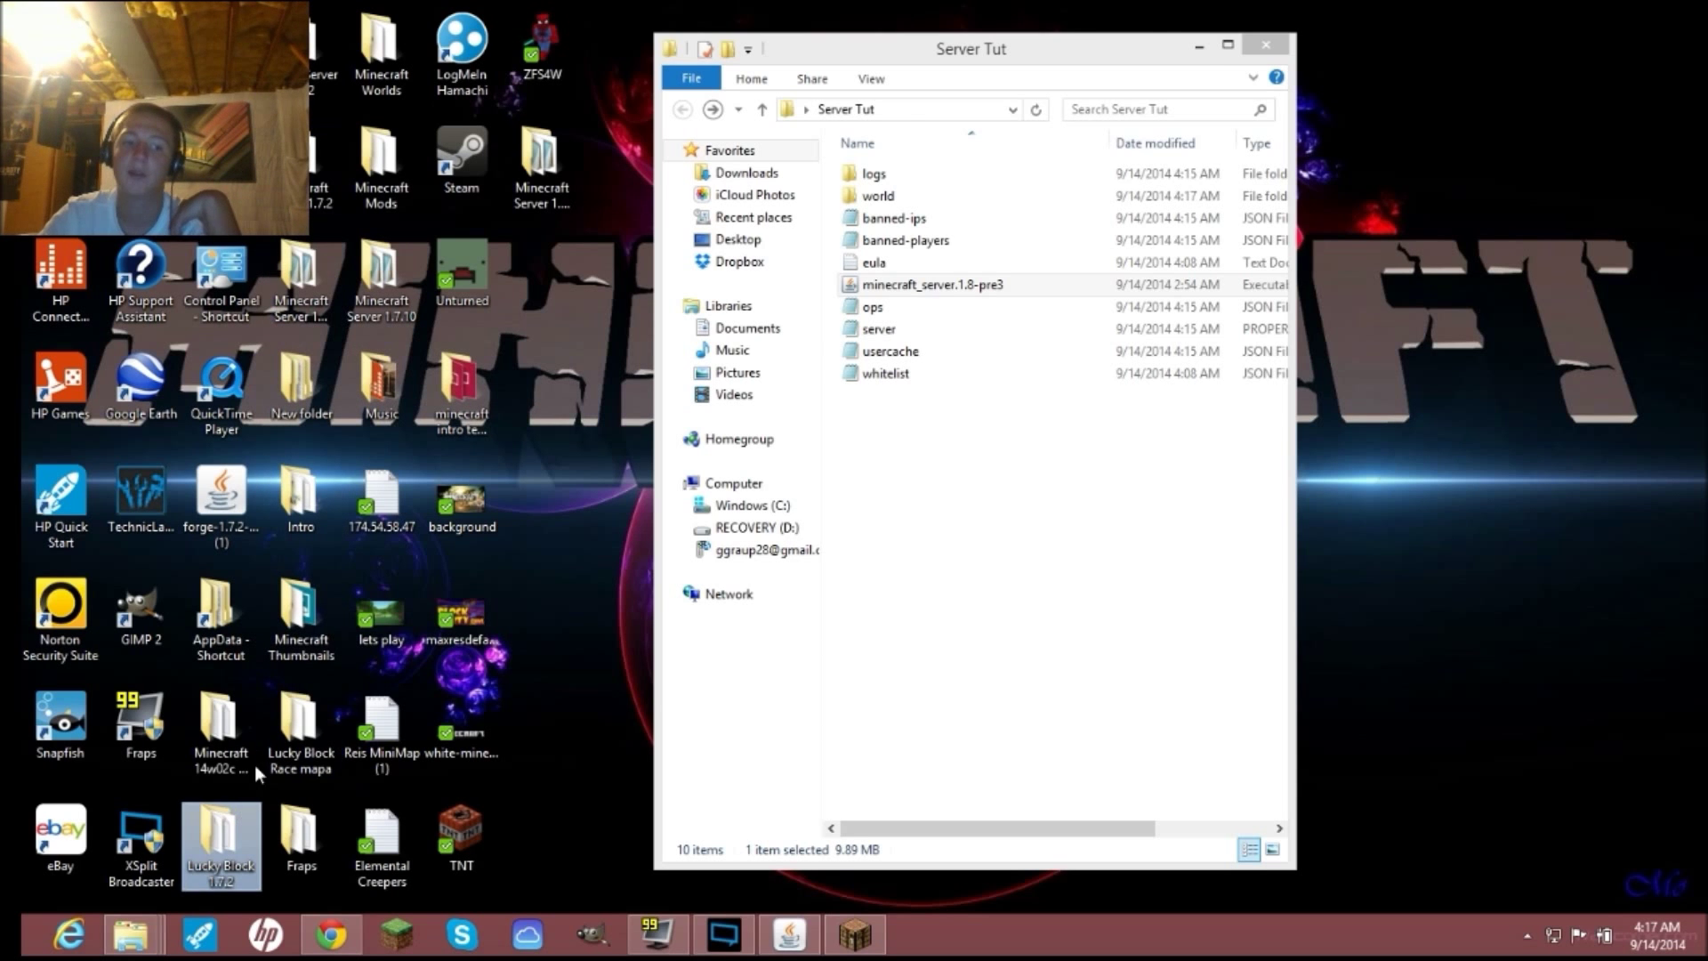
{"action": "left_click", "coordinate": [1200, 44]}
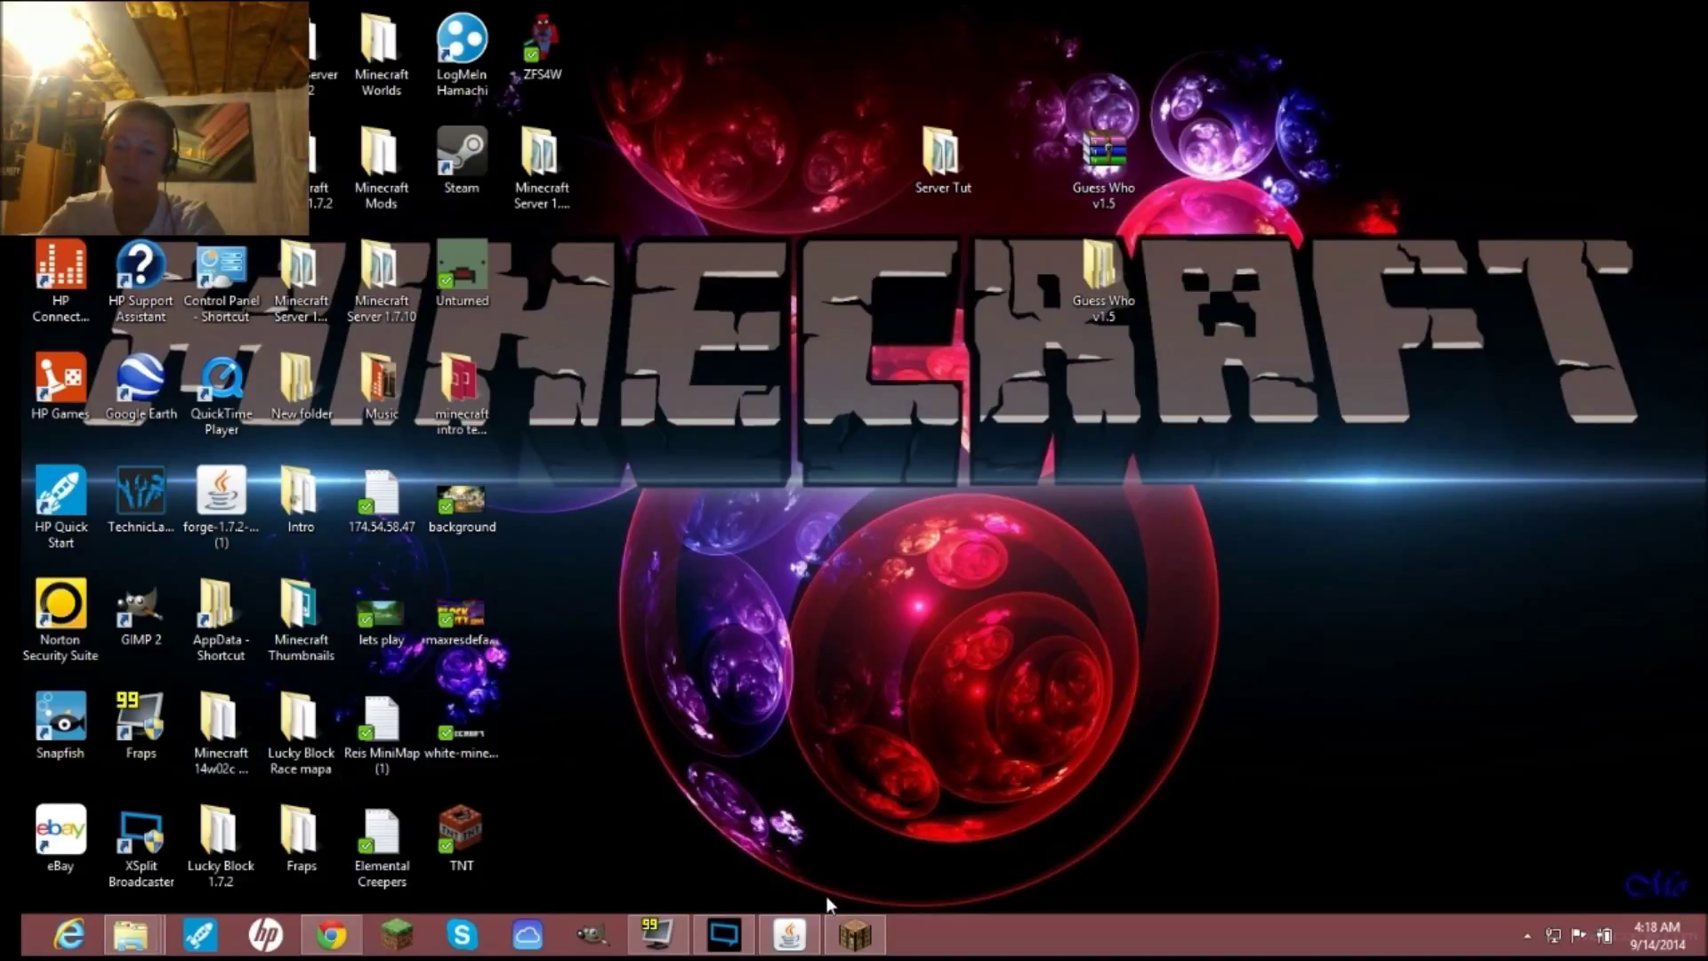
- Switch back to Minecraft, refresh the multiplayer list and join the server described as "A Minecraft Server"
{"action": "left_click", "coordinate": [860, 936]}
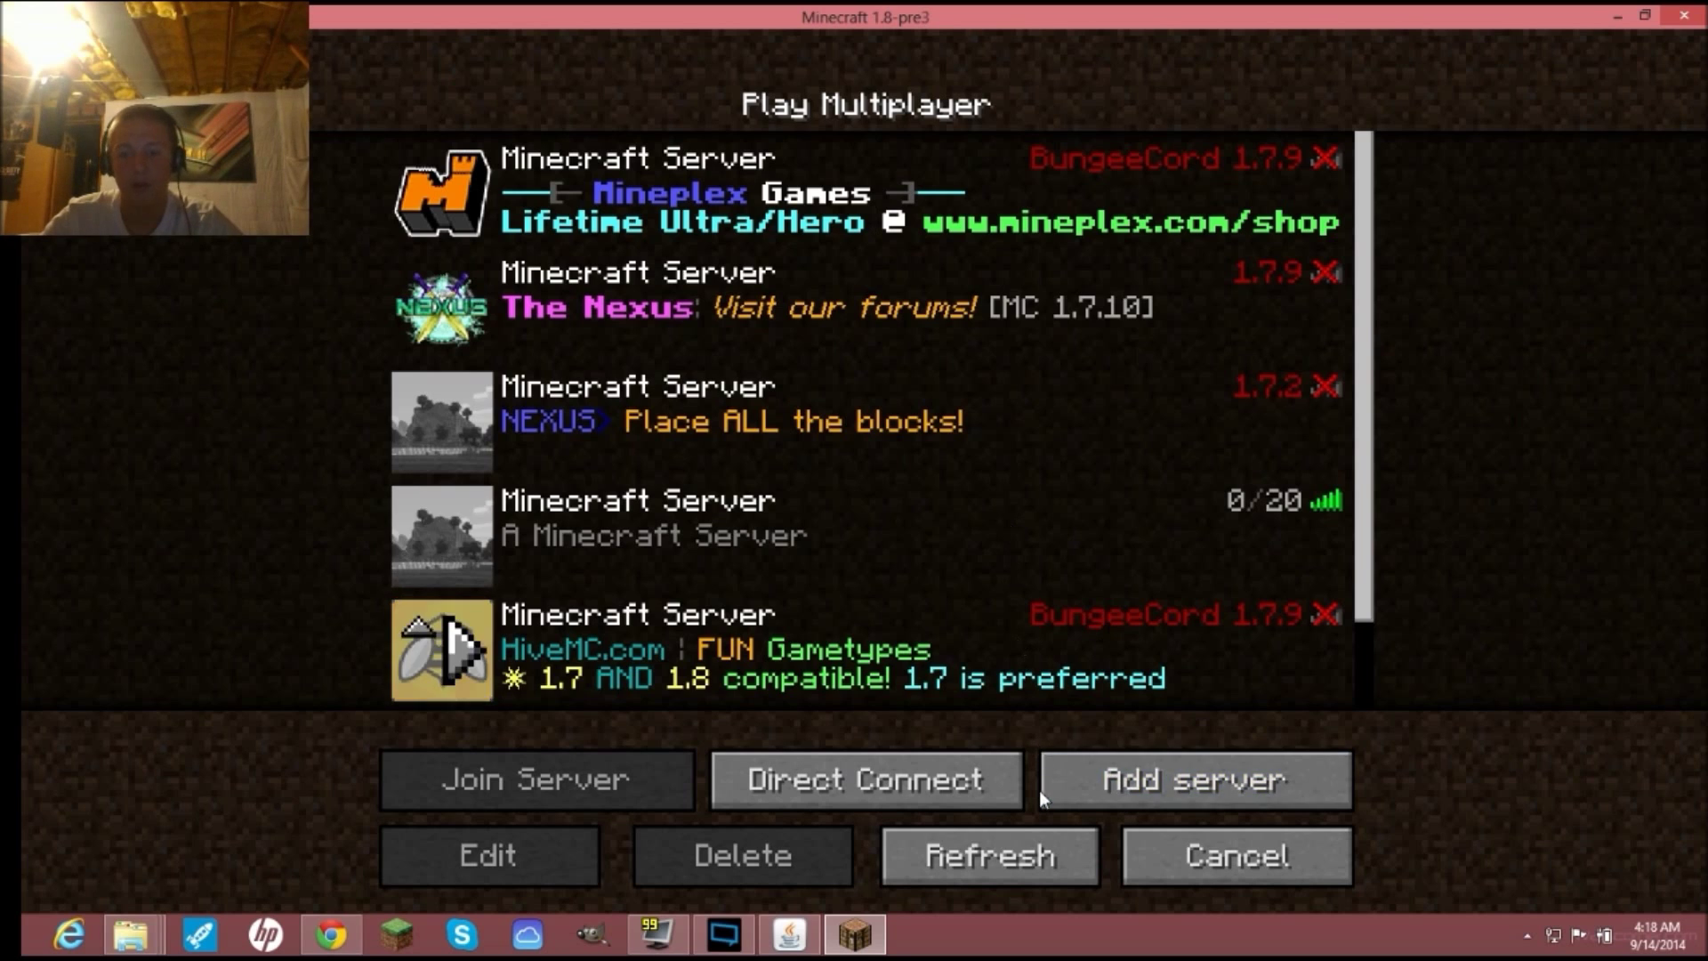
{"action": "left_click", "coordinate": [1050, 850]}
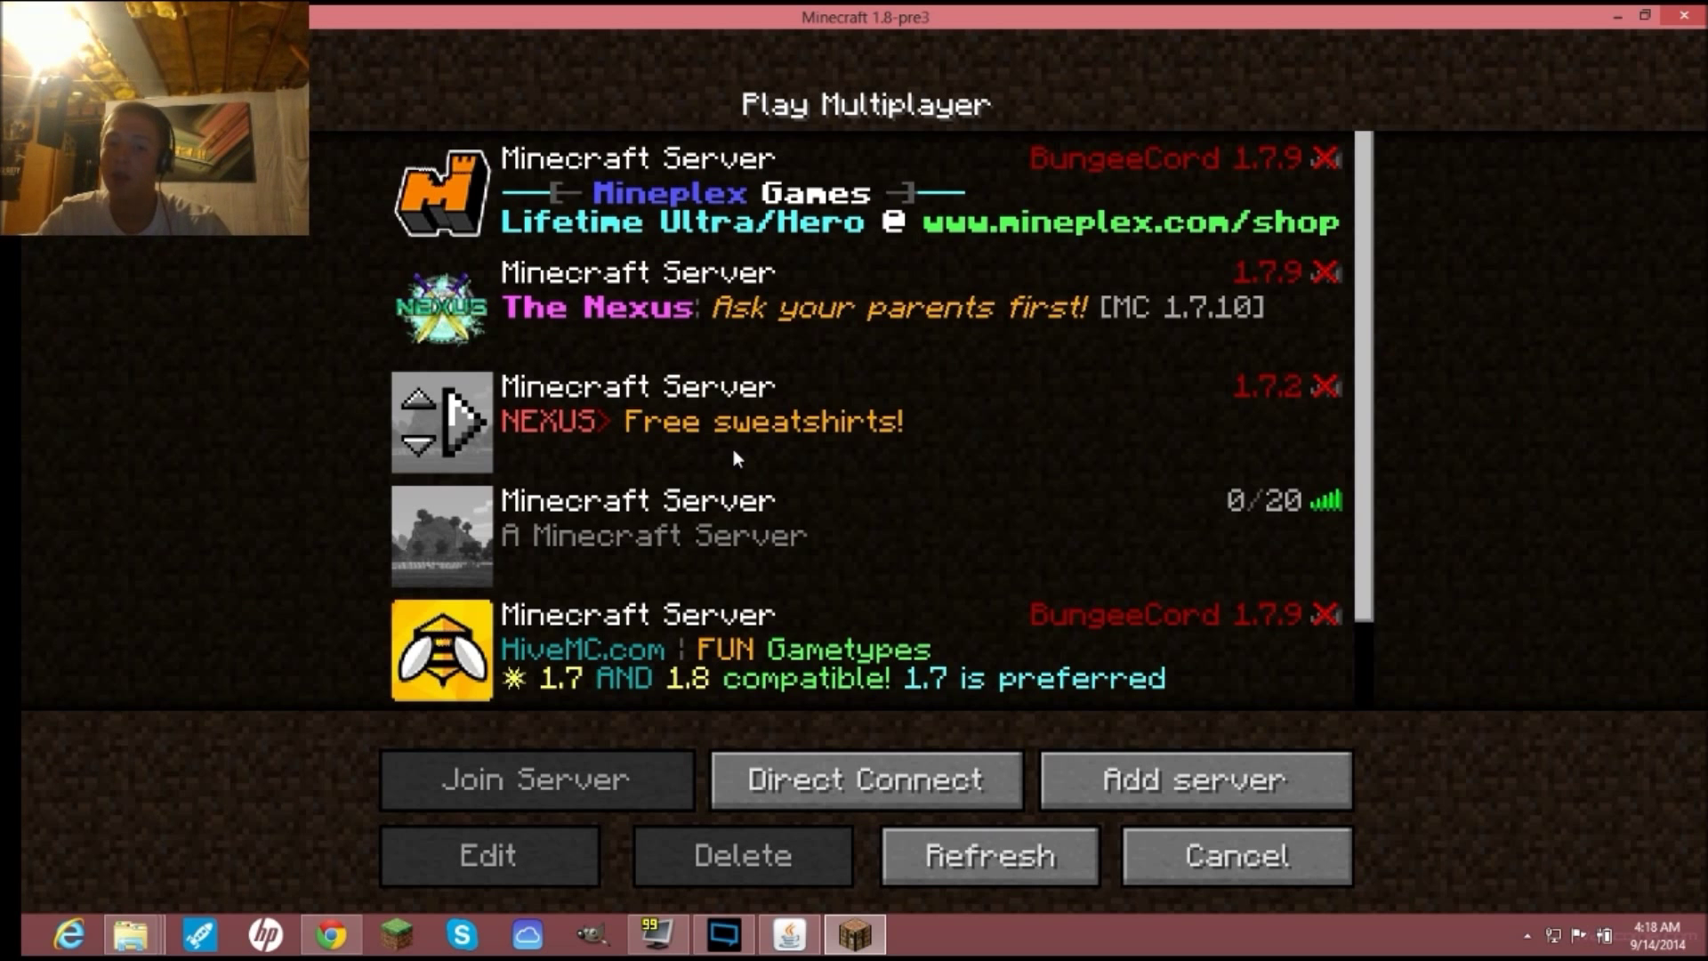
{"action": "double_click", "coordinate": [769, 552]}
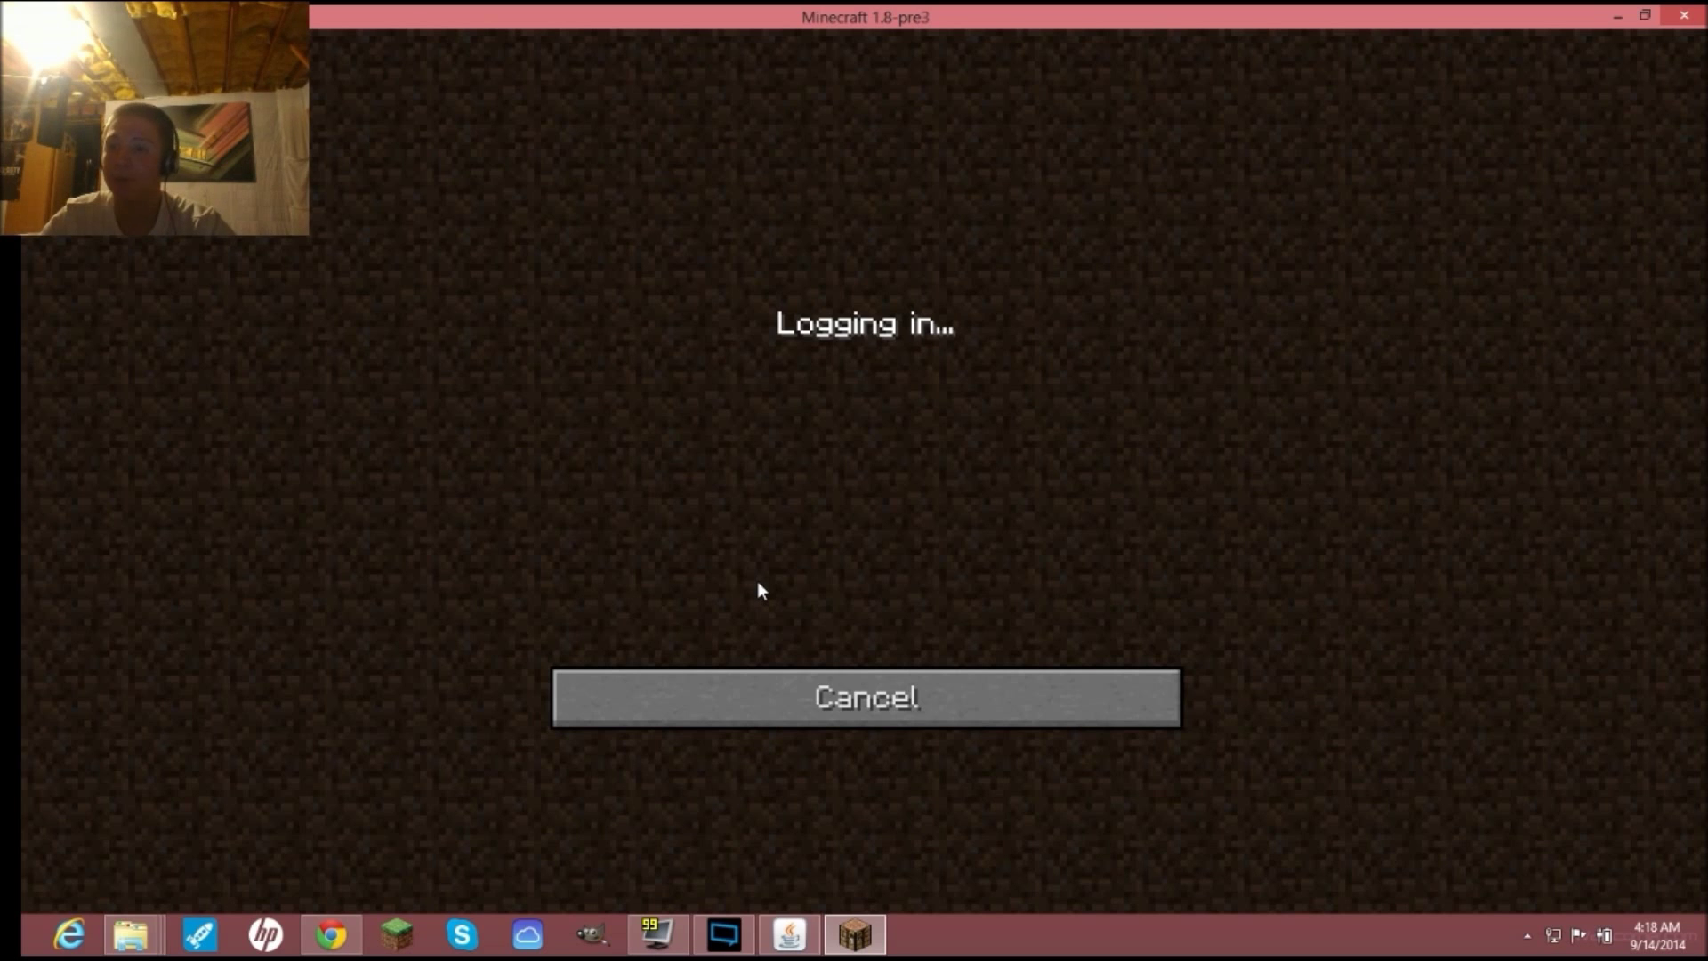